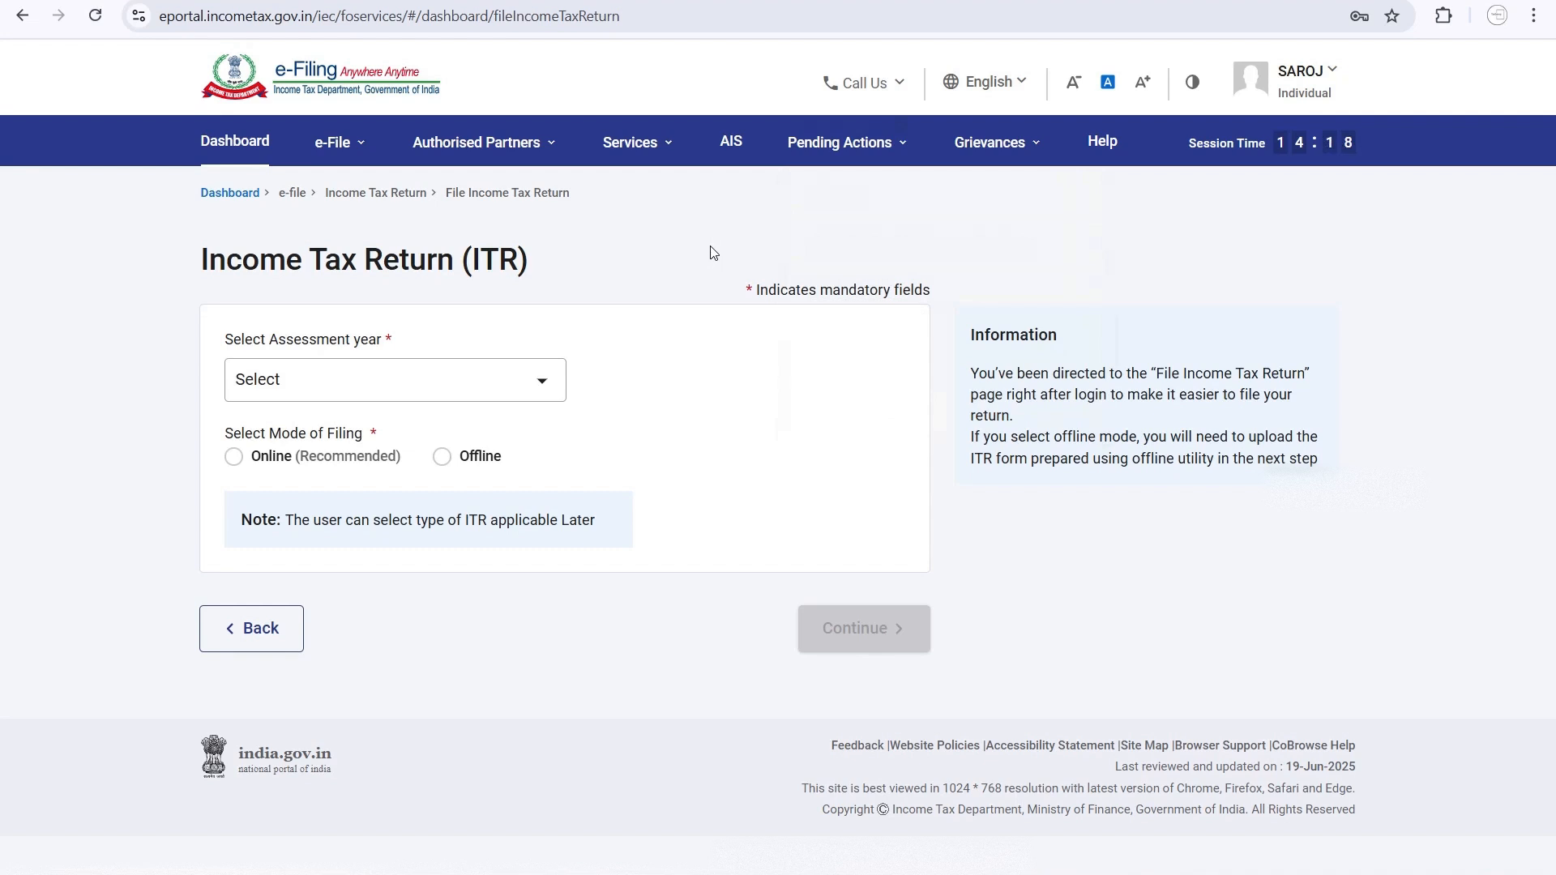
# Select assessment year 2025-26 (Current A.Y.) with Online as the filing mode and continue to the return page
pyautogui.click(647, 256)
pyautogui.click(342, 378)
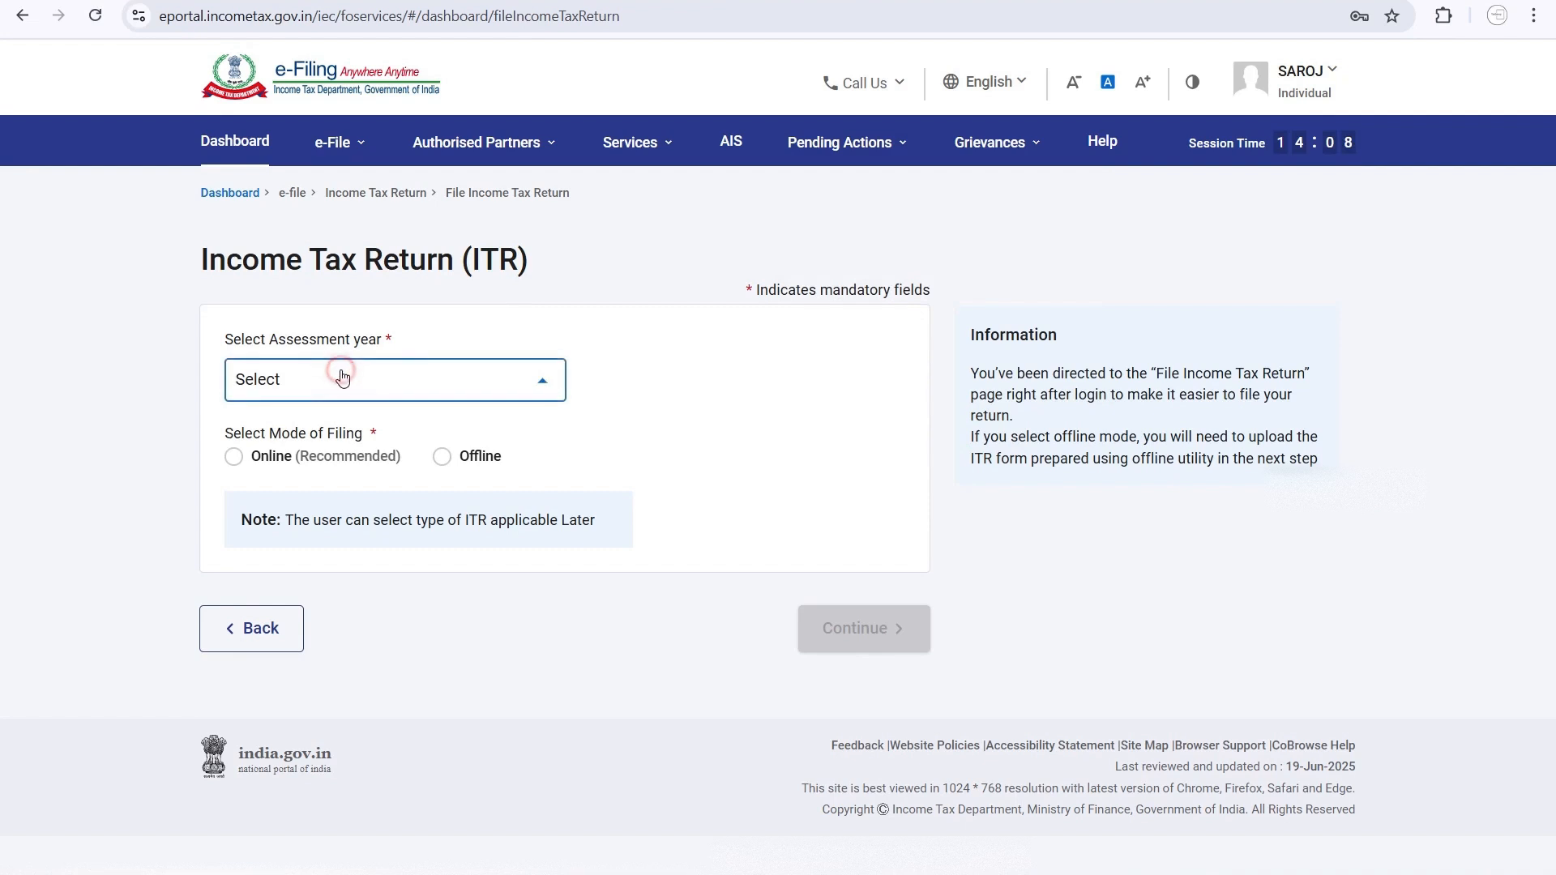
pyautogui.click(333, 484)
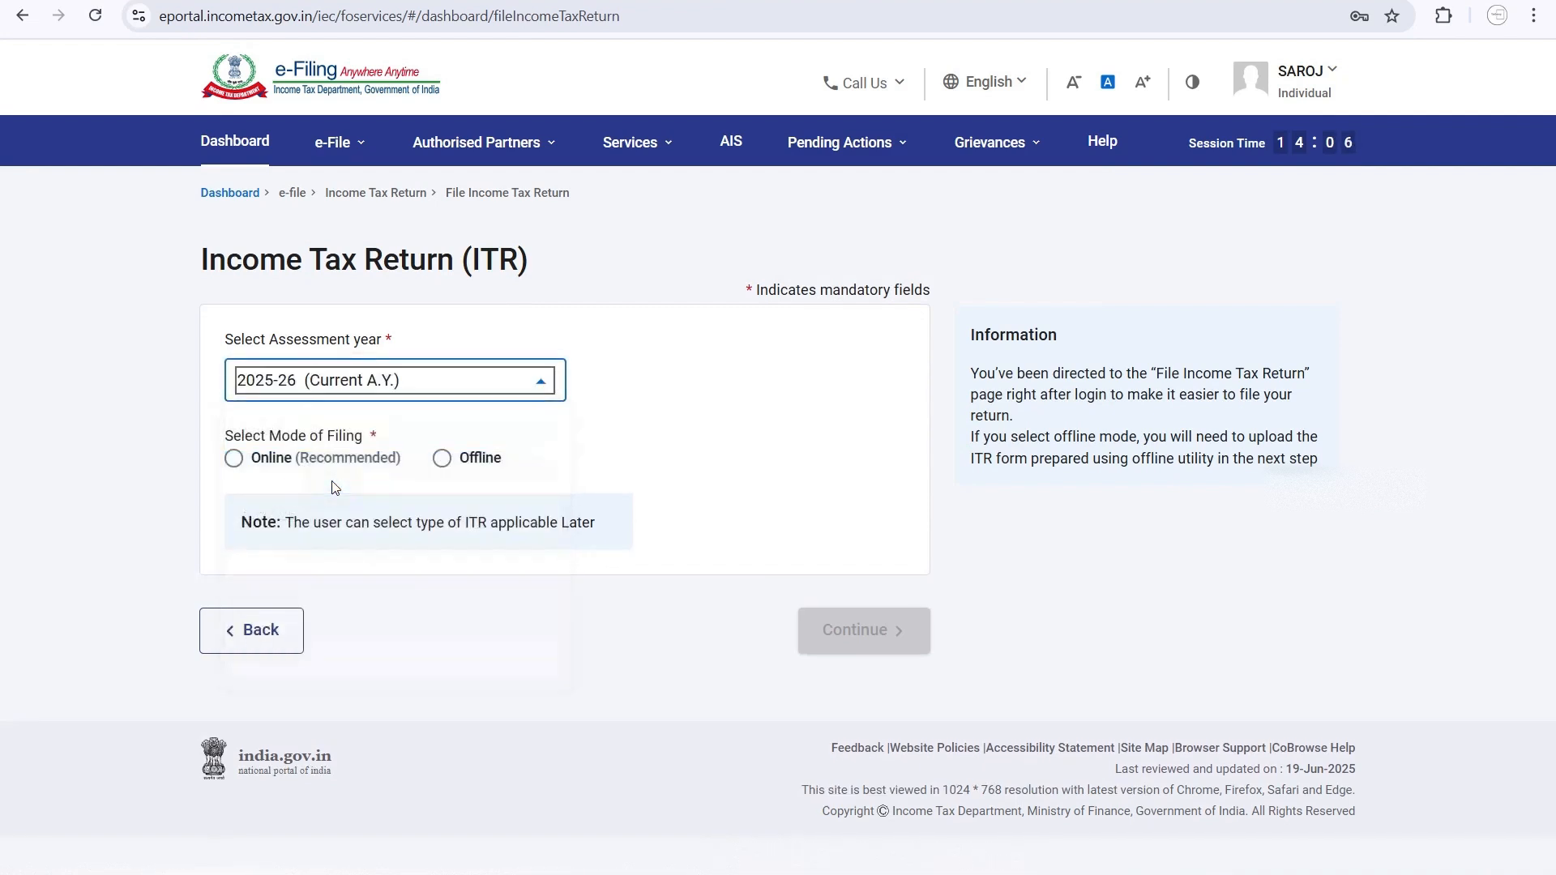
pyautogui.click(234, 458)
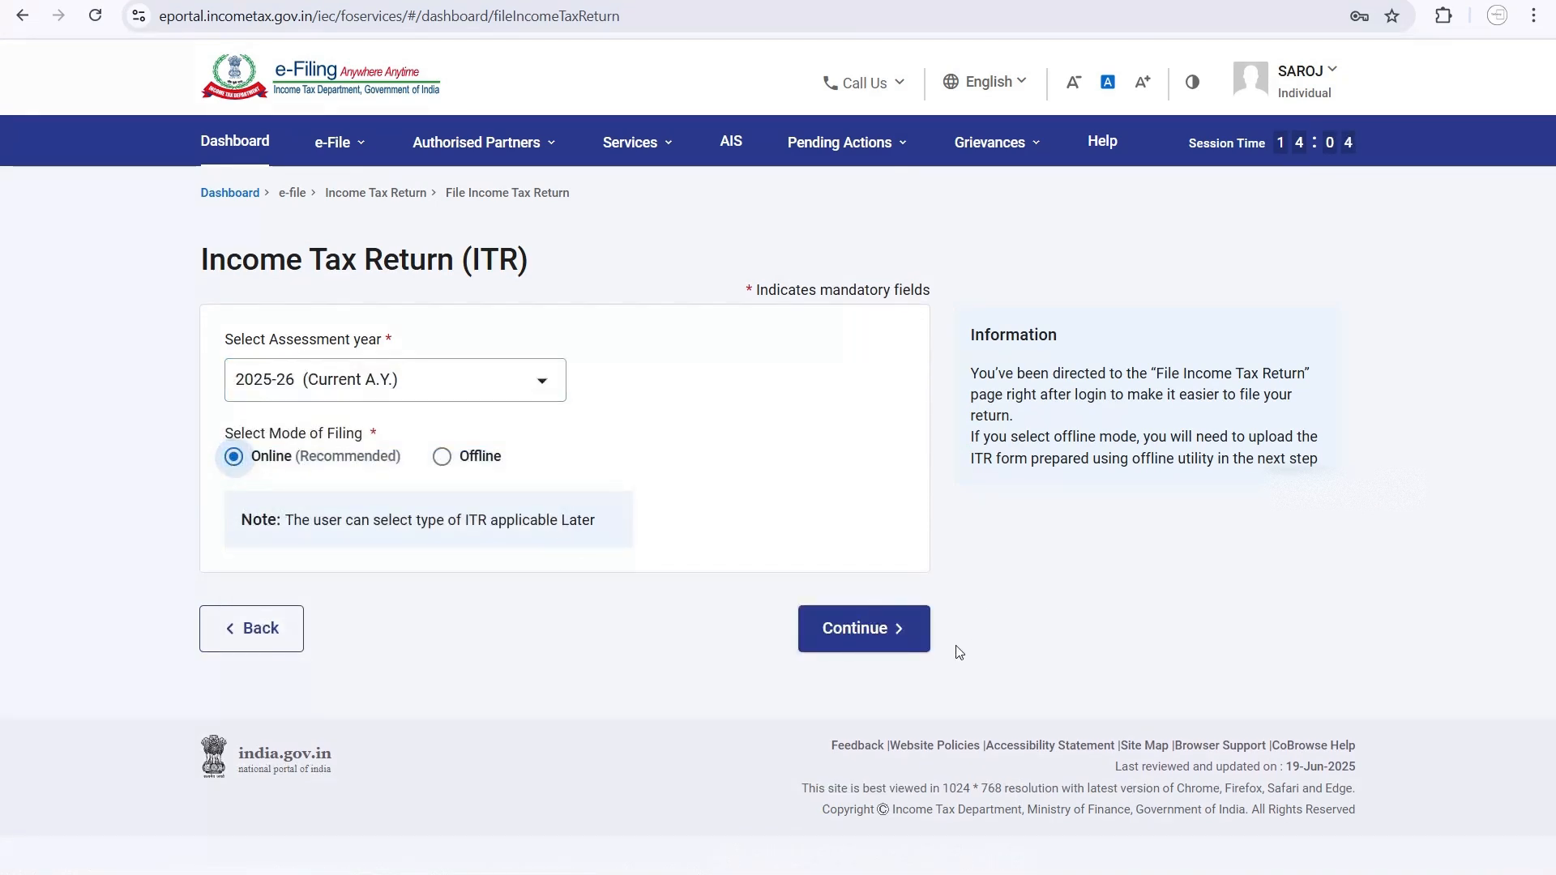
pyautogui.click(869, 639)
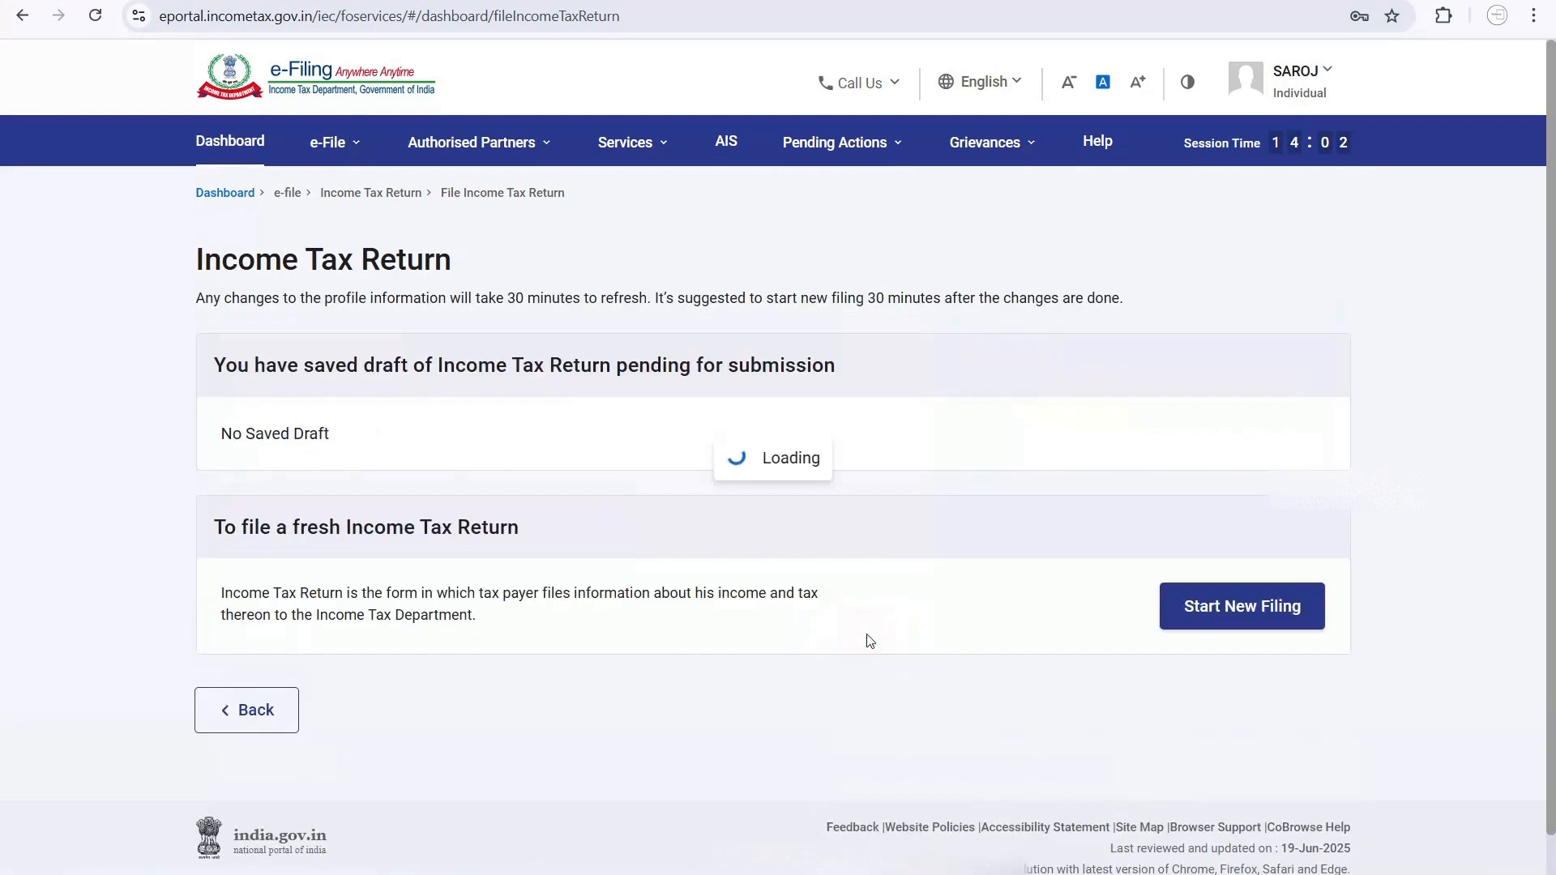
# Start a new income tax return filing and continue with Individual as the applicable status
pyautogui.scroll(-1, 947, 726)
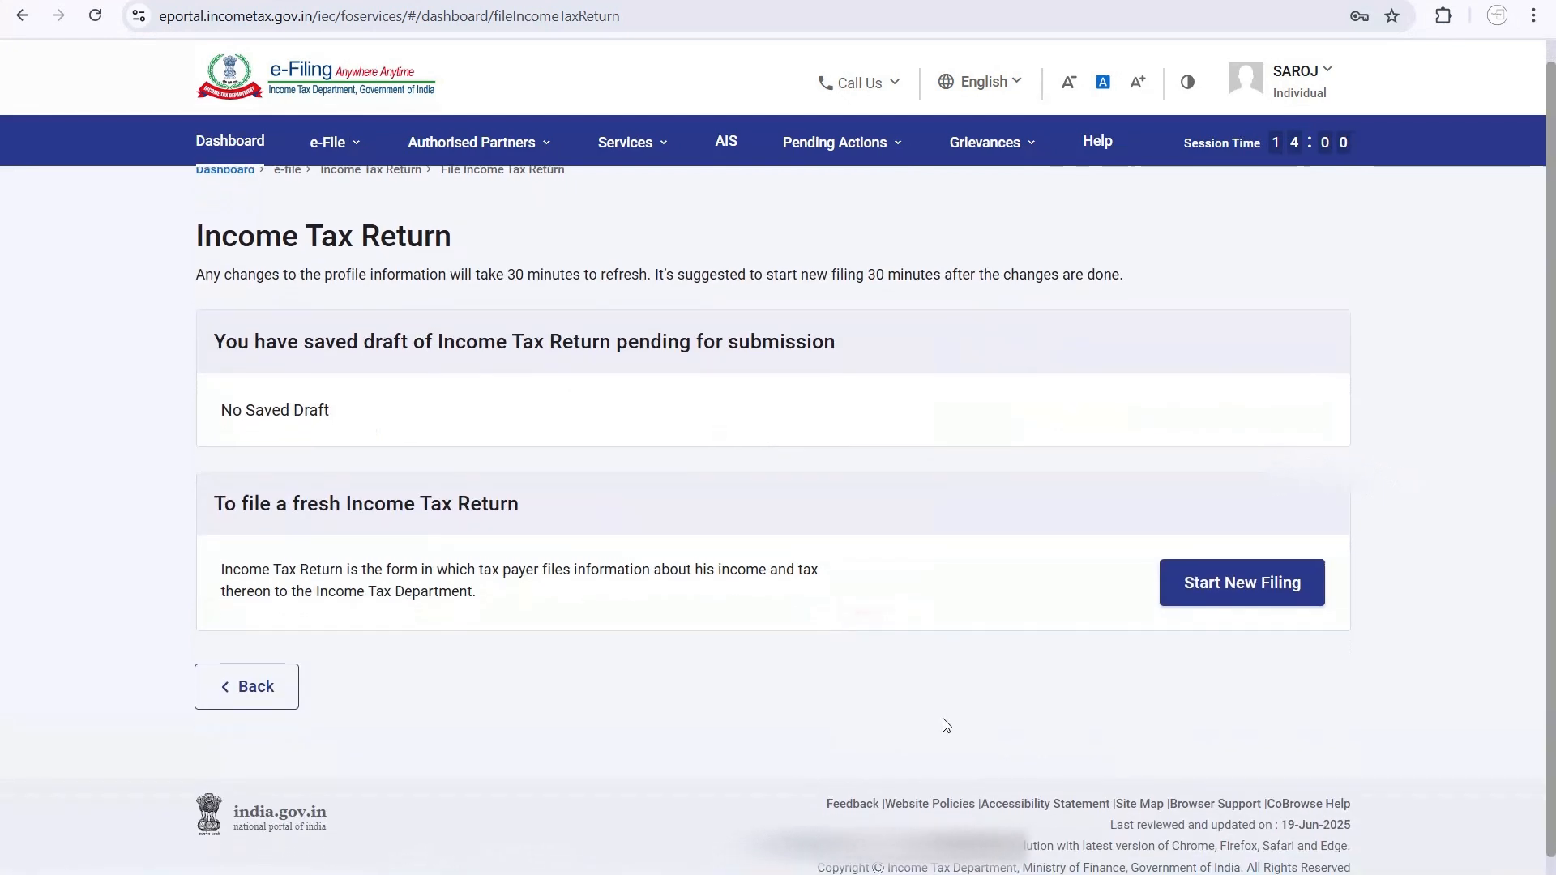
pyautogui.click(1217, 585)
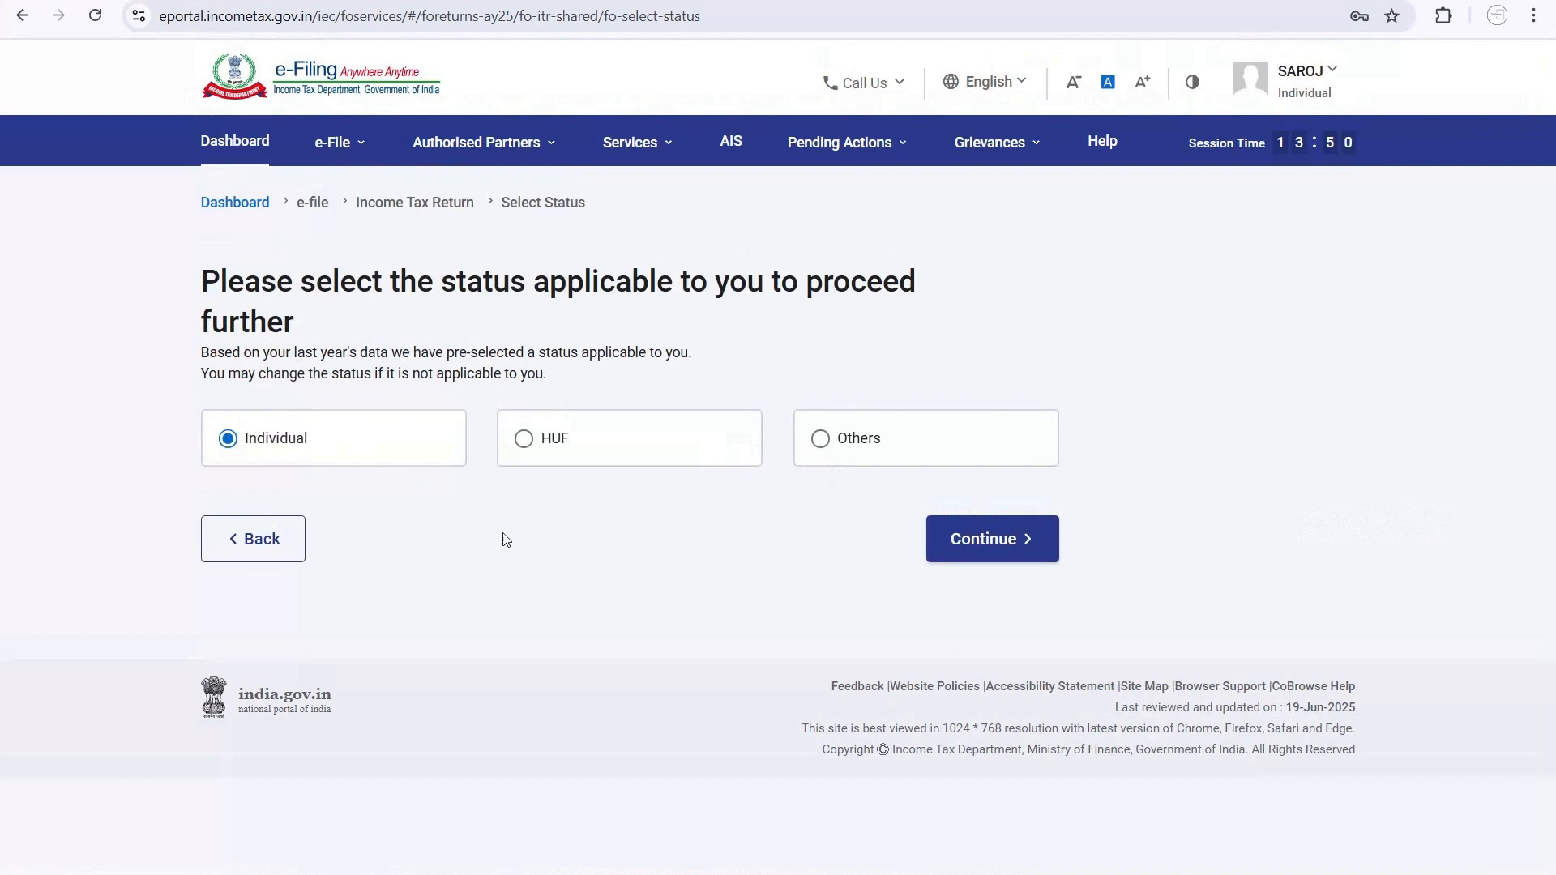
pyautogui.click(992, 549)
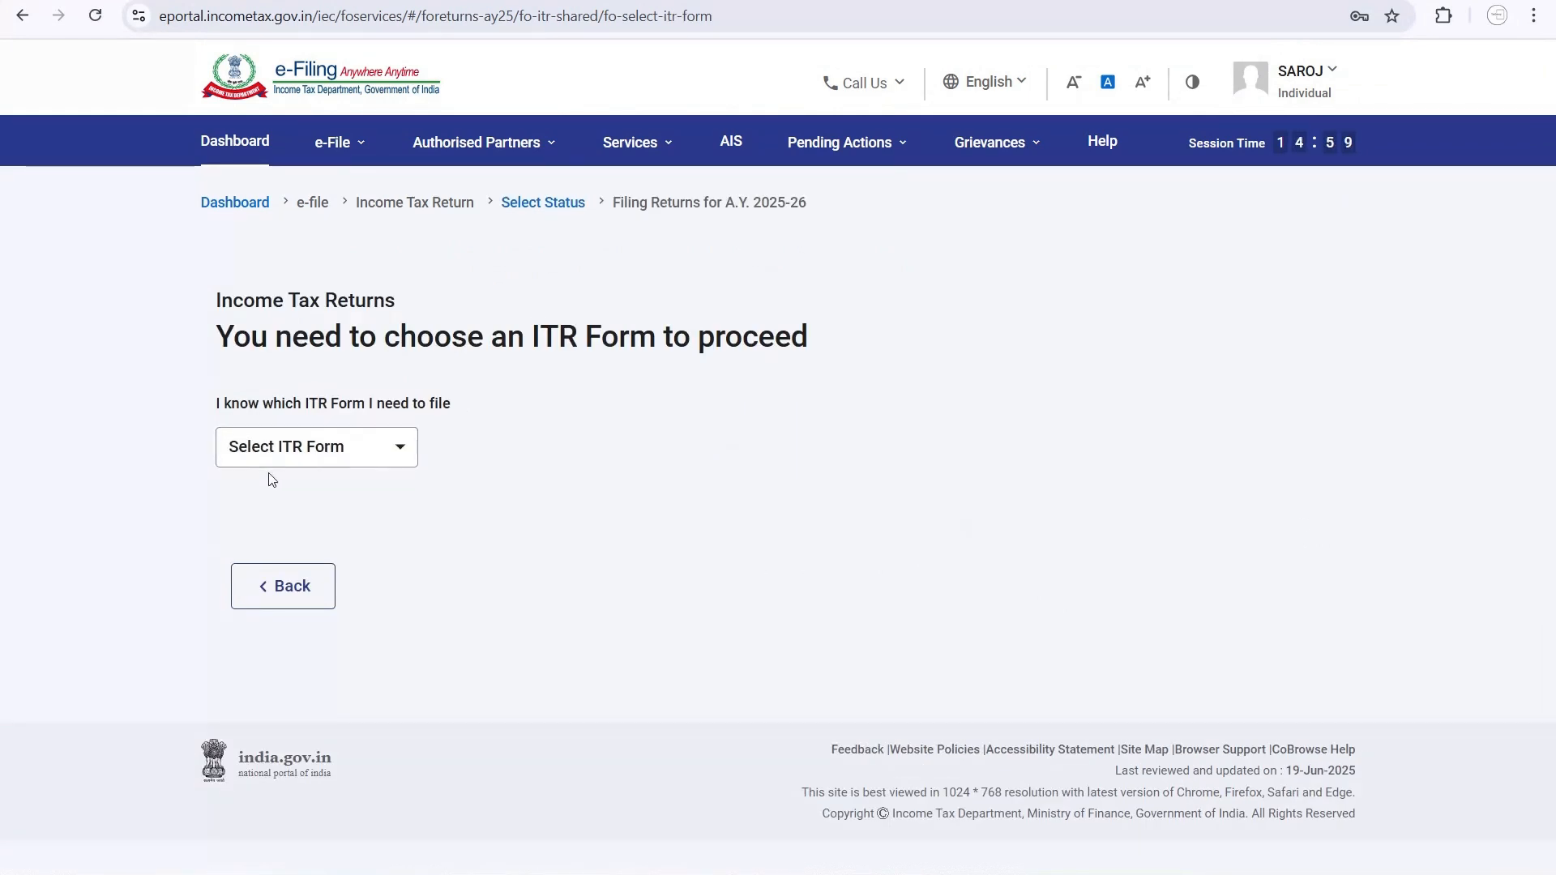
# Choose the ITR-1 form, proceed with it and acknowledge the notice about the default New Tax Regime
pyautogui.click(327, 463)
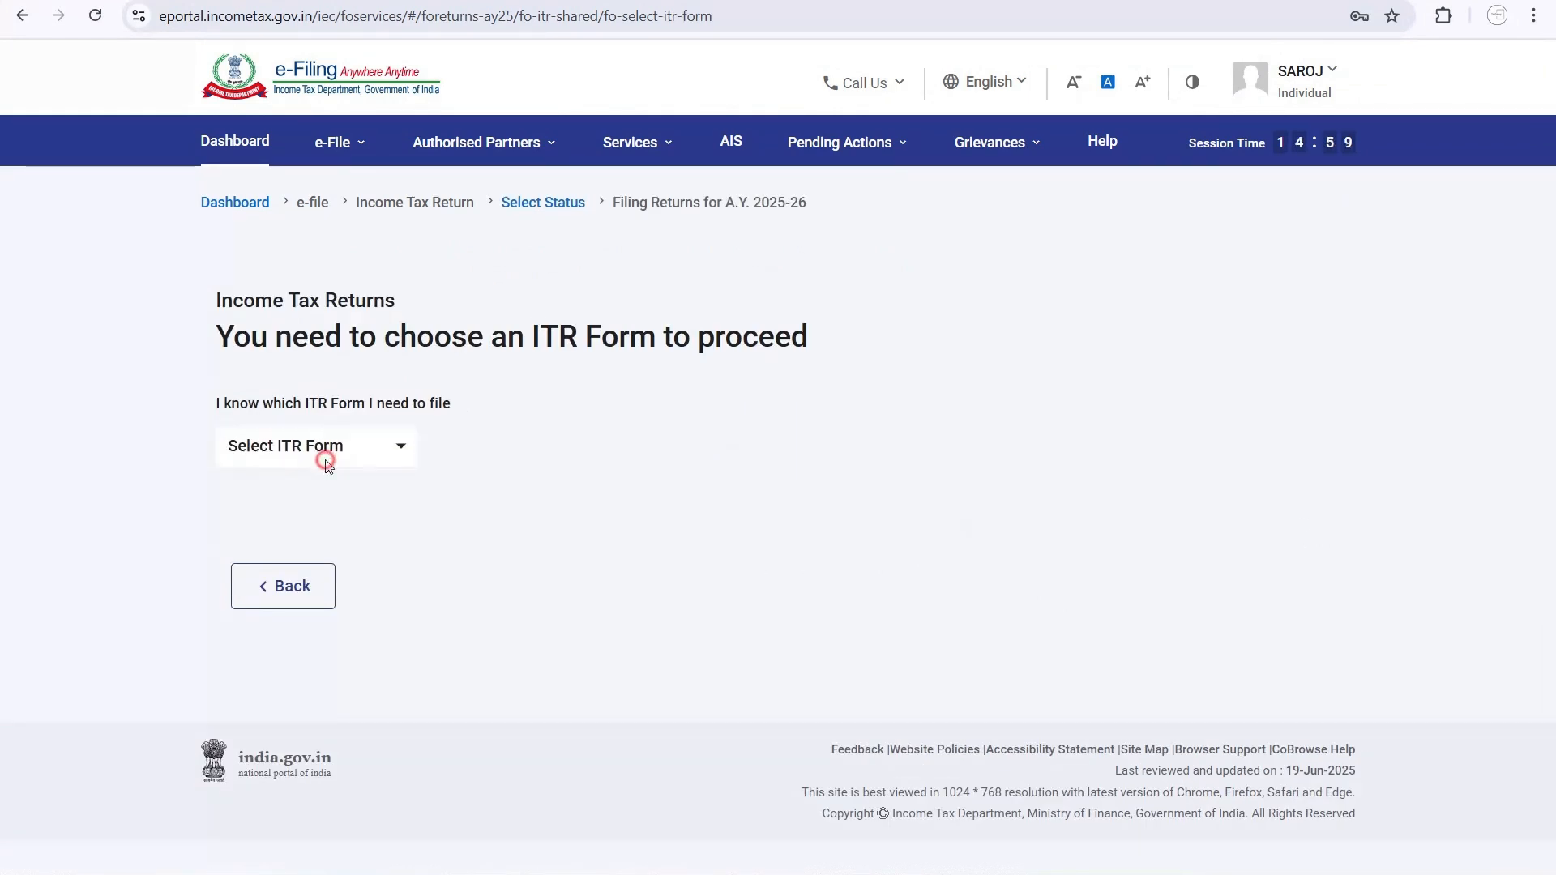
pyautogui.click(370, 447)
pyautogui.click(304, 532)
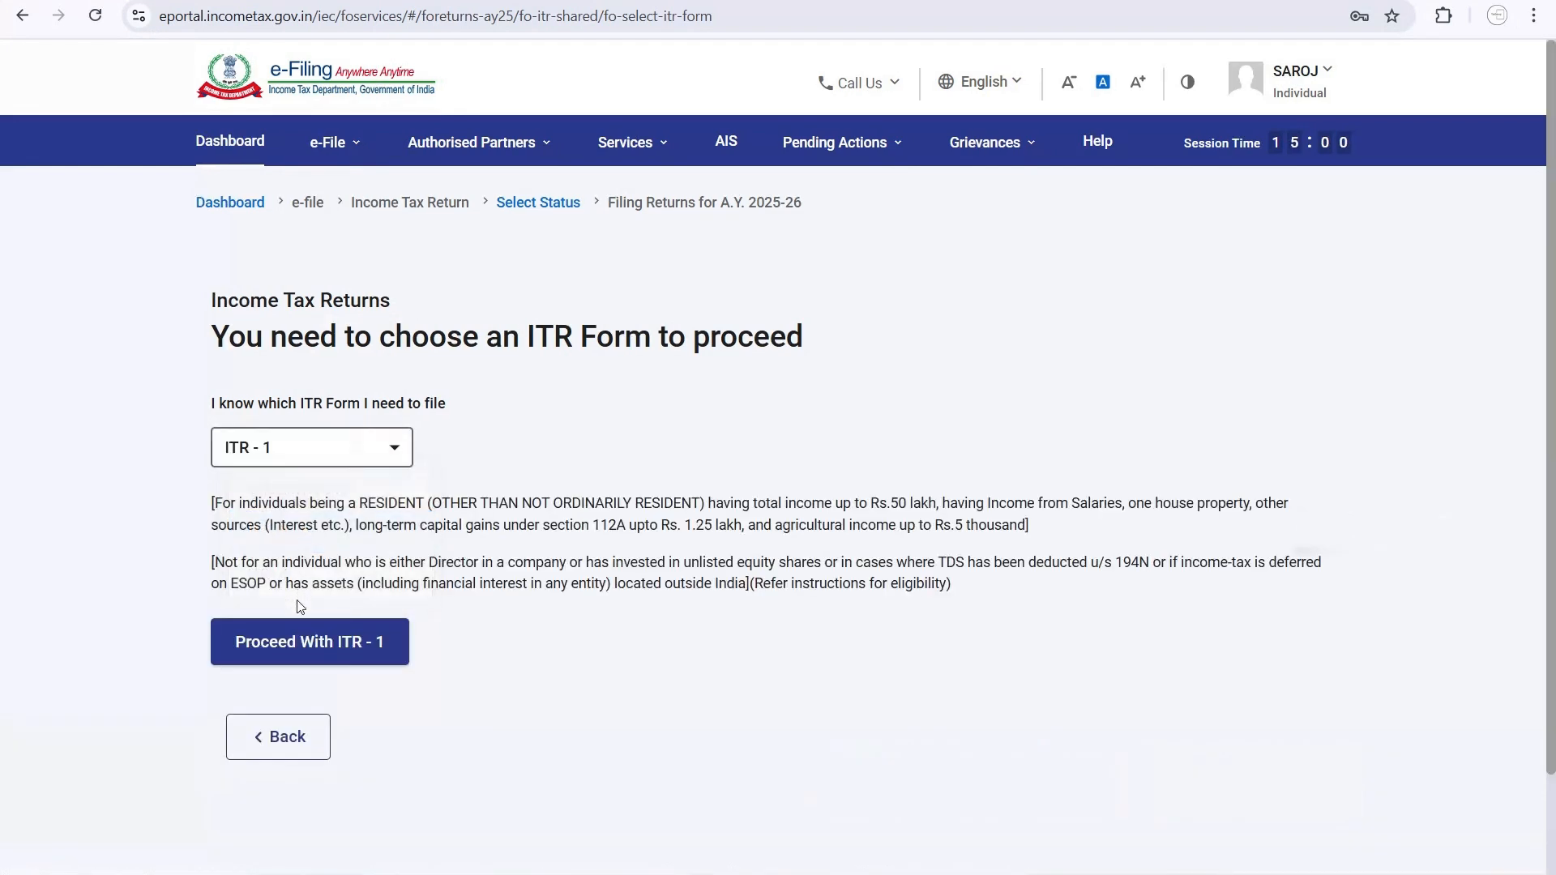
pyautogui.click(292, 640)
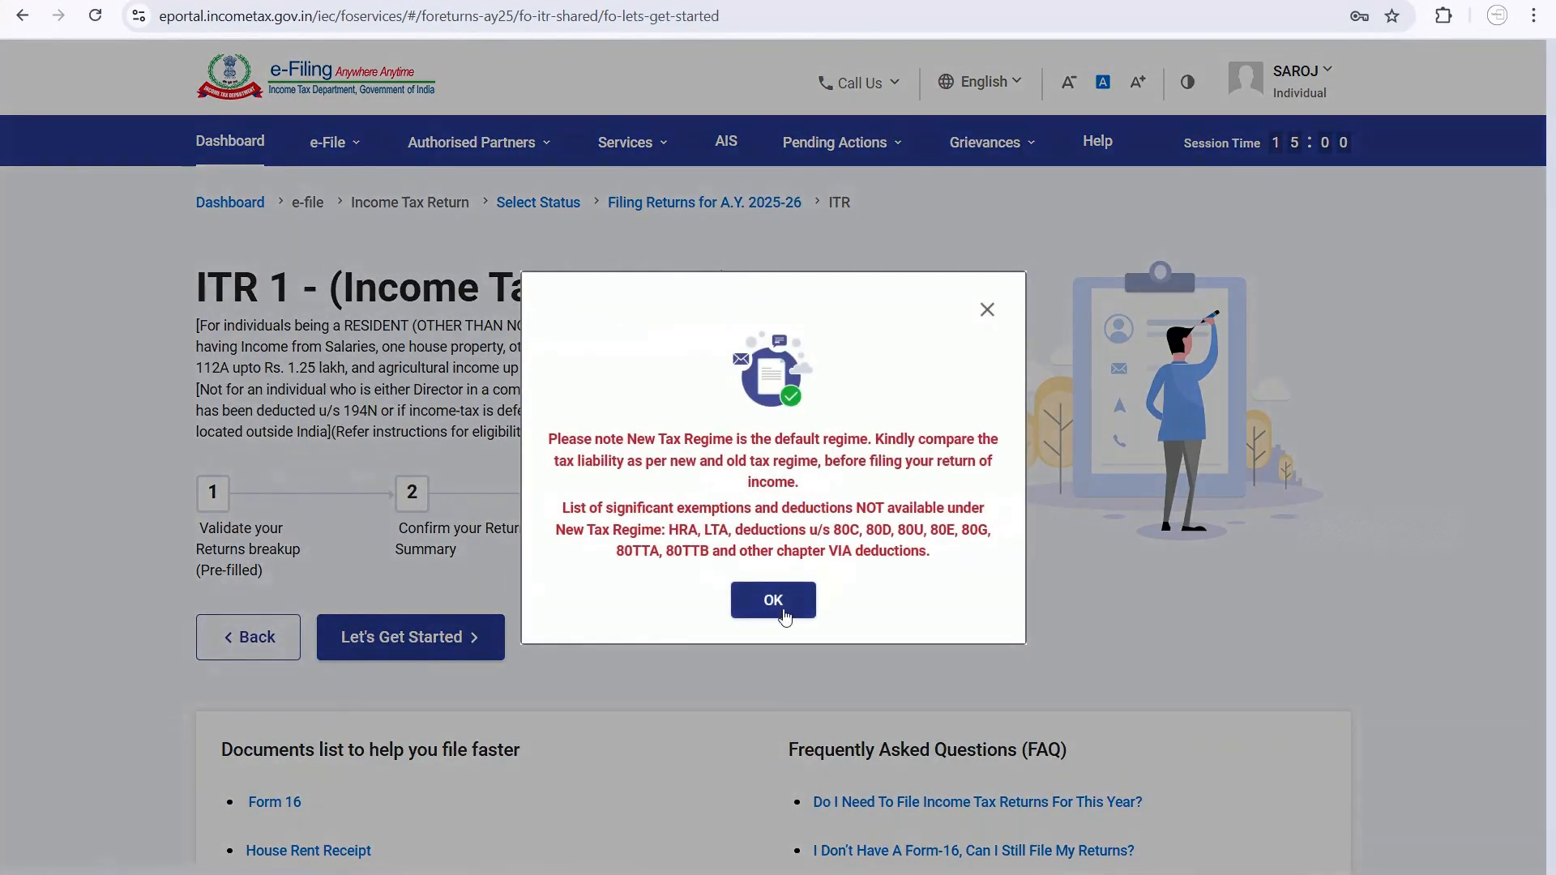
pyautogui.click(774, 604)
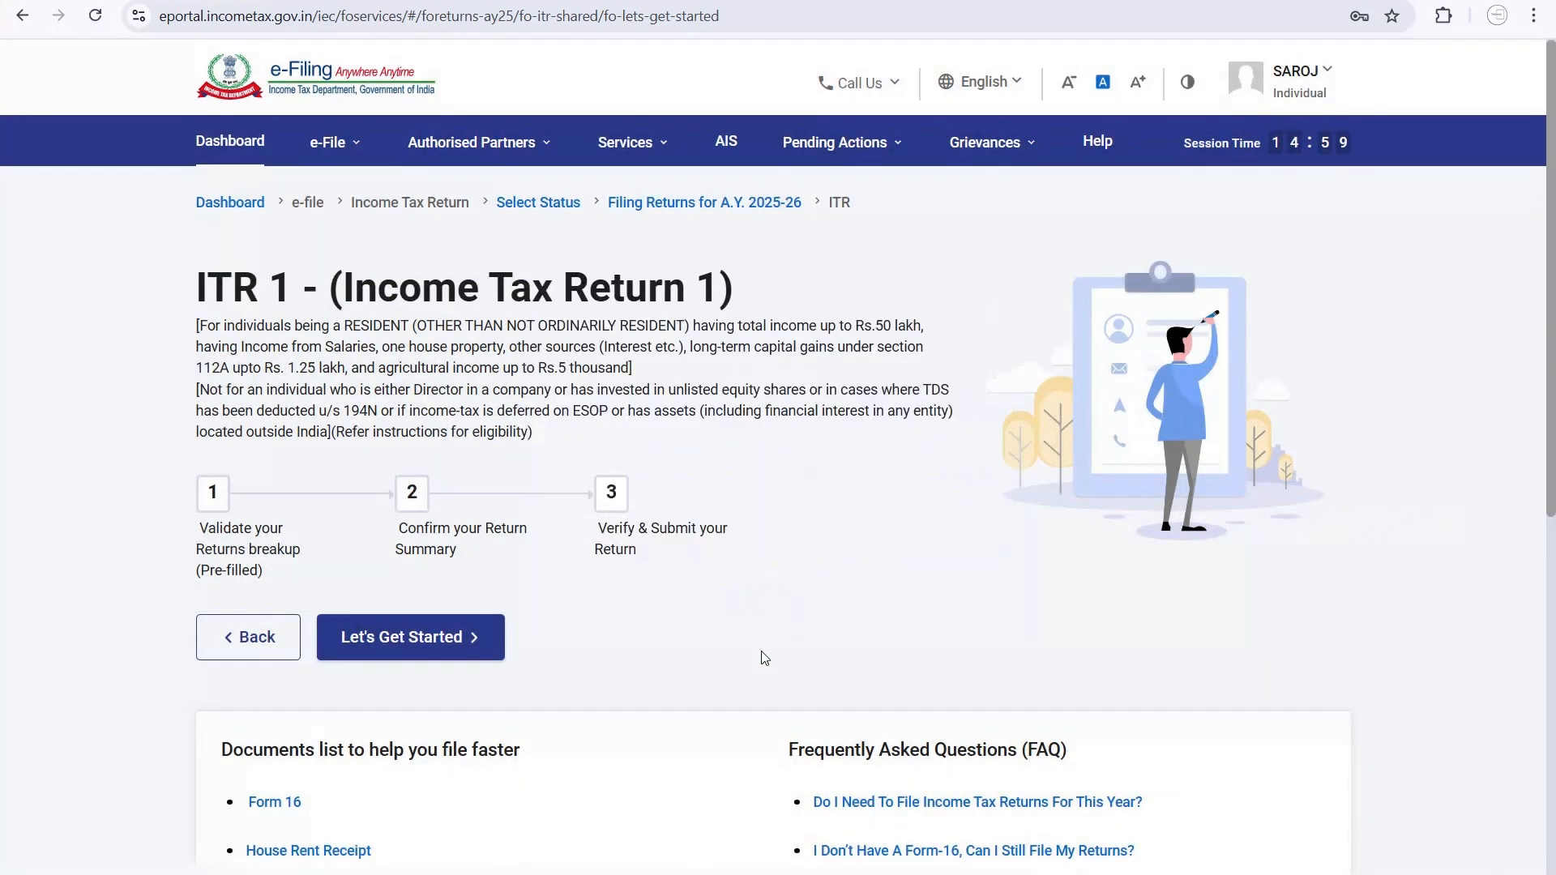
# Get started with the return, give Others as the filing reason, and acknowledge the pre-filled data notice
pyautogui.scroll(-2, 762, 657)
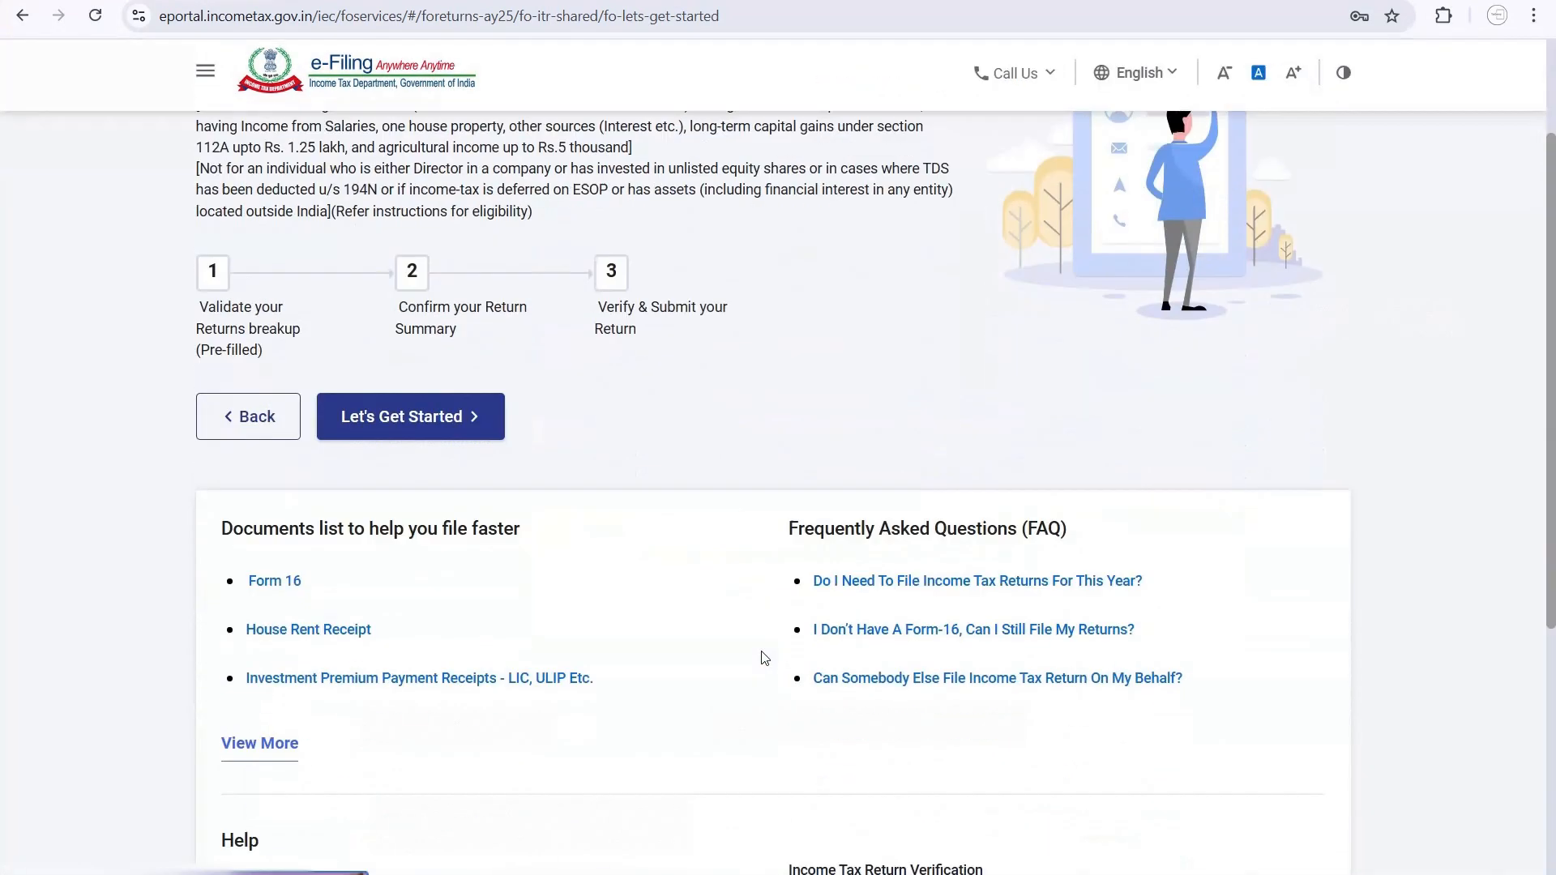
pyautogui.click(410, 417)
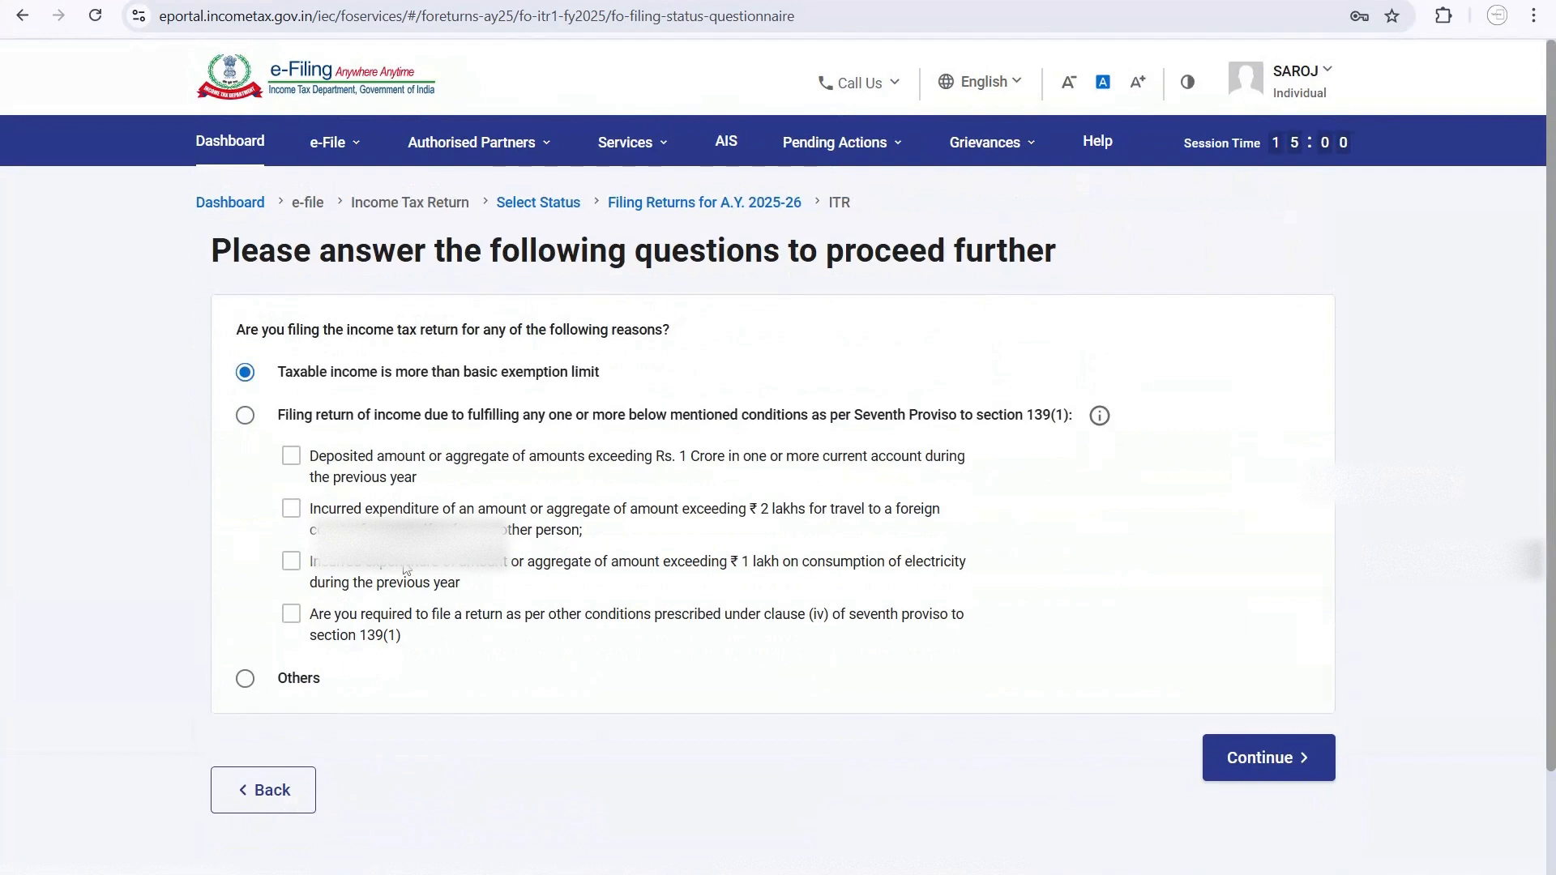
pyautogui.click(245, 678)
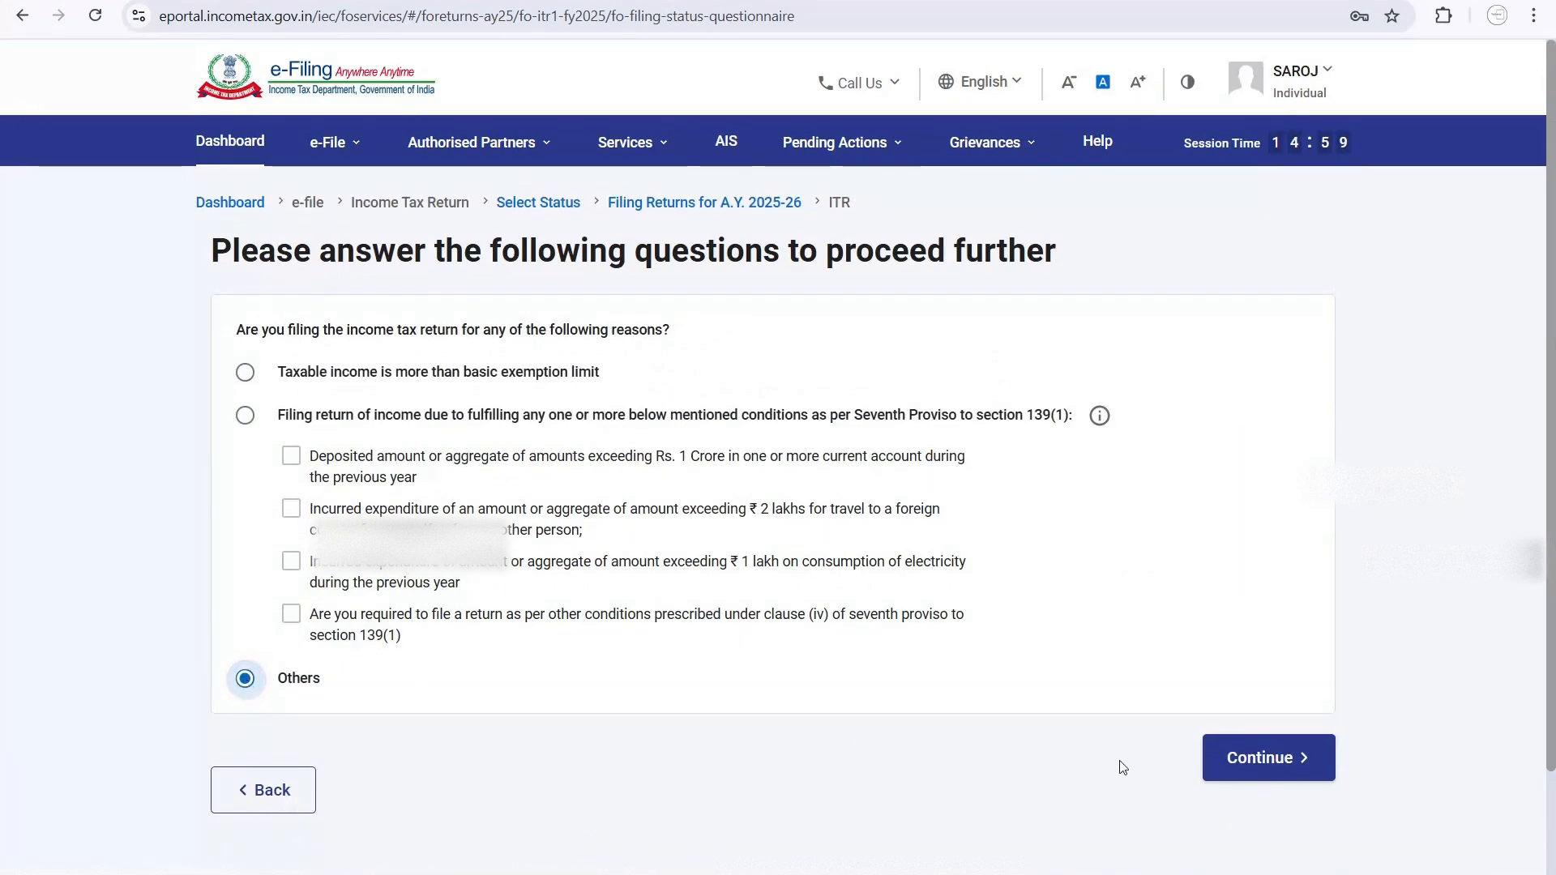
pyautogui.click(1243, 758)
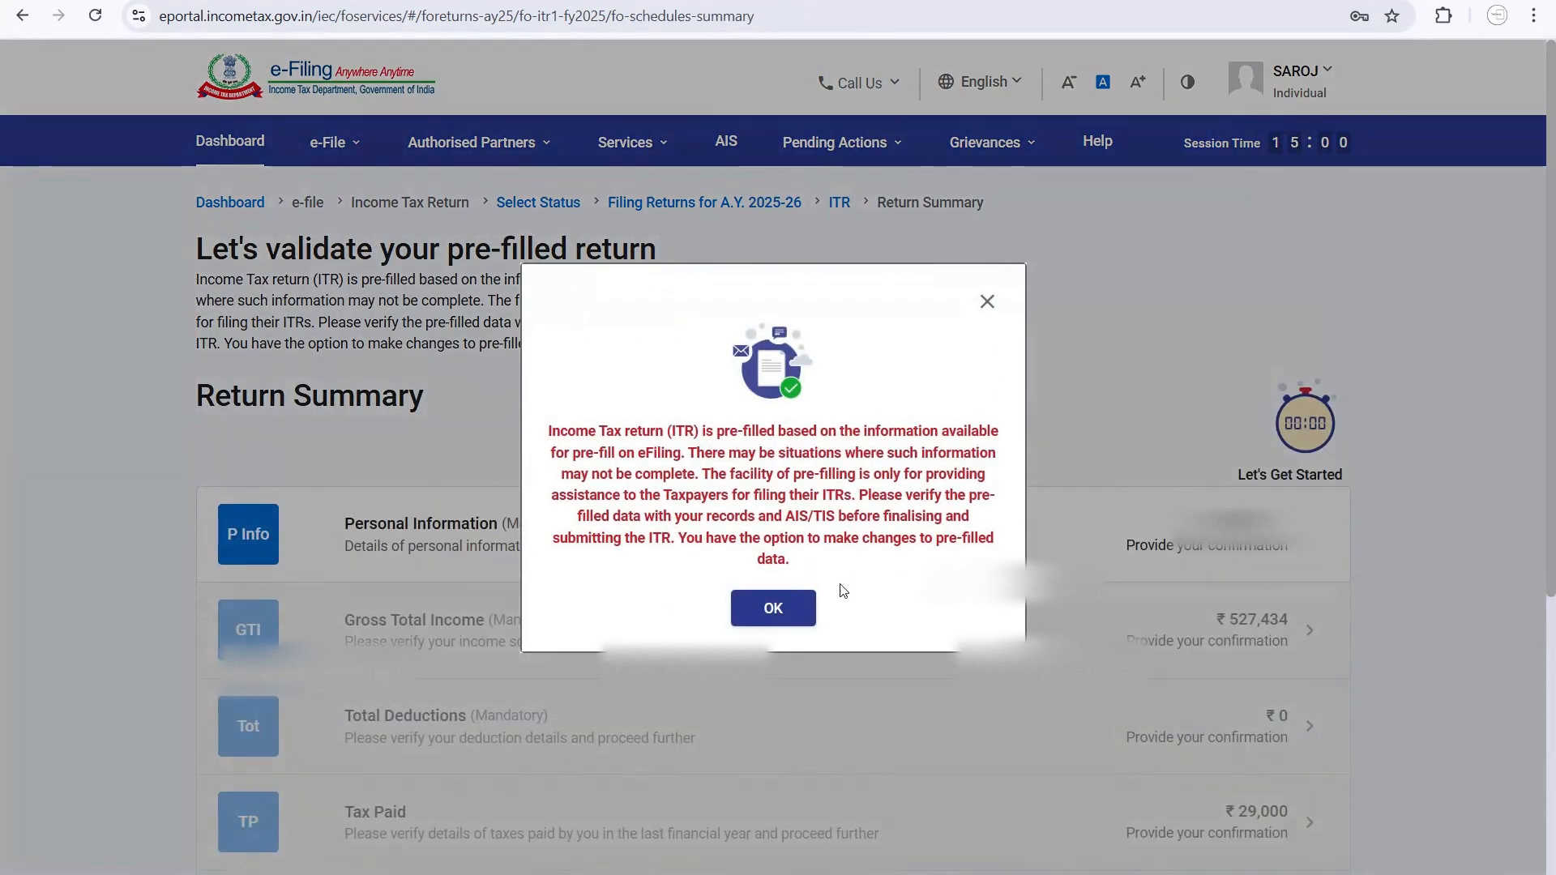
pyautogui.click(783, 607)
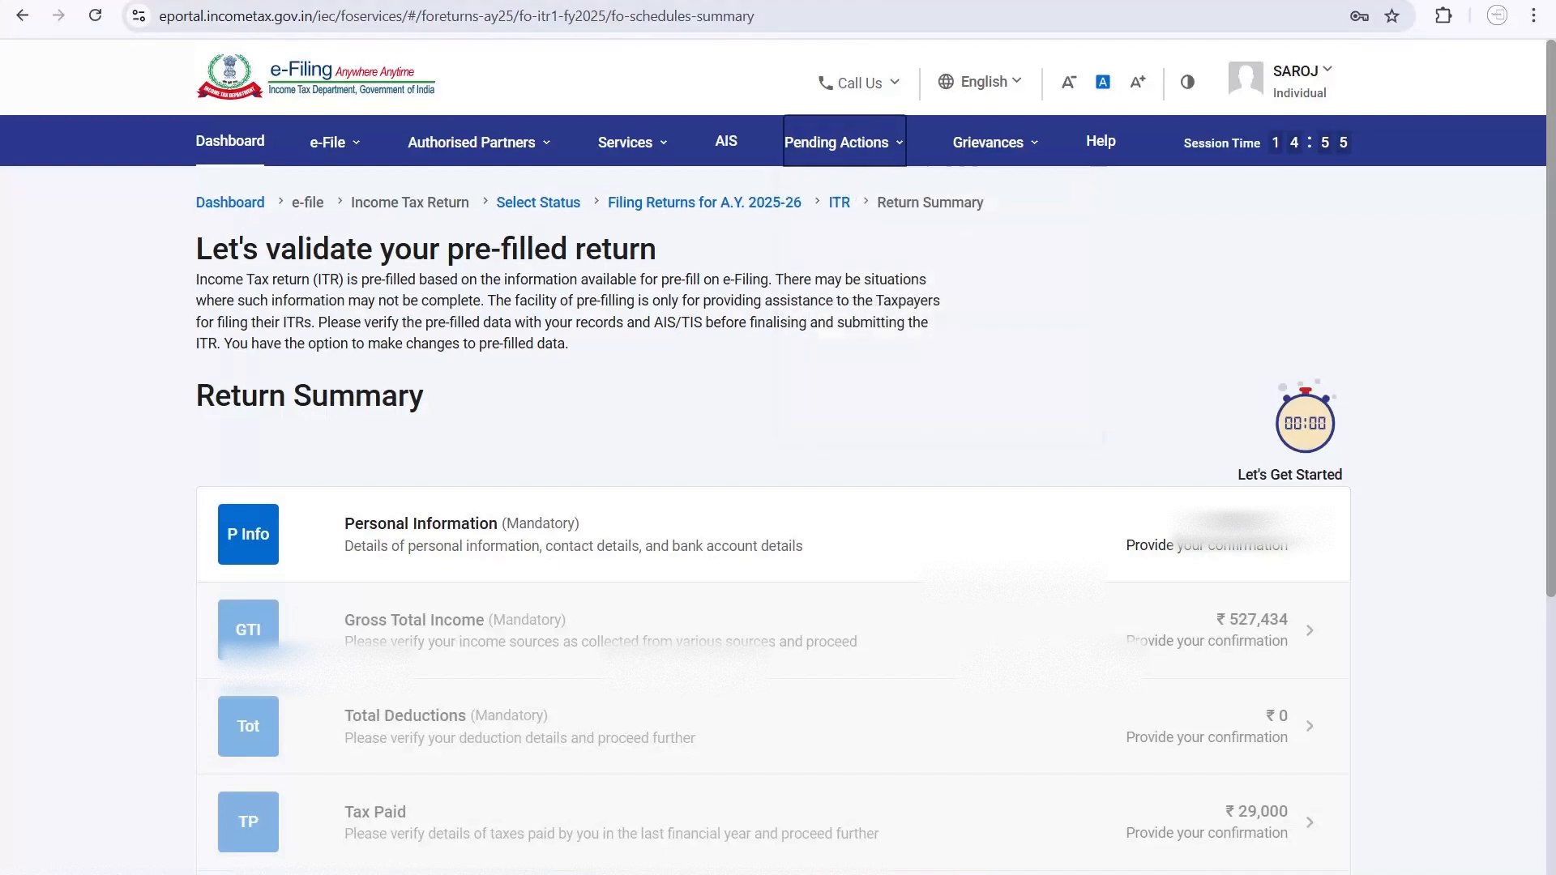
# Look over the Return Summary sections and open the Personal Information section
pyautogui.scroll(-3, 773, 486)
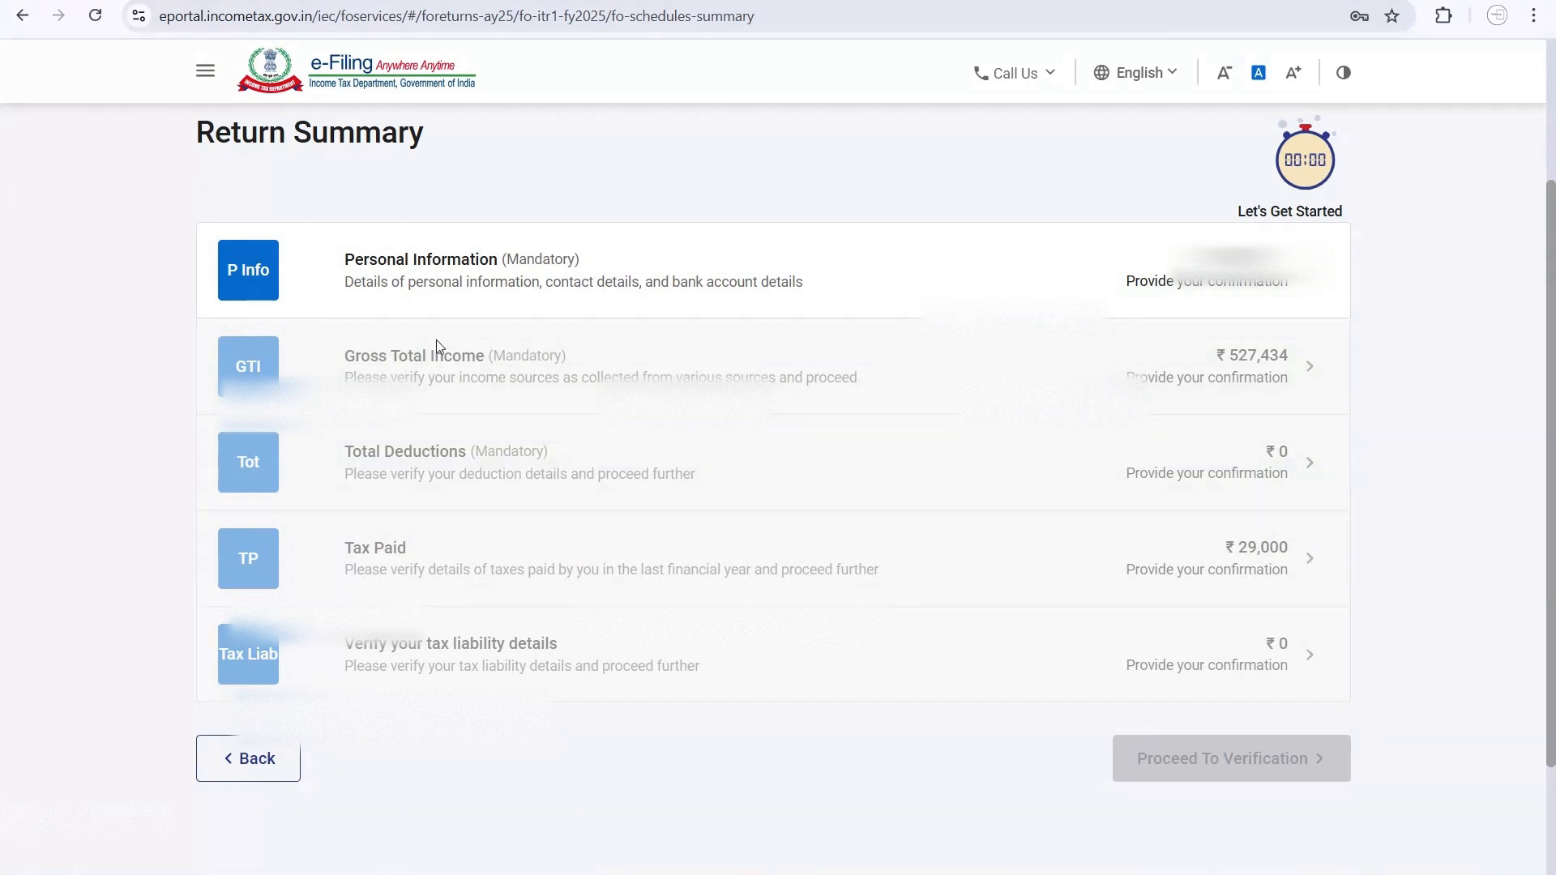
pyautogui.click(439, 373)
pyautogui.click(446, 467)
pyautogui.click(436, 589)
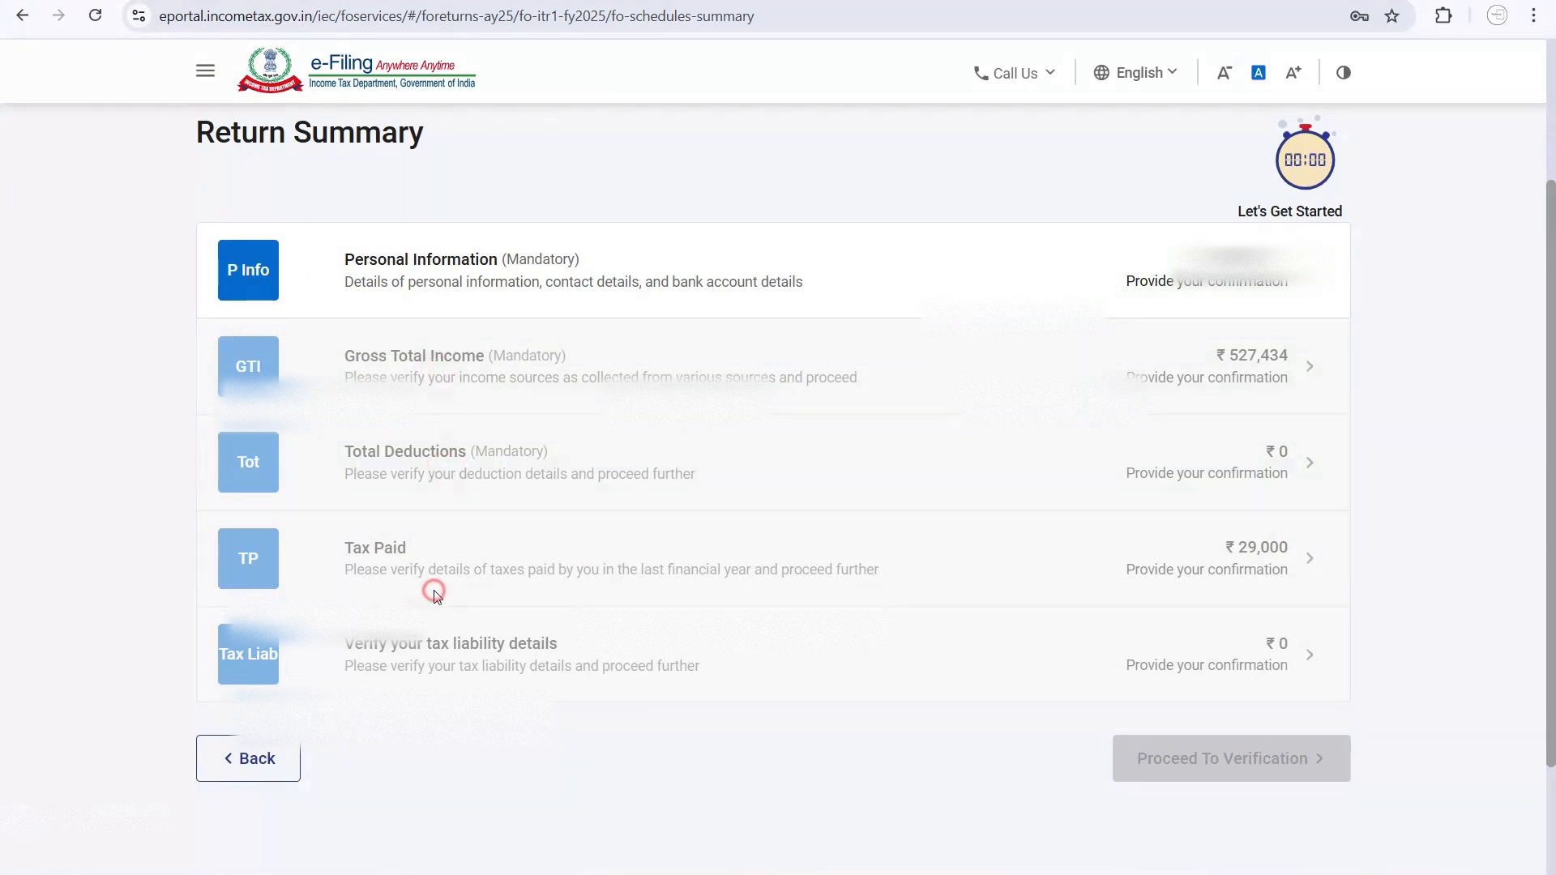
pyautogui.click(455, 661)
pyautogui.click(1258, 383)
pyautogui.click(696, 283)
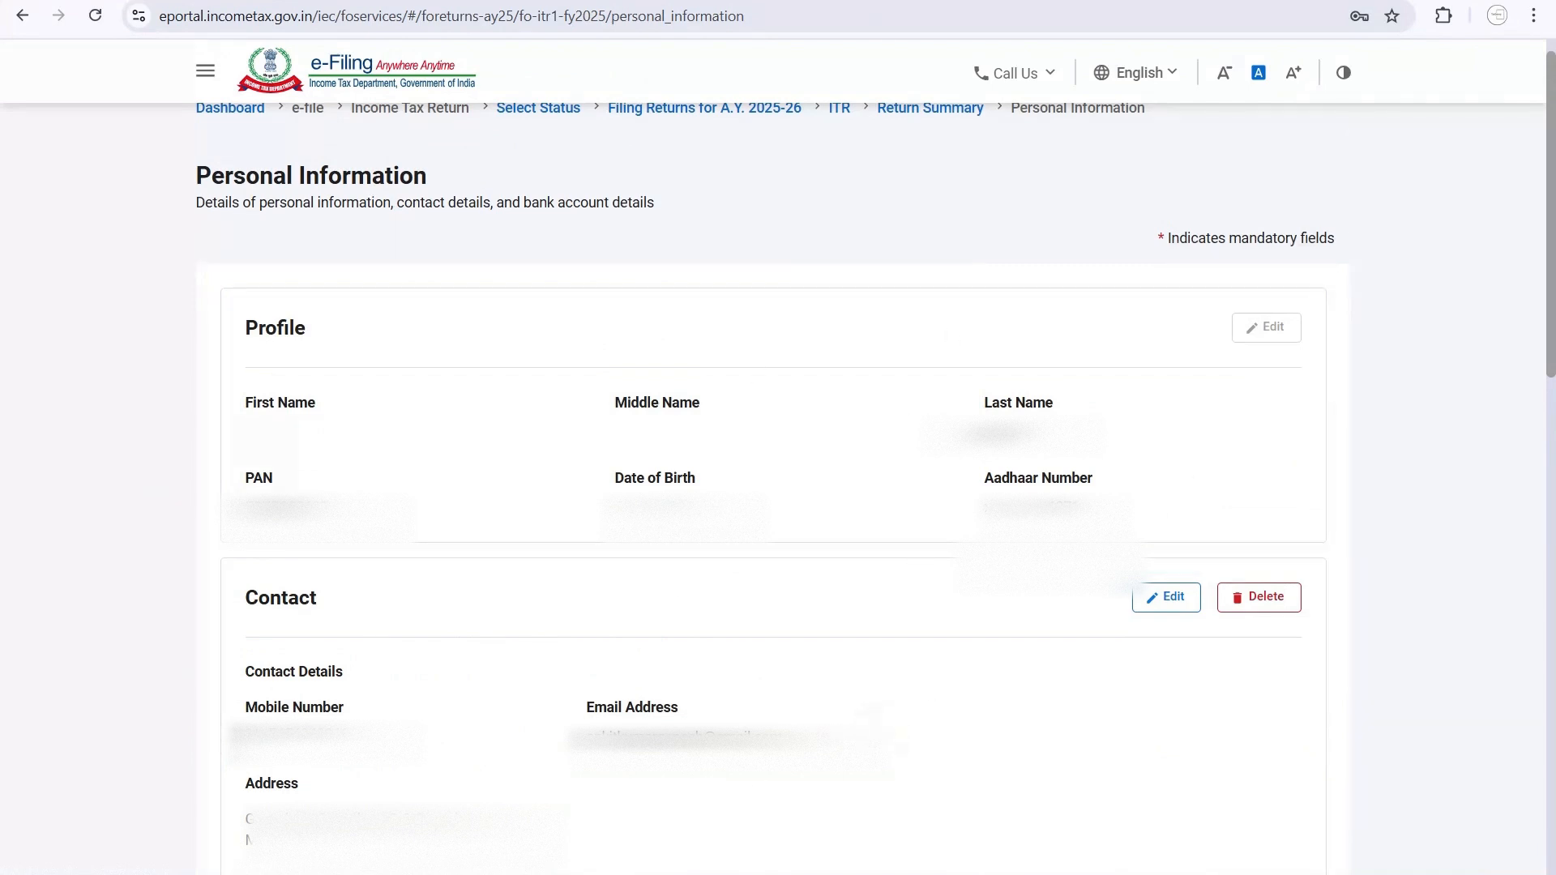
# Set the Nature of Employment in Personal Information to Public Sector Undertaking
pyautogui.scroll(-10, 772, 255)
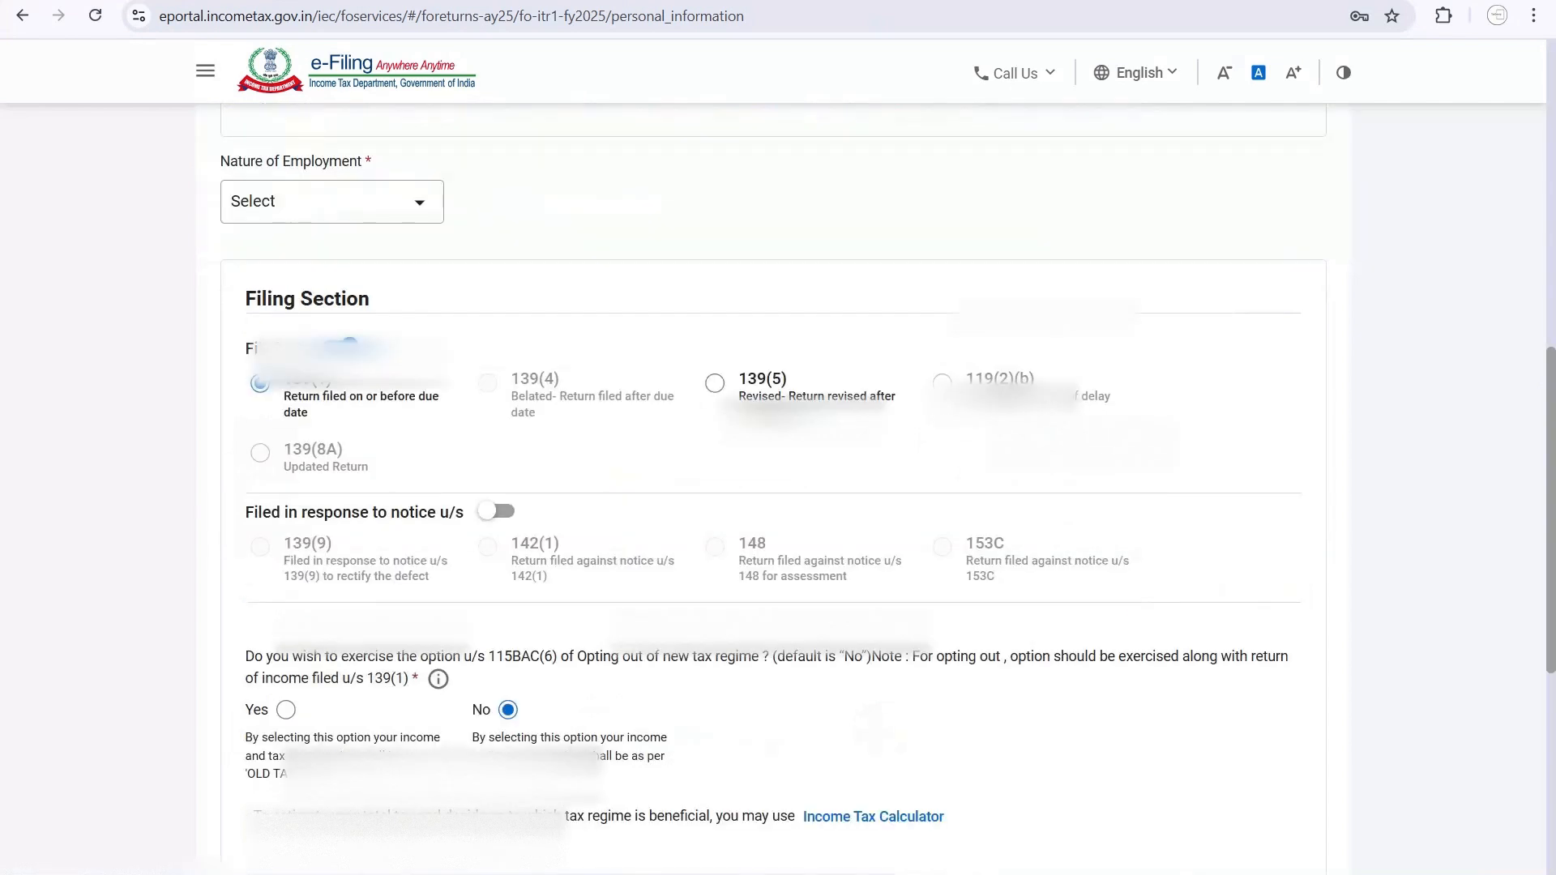
pyautogui.click(677, 217)
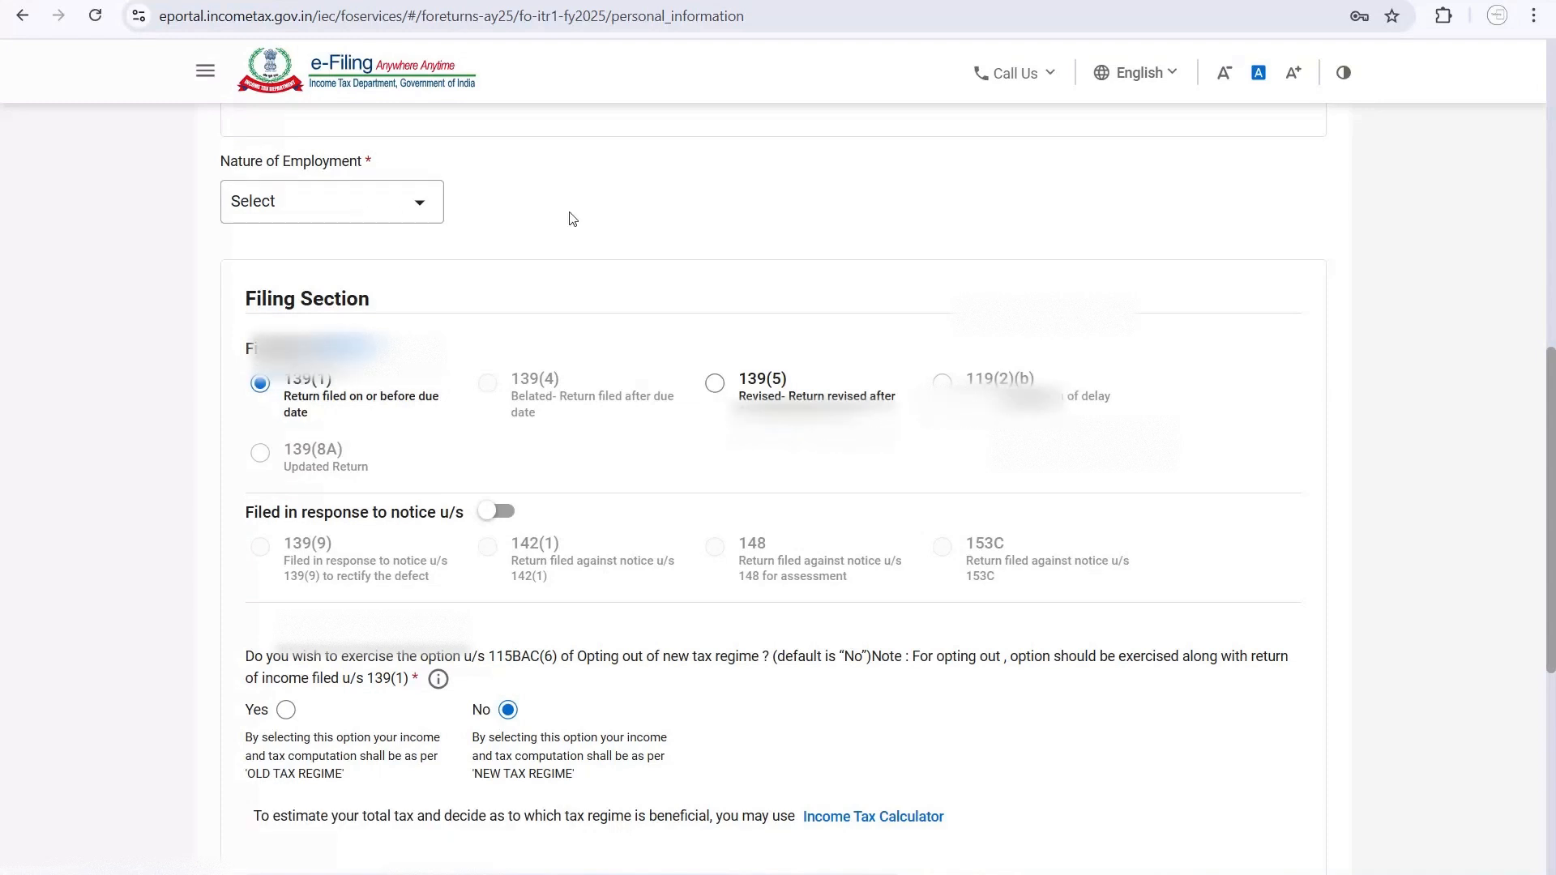
pyautogui.click(650, 213)
pyautogui.click(390, 201)
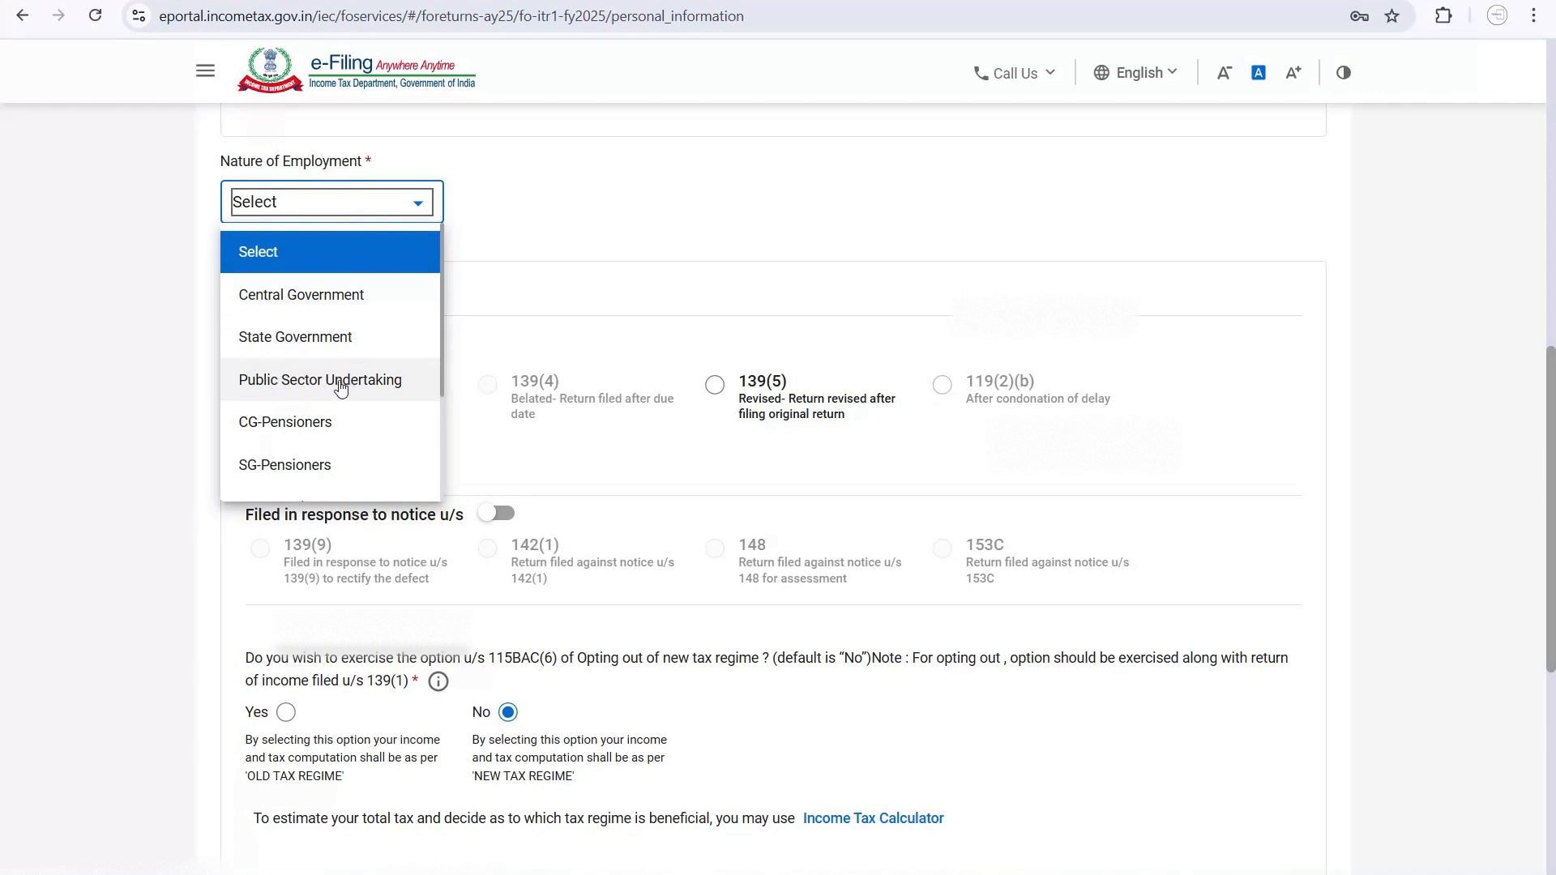
pyautogui.scroll(-2, 312, 395)
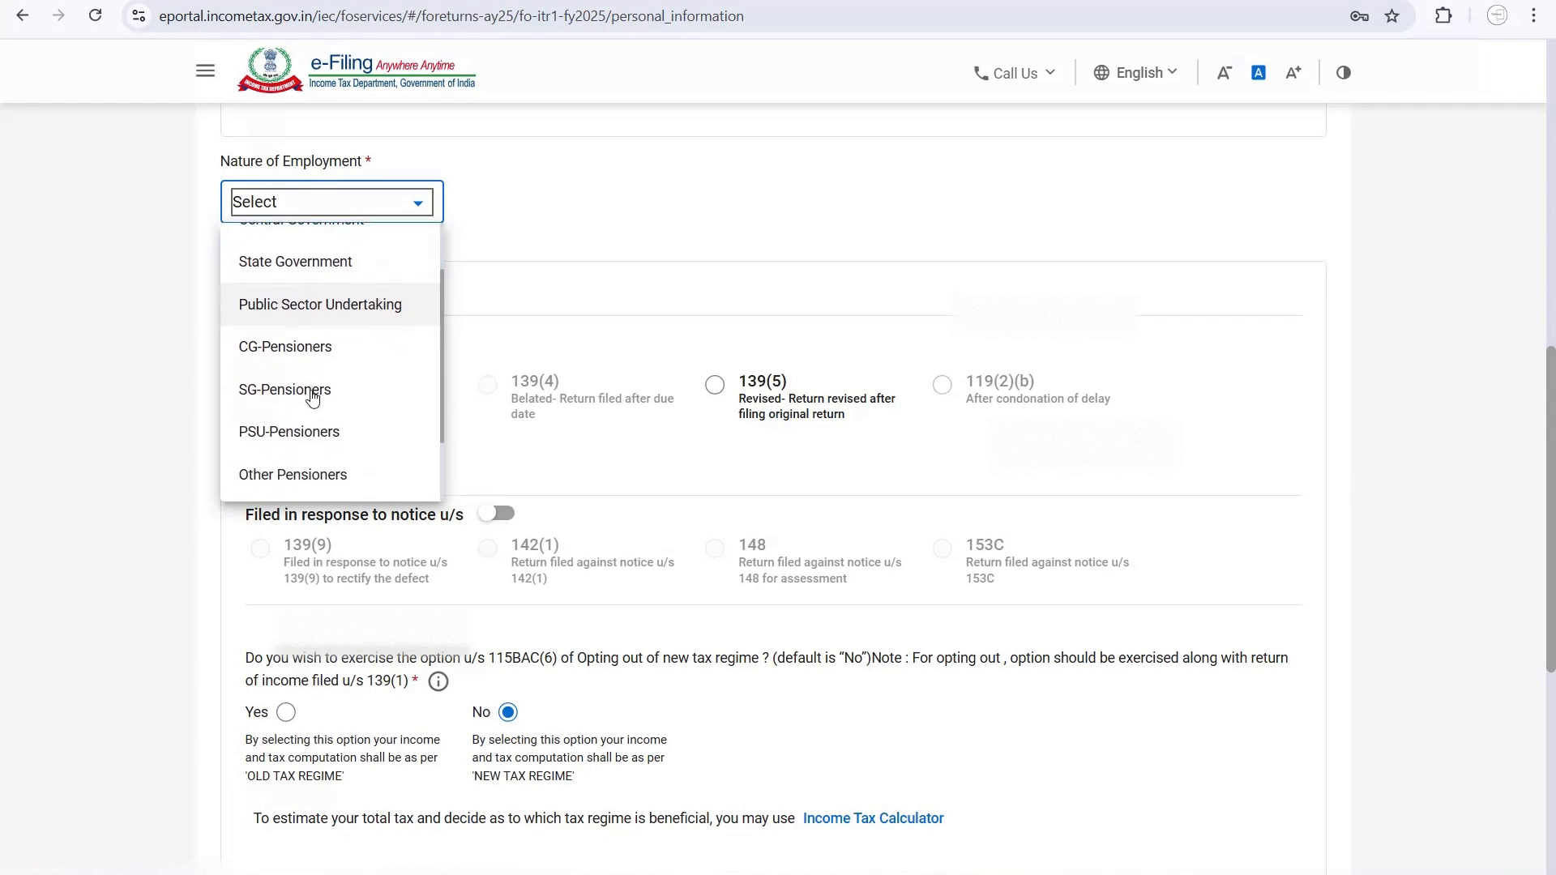
pyautogui.scroll(-5, 312, 397)
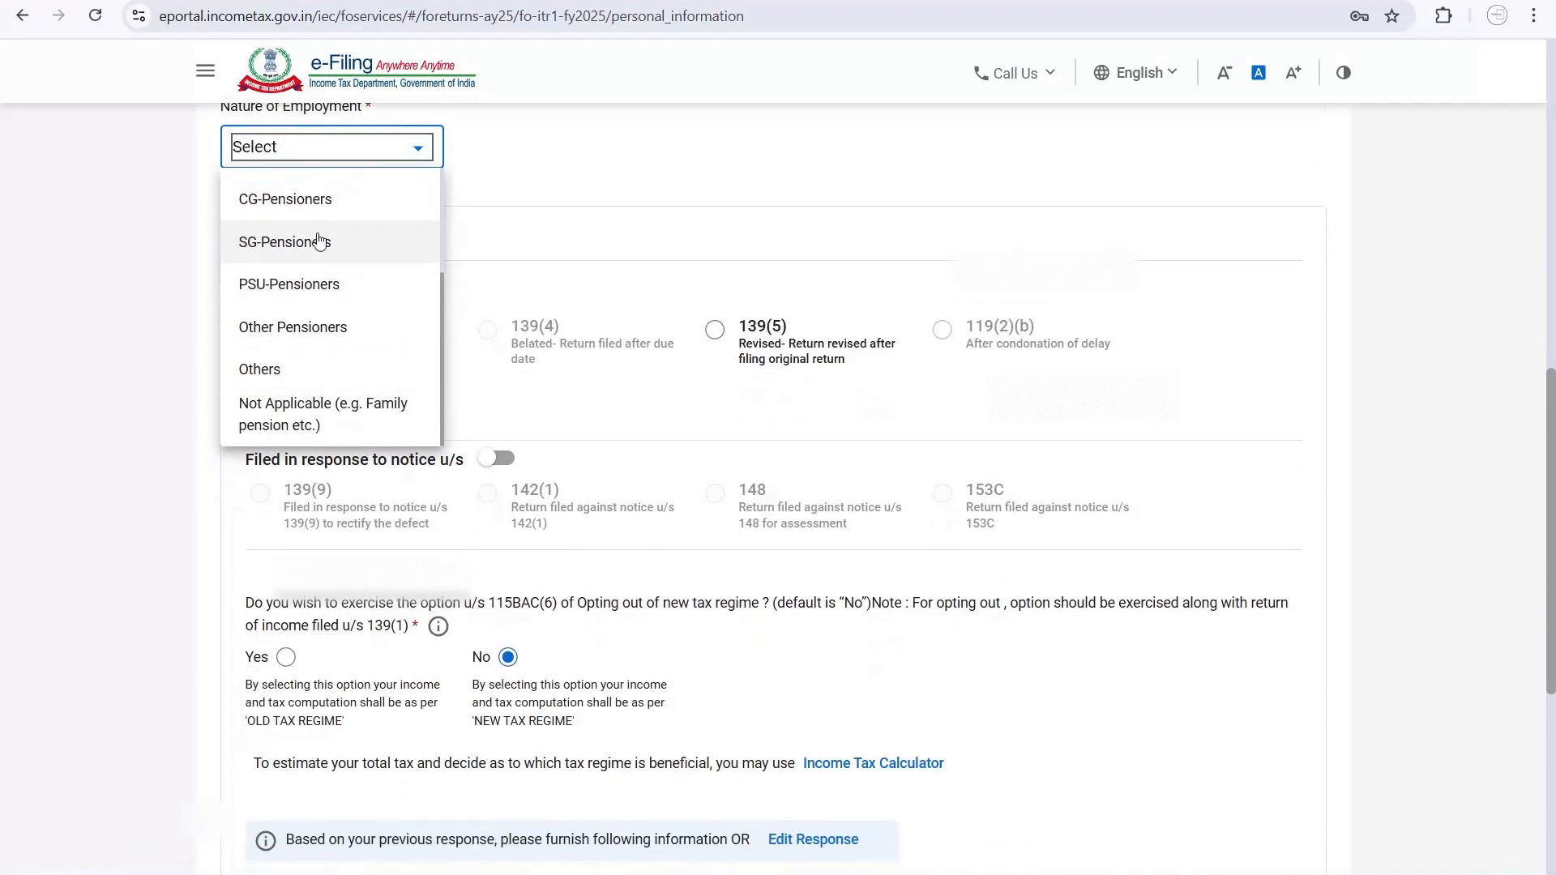
pyautogui.scroll(2, 308, 369)
pyautogui.scroll(1, 313, 364)
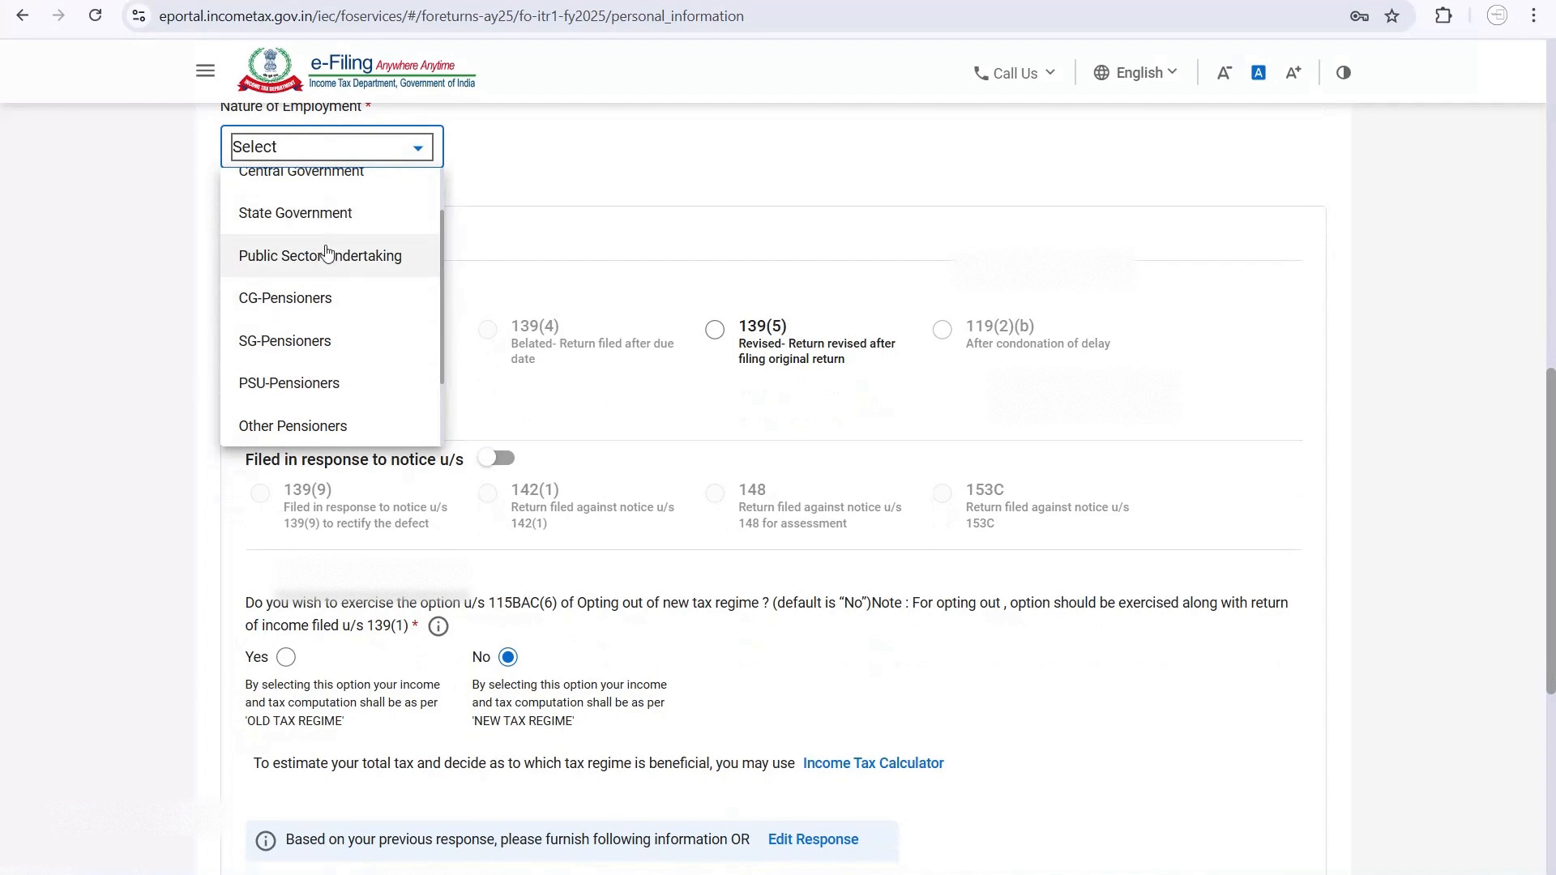
pyautogui.click(327, 257)
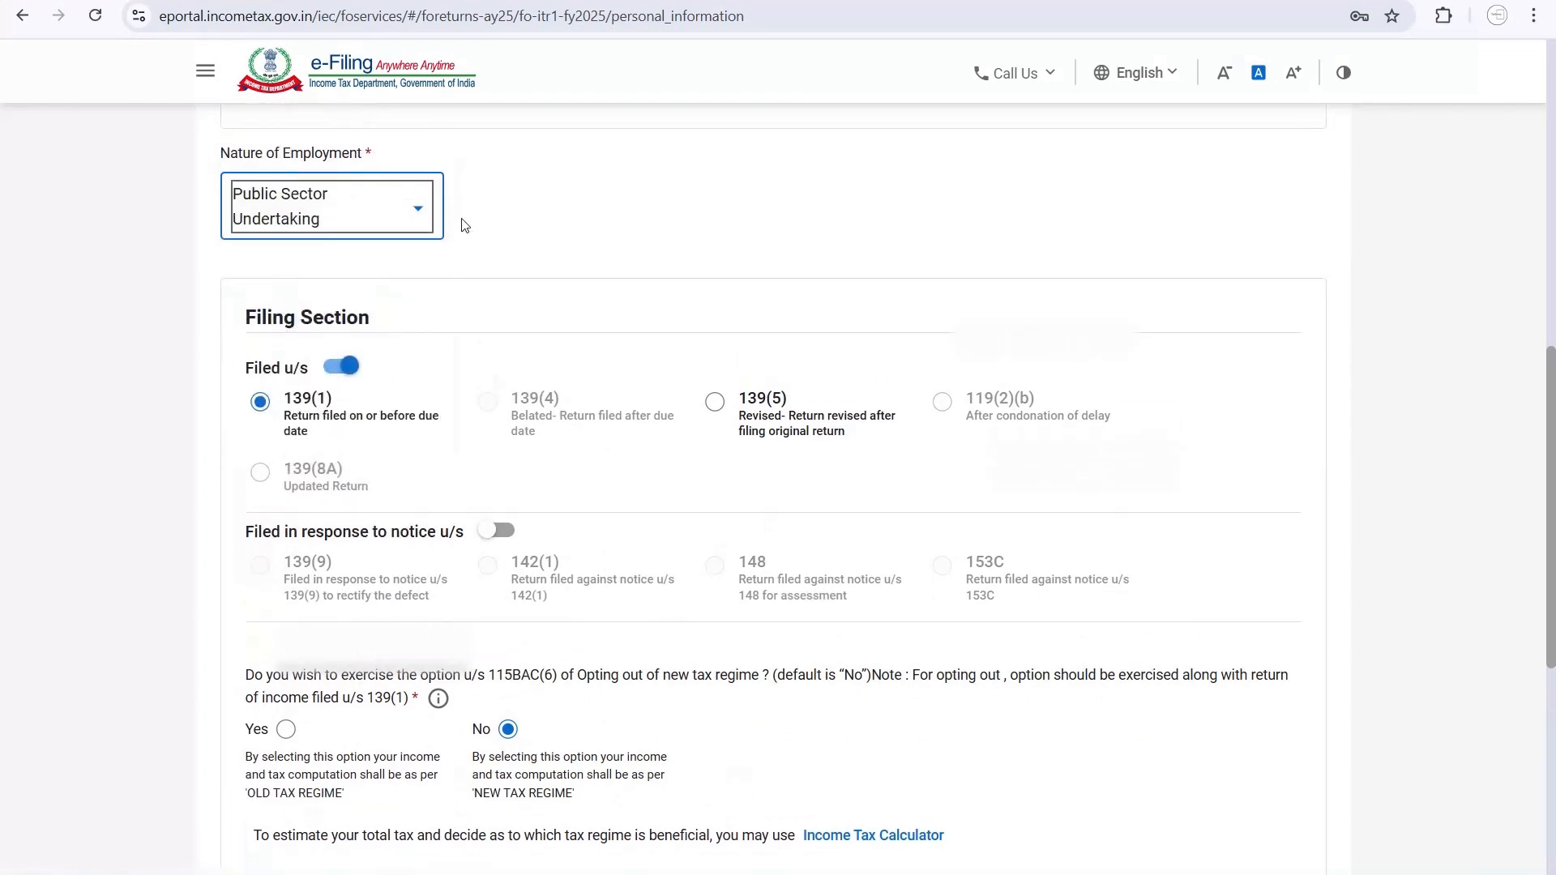
pyautogui.click(331, 166)
# Review the Filing Section, checking the section 139(1) option and comparing the old and new tax regime choices
pyautogui.scroll(-1, 478, 318)
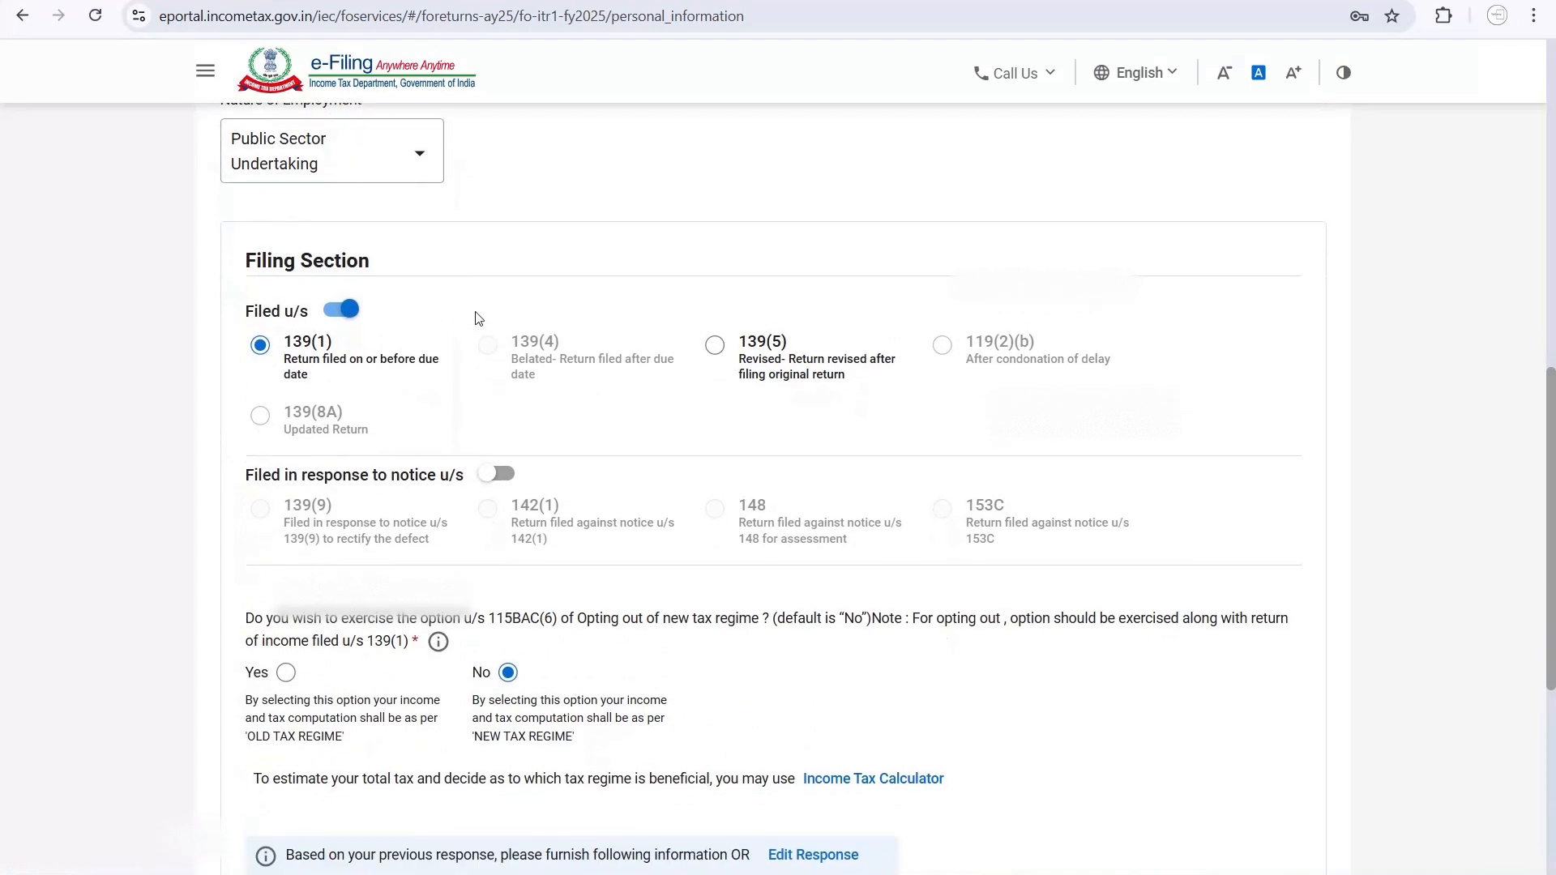
pyautogui.click(324, 339)
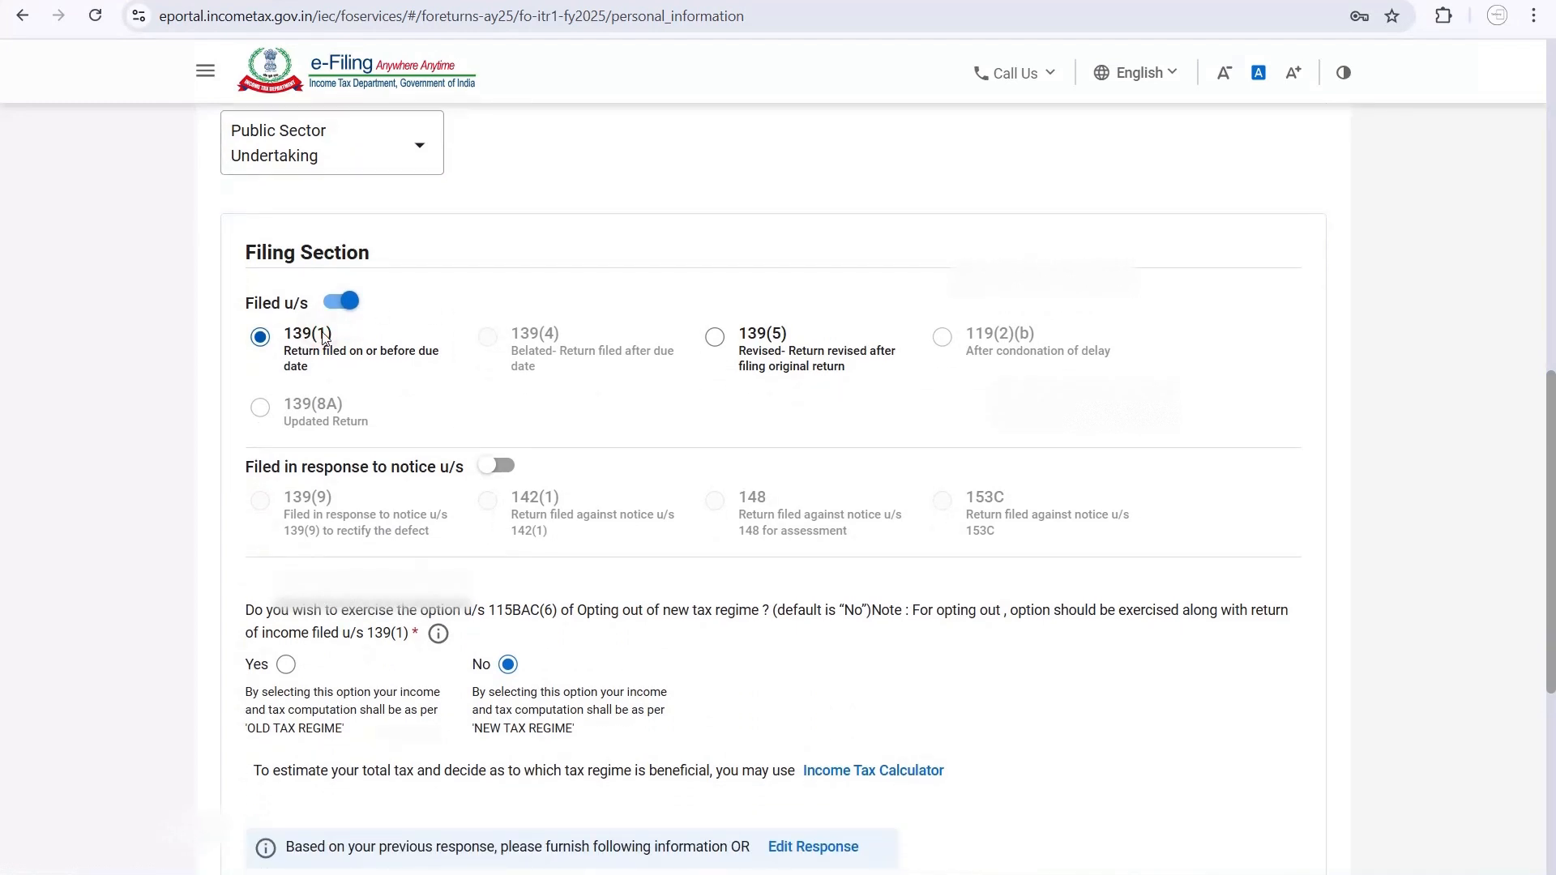
pyautogui.scroll(-2, 418, 385)
pyautogui.scroll(-1, 419, 385)
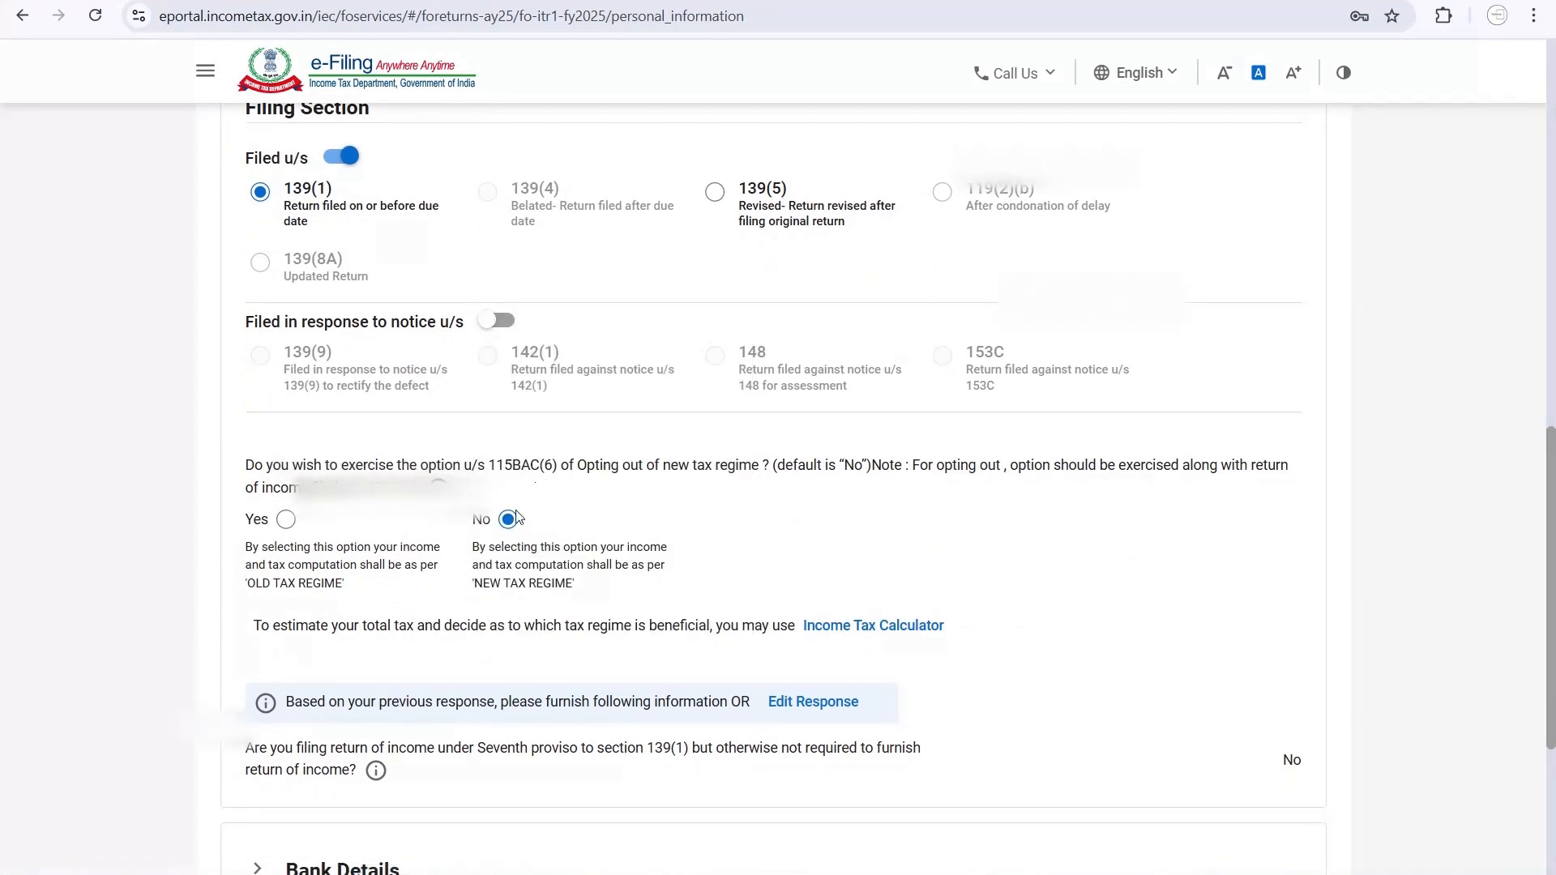
pyautogui.click(524, 582)
pyautogui.moveTo(249, 586); pyautogui.dragTo(338, 589)
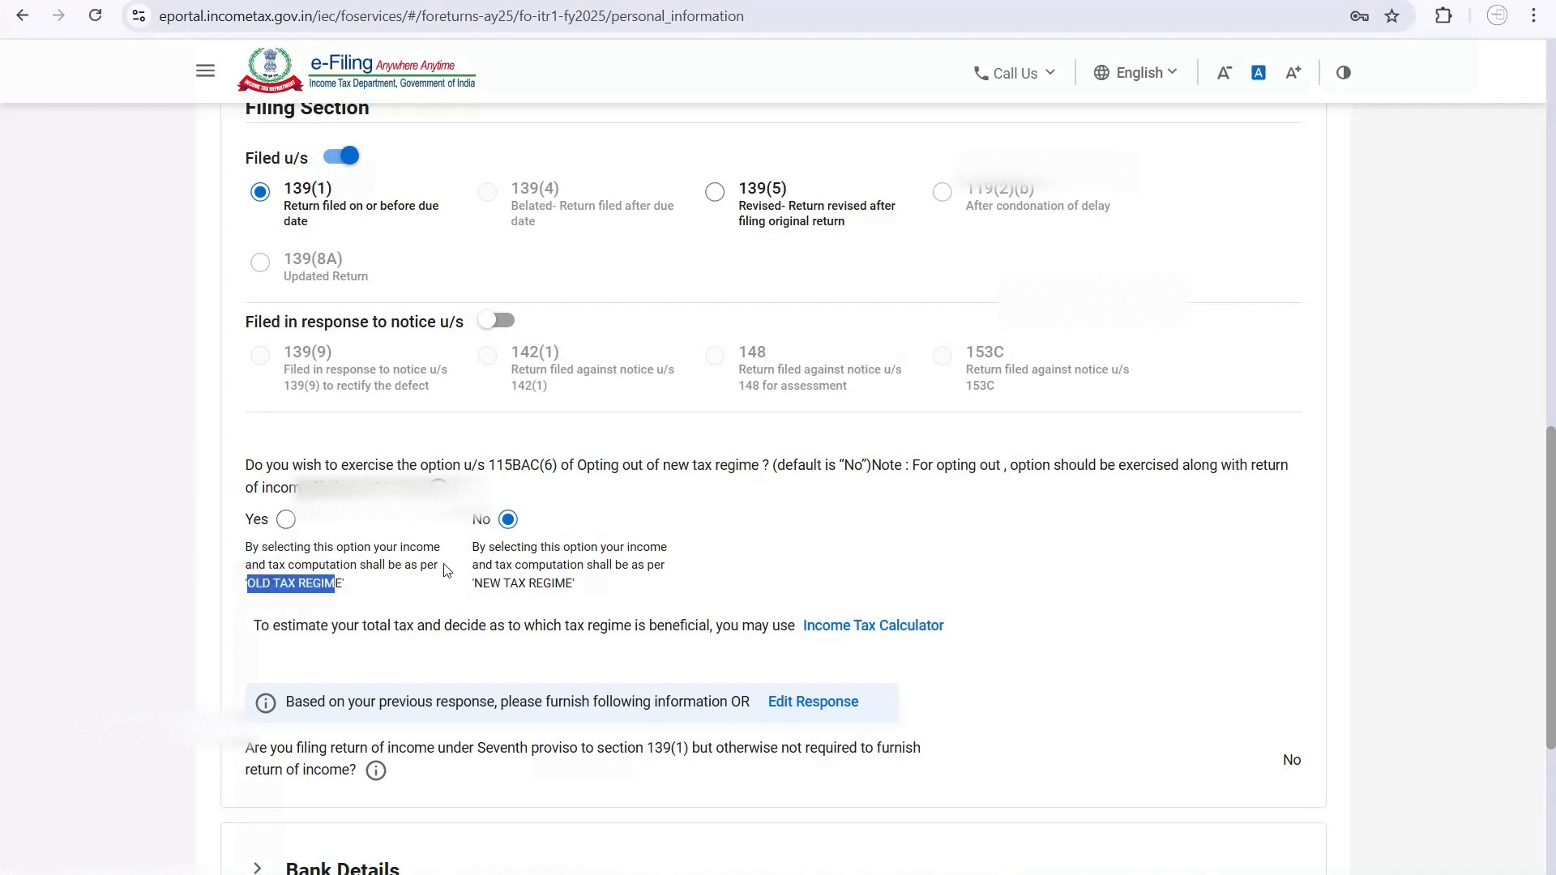
pyautogui.click(498, 541)
pyautogui.moveTo(474, 587); pyautogui.dragTo(572, 589)
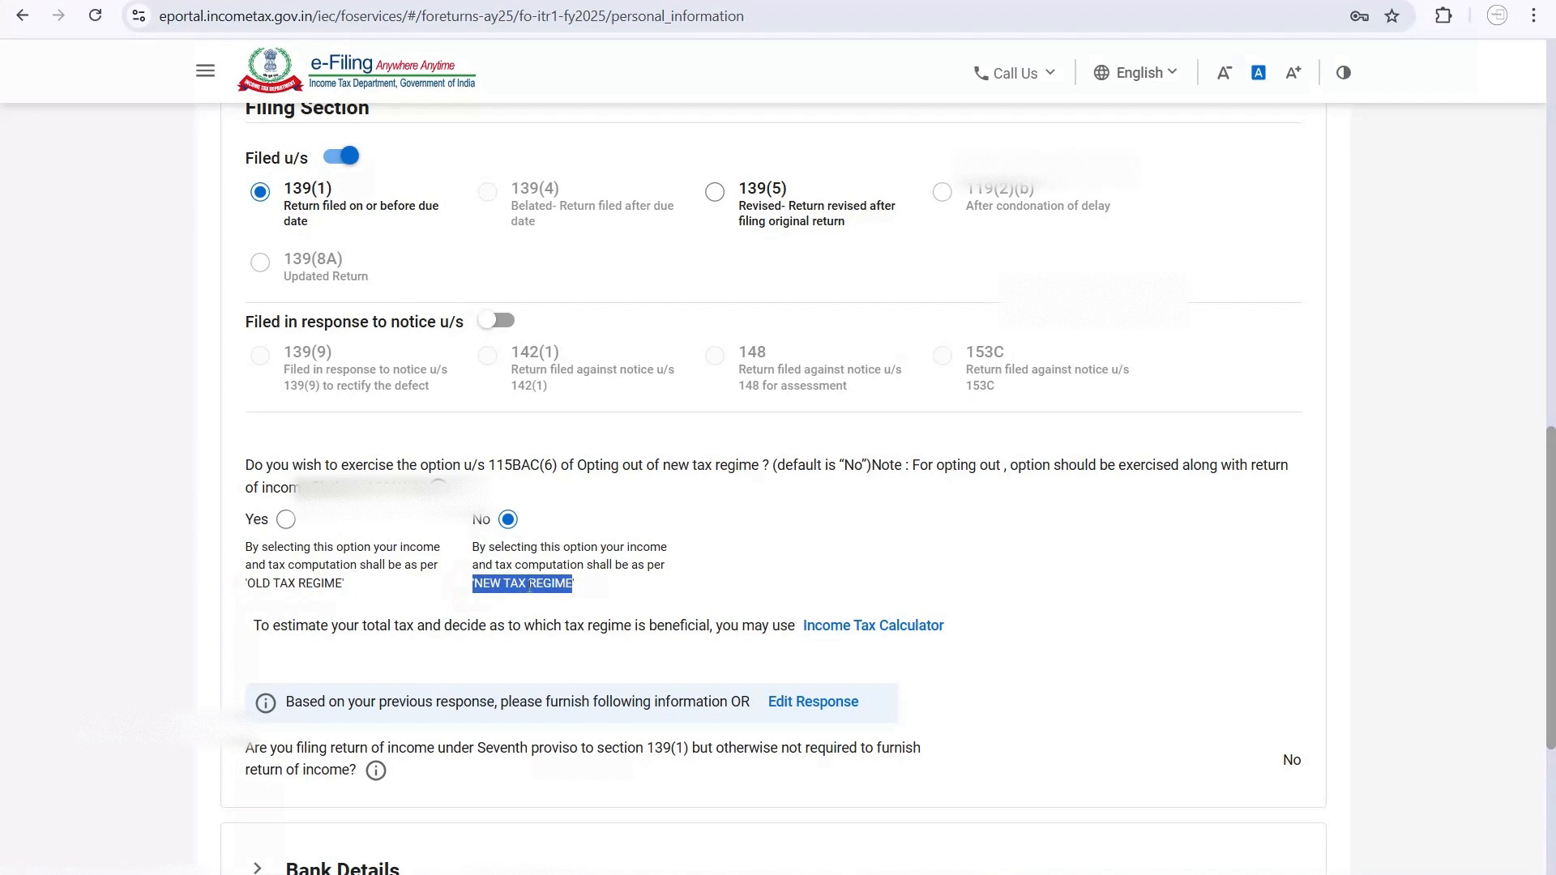
pyautogui.click(566, 554)
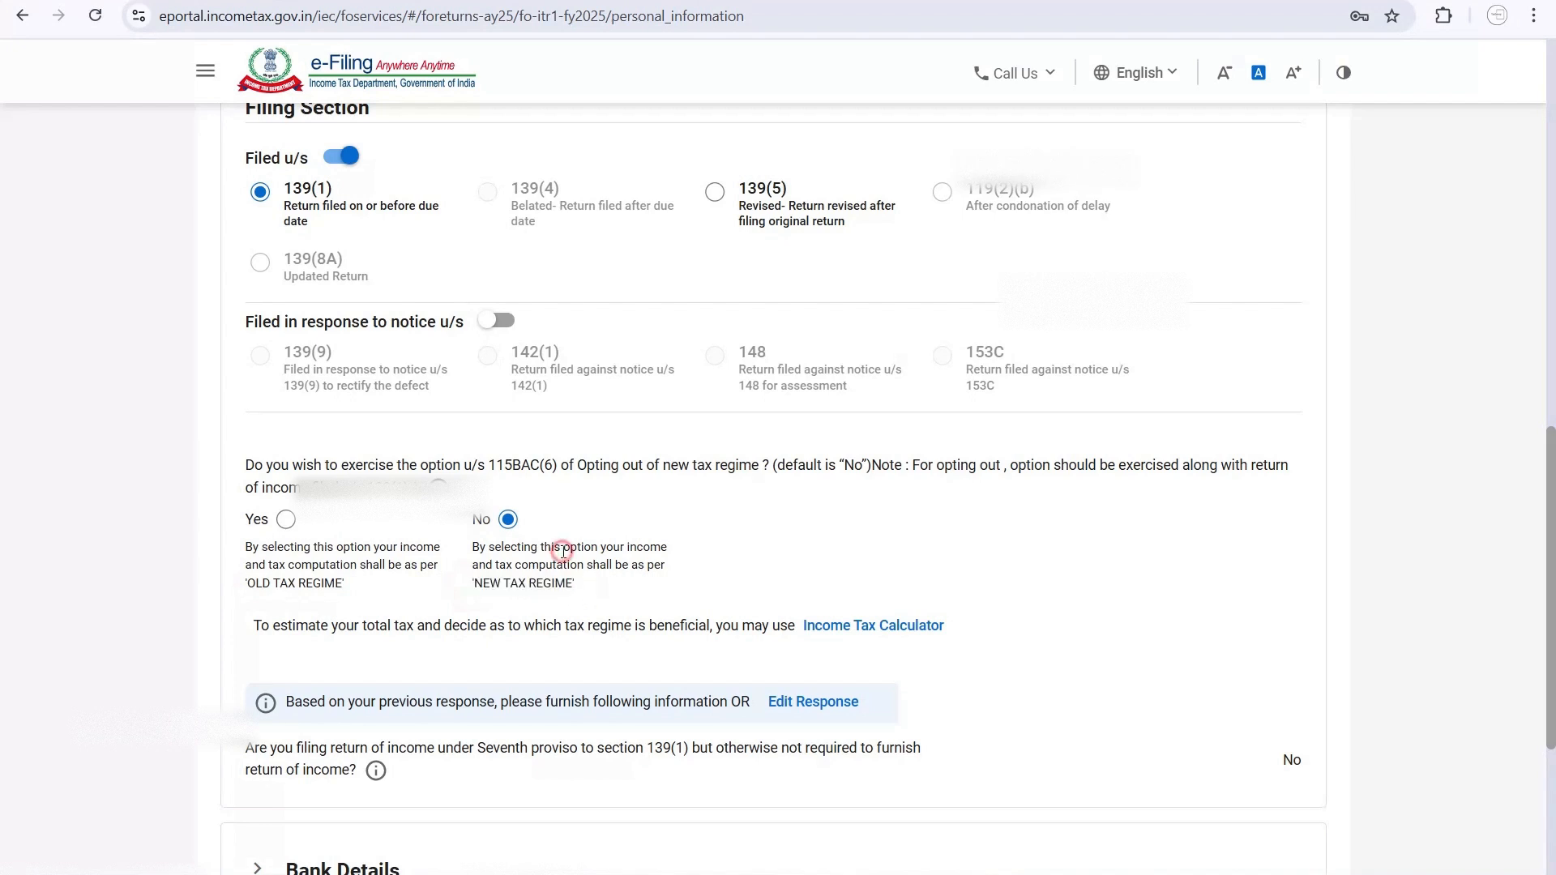
pyautogui.moveTo(477, 585); pyautogui.dragTo(575, 579)
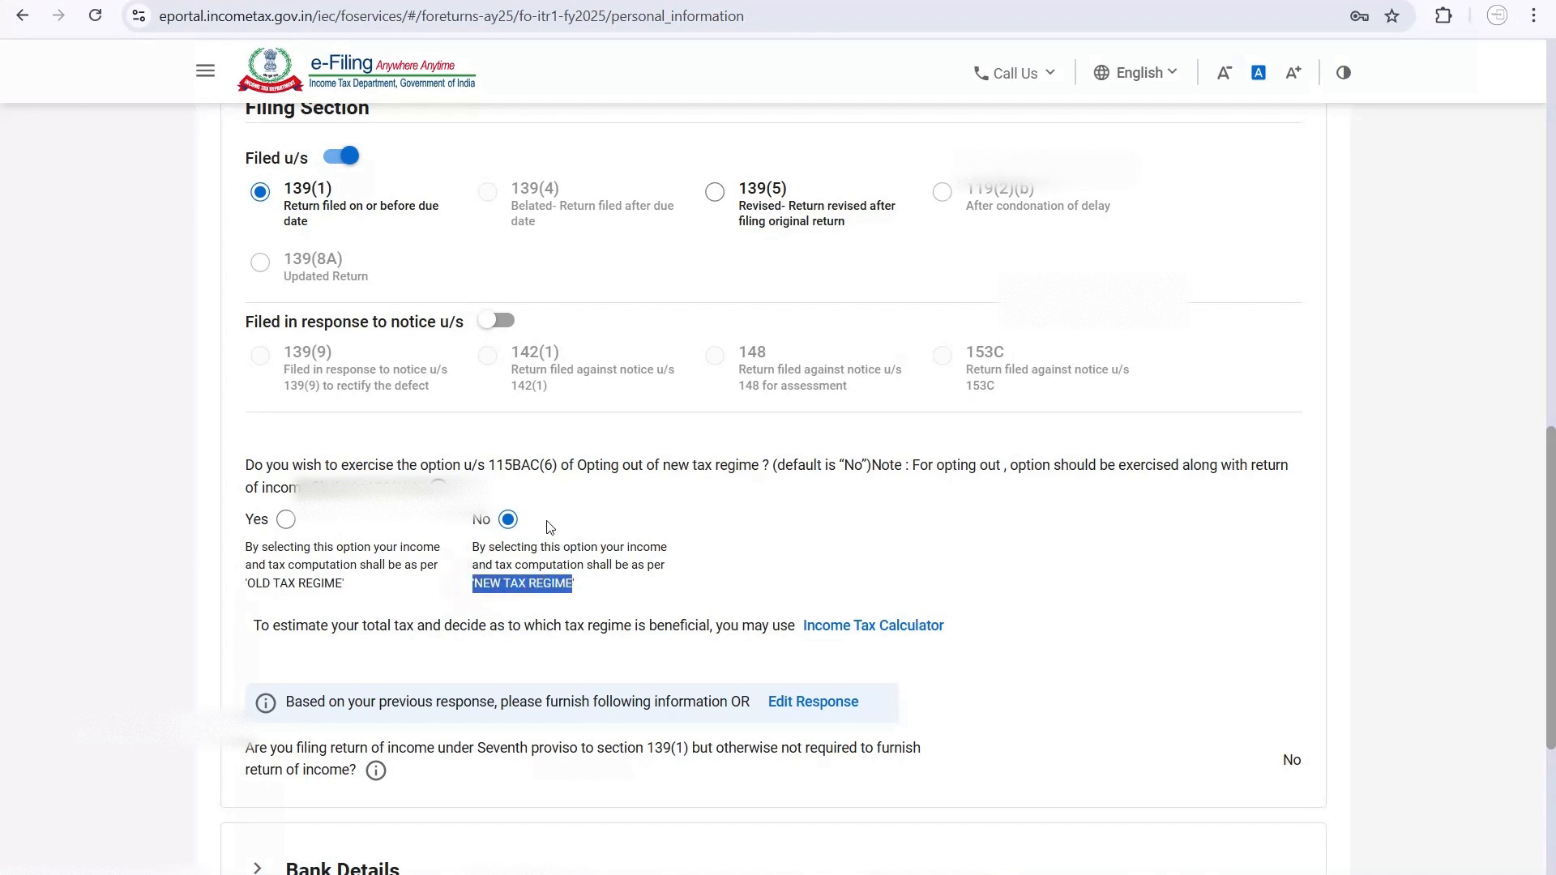
pyautogui.click(552, 554)
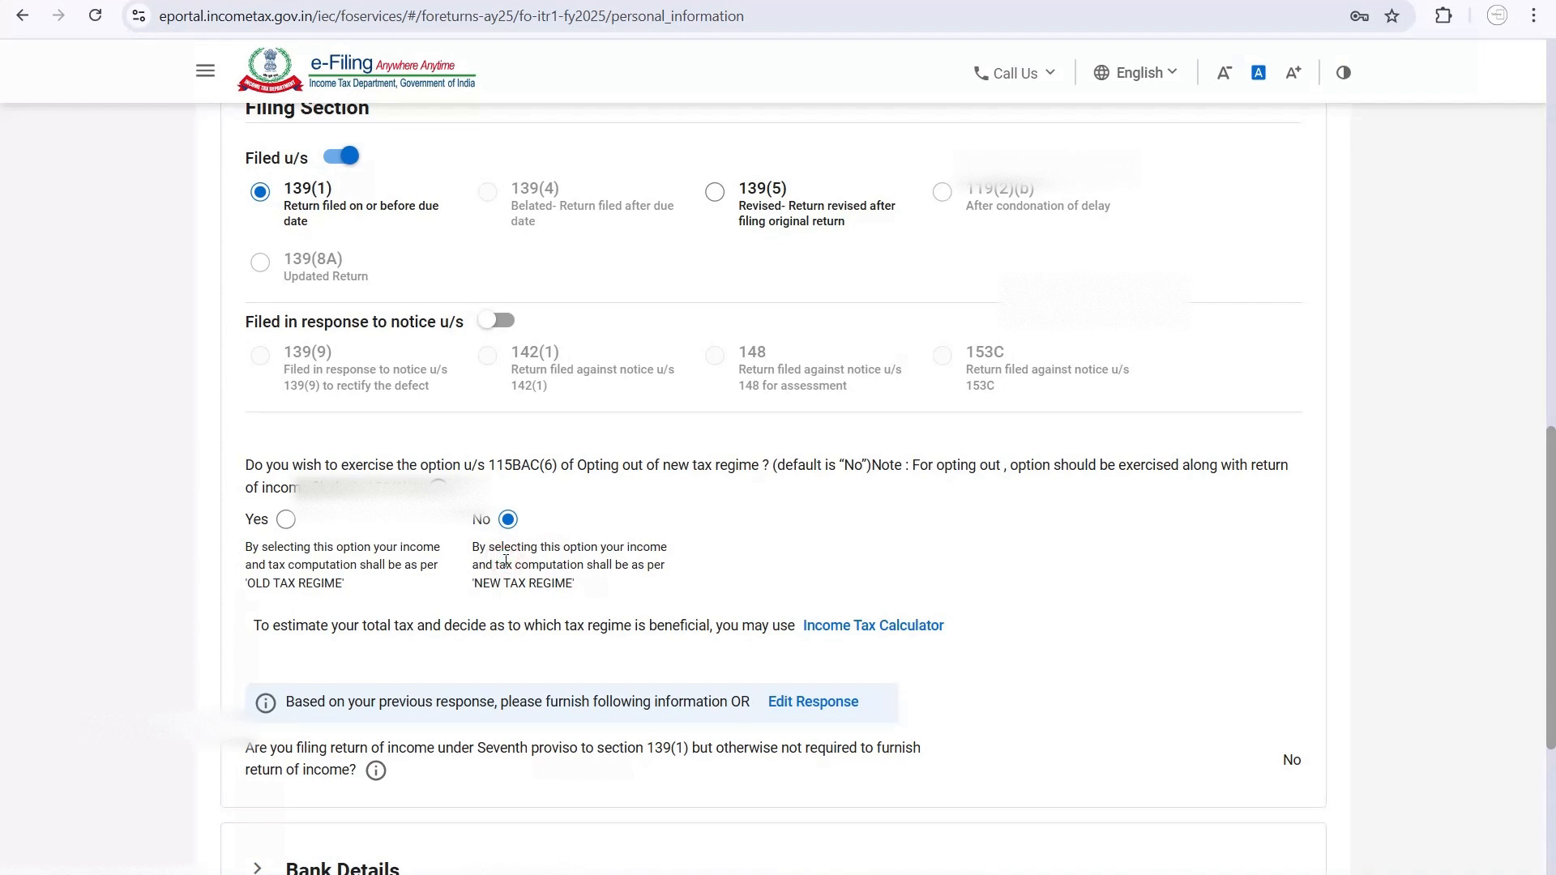
pyautogui.click(289, 551)
pyautogui.click(289, 539)
pyautogui.click(290, 555)
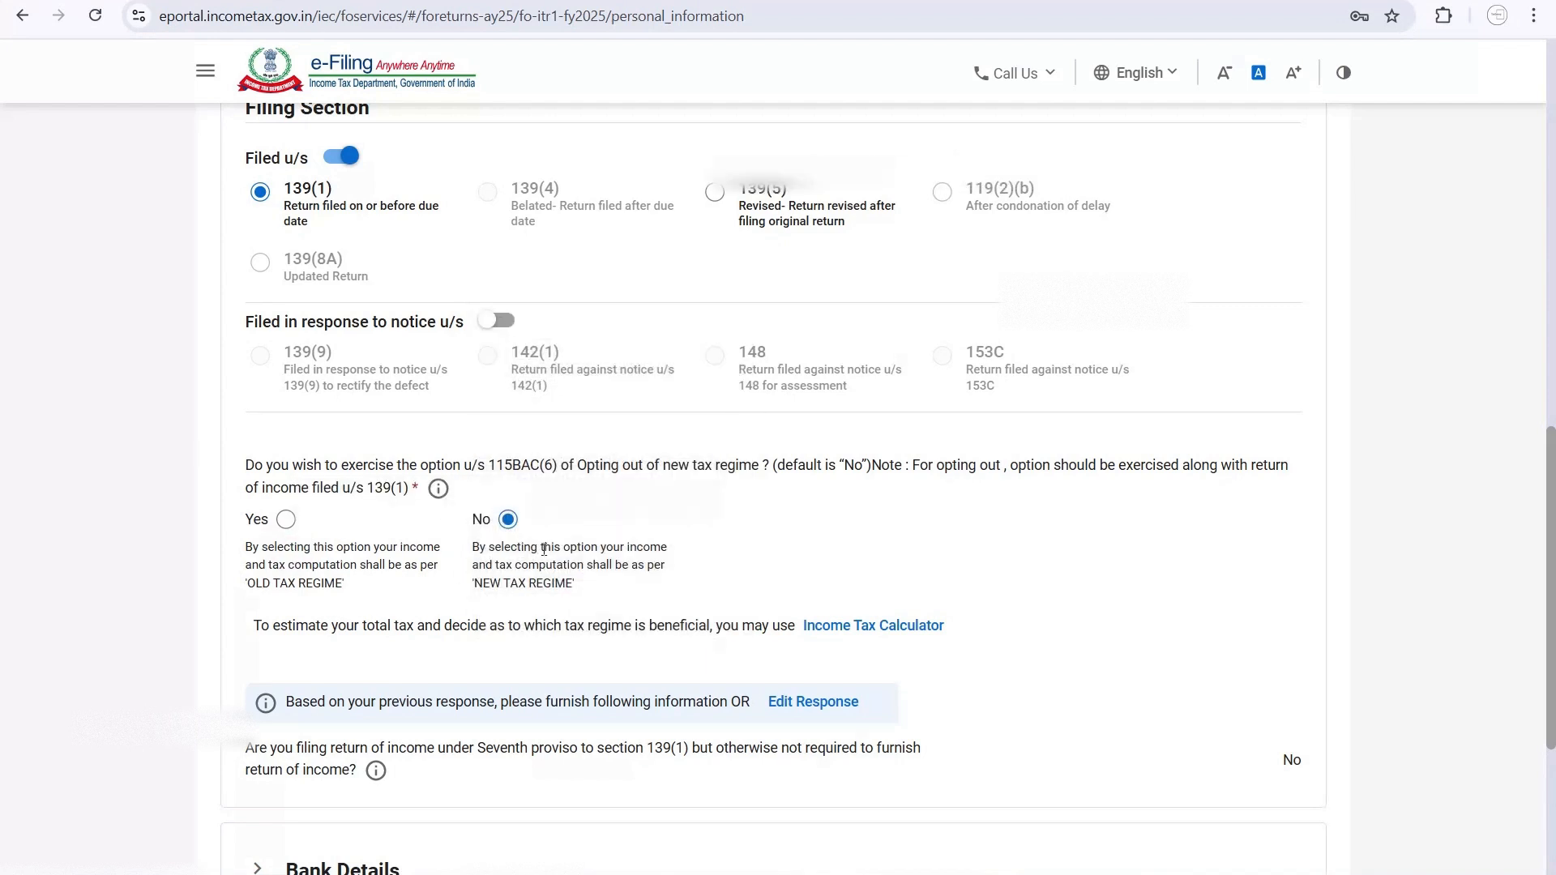
# Check the new tax regime option, expand the Bank Details section, and start adding another bank account
pyautogui.moveTo(477, 584); pyautogui.dragTo(577, 583)
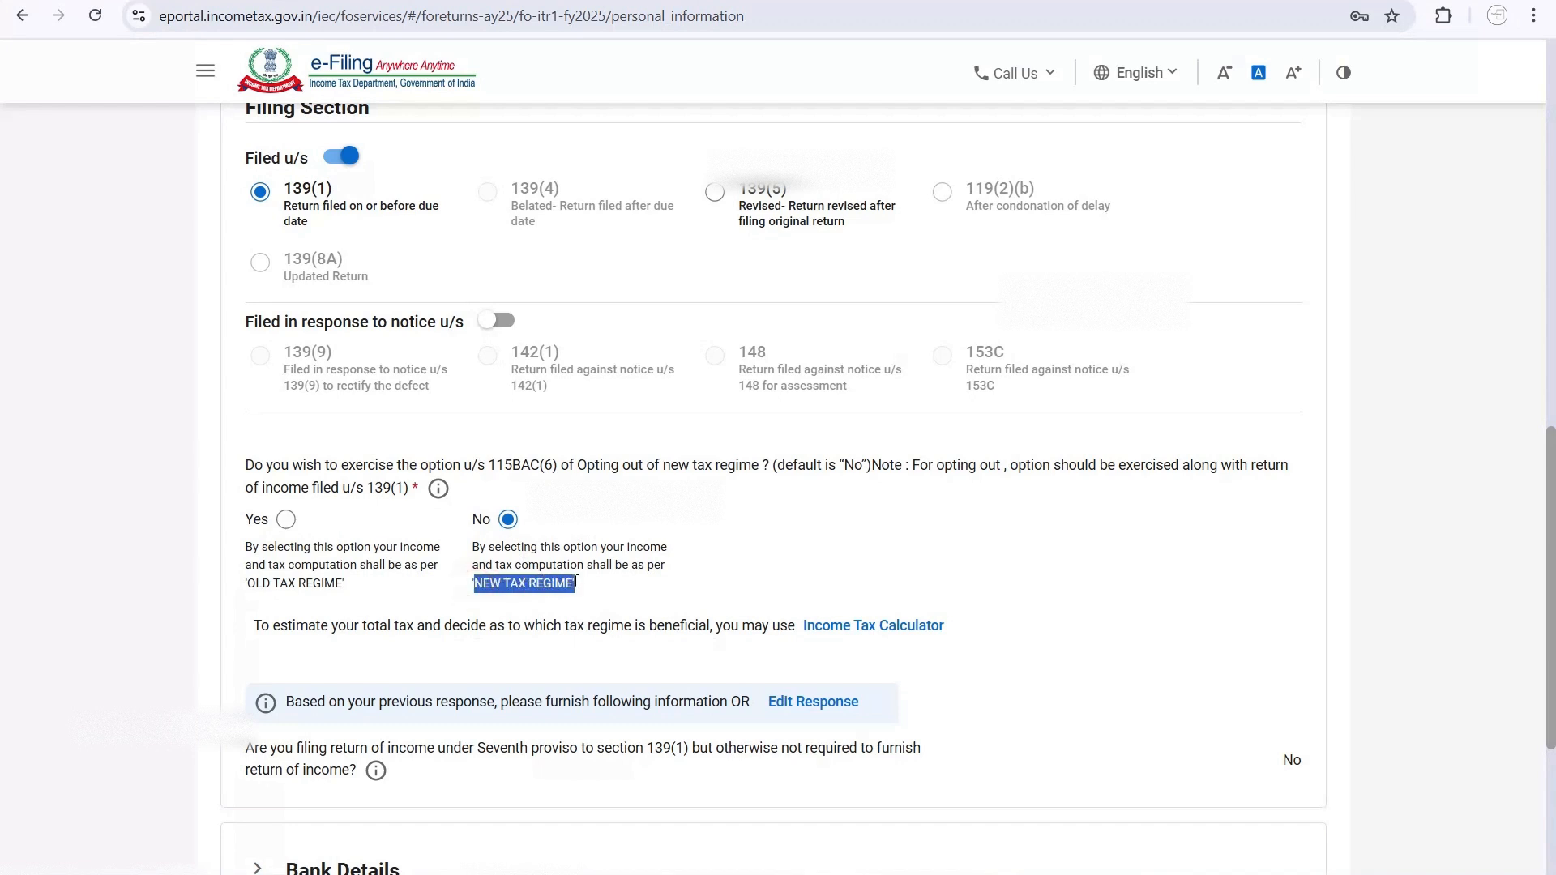
pyautogui.click(582, 551)
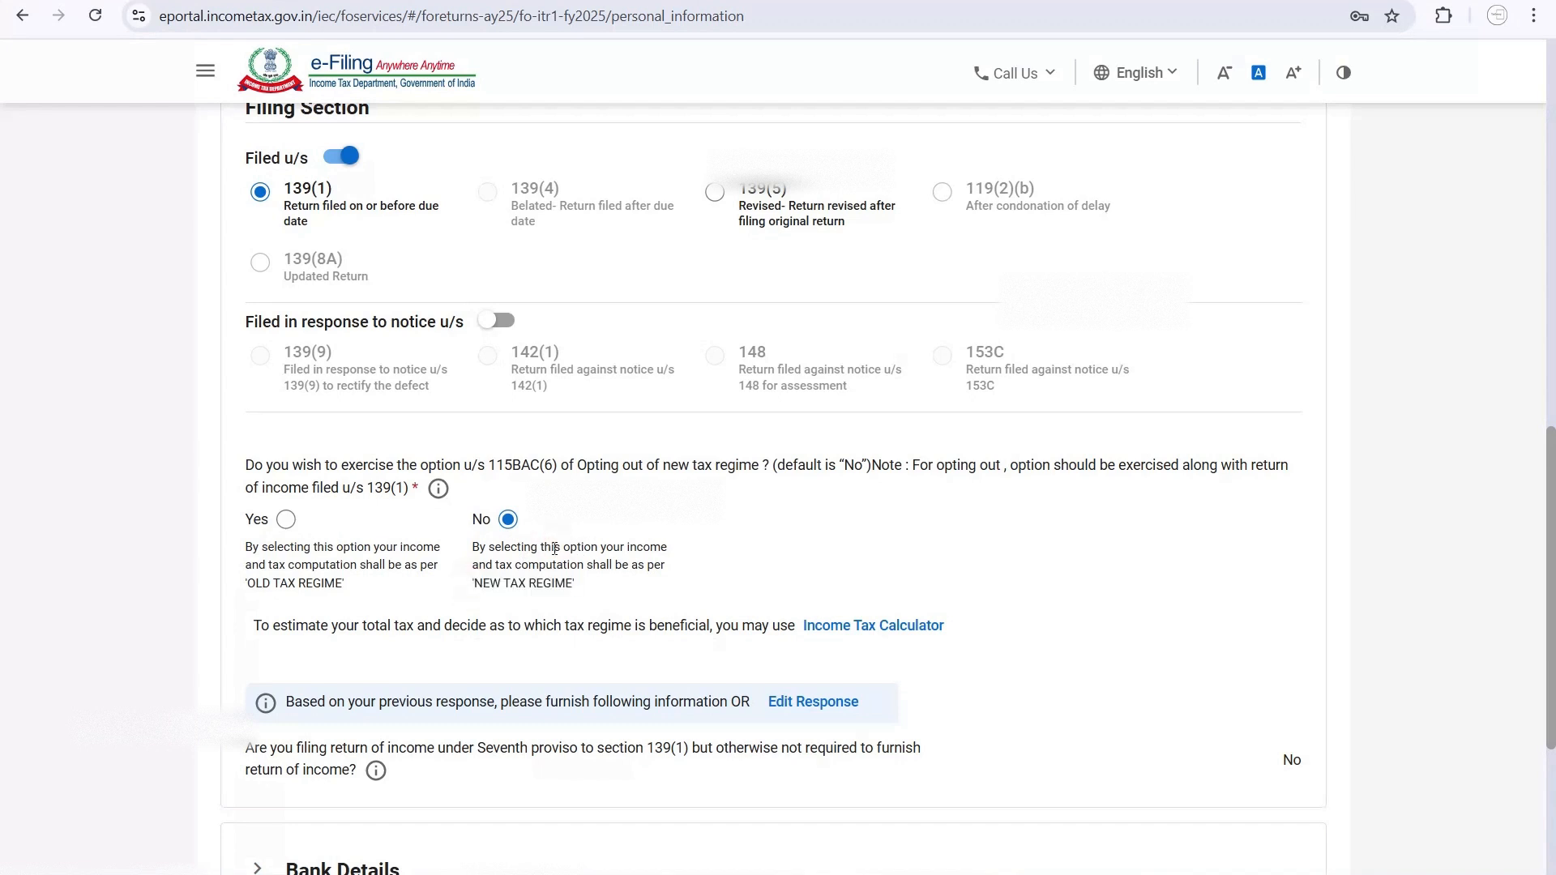
pyautogui.scroll(-2, 554, 549)
pyautogui.scroll(-3, 554, 549)
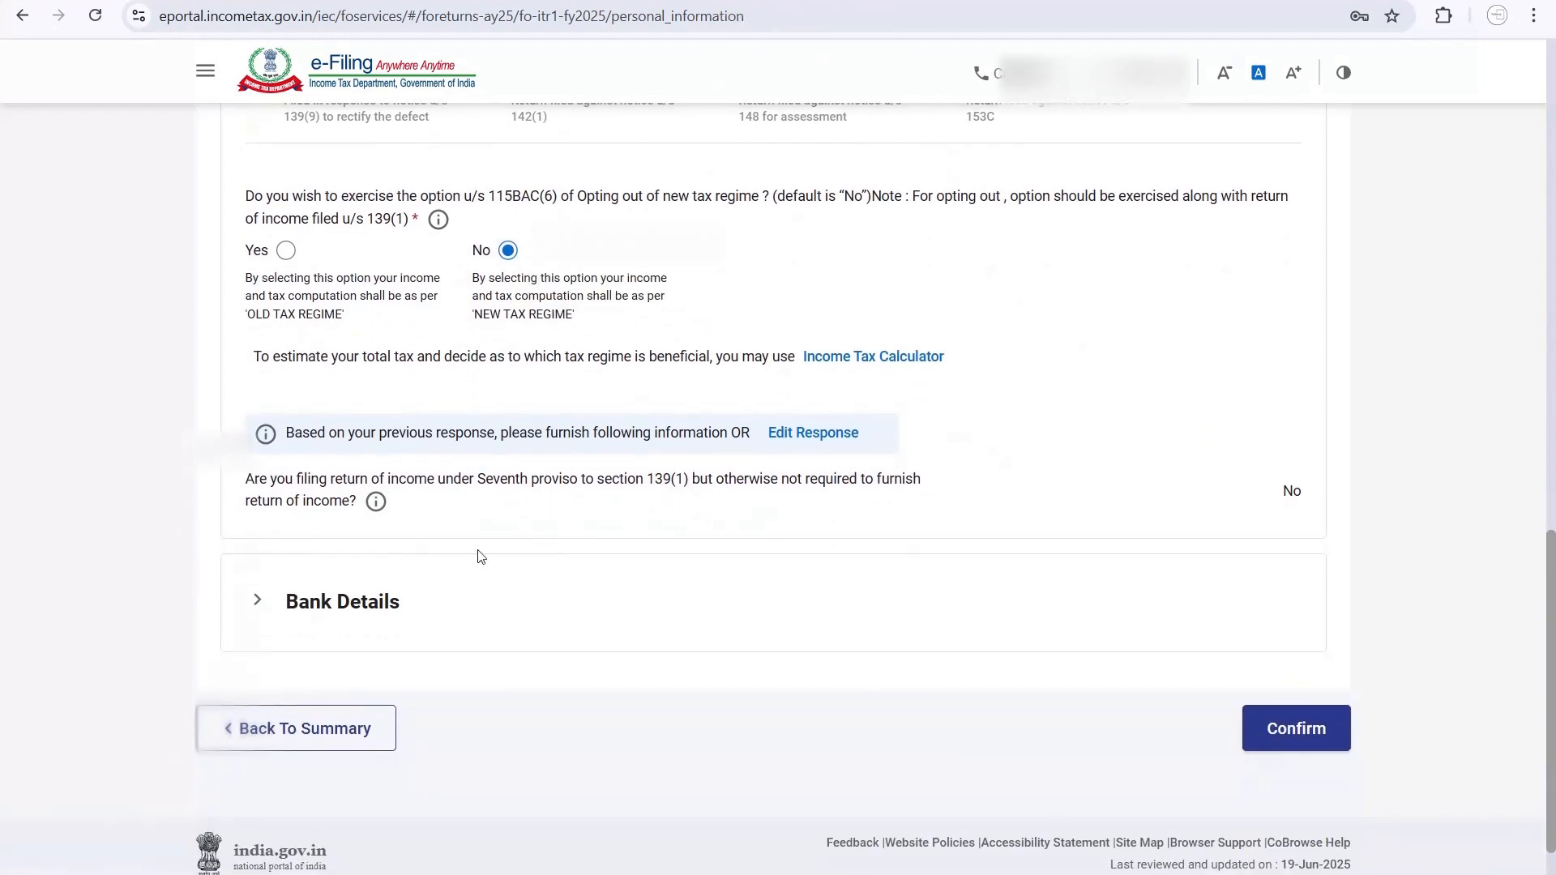
pyautogui.click(332, 600)
pyautogui.scroll(-3, 505, 653)
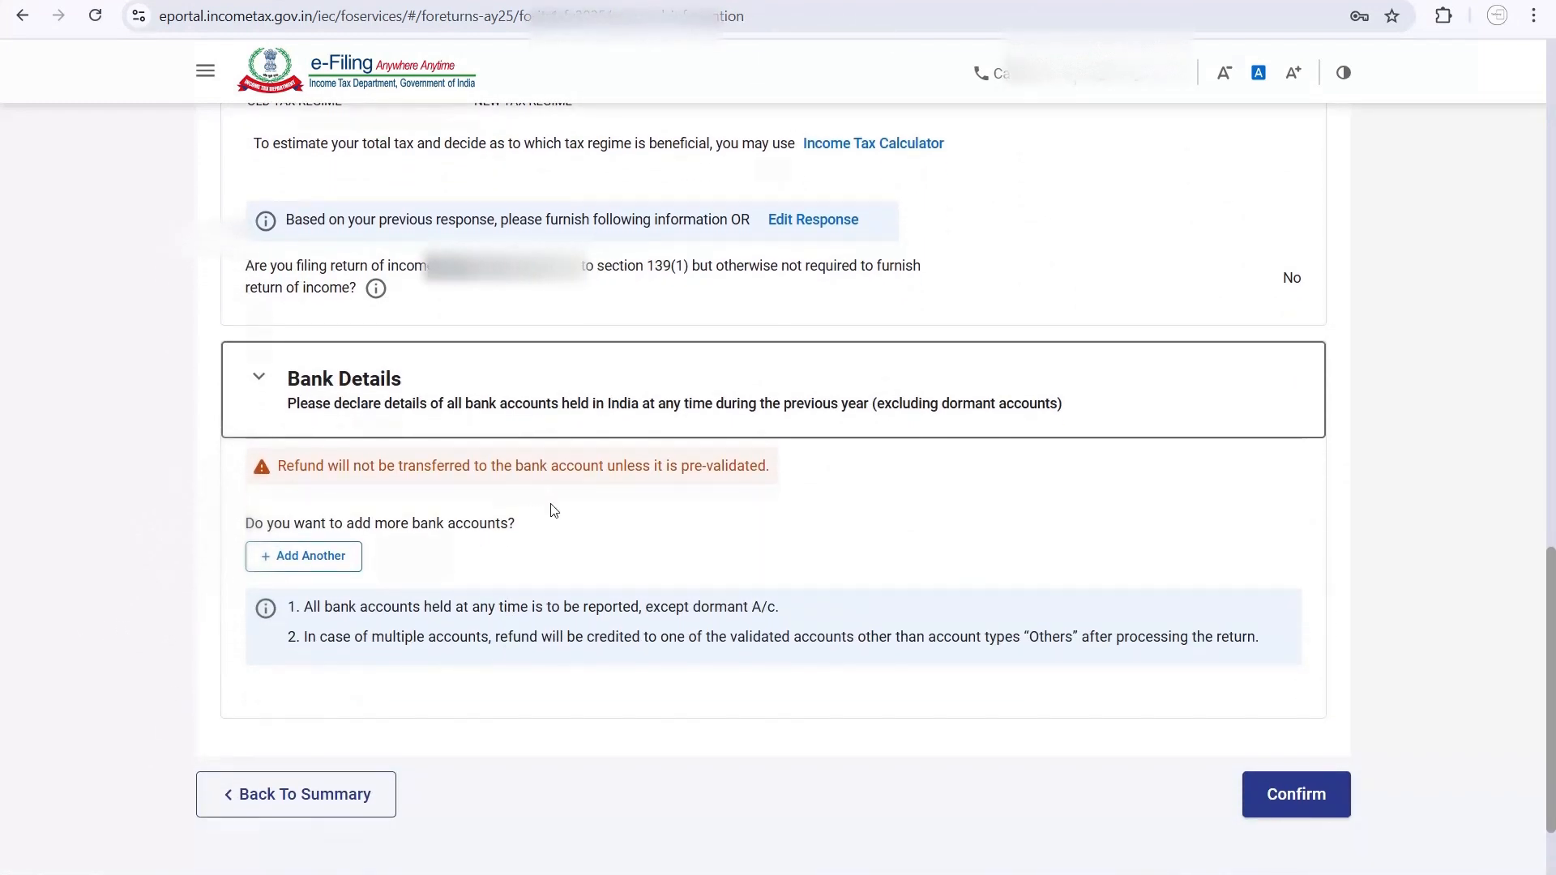
pyautogui.click(341, 559)
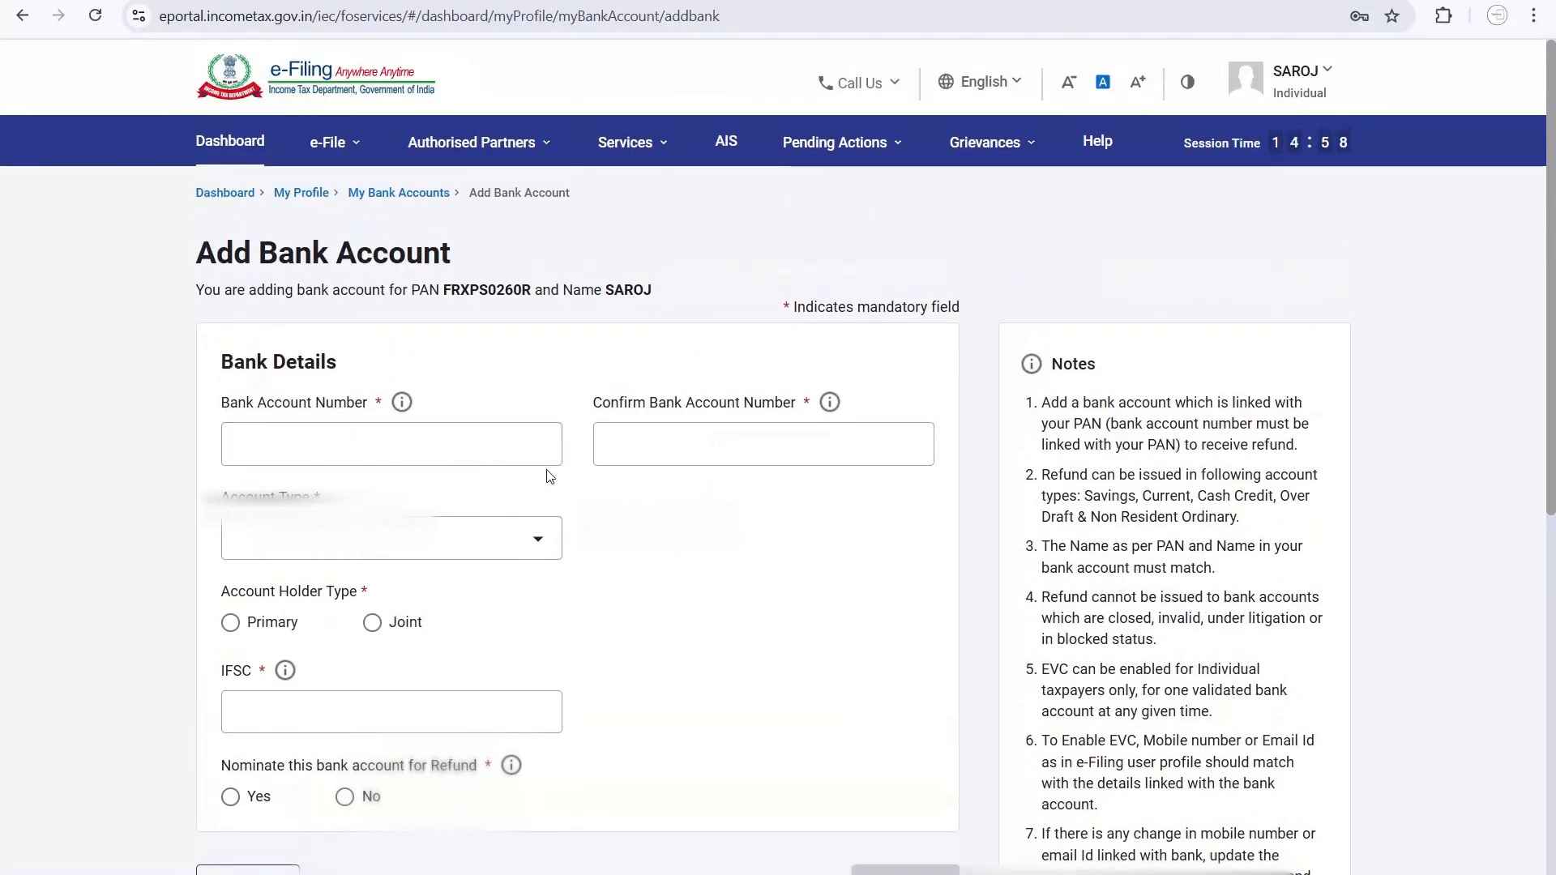
# Complete the bank account form with the refund nomination set to Yes and submit it for validation
pyautogui.scroll(-1, 551, 608)
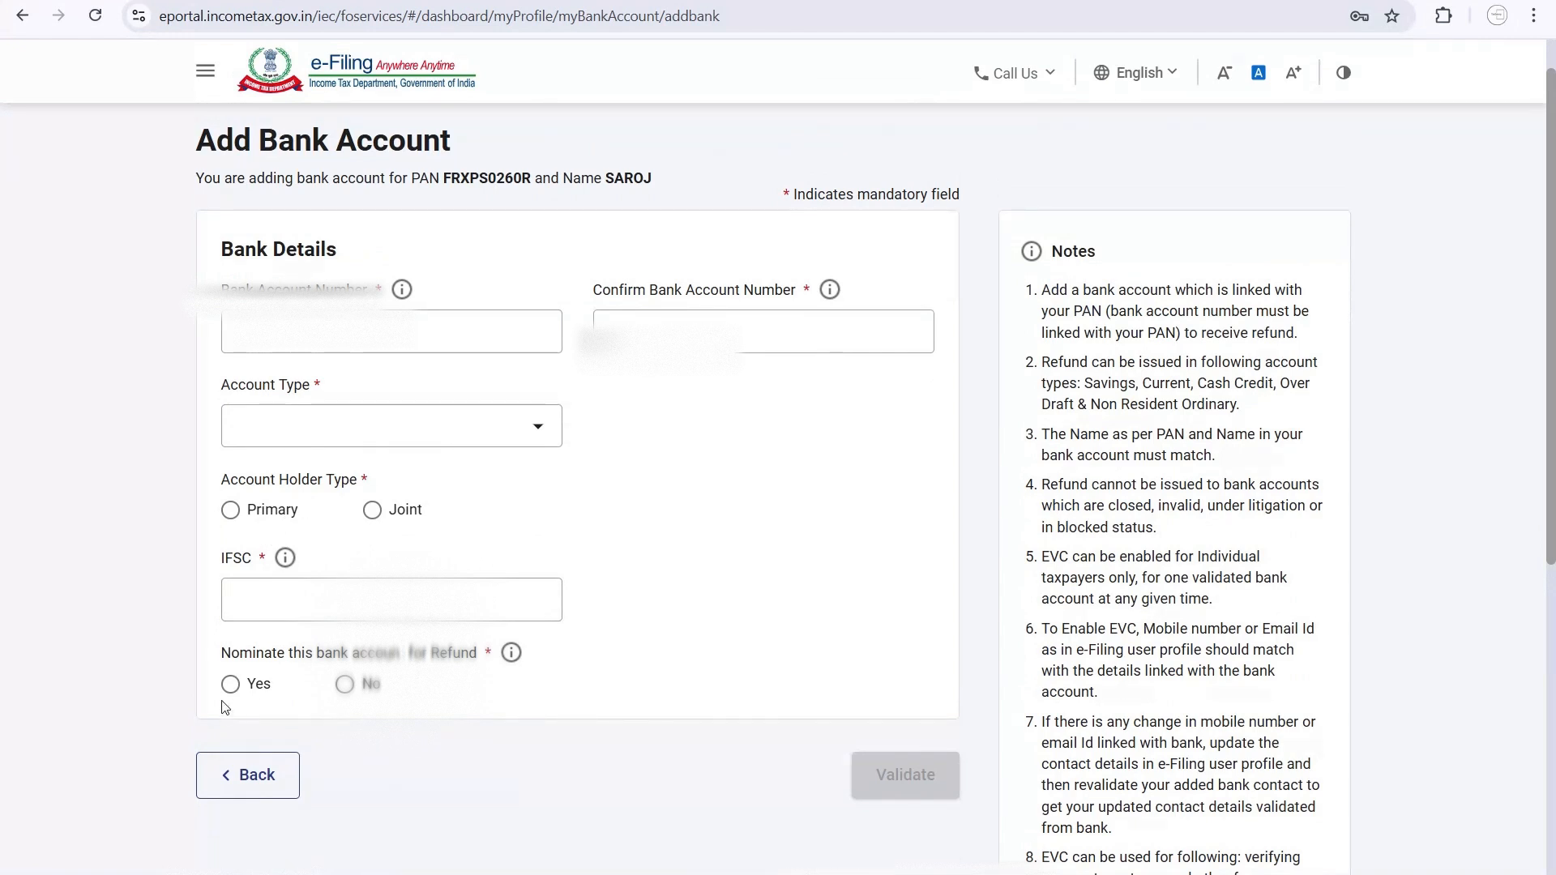
pyautogui.click(269, 599)
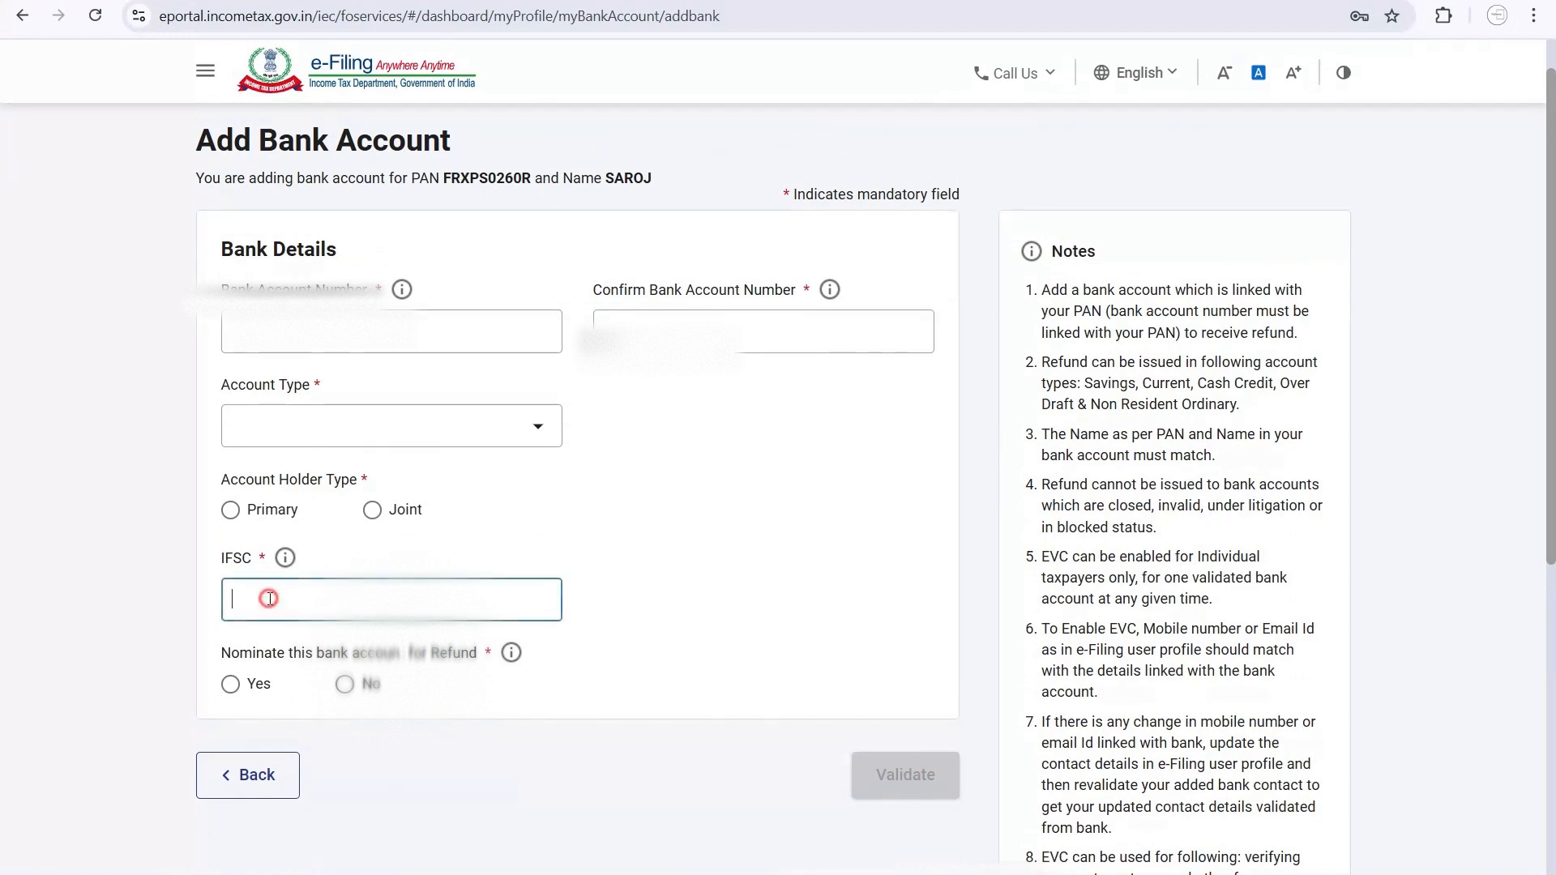
pyautogui.click(231, 685)
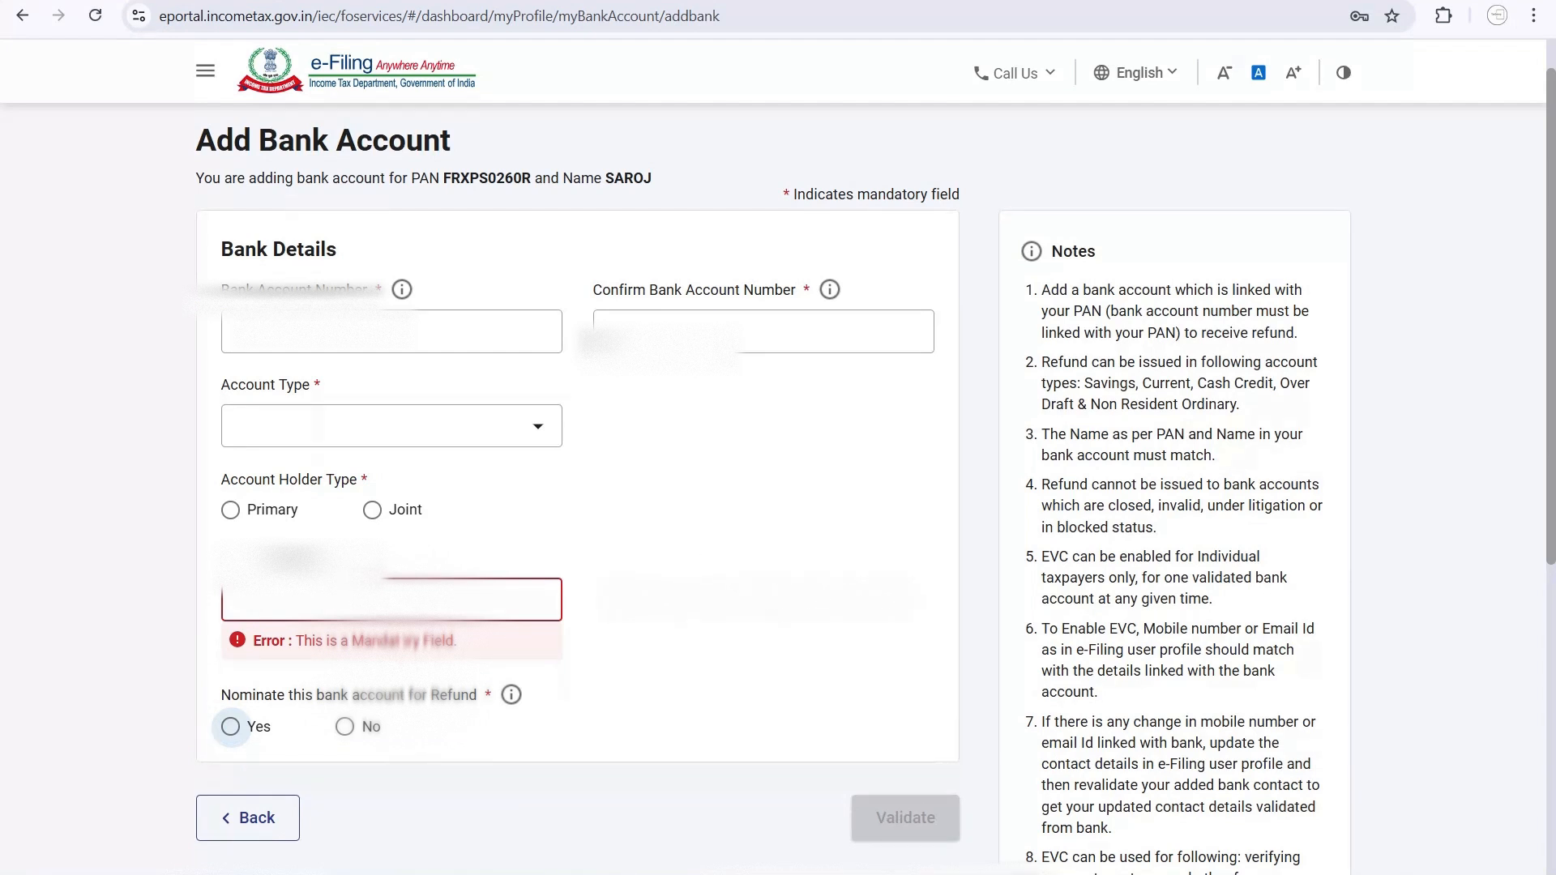
pyautogui.click(778, 604)
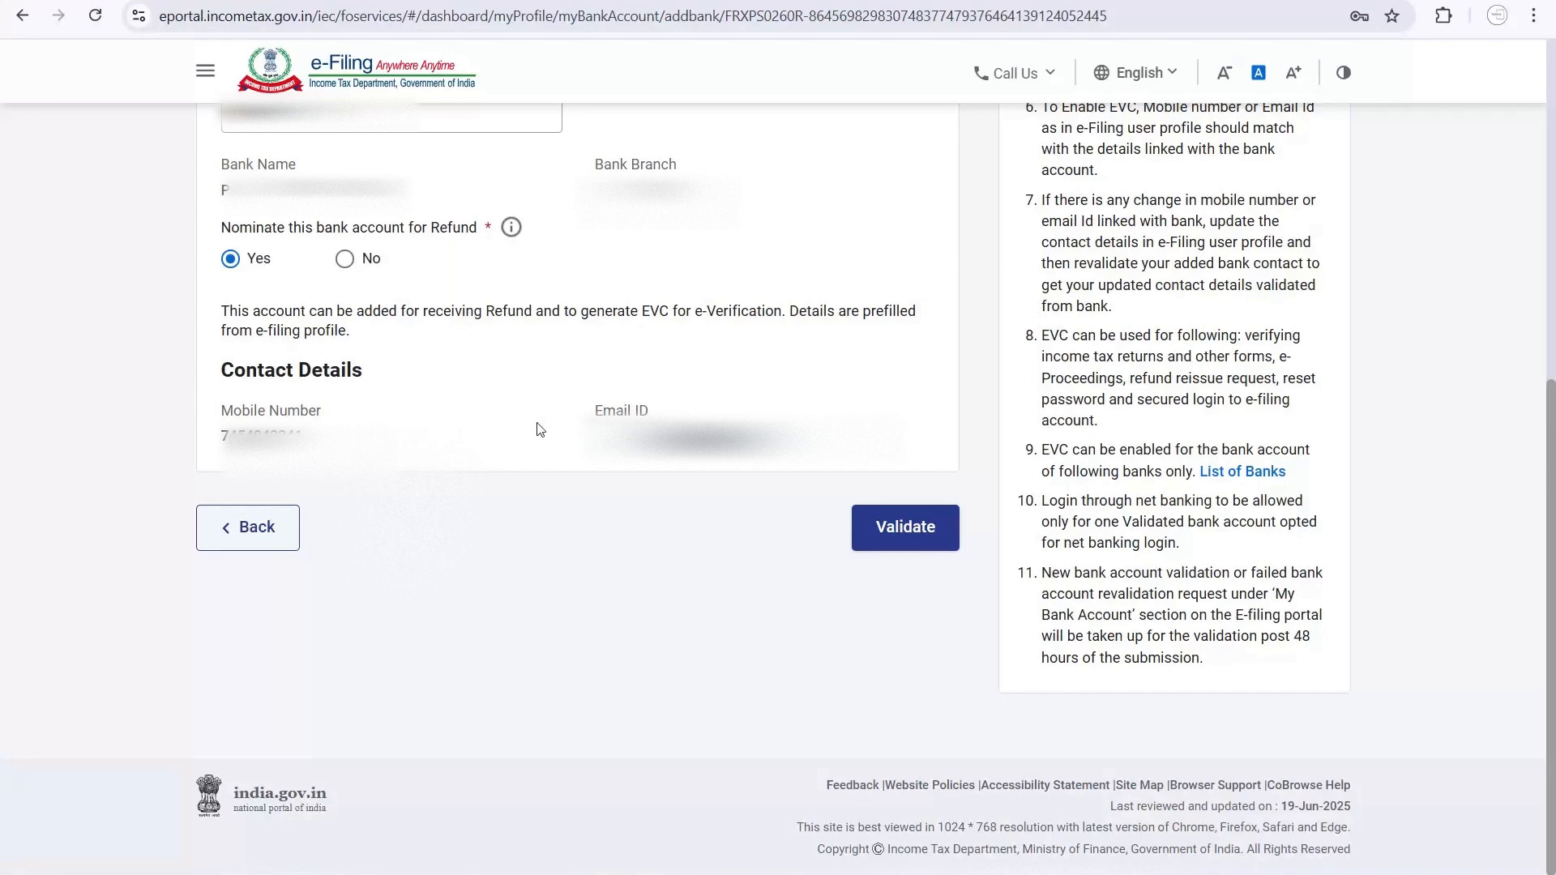
pyautogui.click(922, 542)
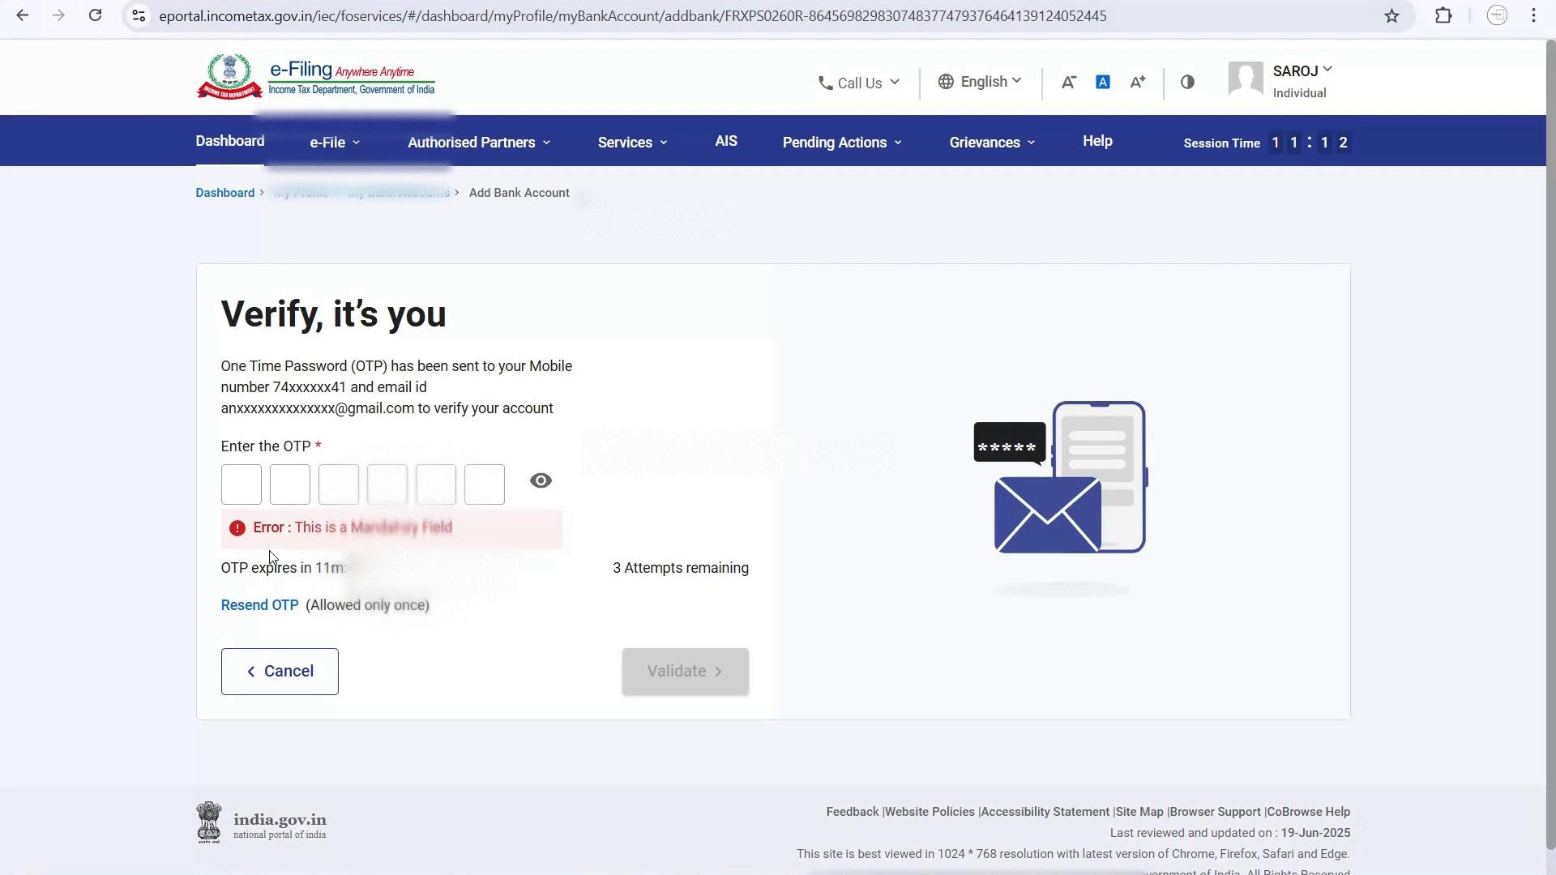
# Enter the one-time password in the verification form and validate it to submit the bank account request
pyautogui.click(262, 492)
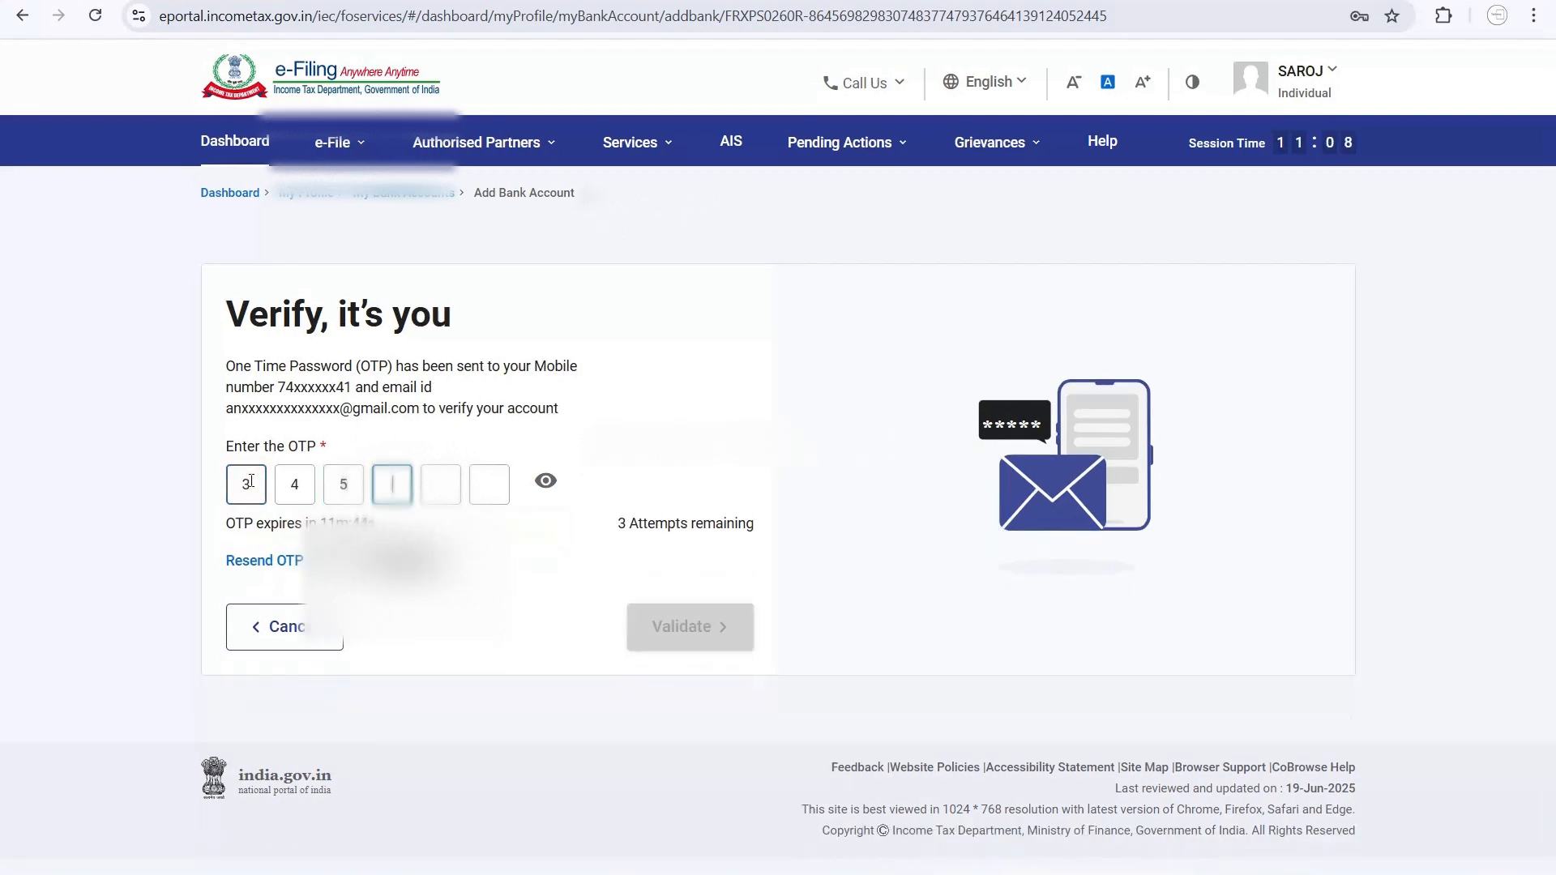
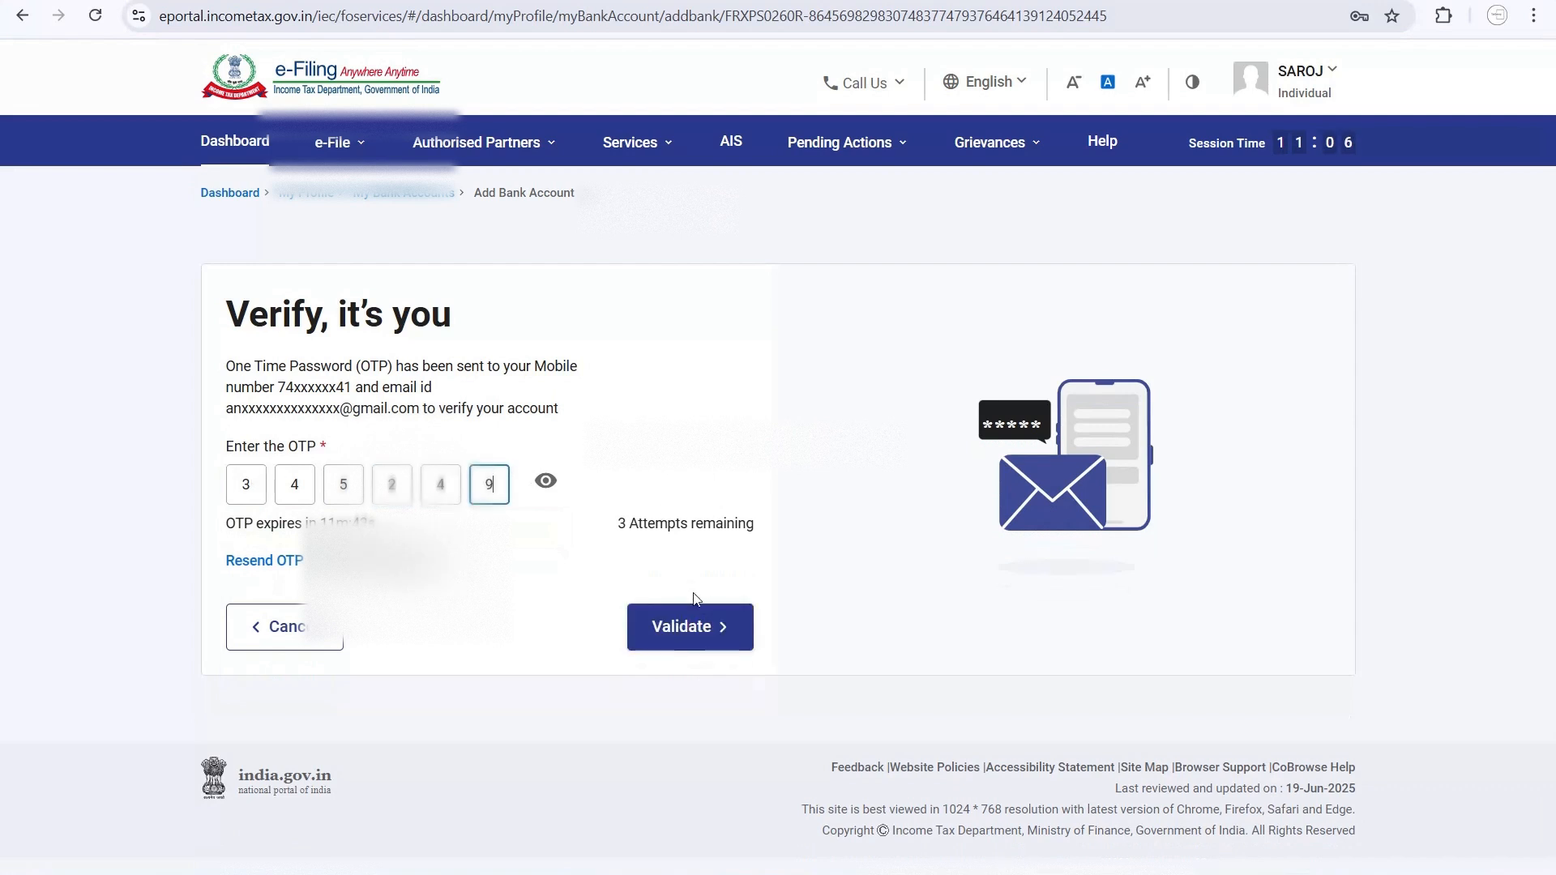
pyautogui.click(687, 626)
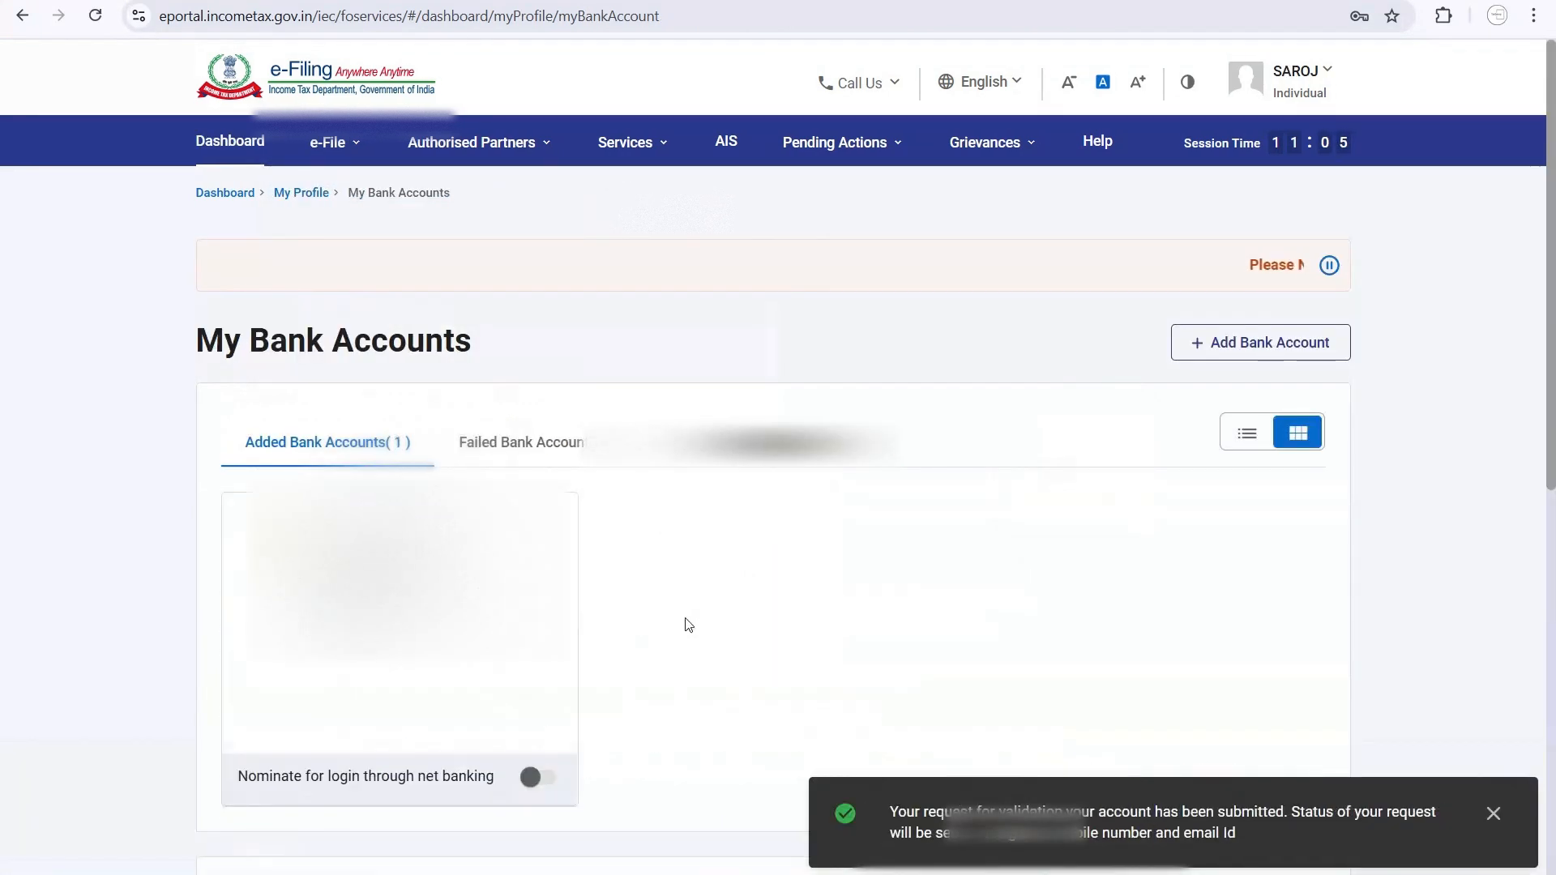
# Nominate the added bank account for login through net banking and confirm the nomination
pyautogui.scroll(-2, 798, 601)
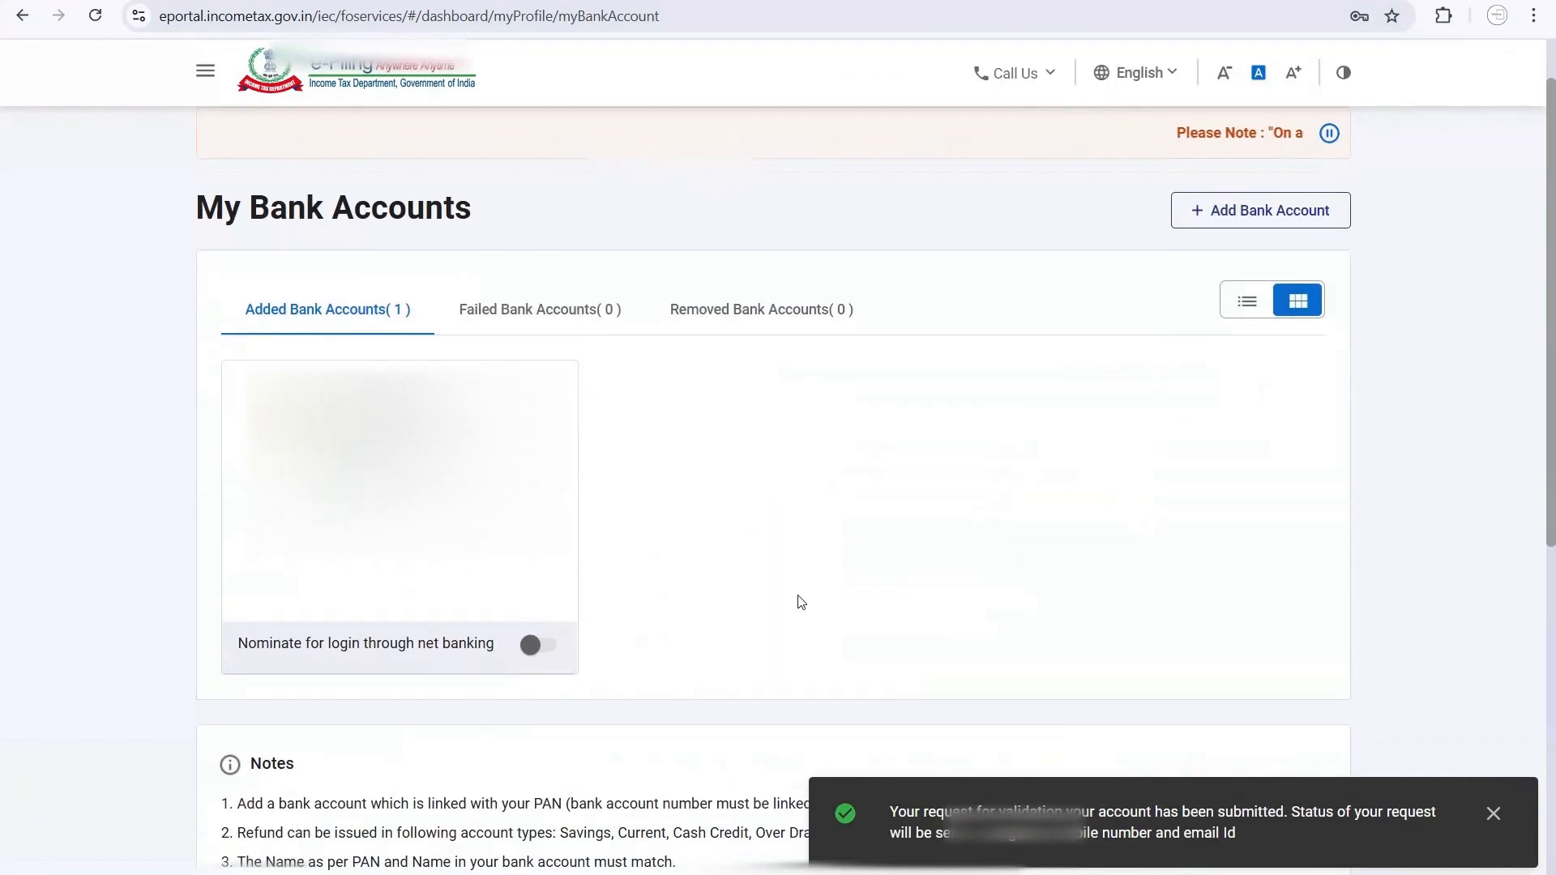
pyautogui.click(530, 648)
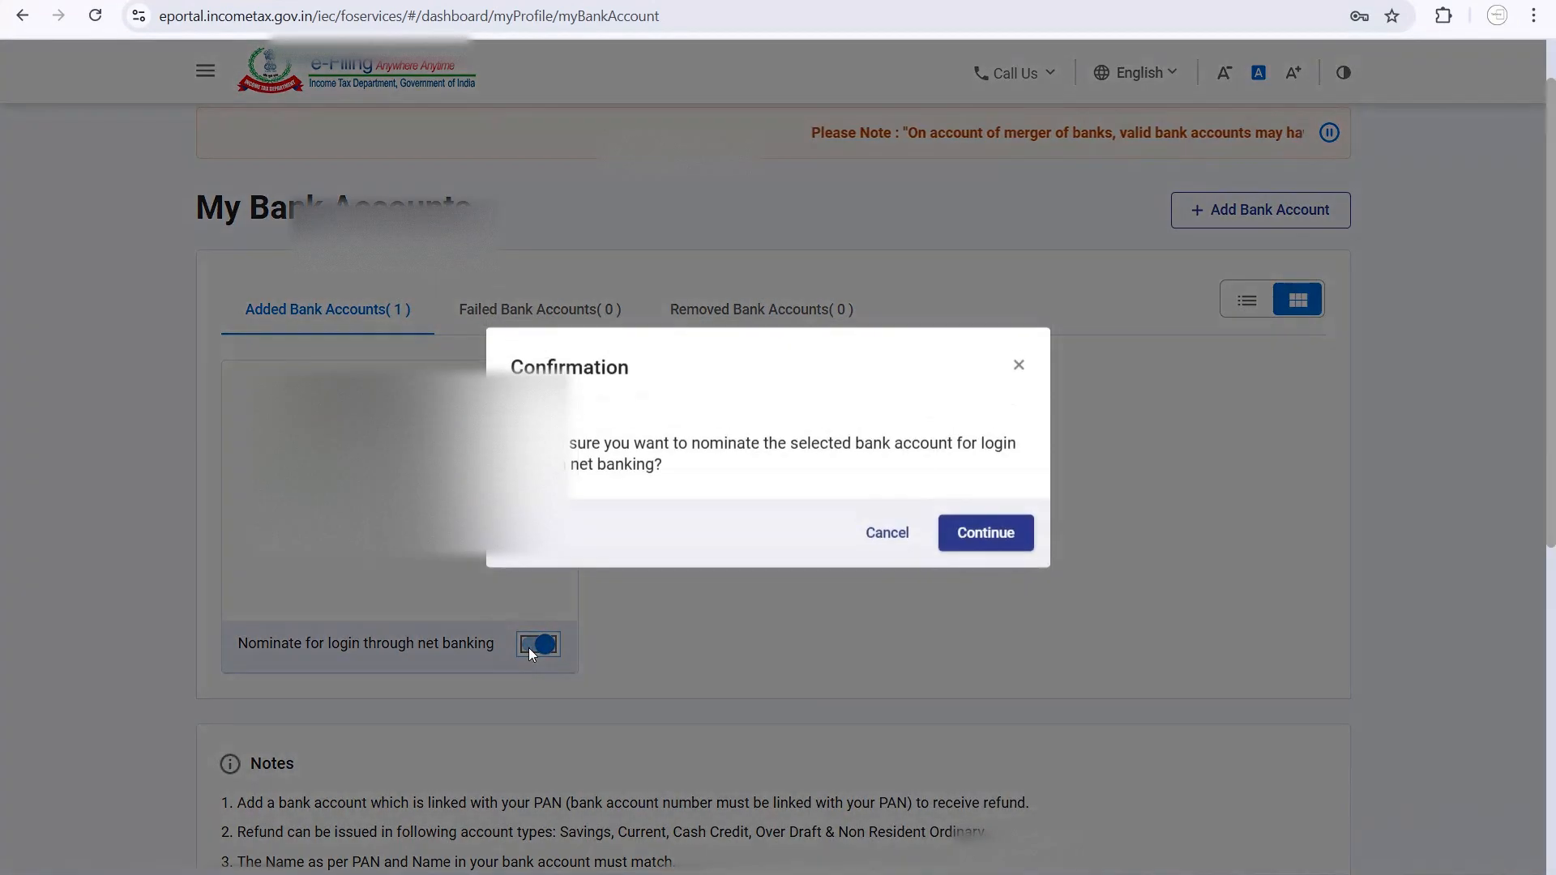
pyautogui.click(995, 541)
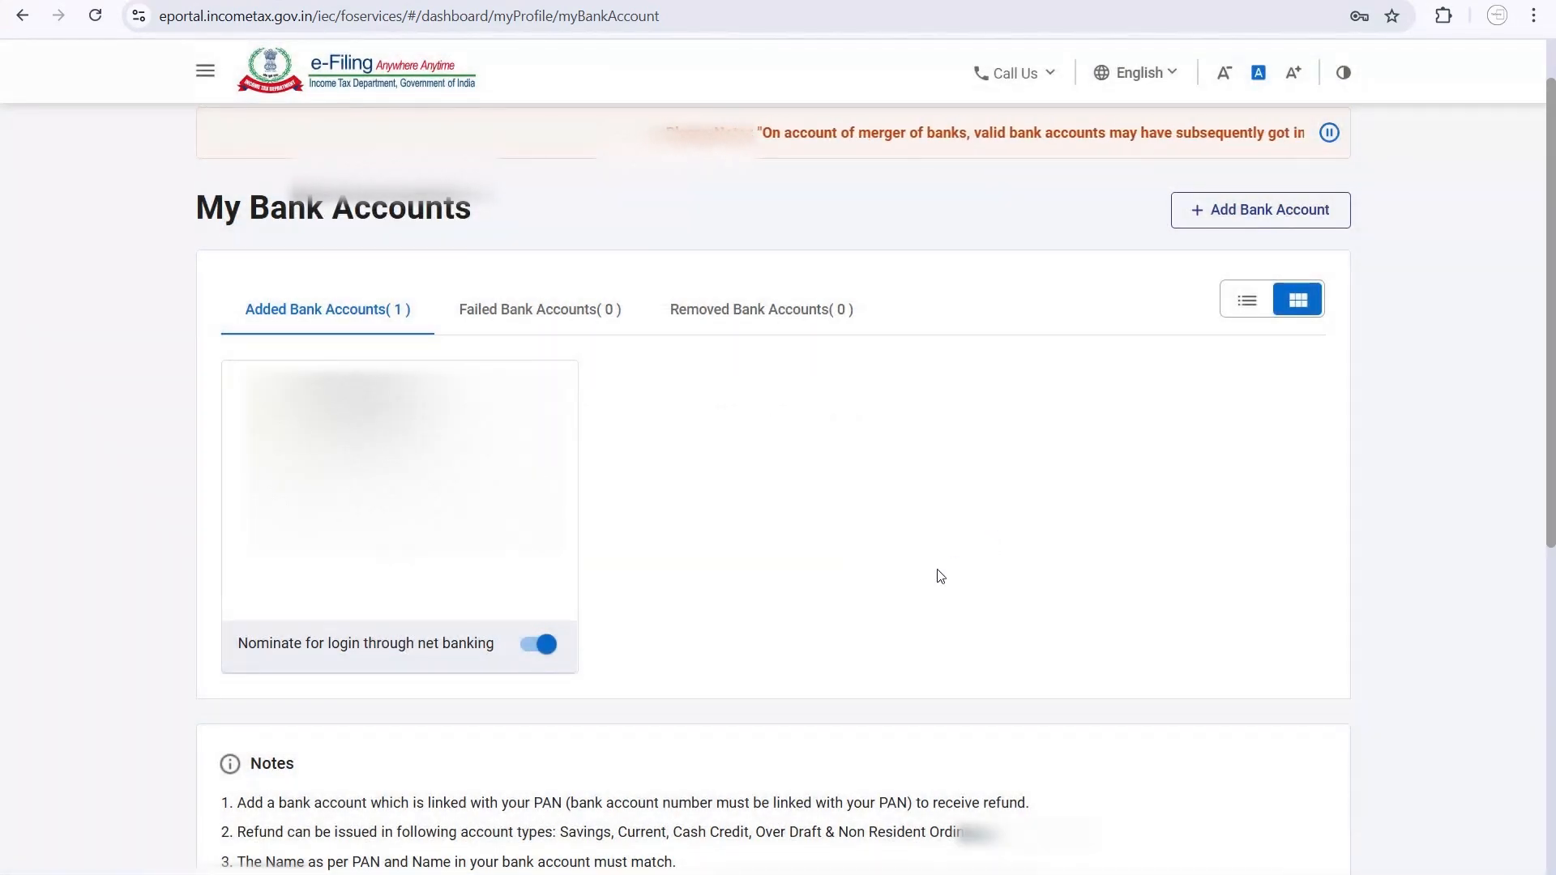
pyautogui.scroll(-3, 938, 576)
pyautogui.scroll(-5, 941, 576)
pyautogui.scroll(10, 940, 576)
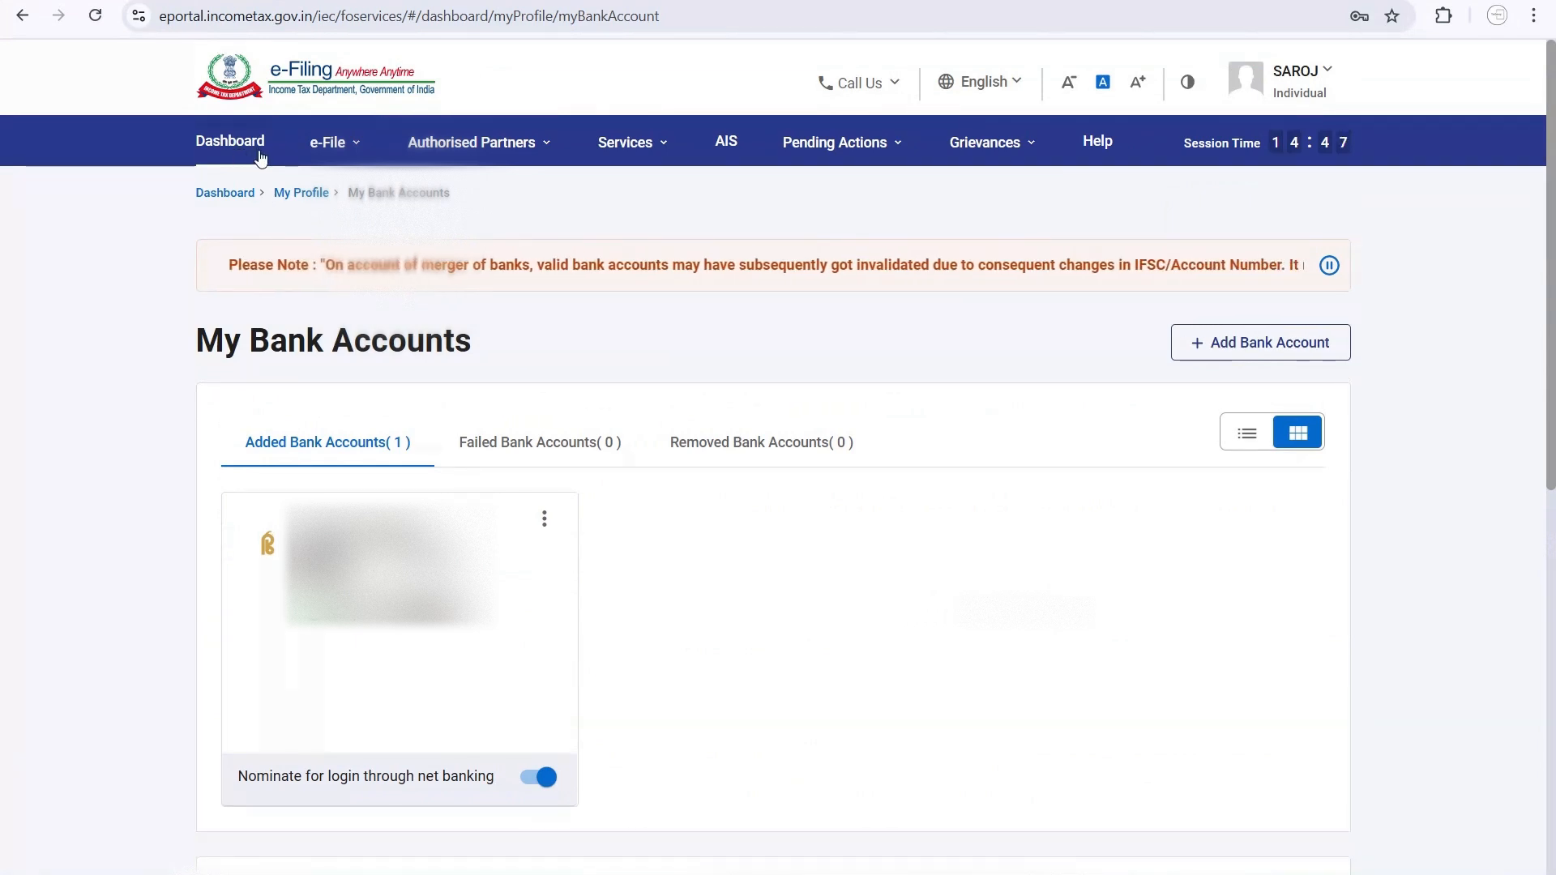
# Start a new income tax return filing for assessment year 2025-26 in Online mode
pyautogui.click(321, 150)
pyautogui.moveTo(369, 195)
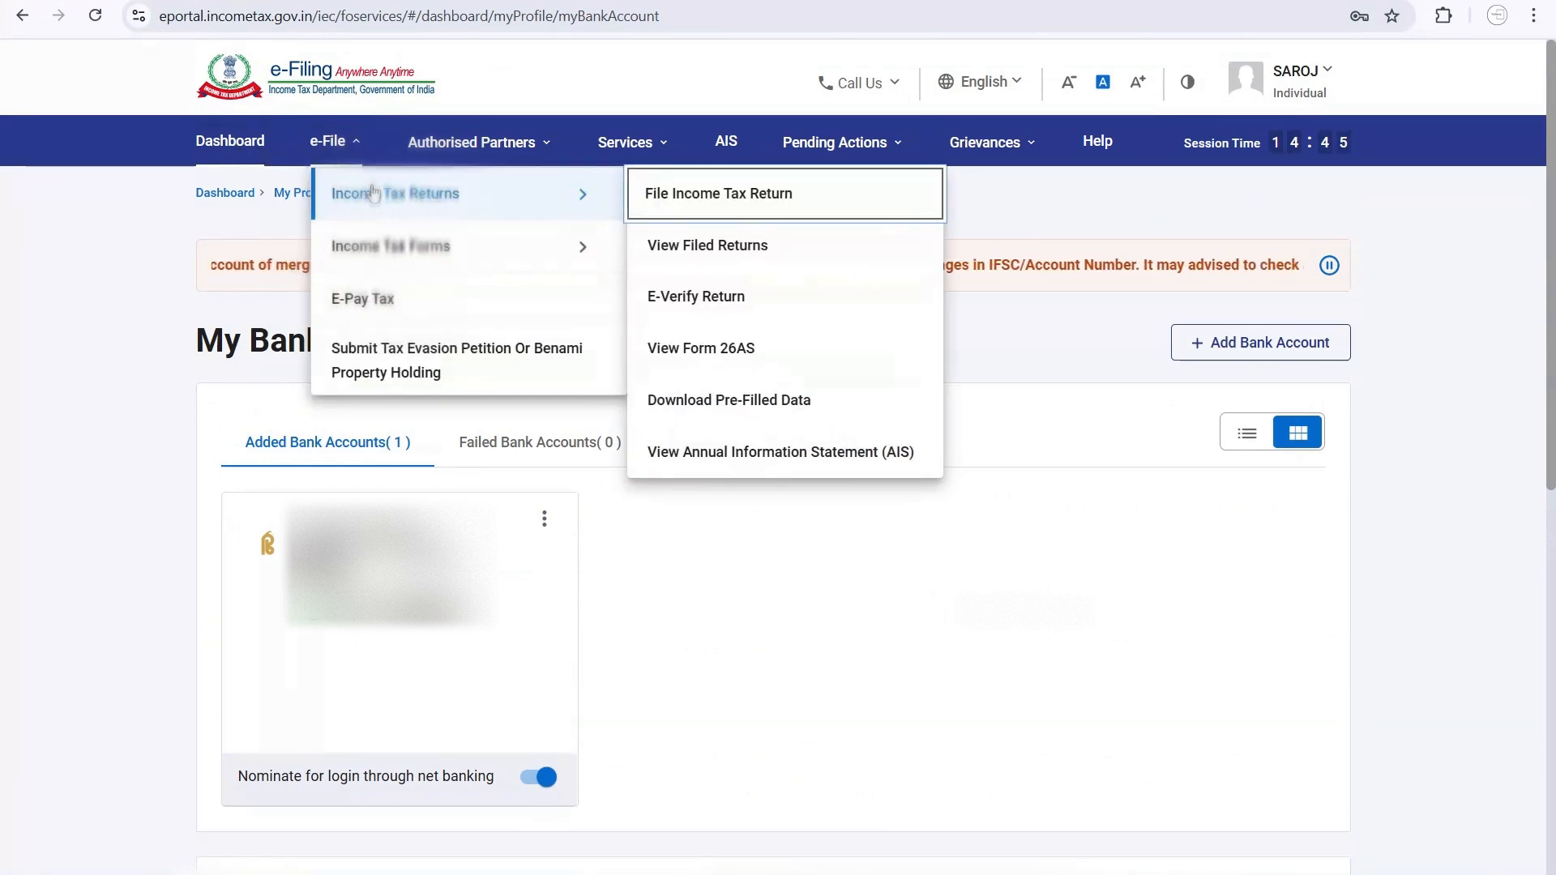
pyautogui.click(673, 197)
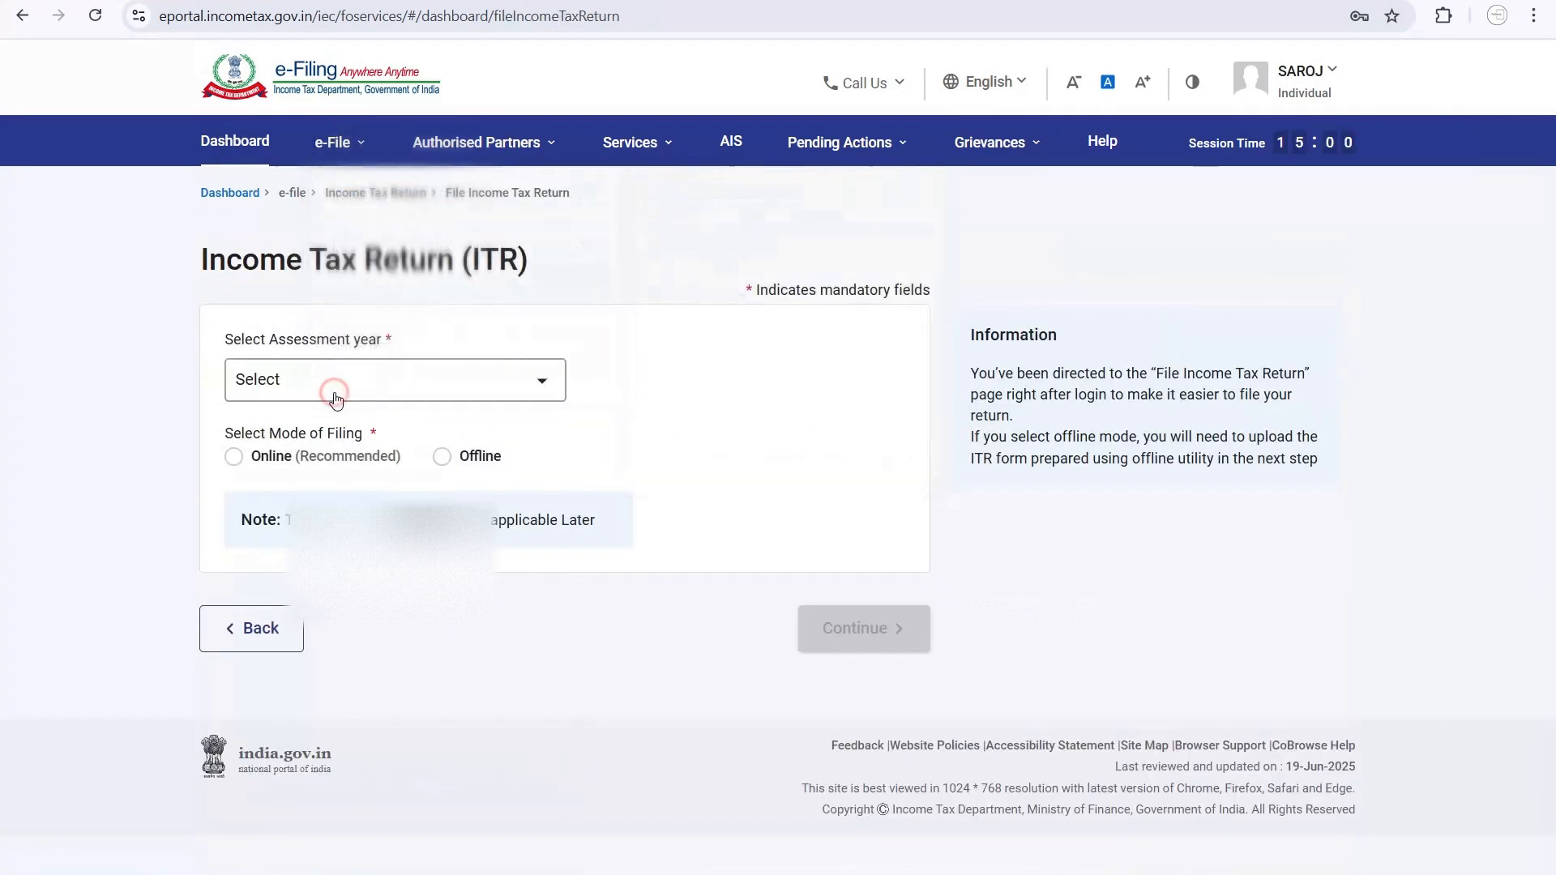
pyautogui.click(334, 385)
pyautogui.click(316, 474)
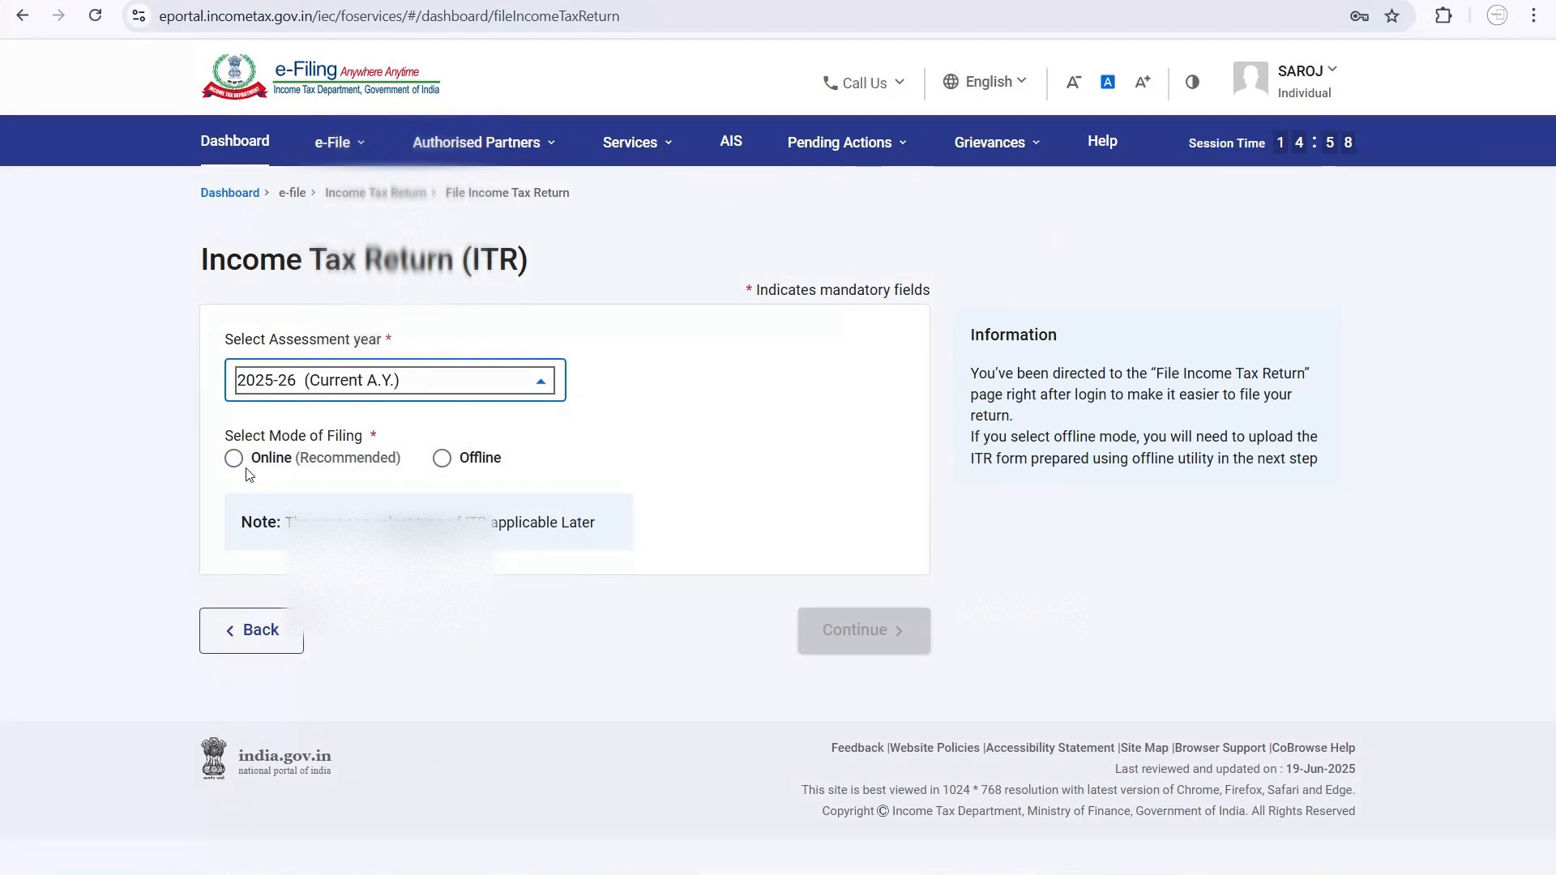
pyautogui.click(238, 466)
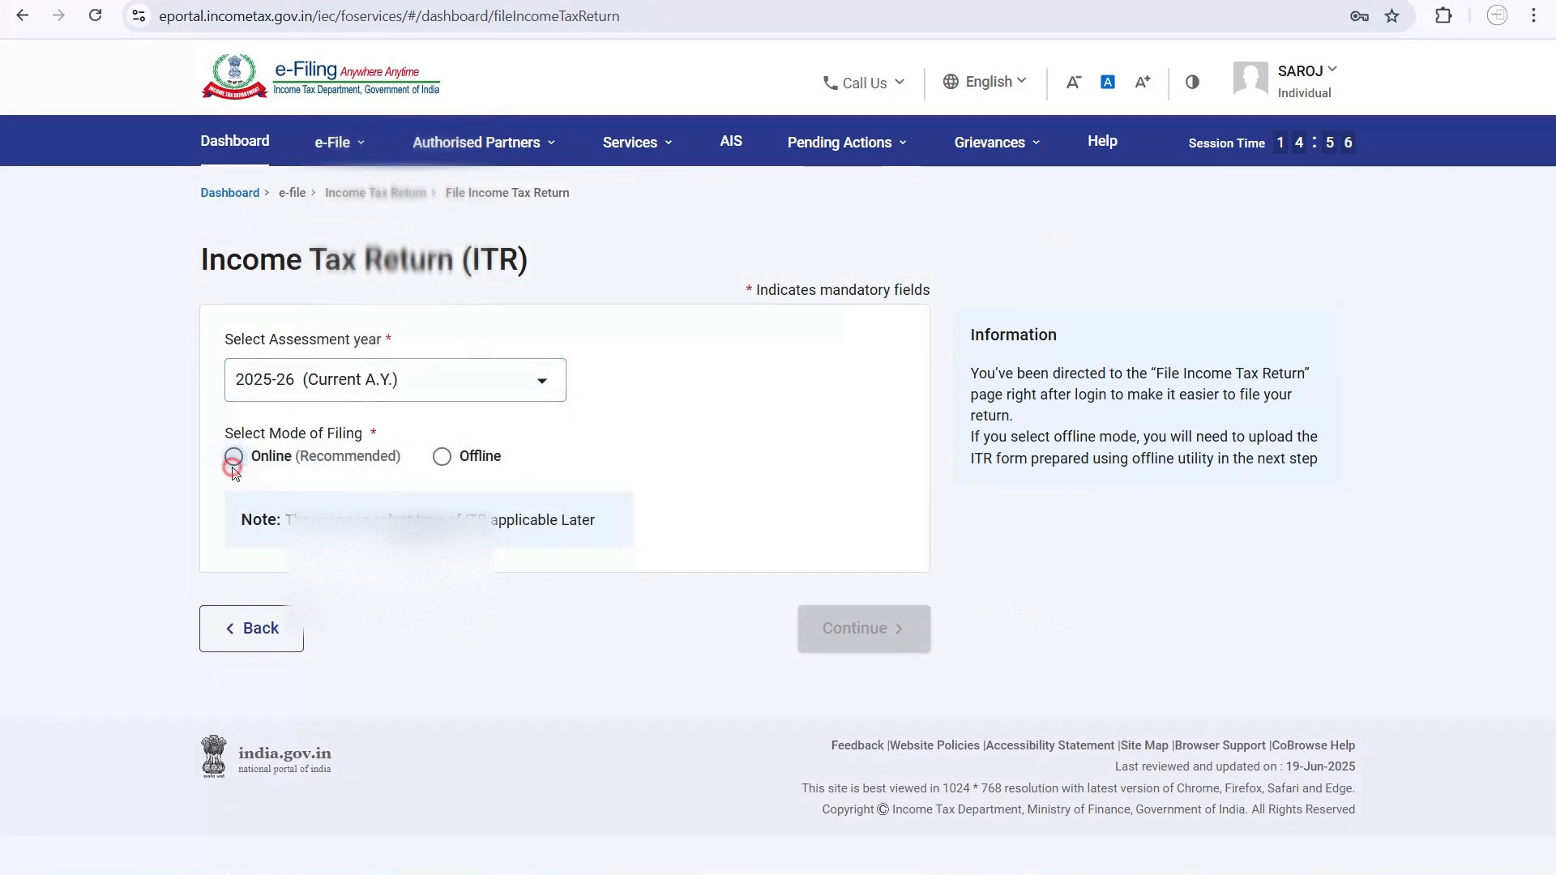
pyautogui.click(233, 464)
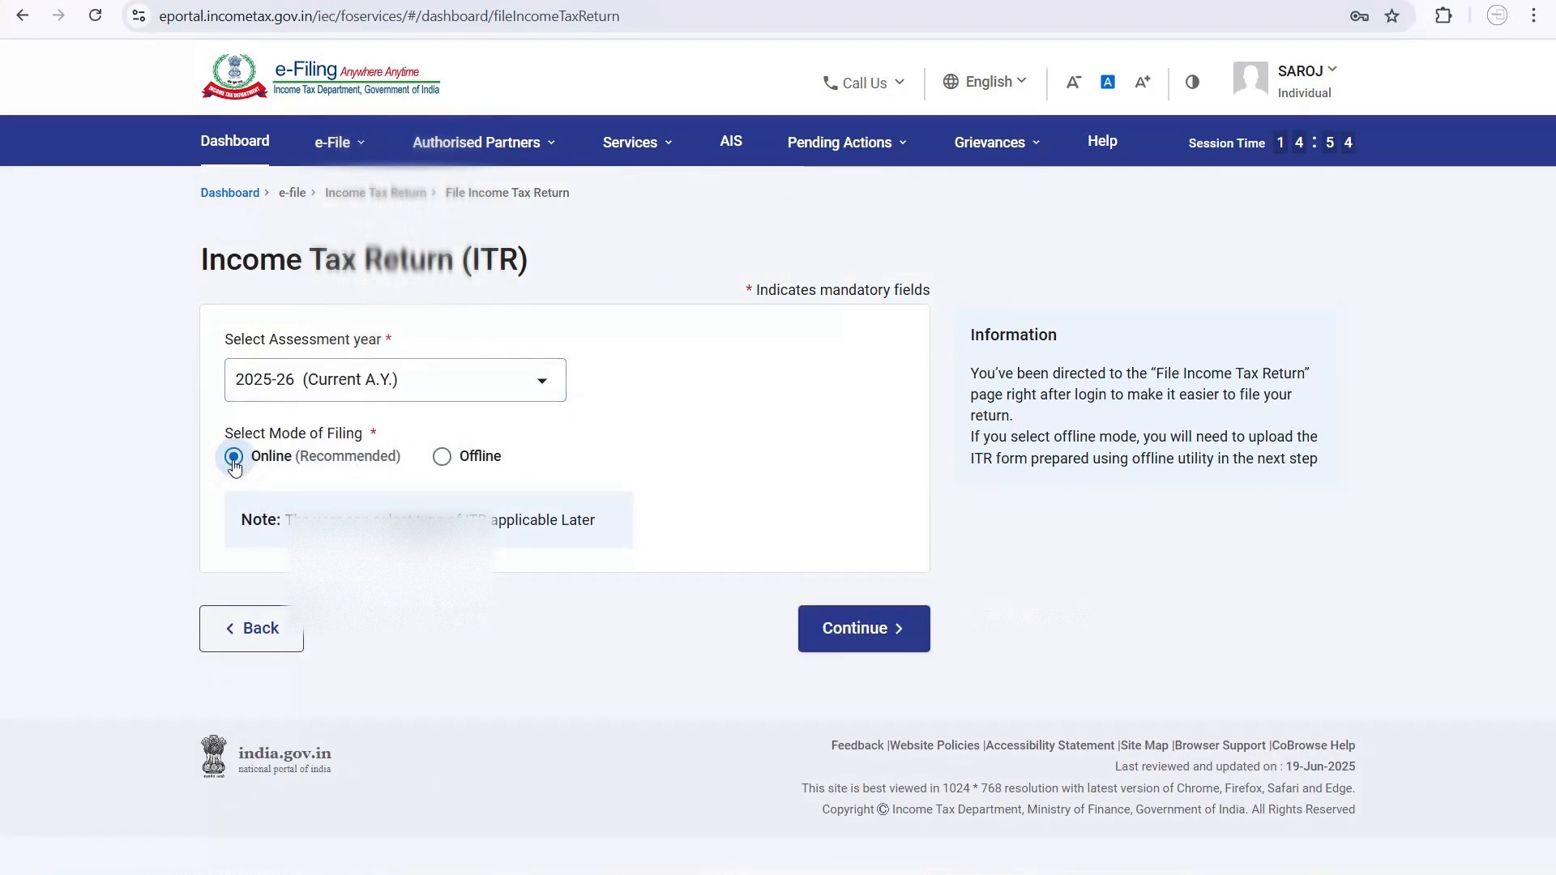
pyautogui.click(851, 629)
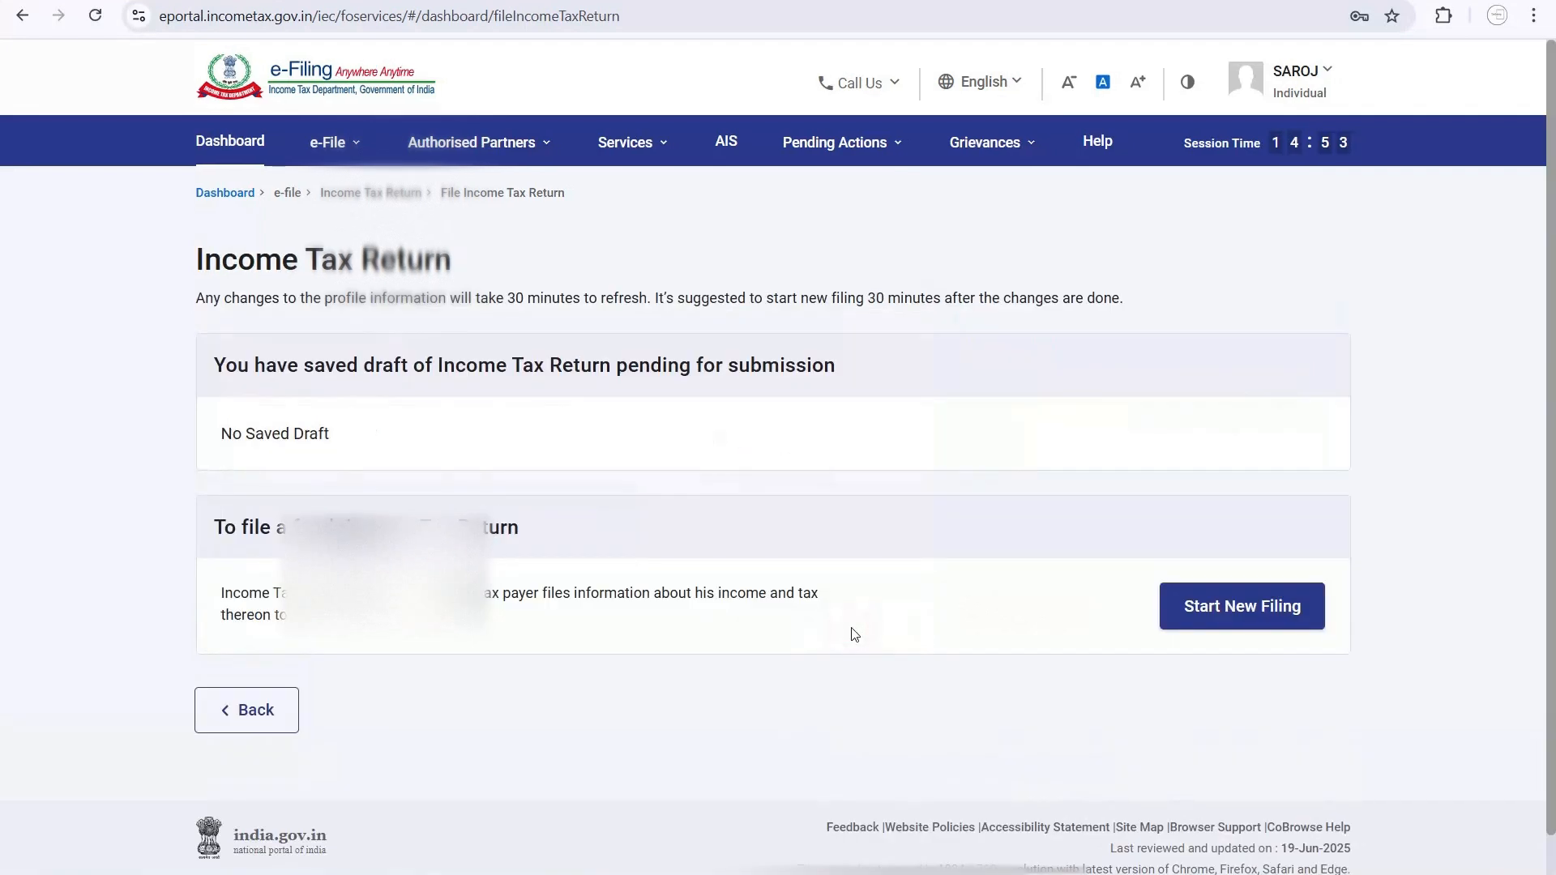
pyautogui.click(1242, 606)
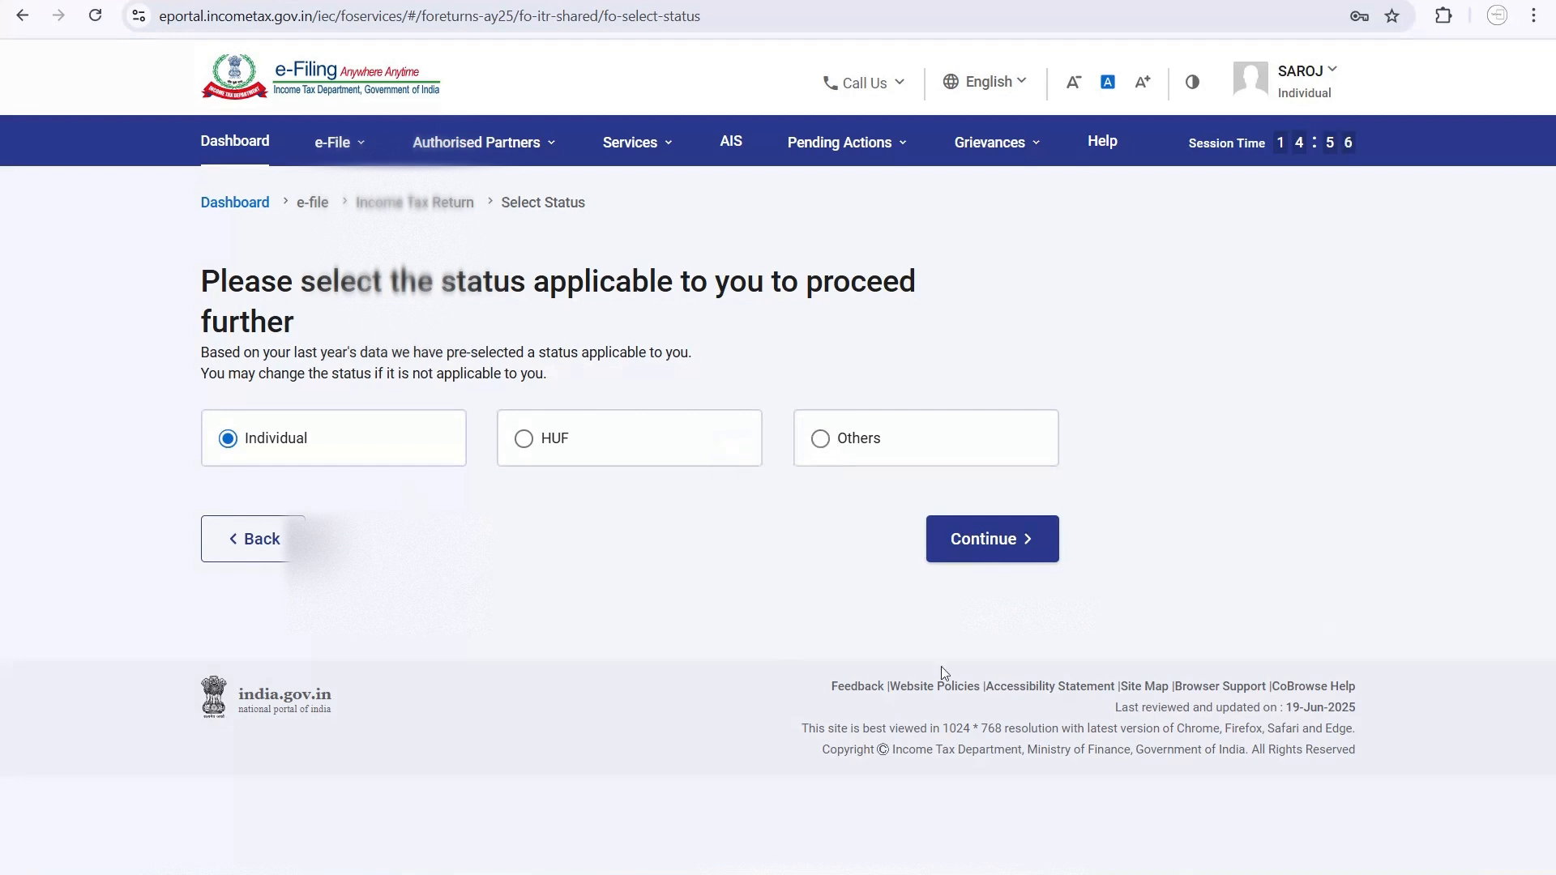
# Proceed with the Individual status and the ITR-1 form, acknowledging the notice about the default new tax regime
pyautogui.click(1007, 538)
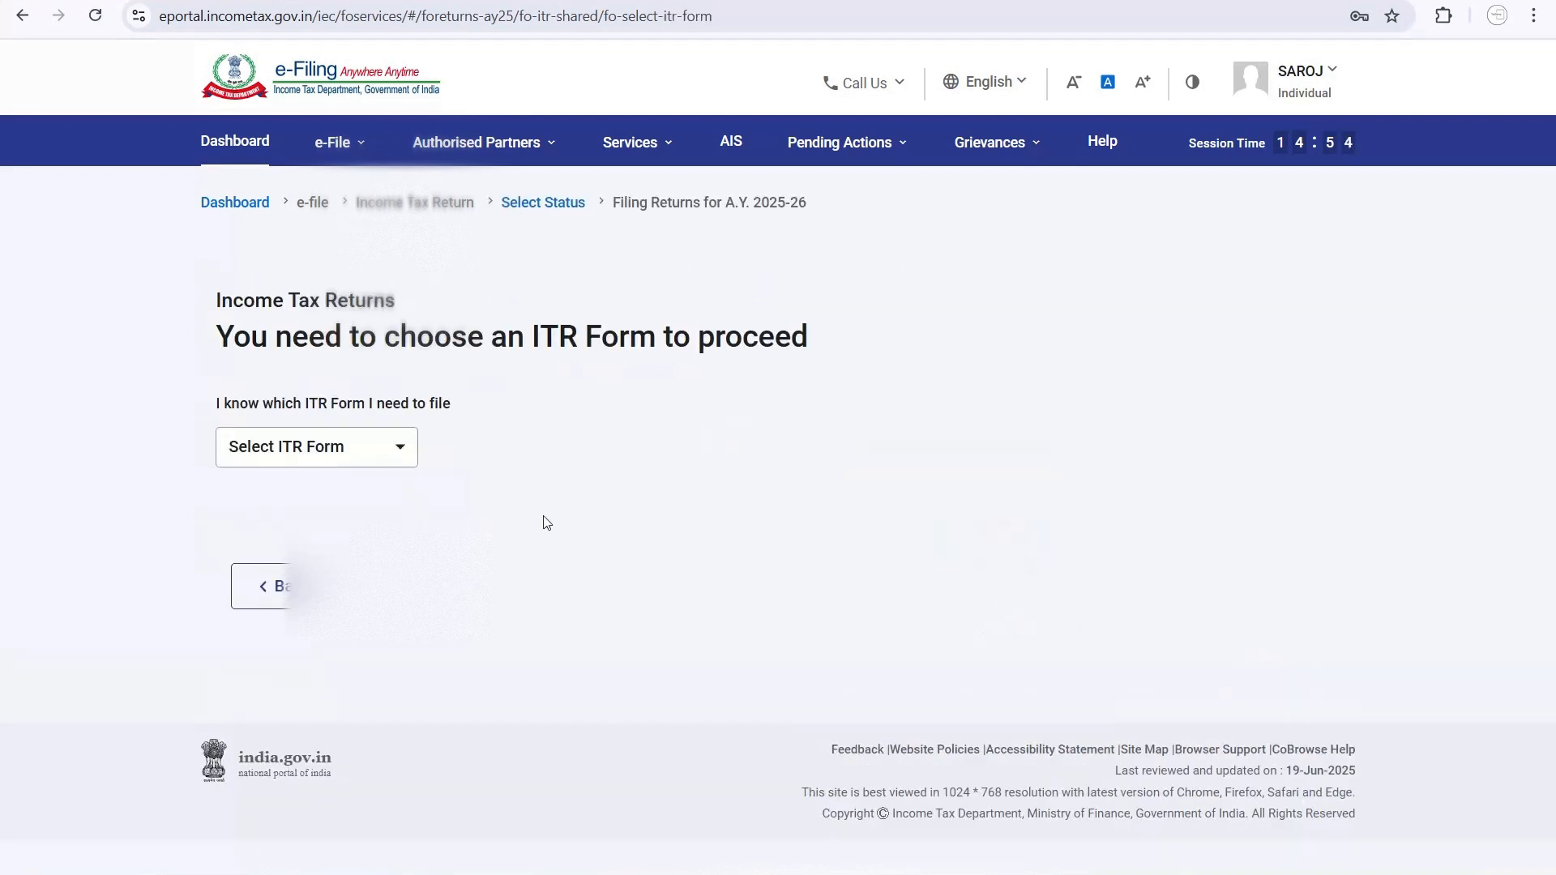
pyautogui.click(386, 458)
pyautogui.click(325, 525)
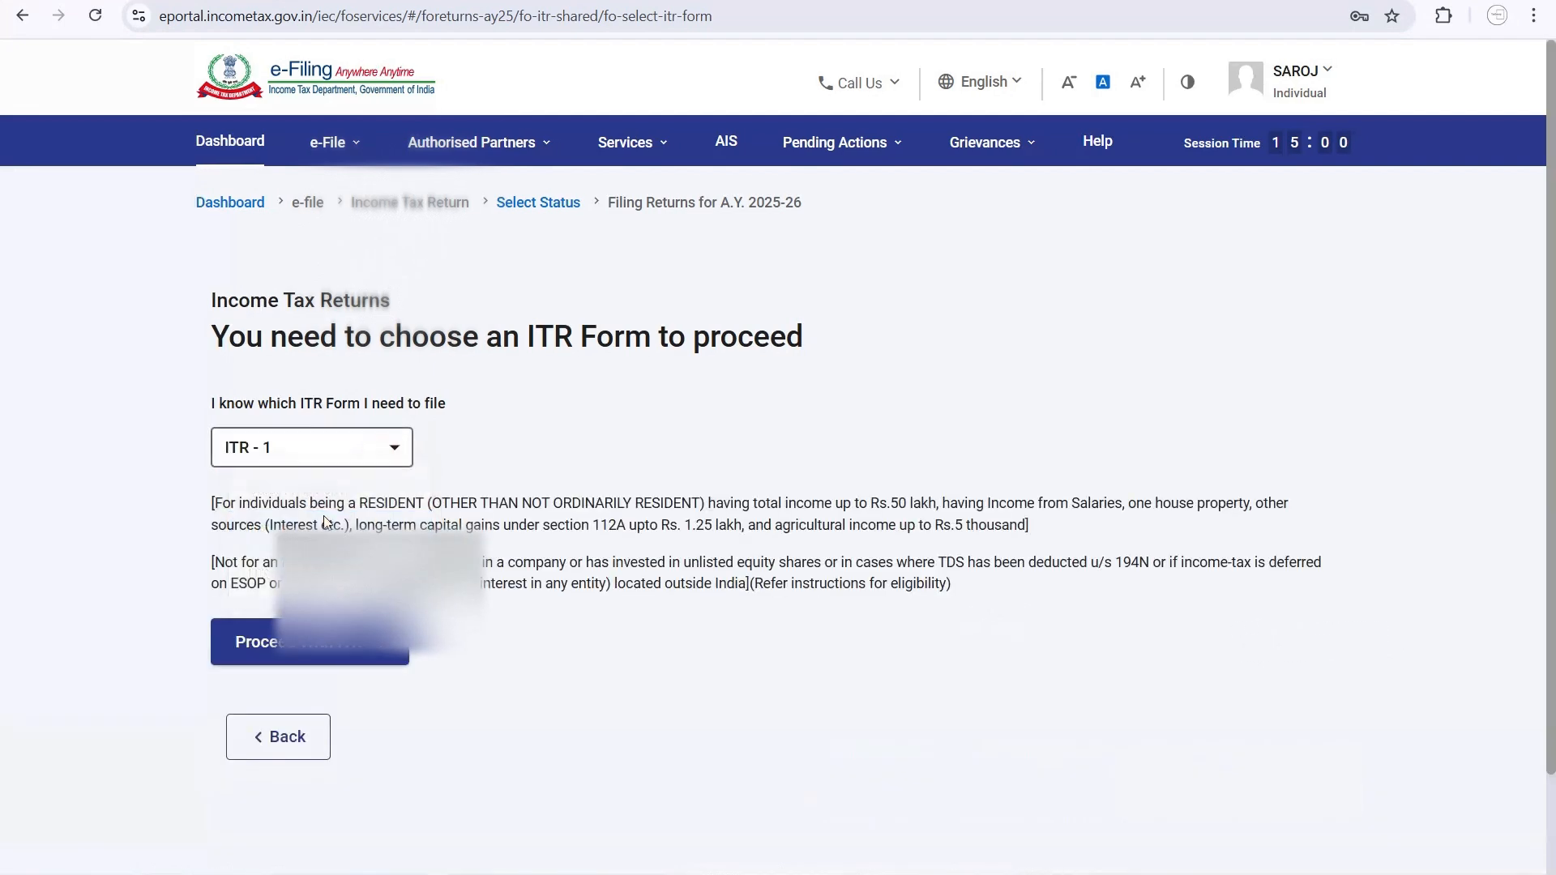
pyautogui.click(278, 639)
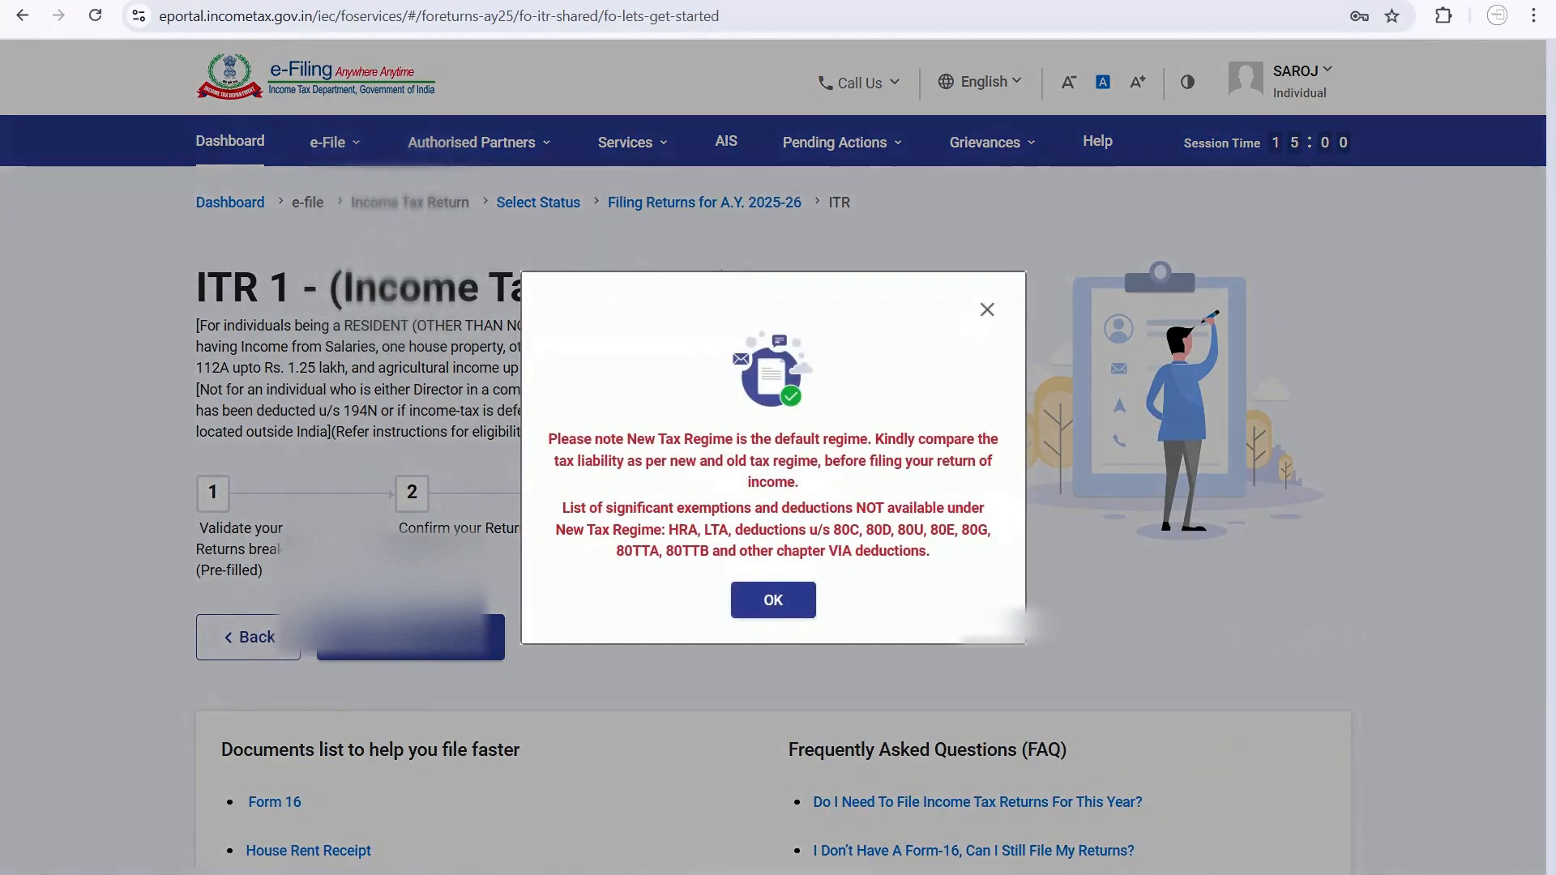
pyautogui.click(764, 599)
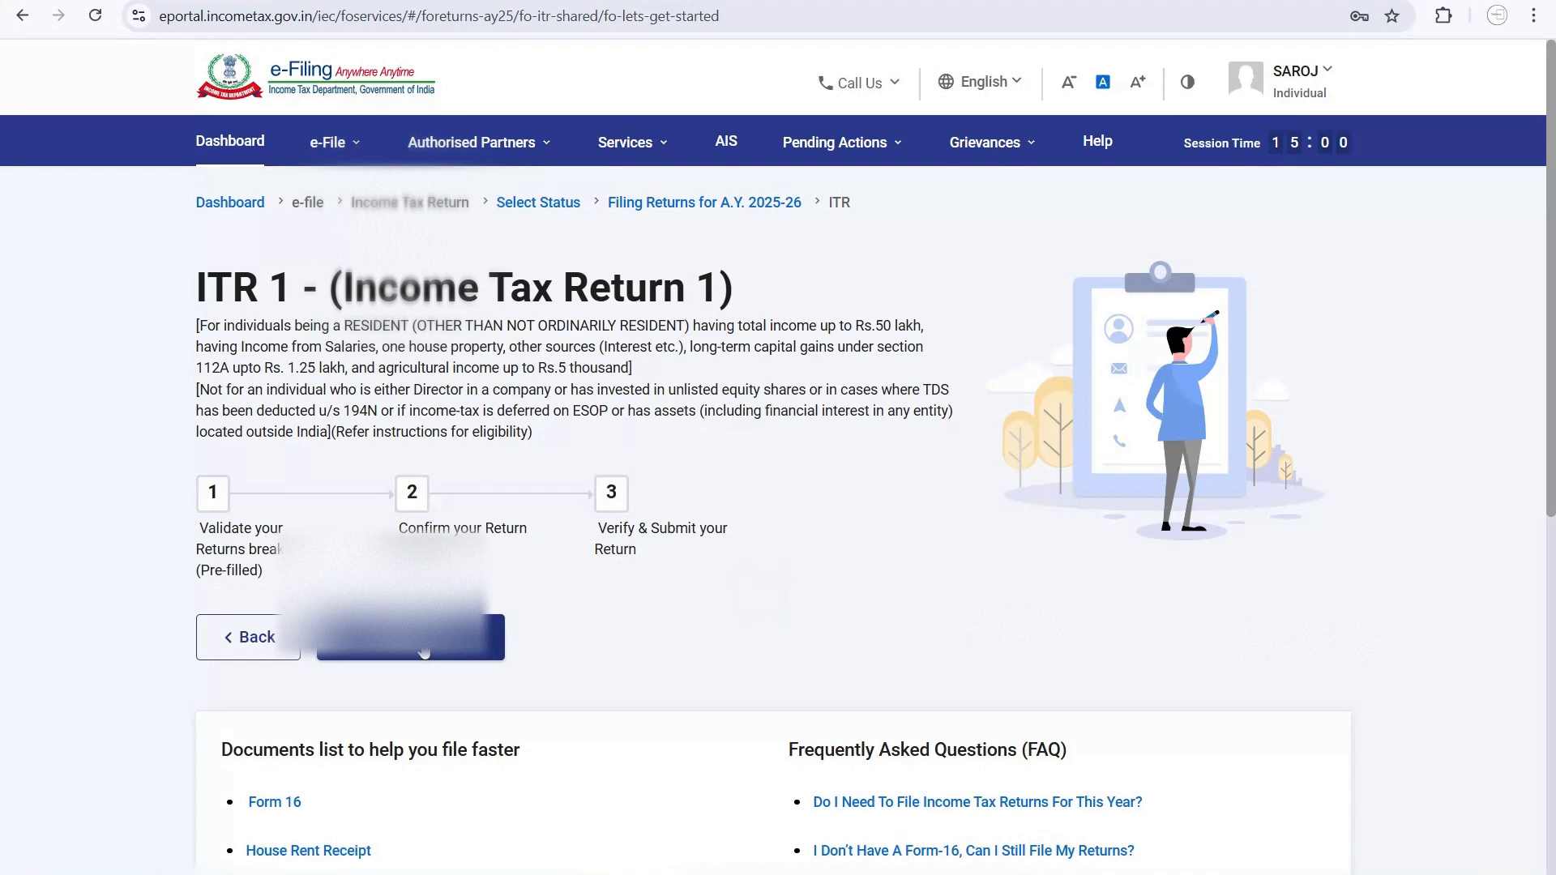
# Get started with the ITR-1 return, choose Others as the filing reason, and acknowledge the pre-filled data notice
pyautogui.click(478, 638)
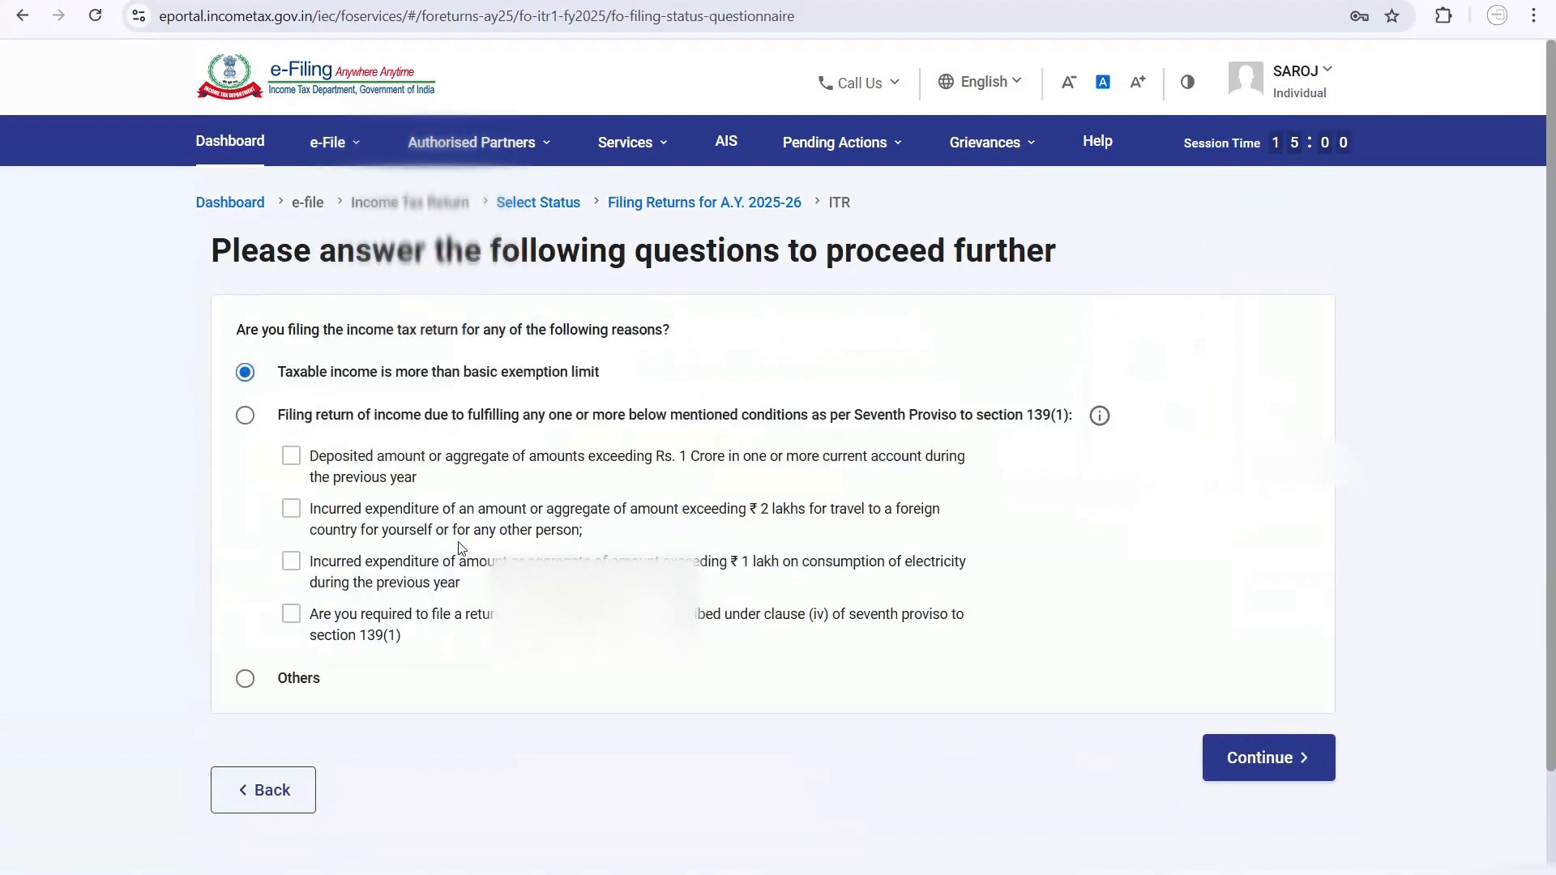
pyautogui.click(246, 679)
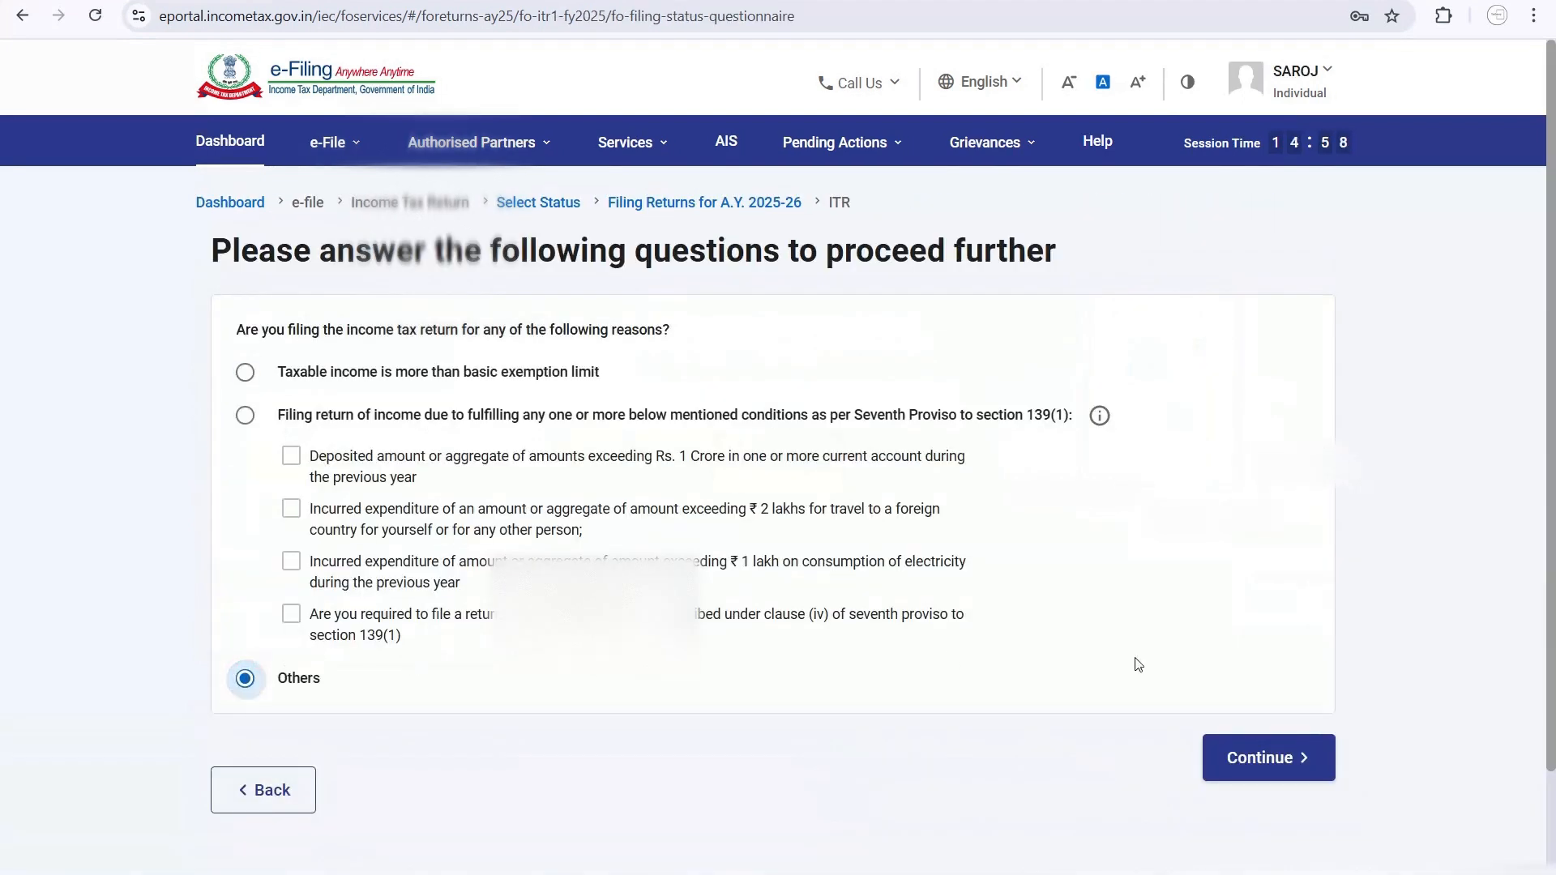
pyautogui.click(1277, 757)
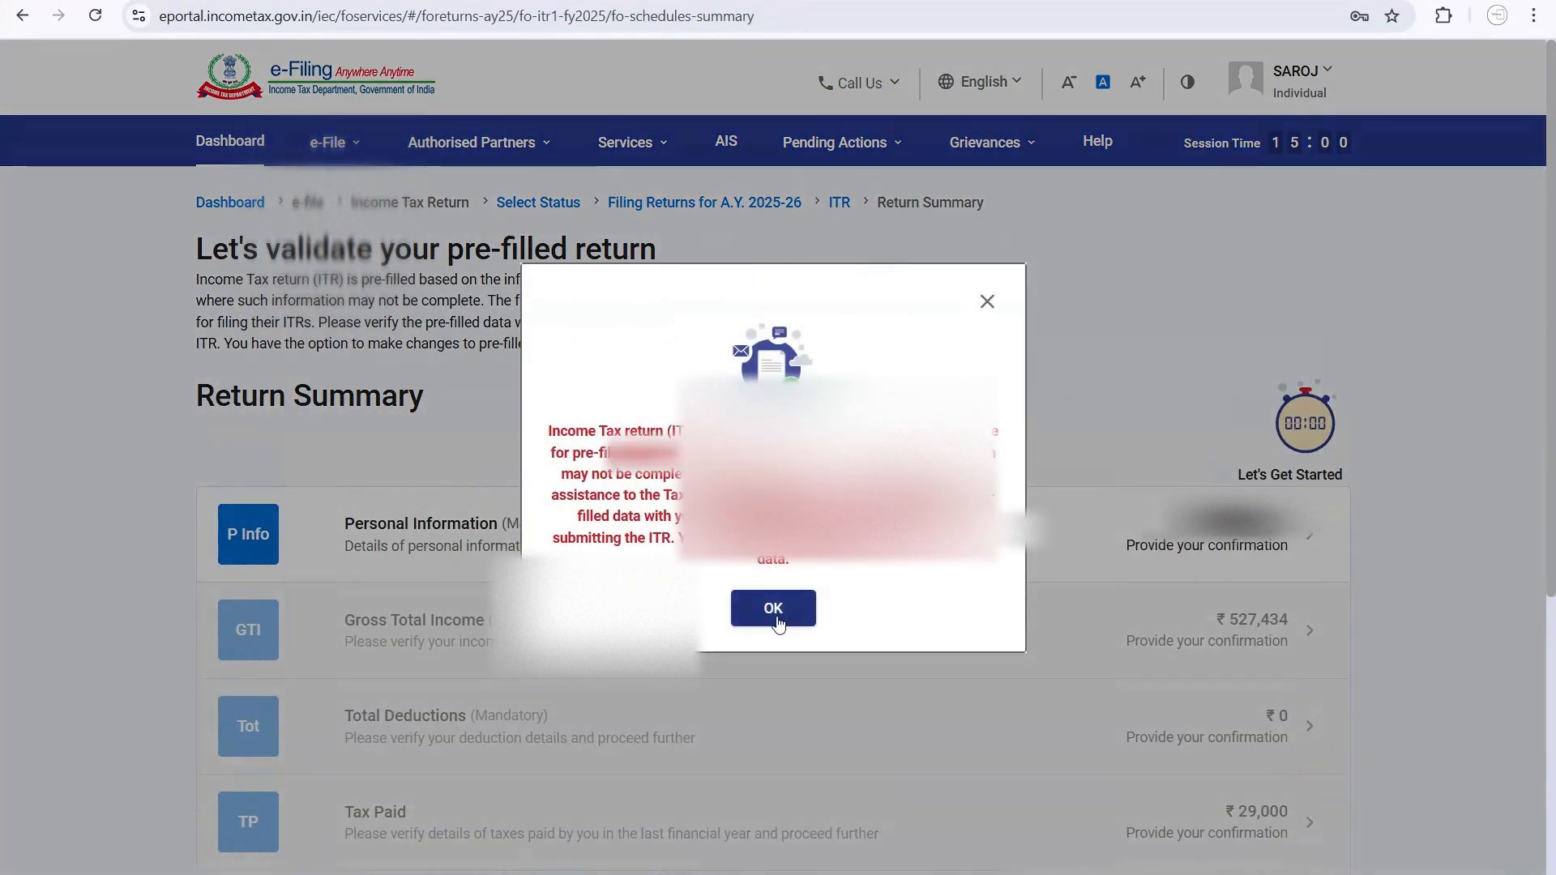
pyautogui.click(775, 609)
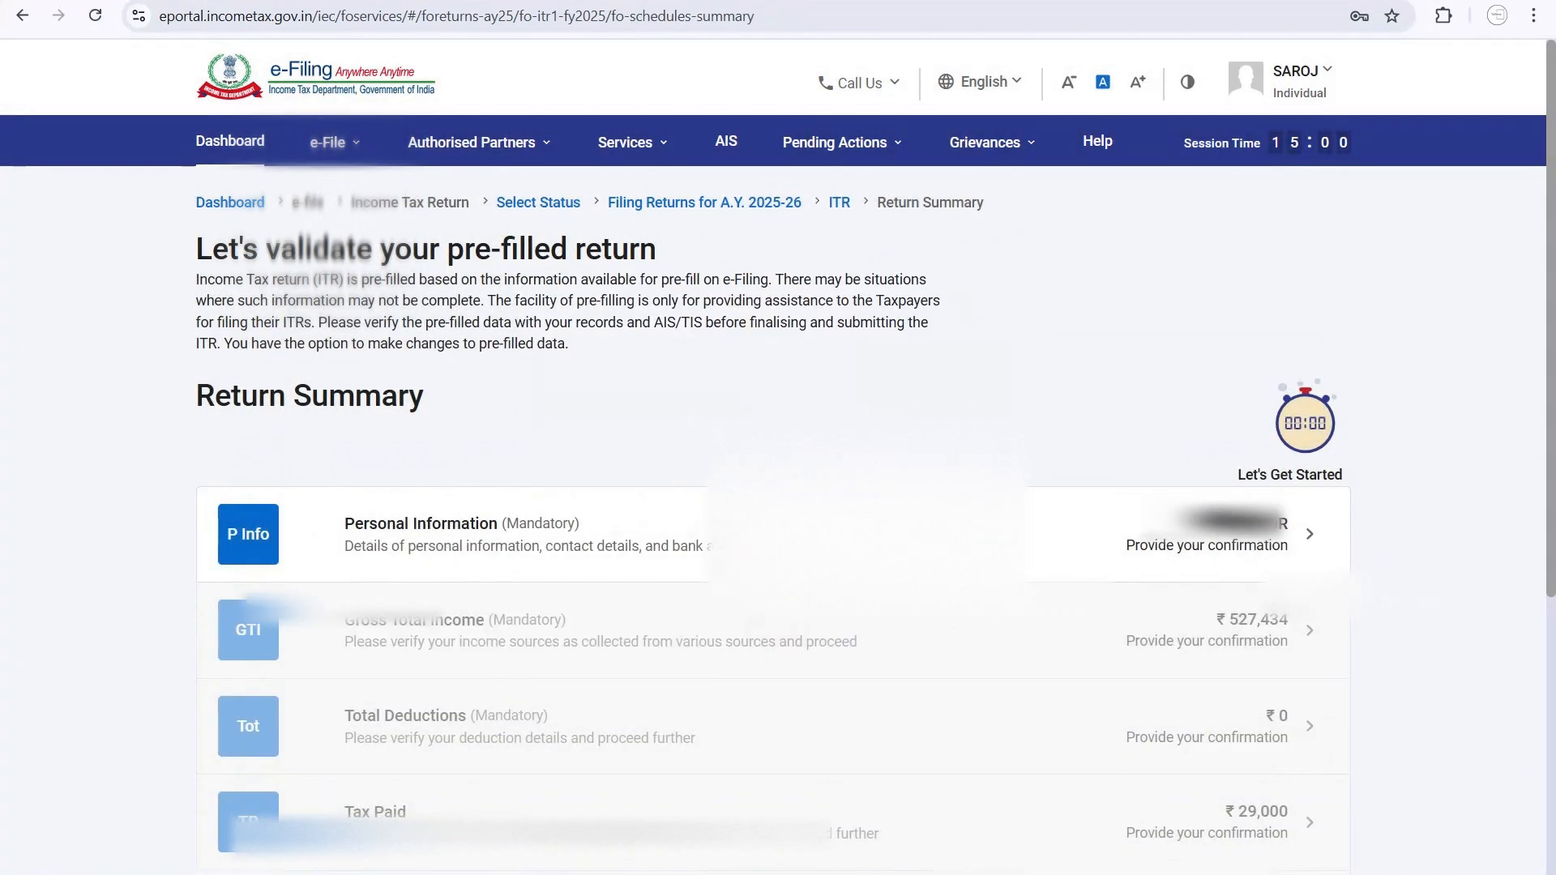
# Open the Personal Information section of the return and set the nature of employment to Public Sector Undertaking
pyautogui.click(1167, 519)
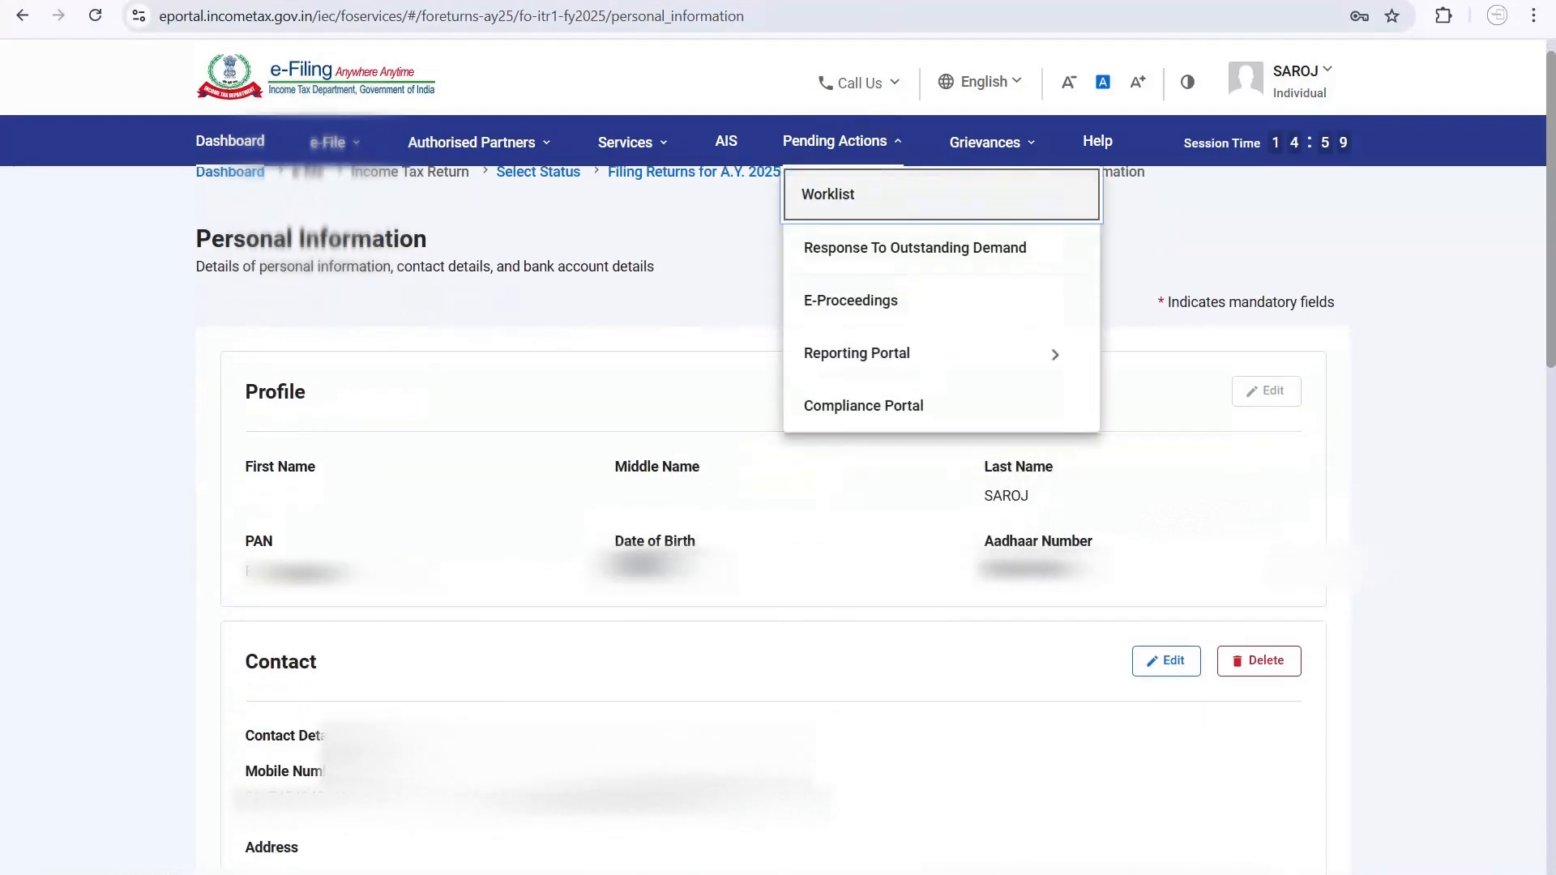
pyautogui.scroll(-10, 778, 486)
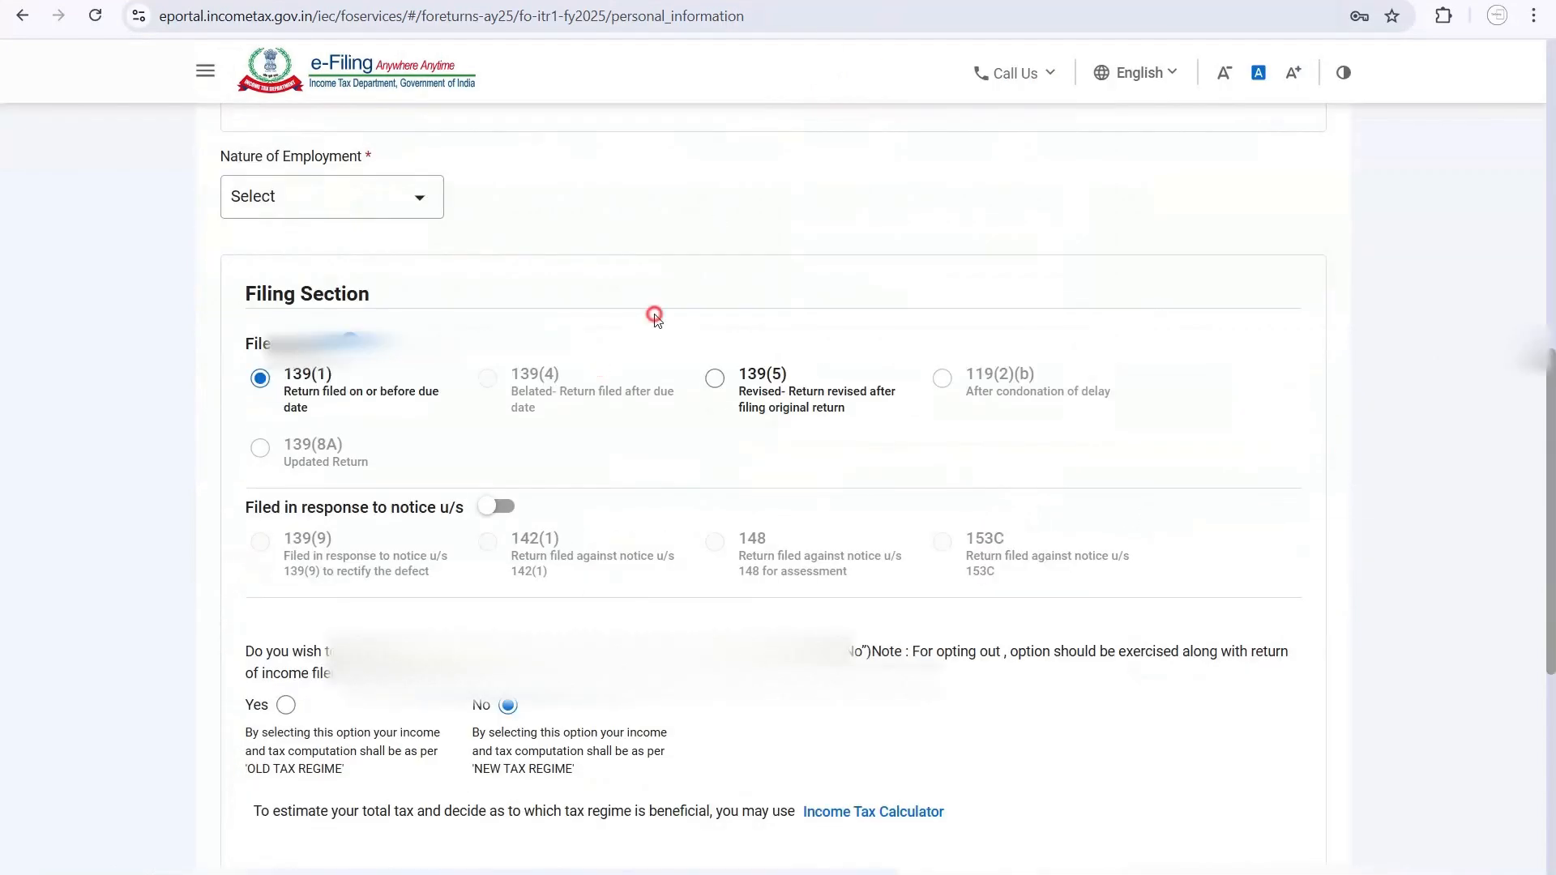
pyautogui.click(362, 195)
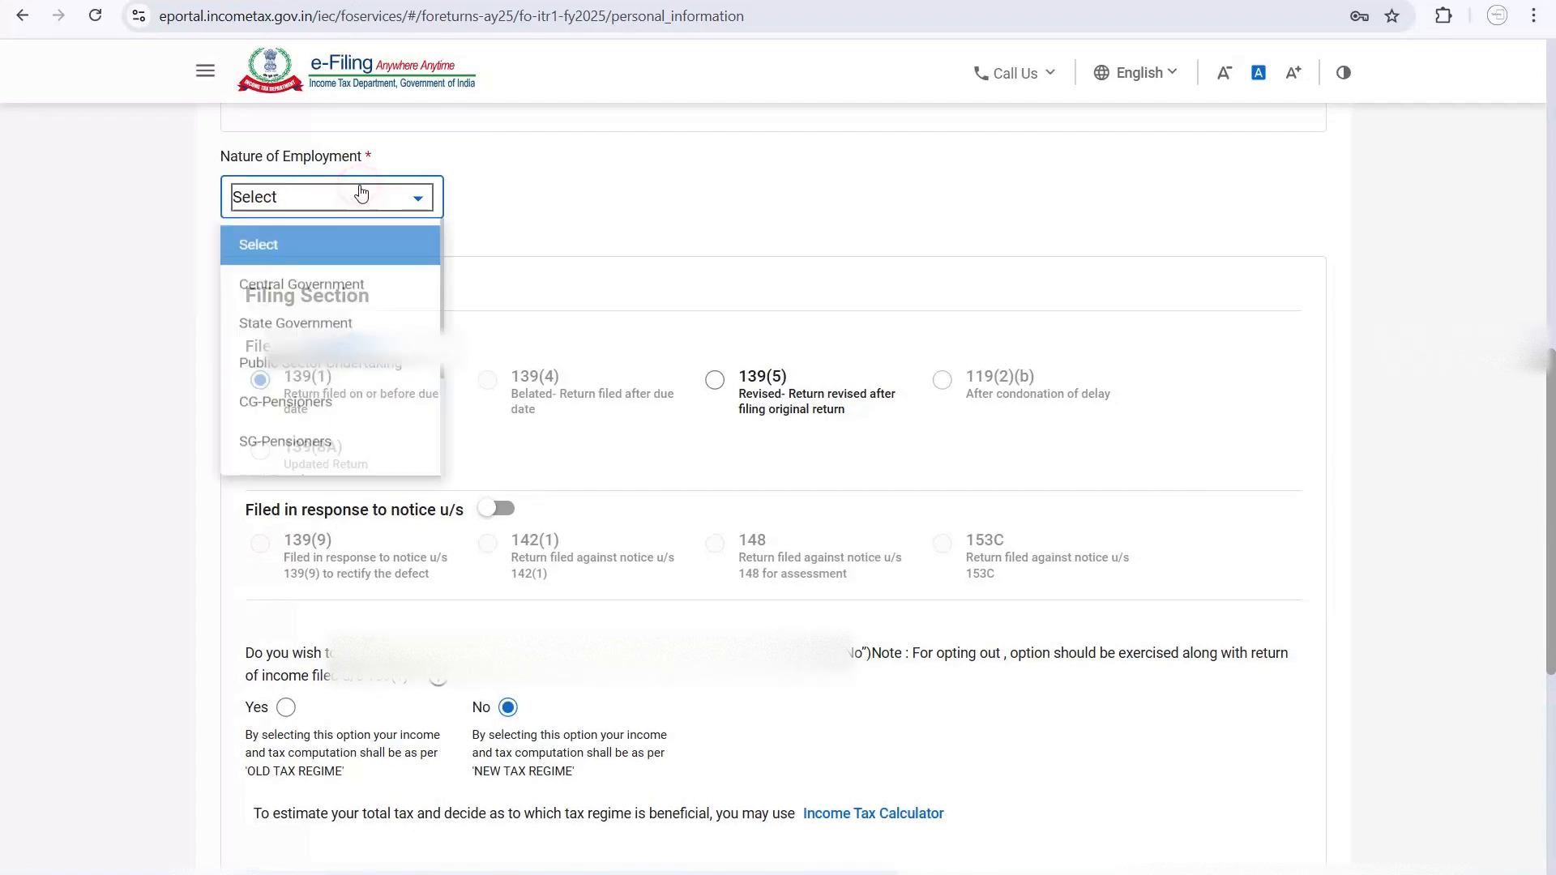
pyautogui.scroll(-1, 349, 396)
pyautogui.scroll(-3, 349, 396)
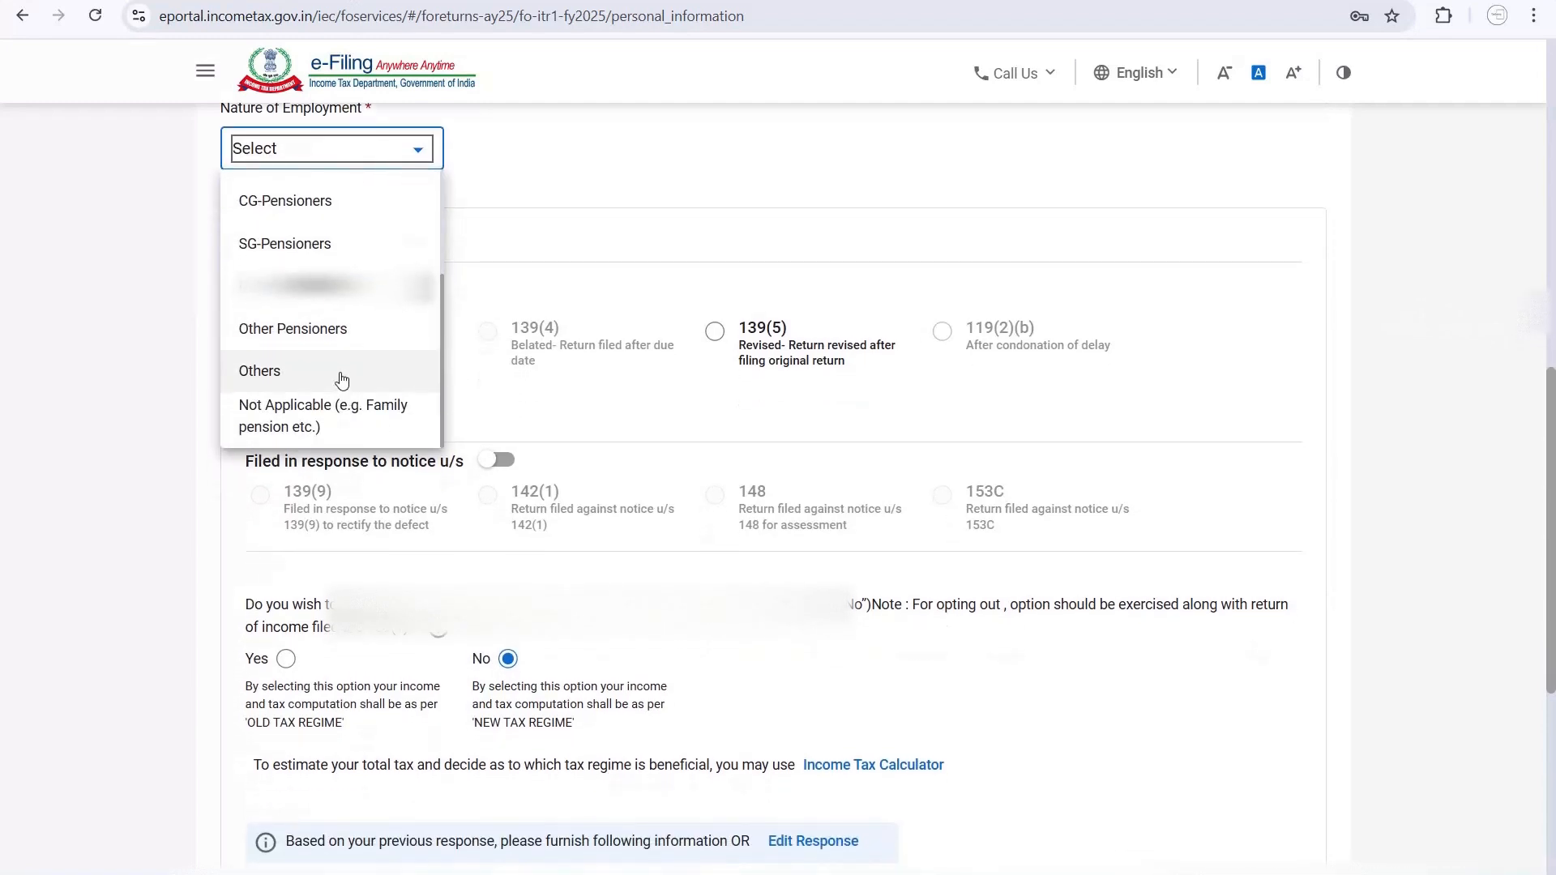
pyautogui.scroll(3, 389, 251)
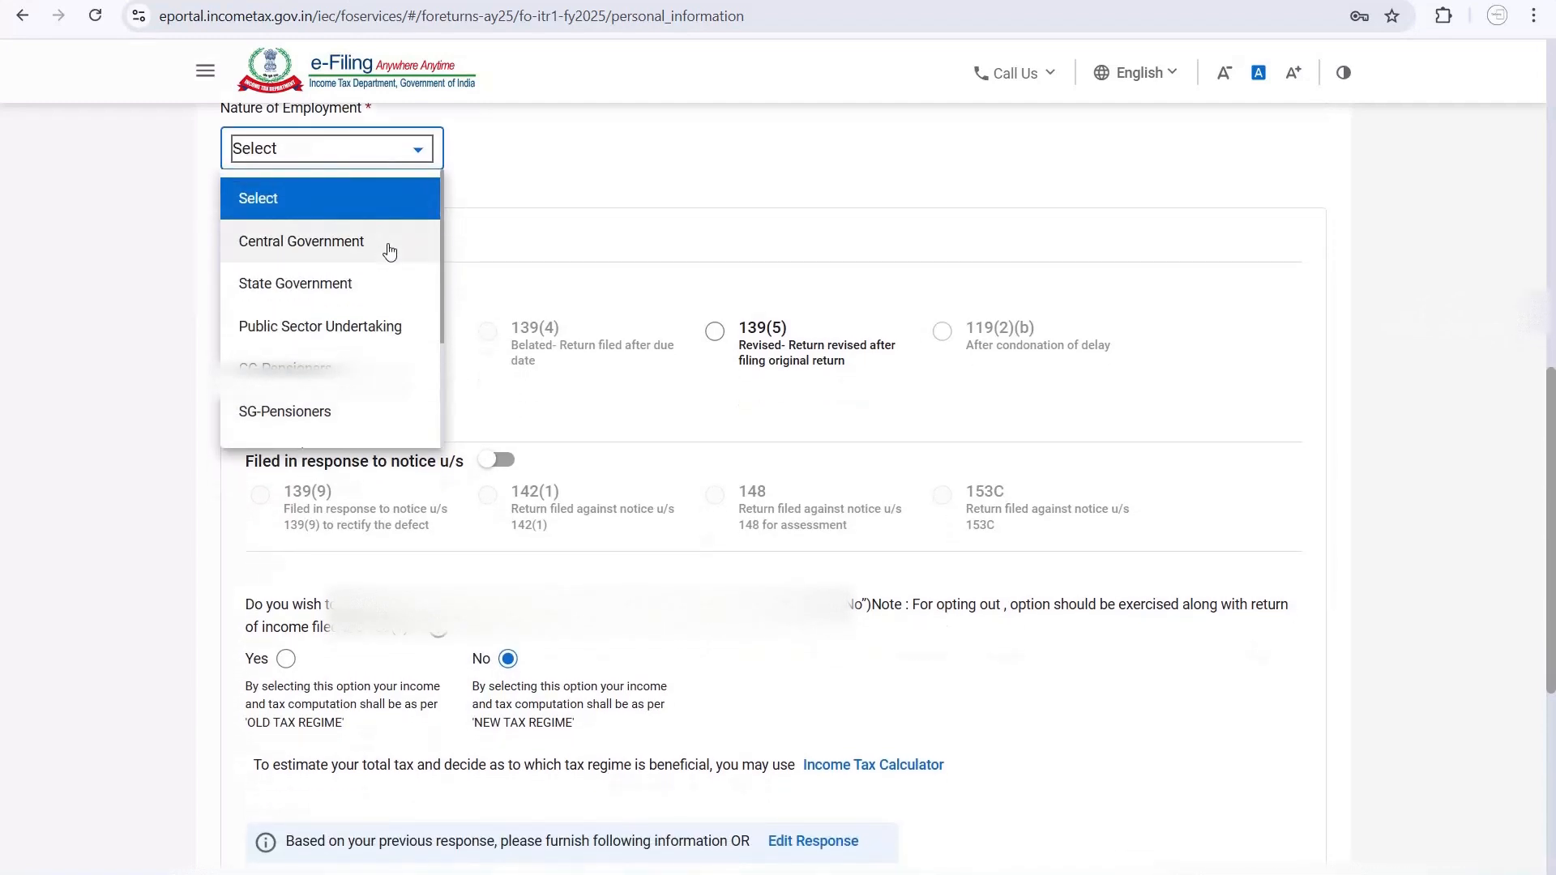
pyautogui.click(365, 326)
# Select No for opting out of the new tax regime under section 115BAC(6)
pyautogui.scroll(-3, 499, 335)
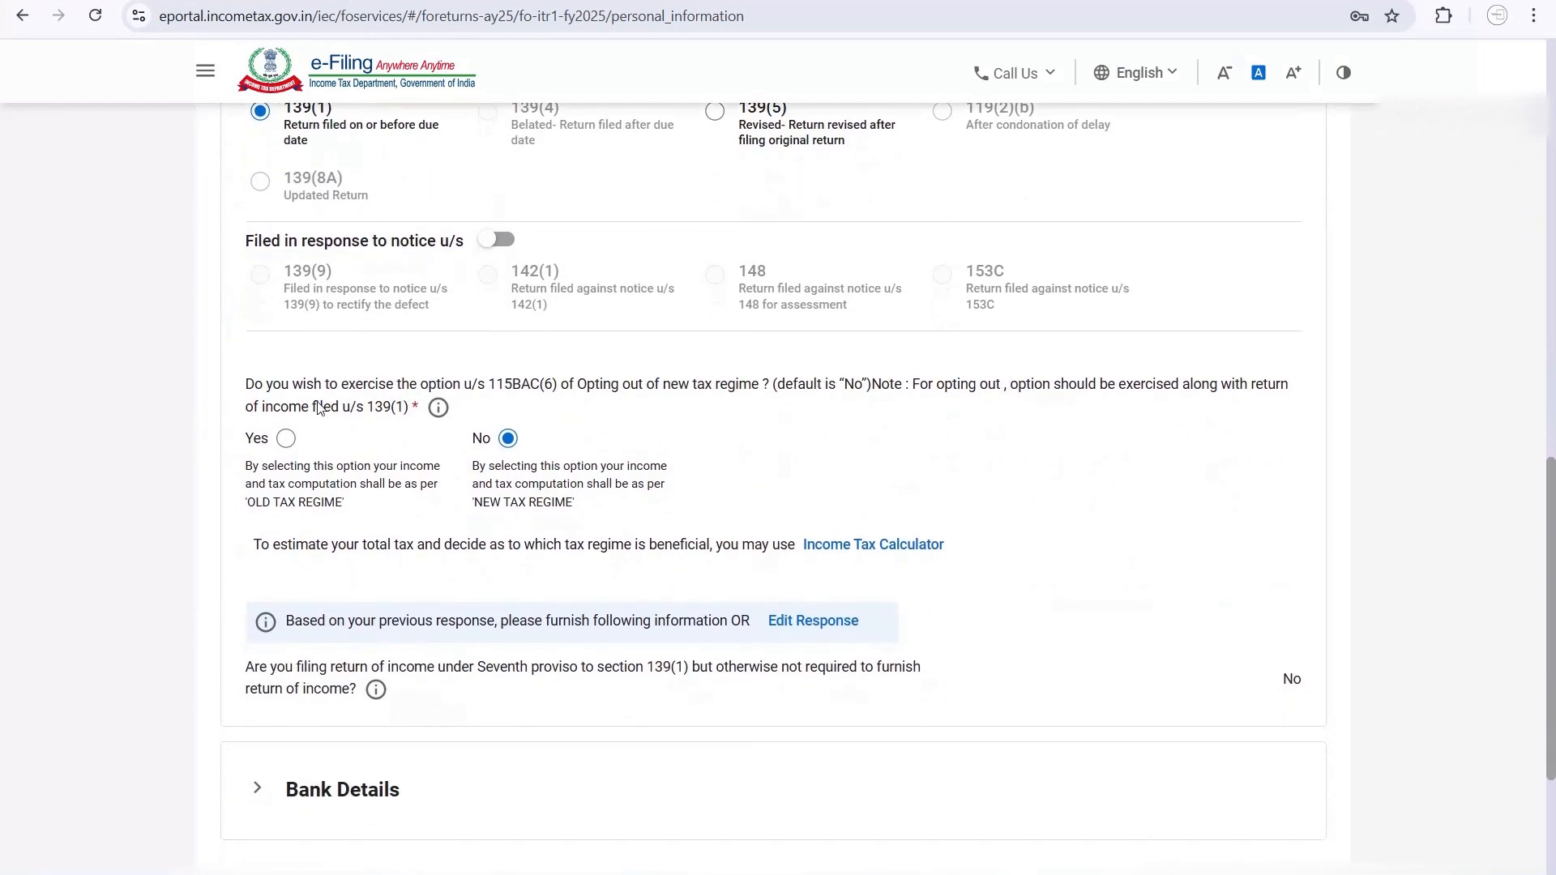
pyautogui.click(509, 440)
pyautogui.scroll(-1, 657, 381)
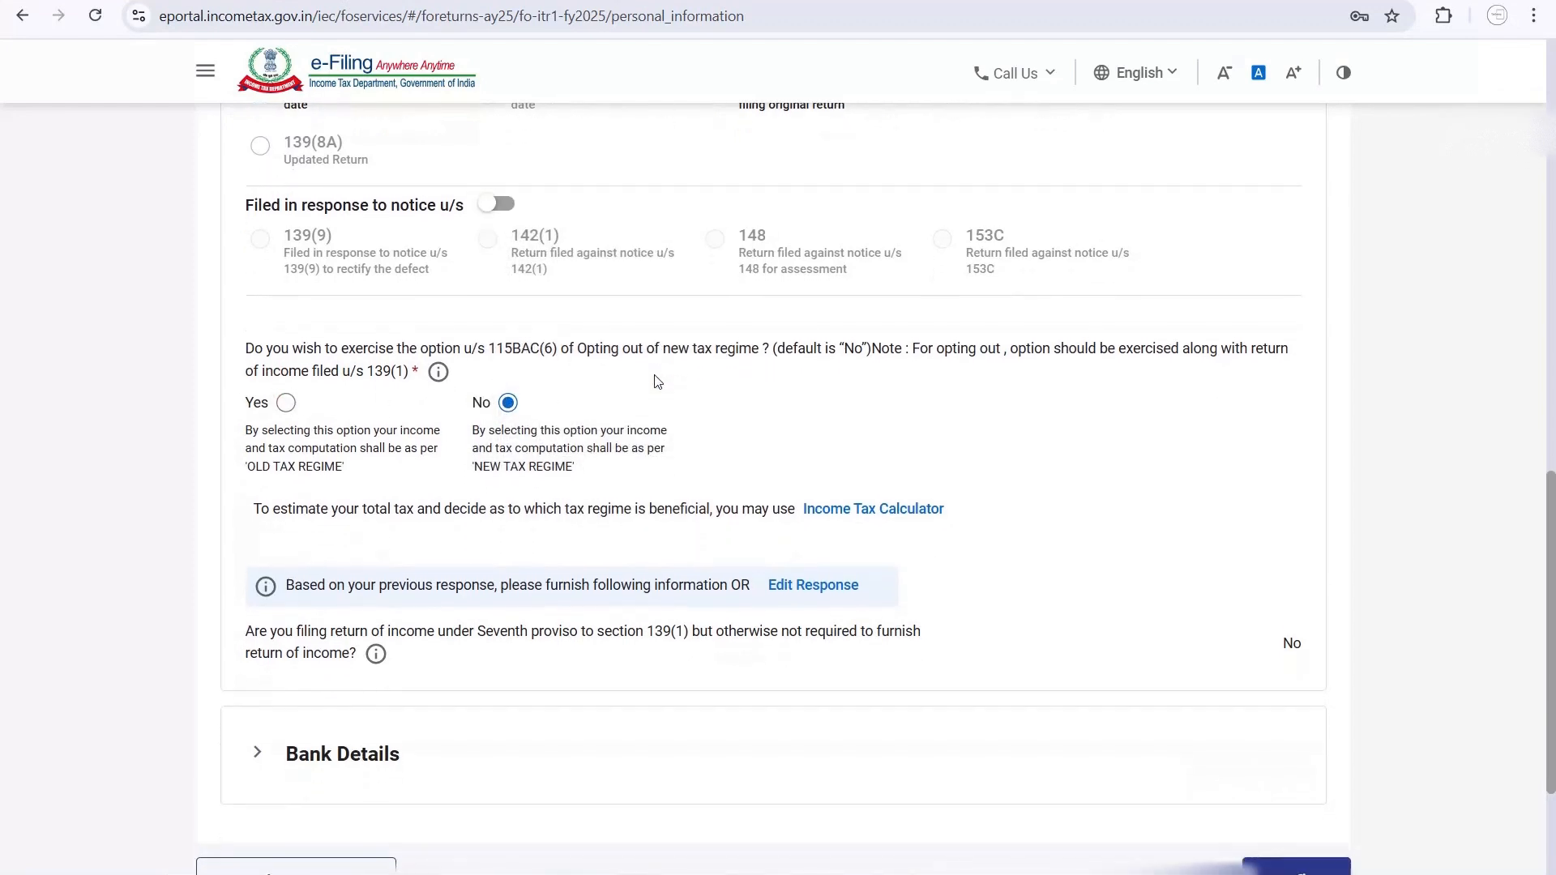
# Check the bank account nominated for refund under Bank Details and confirm the Personal Information section
pyautogui.scroll(-2, 713, 428)
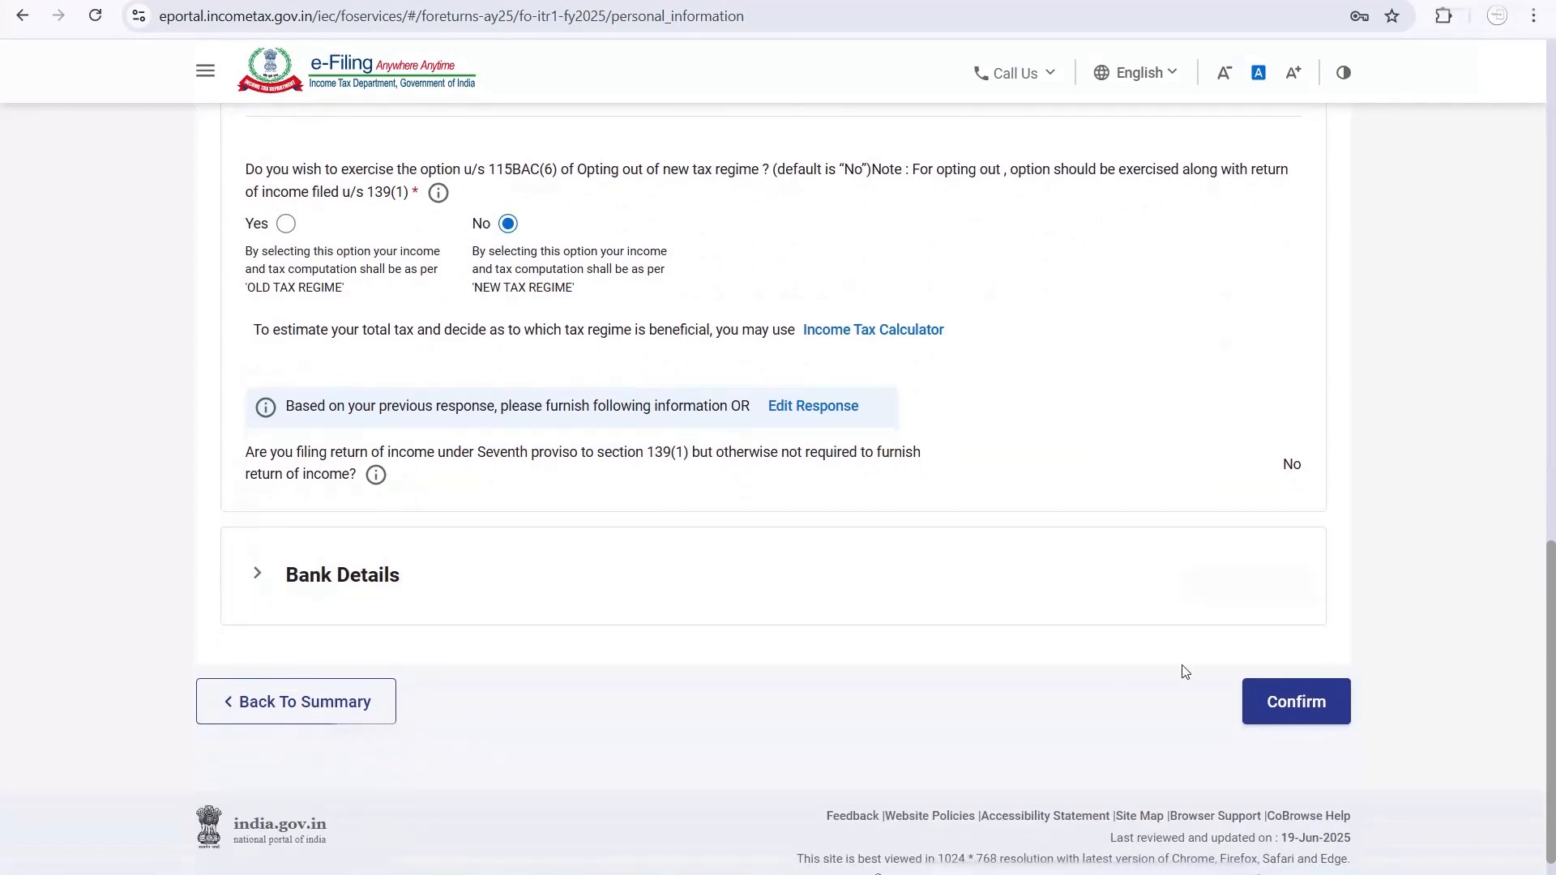
pyautogui.click(678, 562)
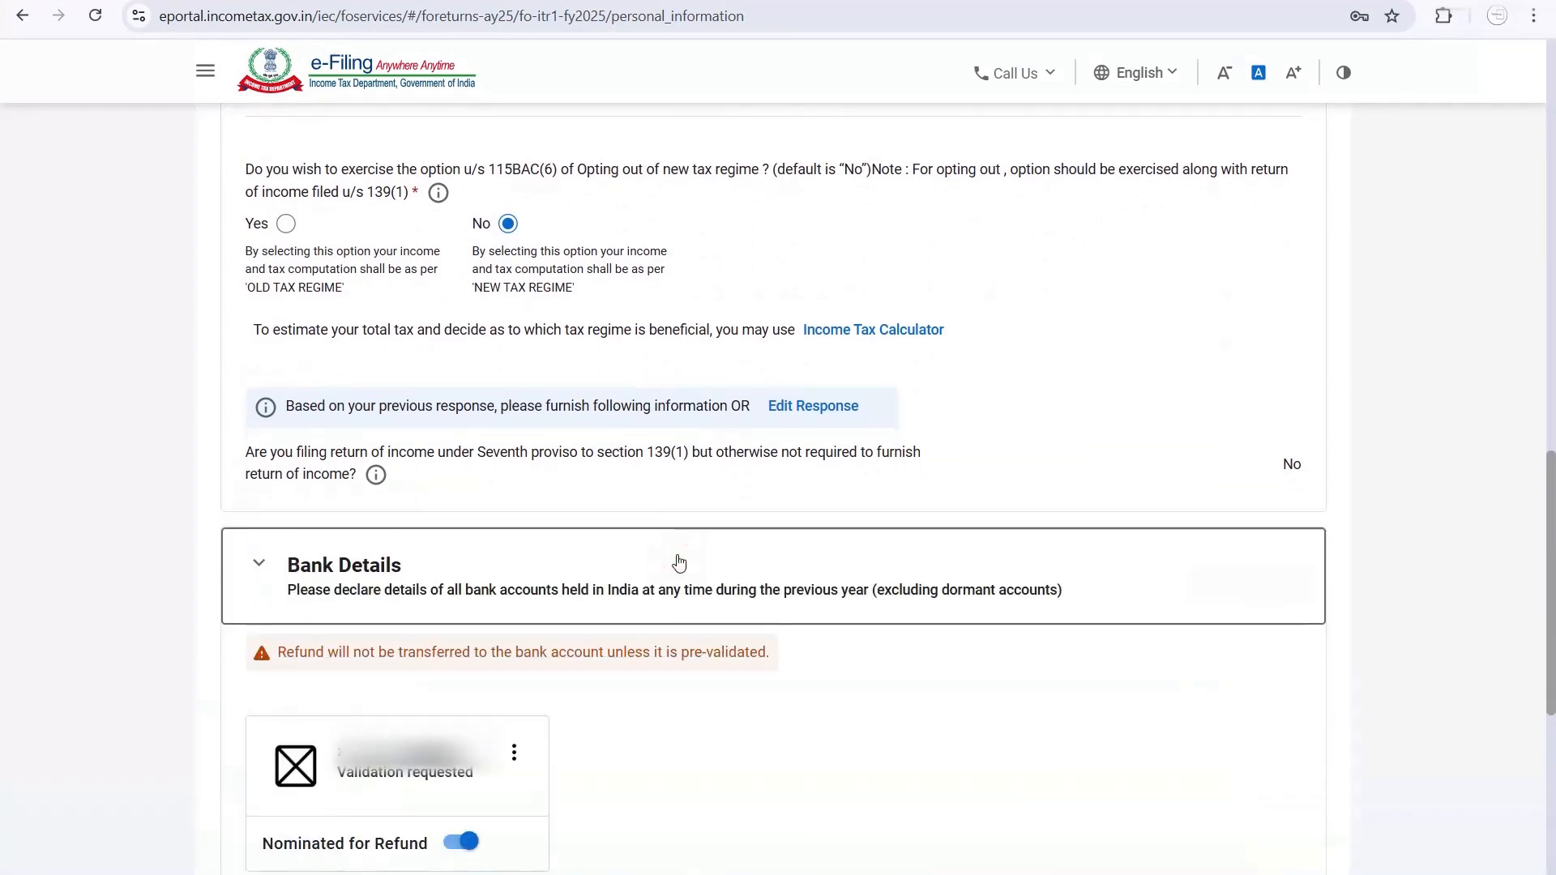
pyautogui.scroll(-3, 679, 563)
pyautogui.scroll(-3, 729, 625)
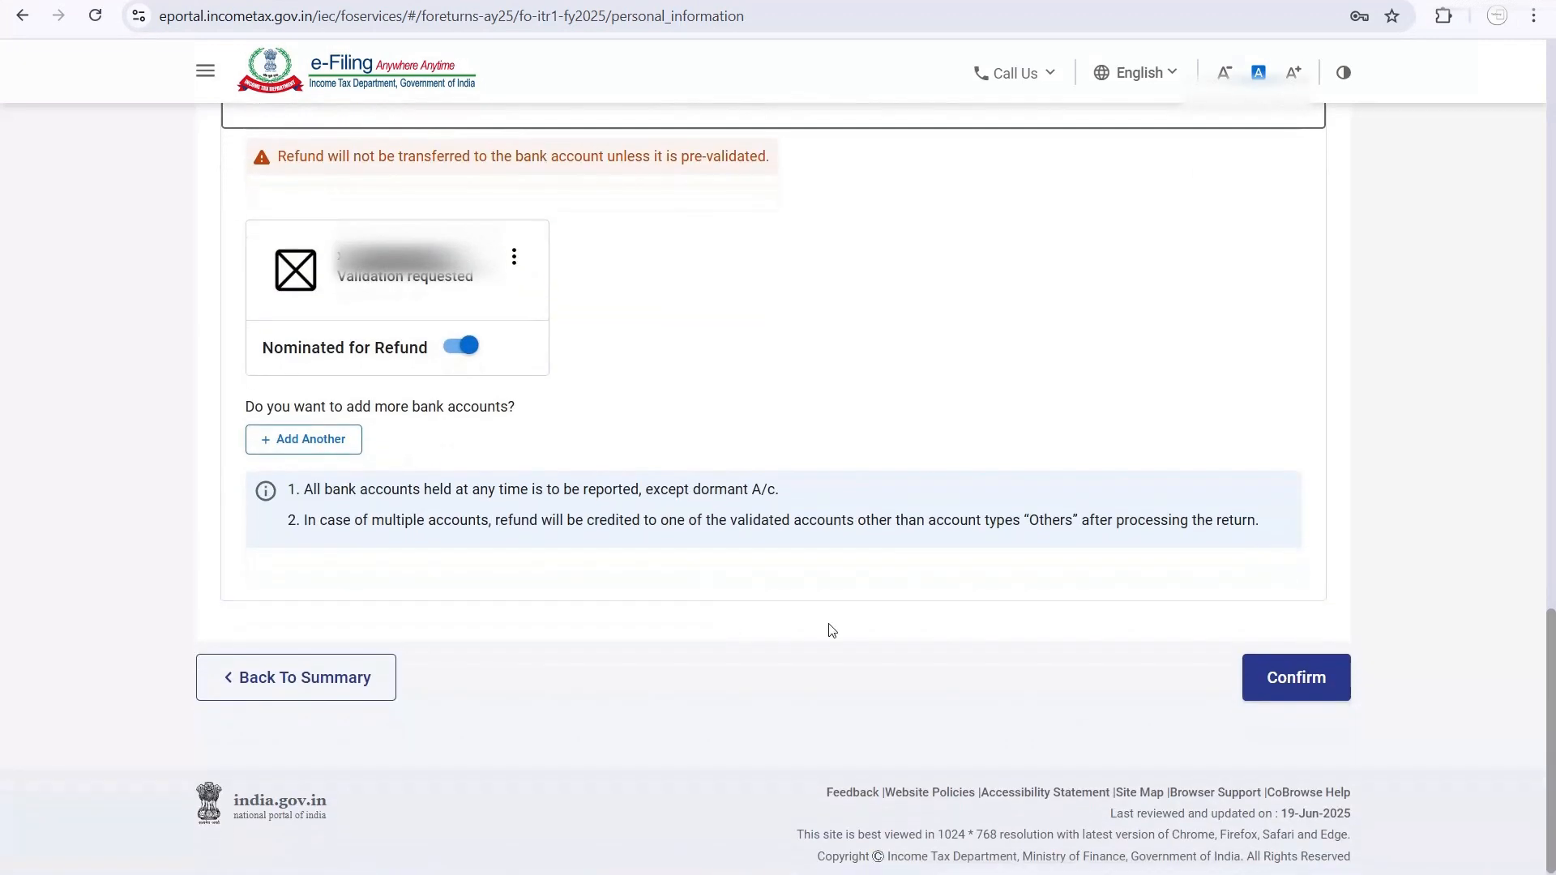
pyautogui.click(1288, 679)
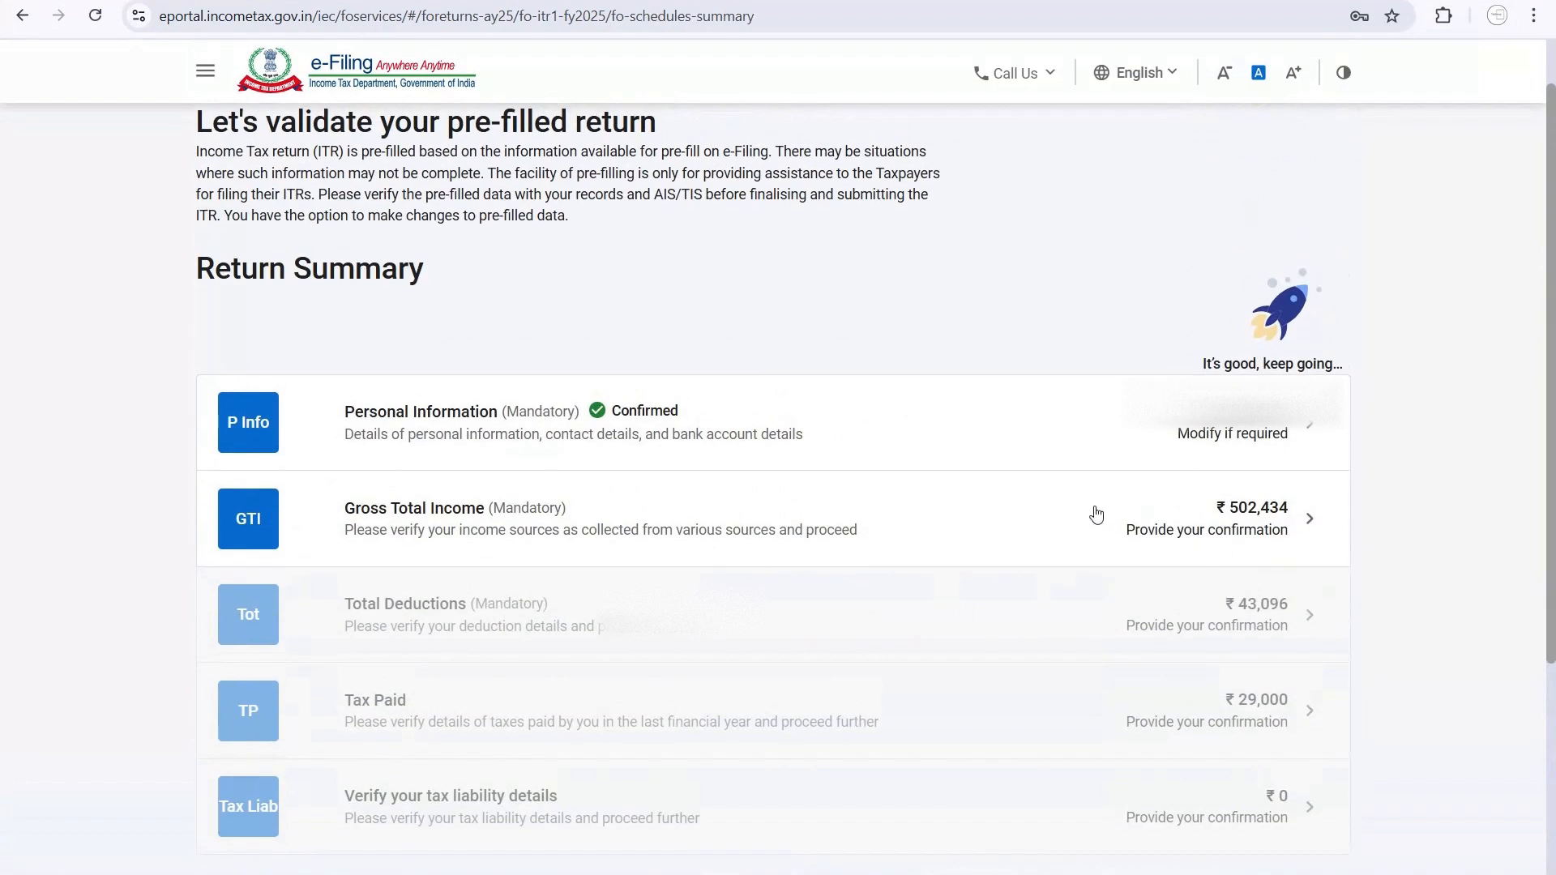
# Open the Gross Total Income section and review the pre-filled salary and house property income
pyautogui.click(861, 517)
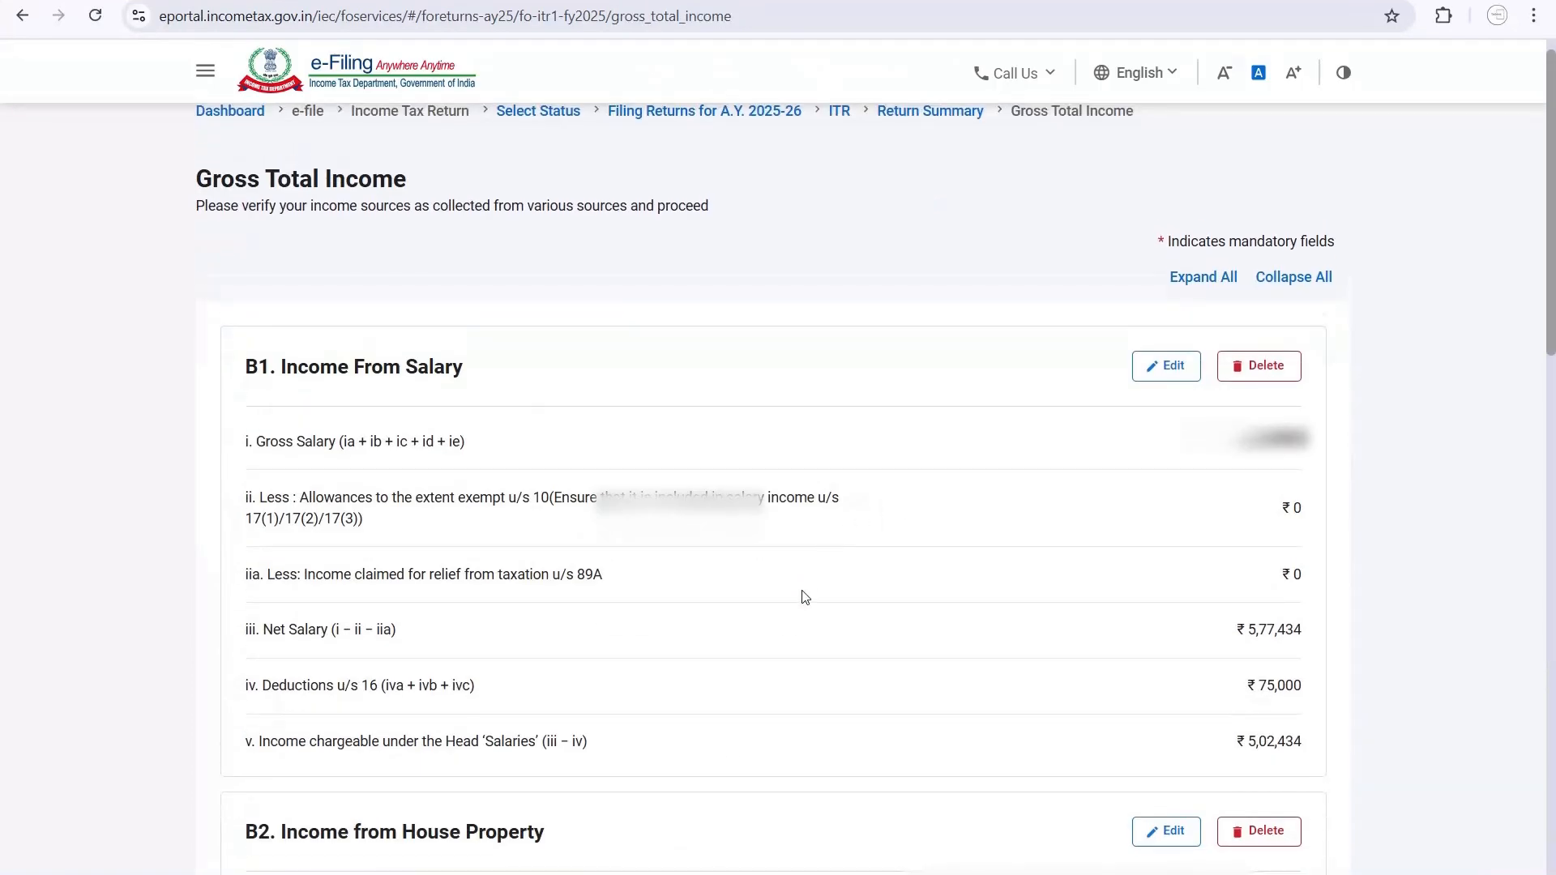
pyautogui.scroll(-1, 804, 598)
pyautogui.scroll(-1, 805, 598)
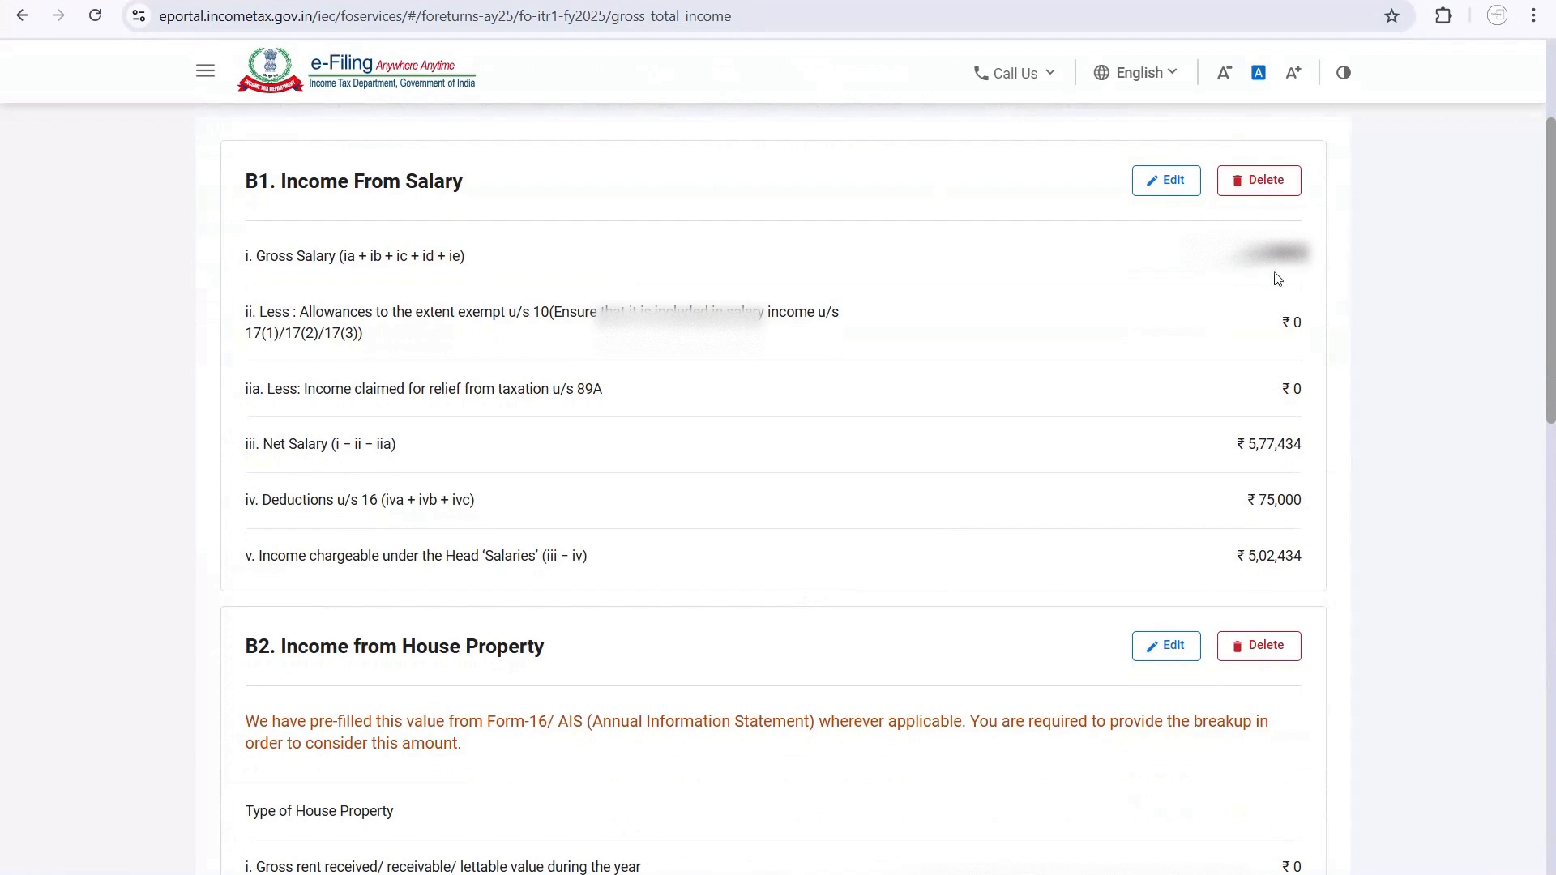
pyautogui.scroll(-2, 1155, 510)
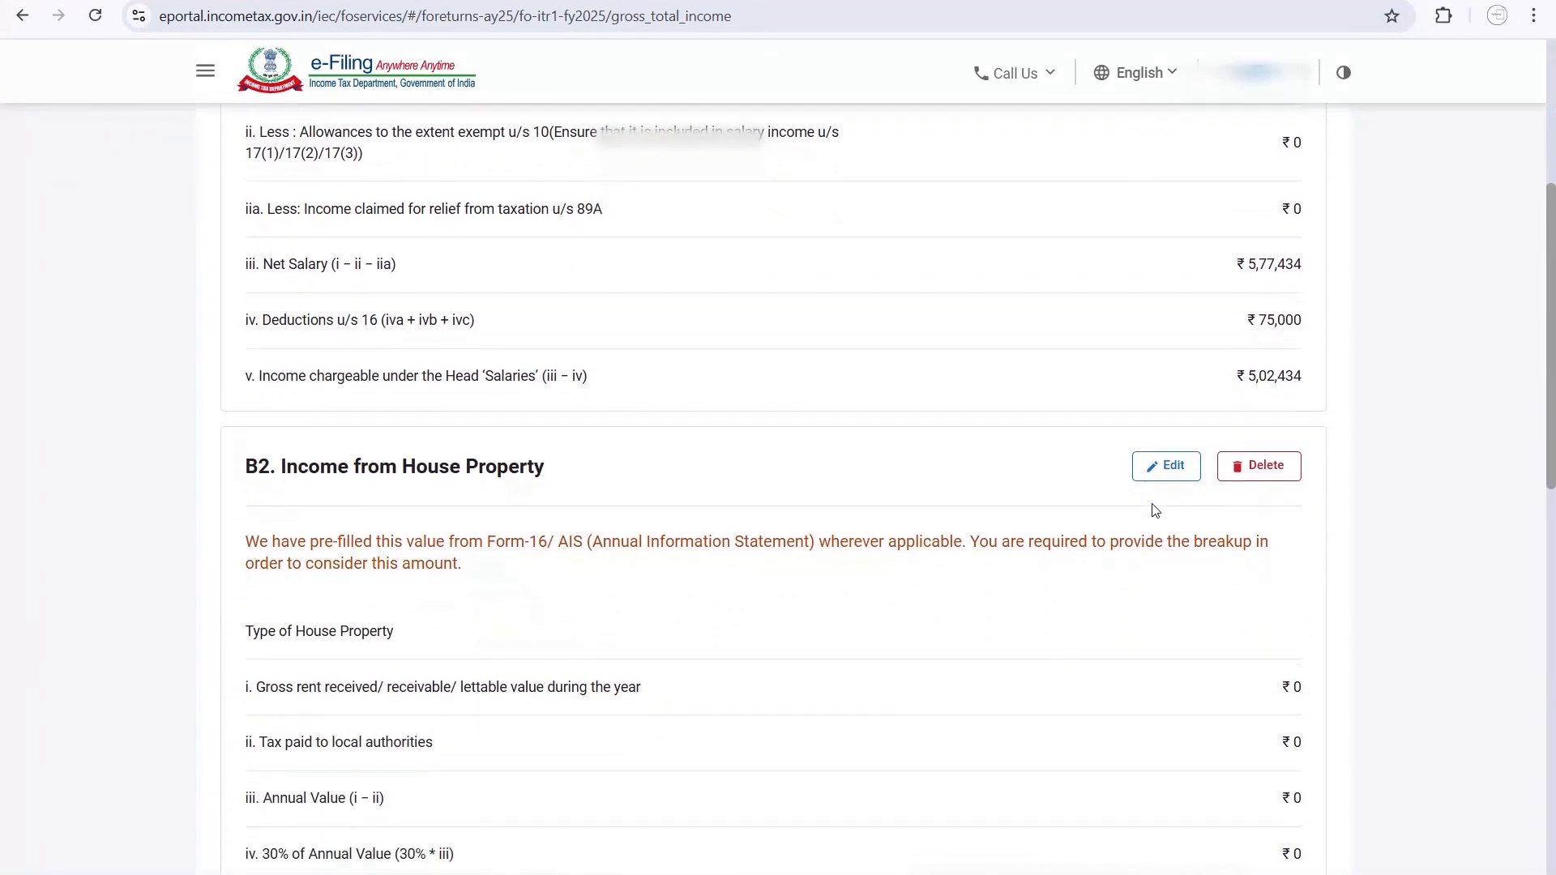
pyautogui.scroll(-3, 954, 504)
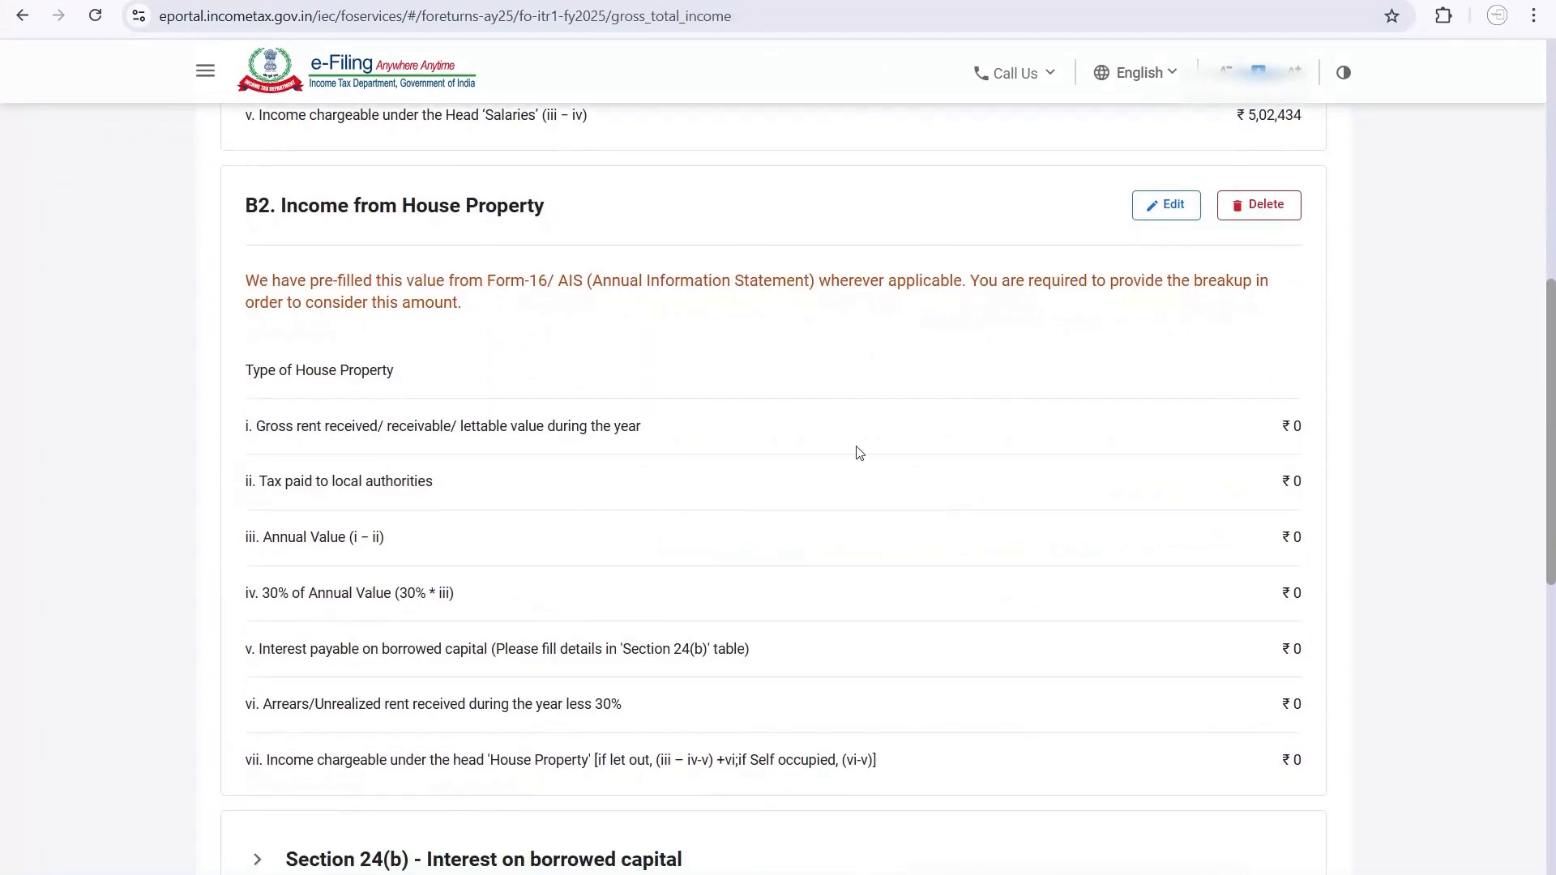
pyautogui.scroll(-5, 859, 452)
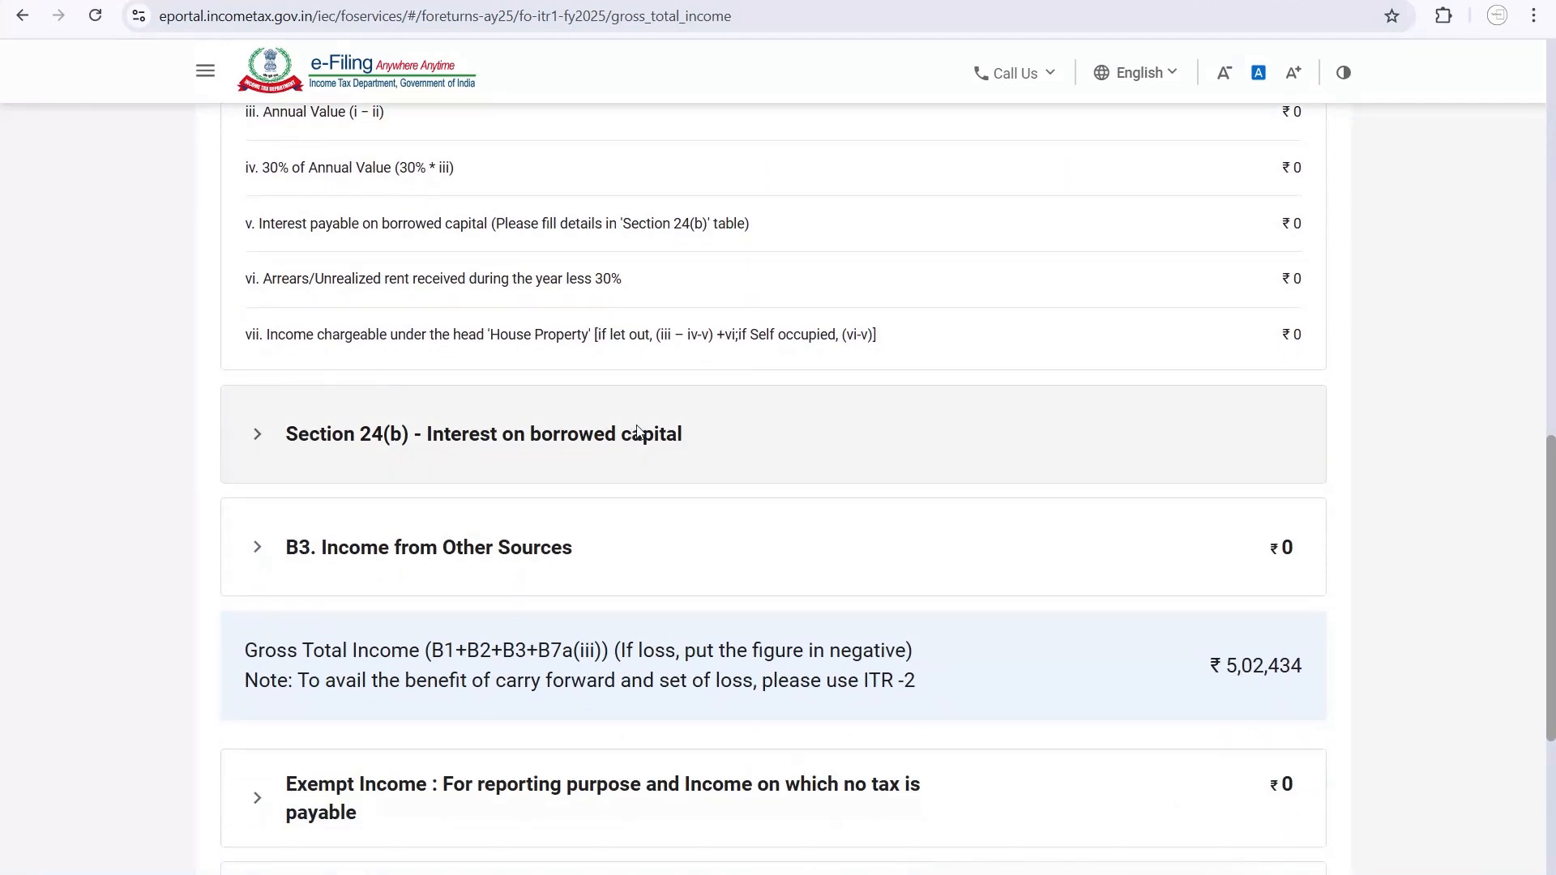
pyautogui.scroll(-1, 640, 429)
# Check the Section 24(b) interest and Income from Other Sources details, and confirm the Gross Total Income section
pyautogui.click(572, 349)
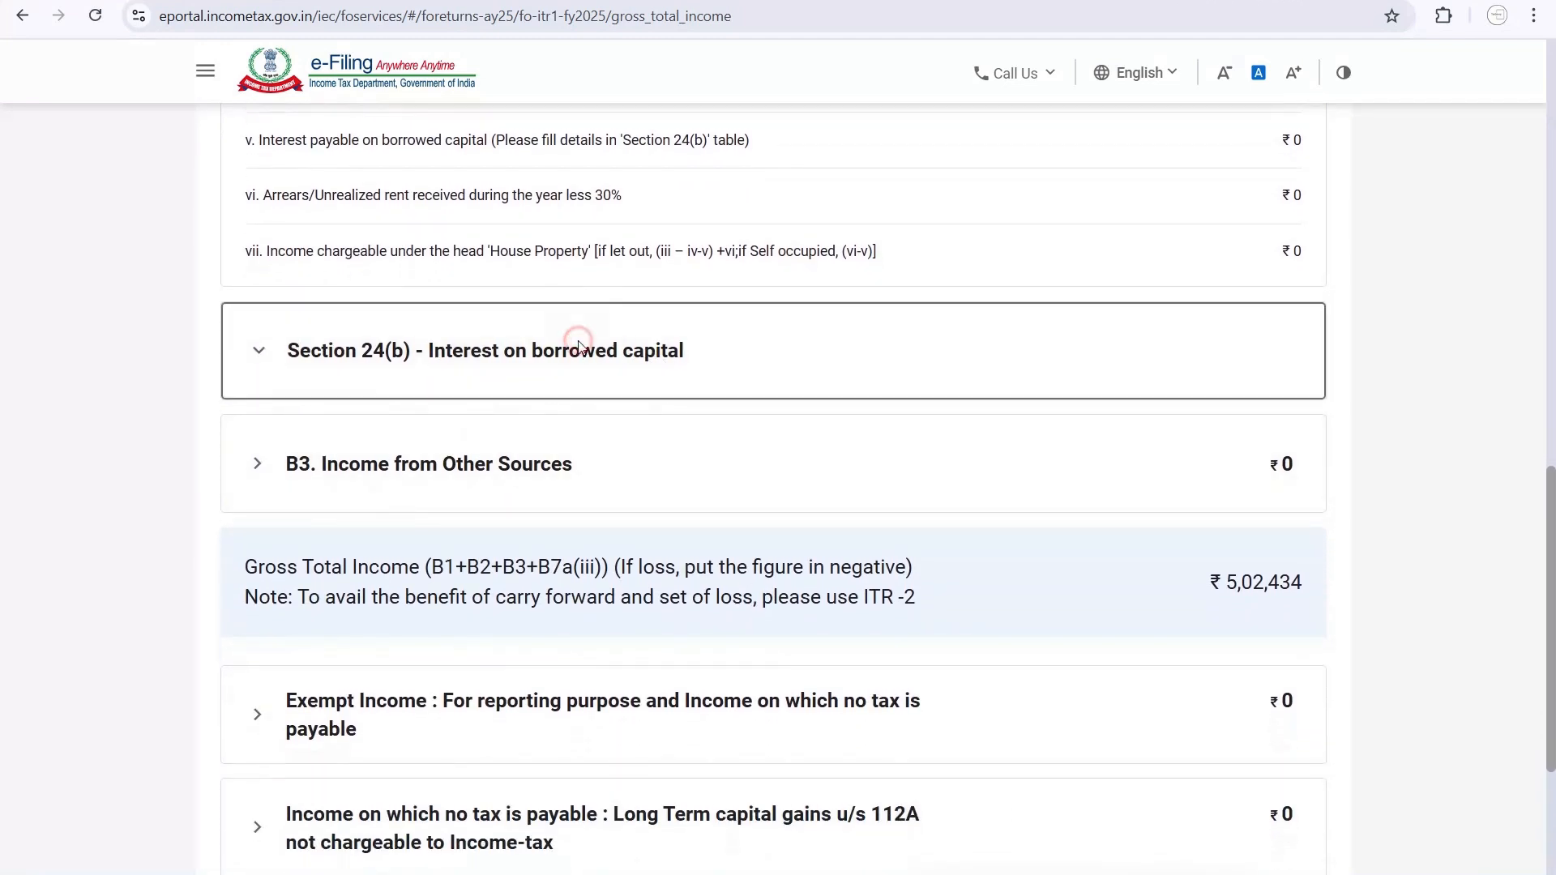
pyautogui.scroll(-4, 672, 386)
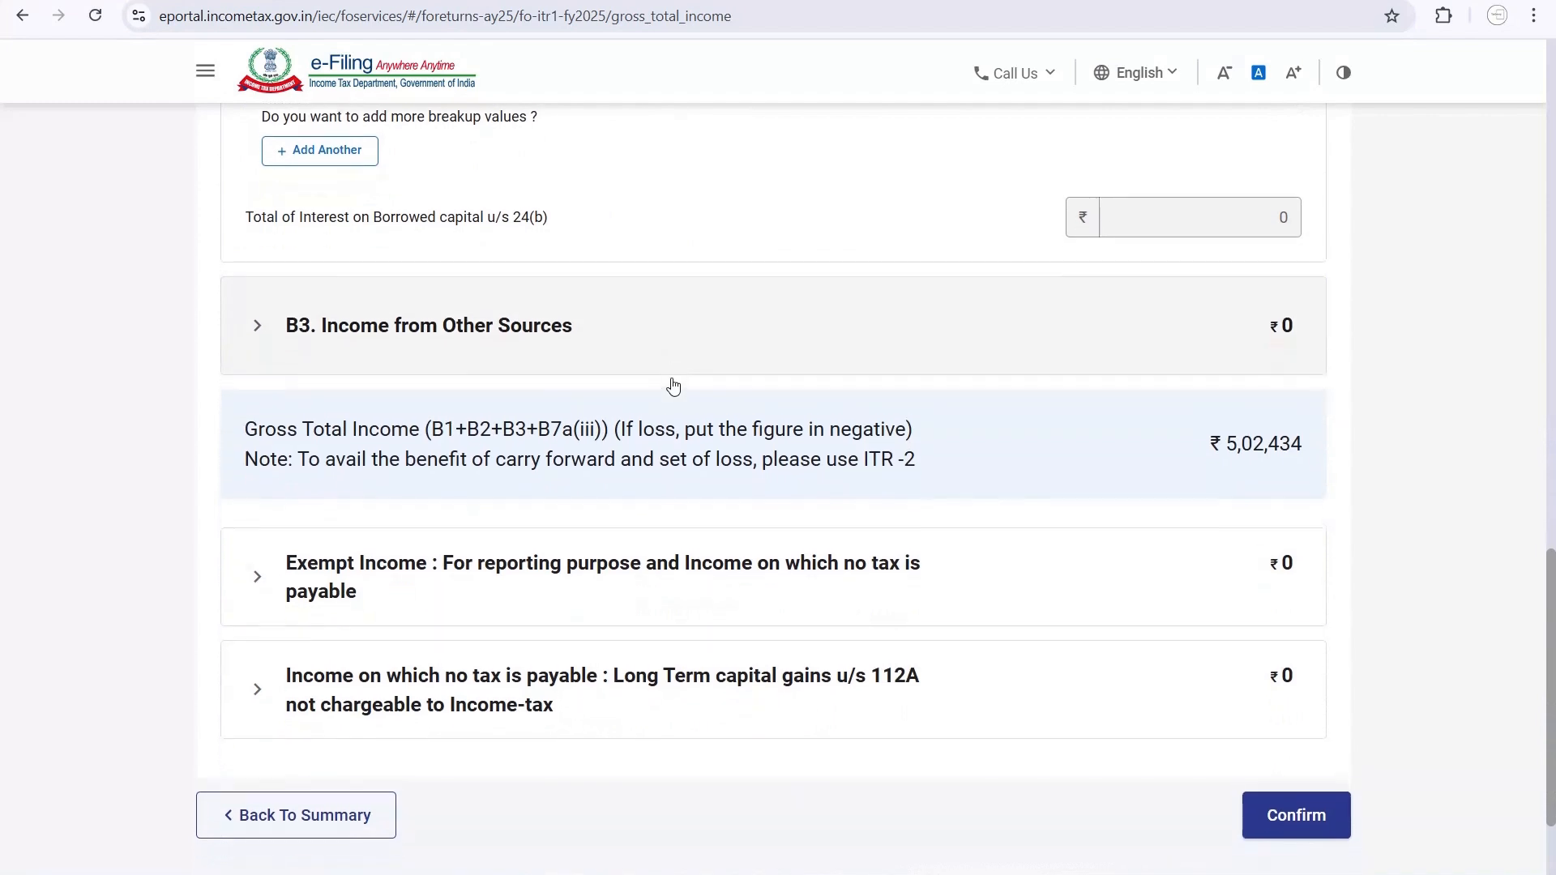
pyautogui.click(447, 322)
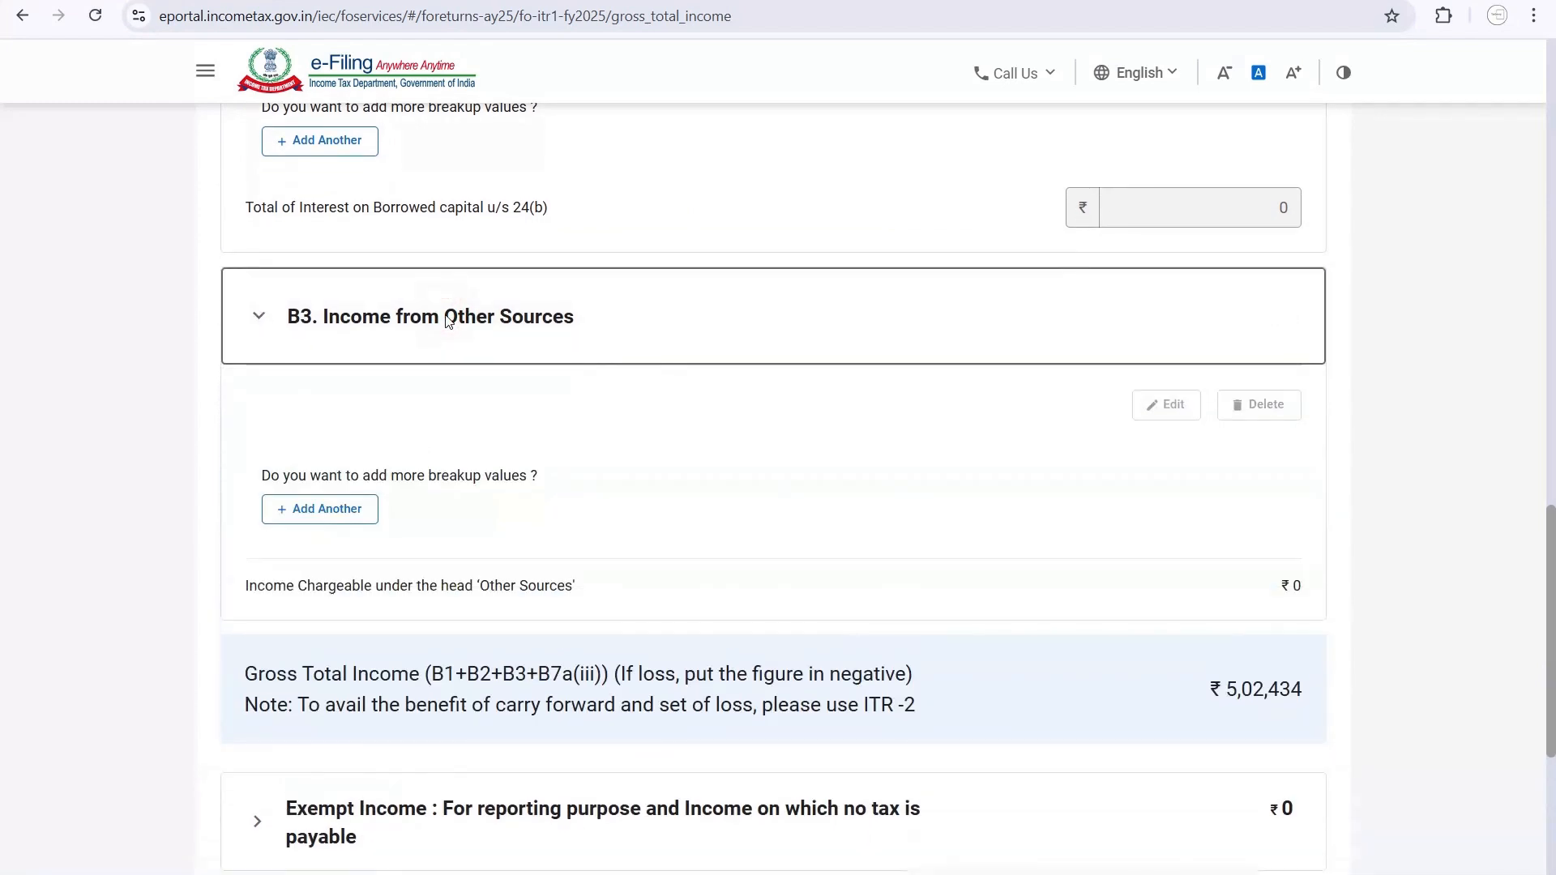
pyautogui.click(413, 318)
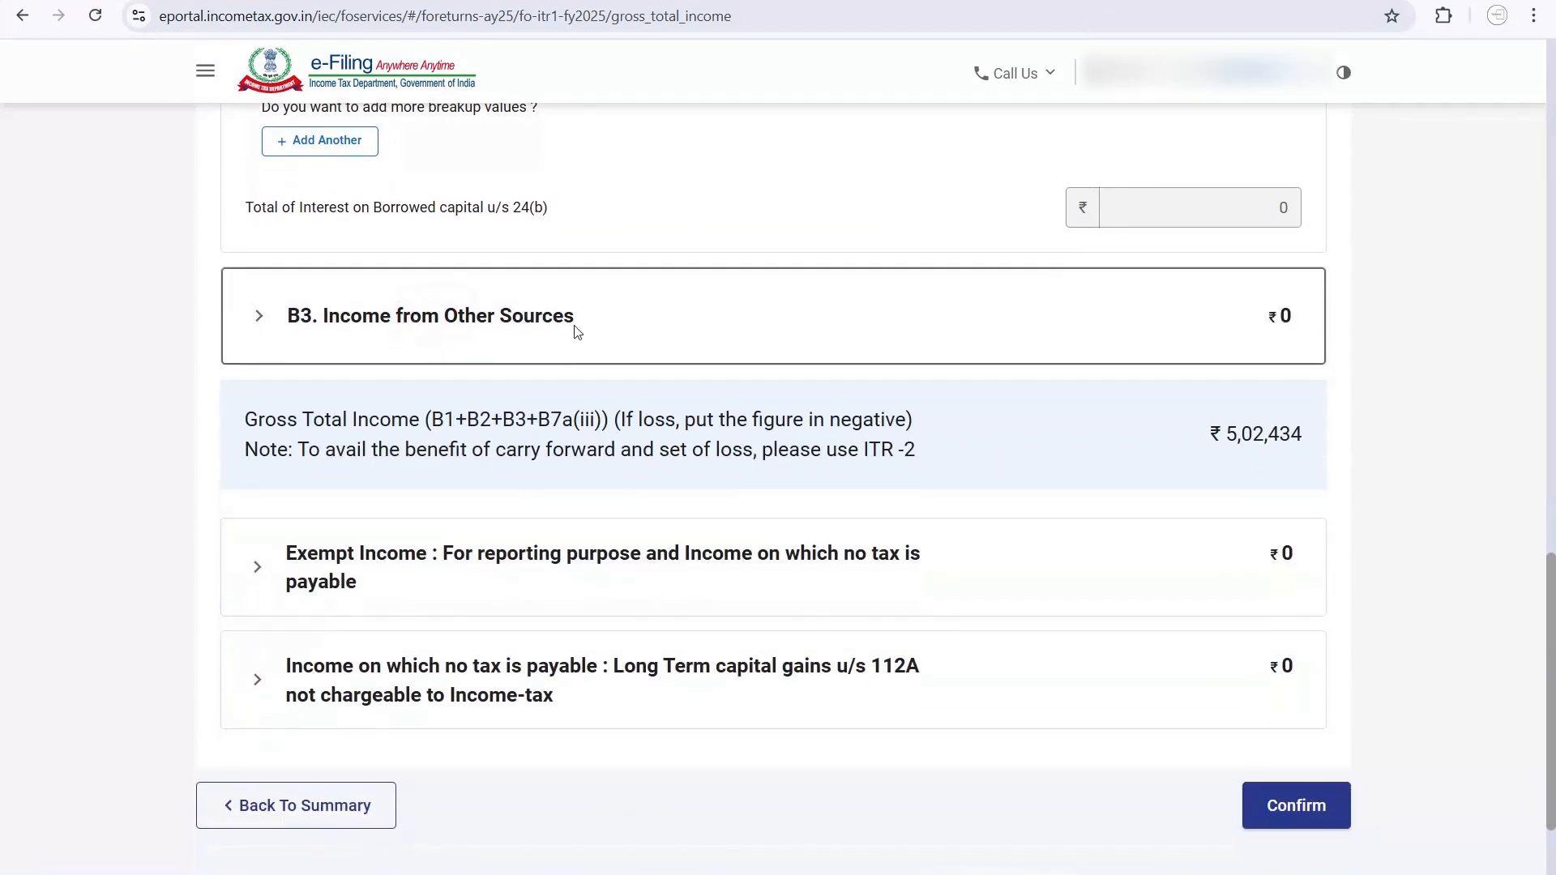
pyautogui.scroll(-2, 581, 330)
pyautogui.click(1288, 671)
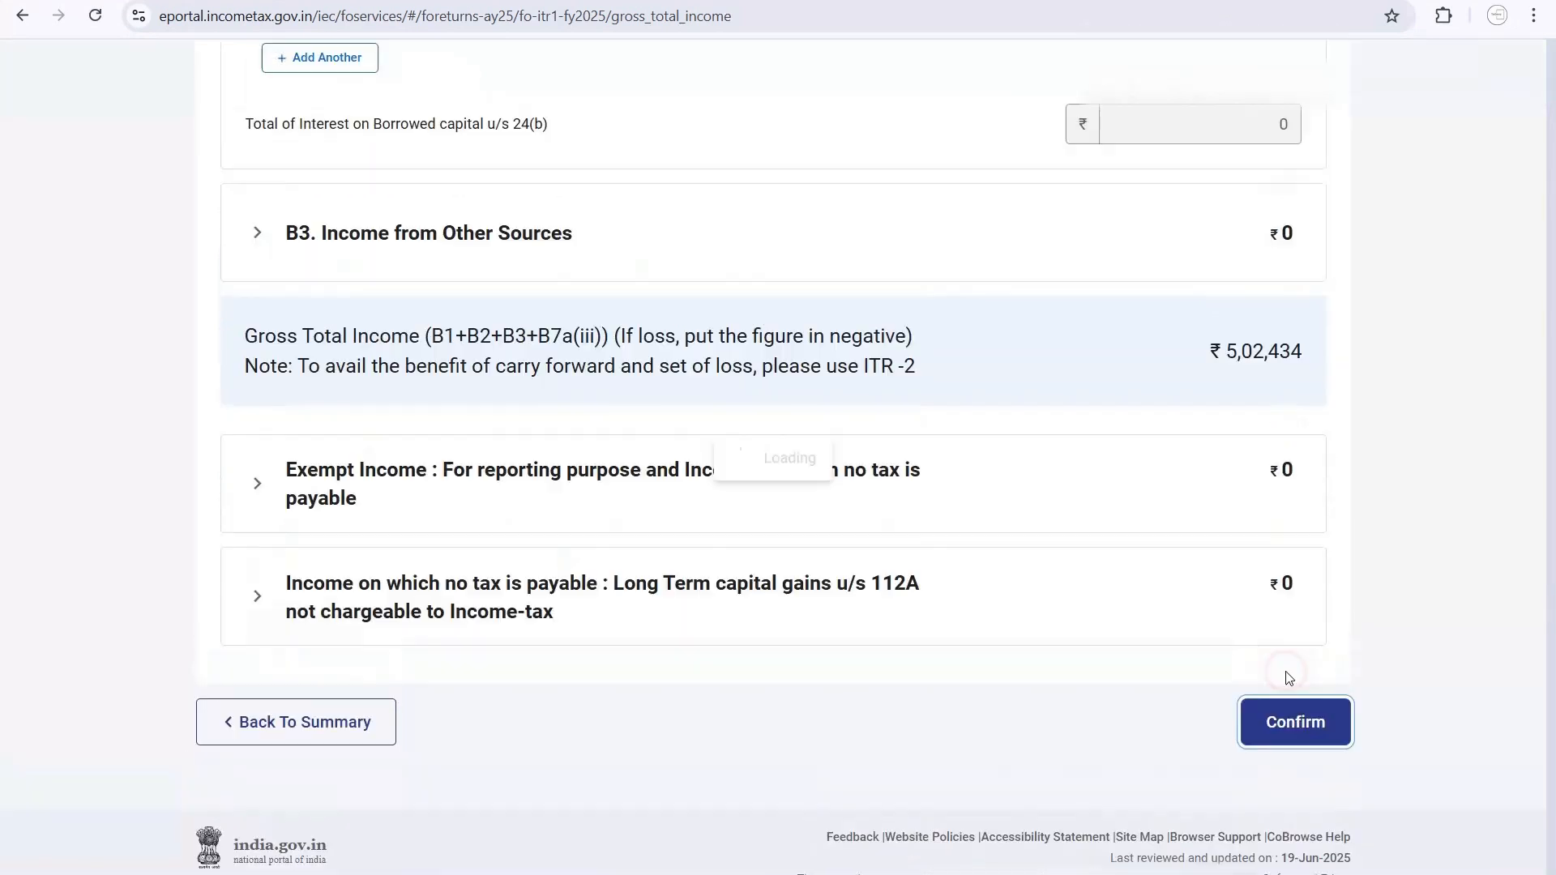
# Open the Total Deductions section, review the 80CCD(2) and other deduction amounts, and confirm it
pyautogui.scroll(2, 754, 320)
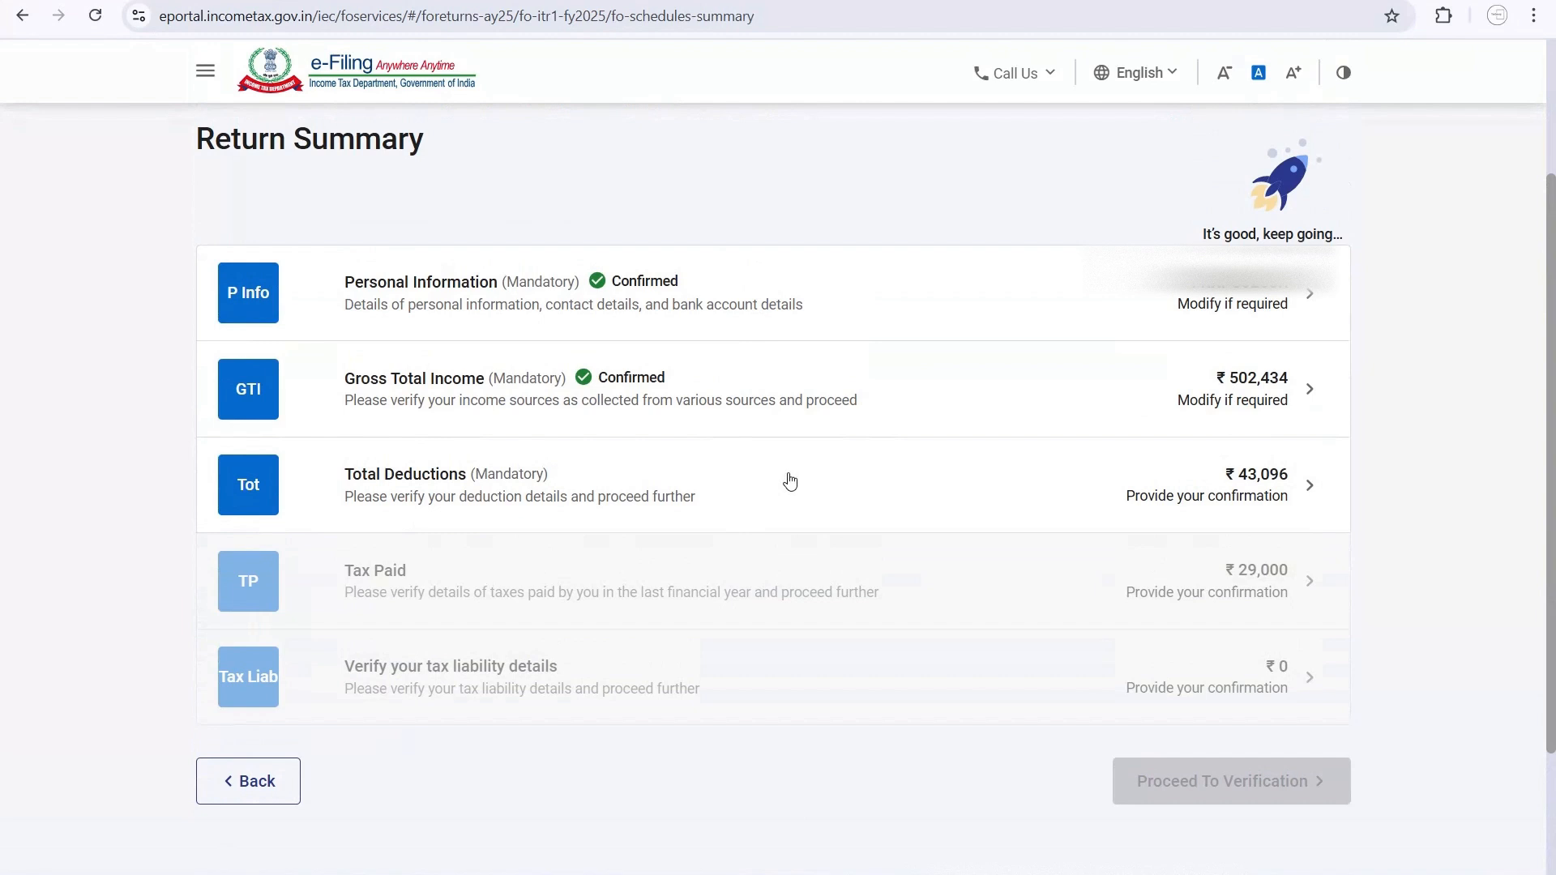
pyautogui.click(762, 484)
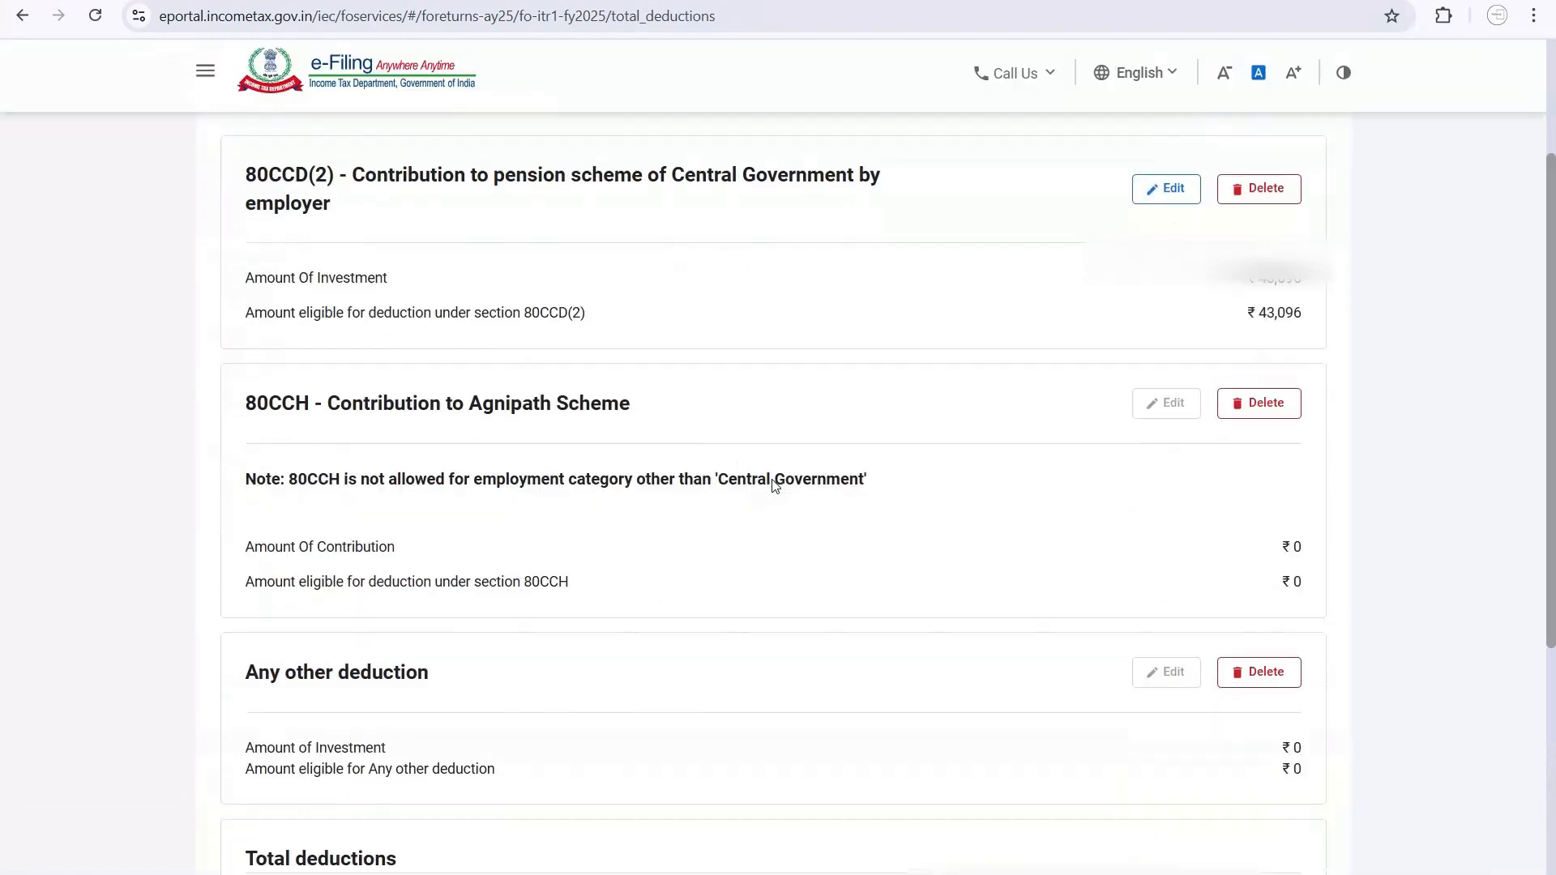
pyautogui.scroll(-1, 958, 580)
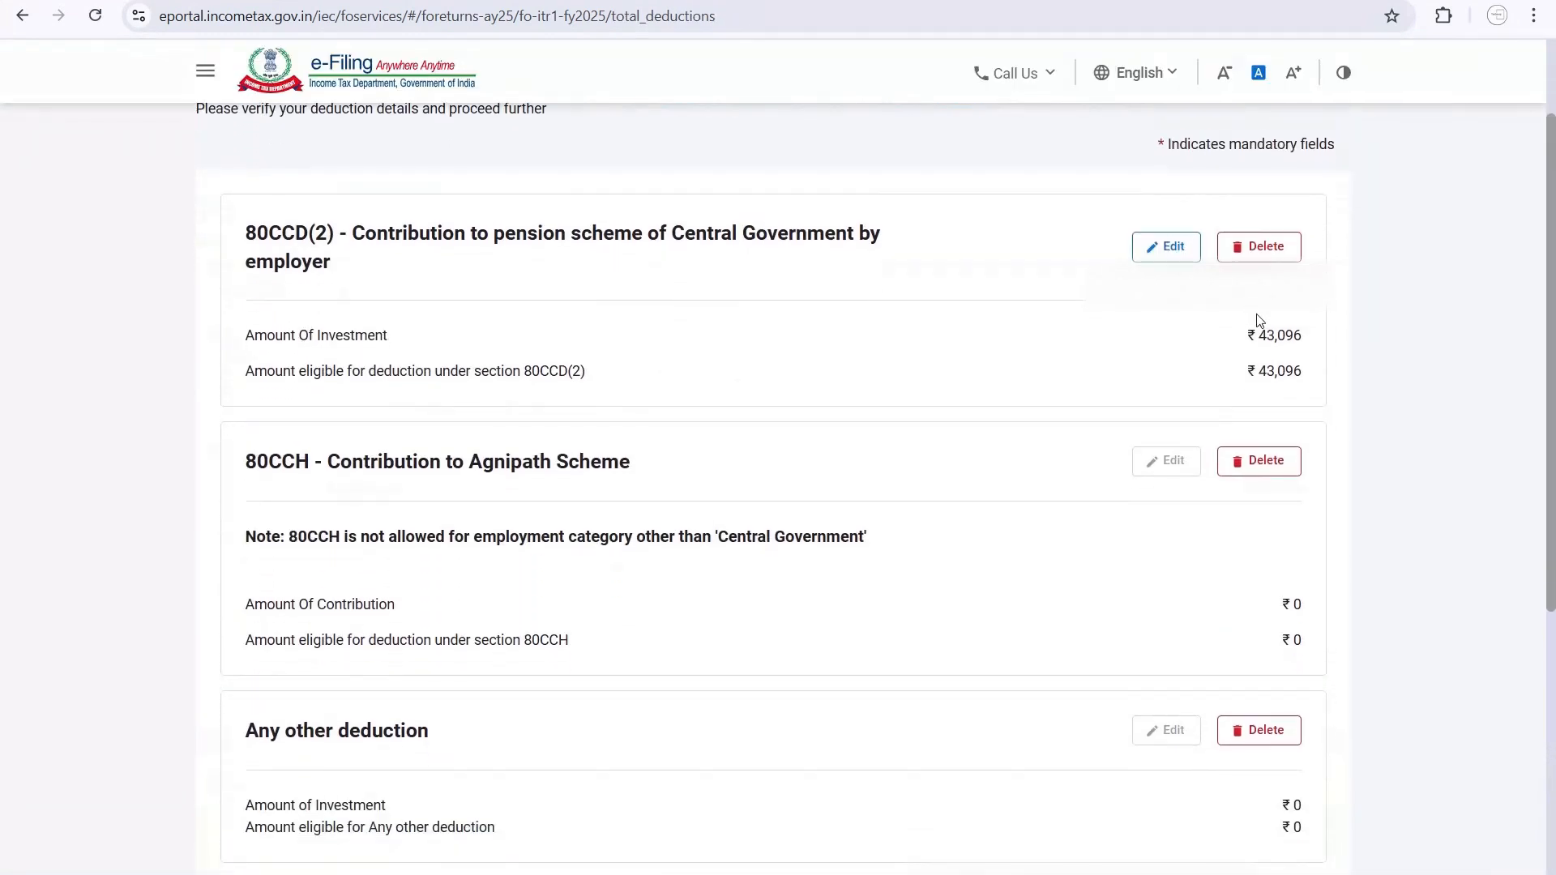
pyautogui.scroll(-5, 903, 392)
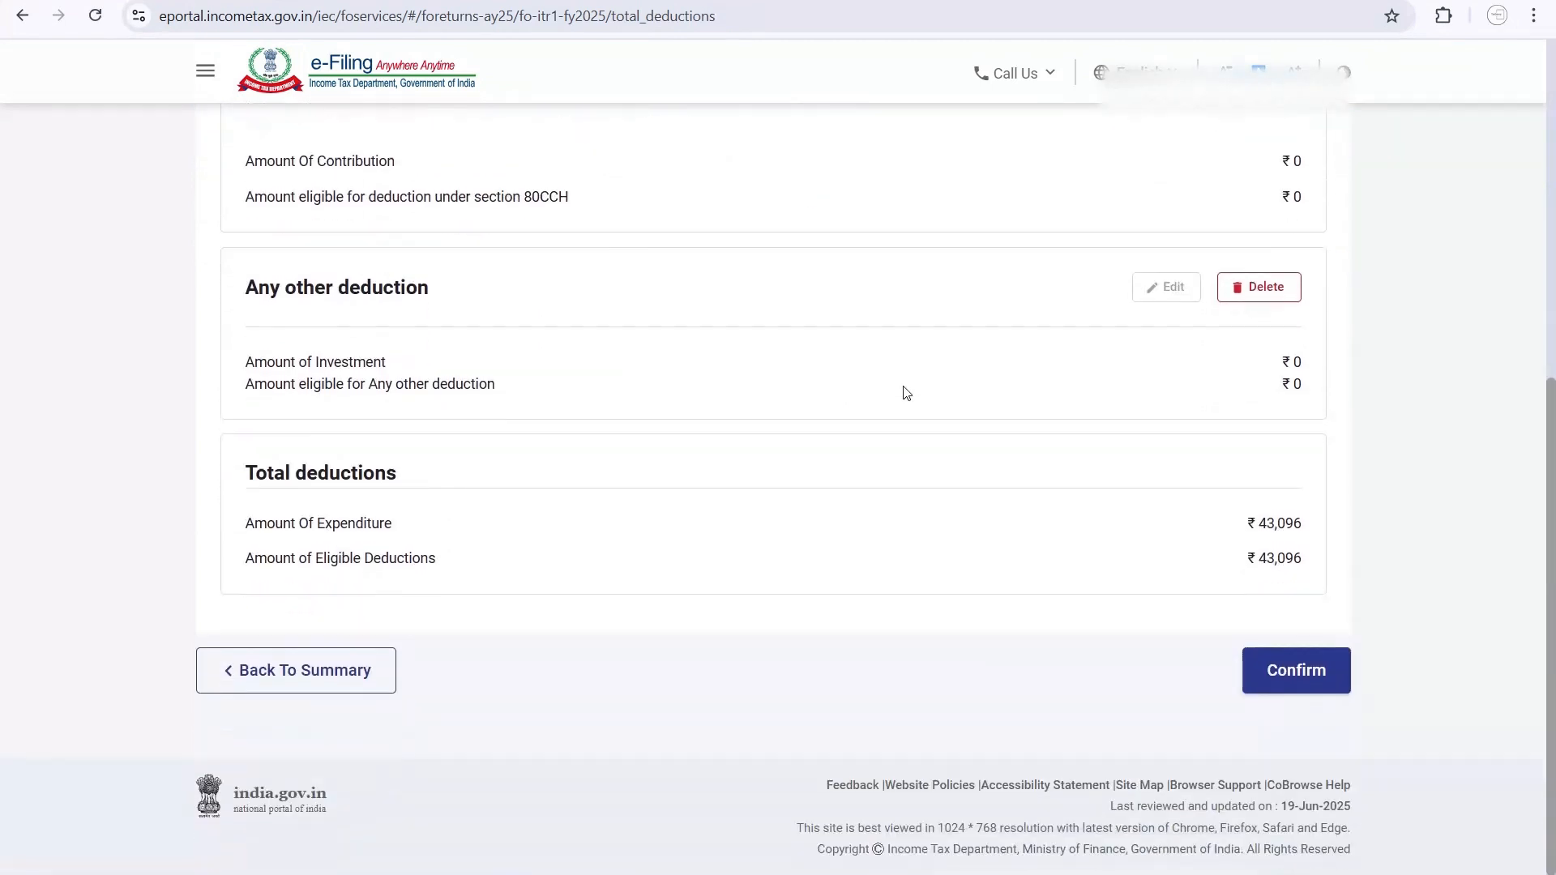
pyautogui.click(1300, 671)
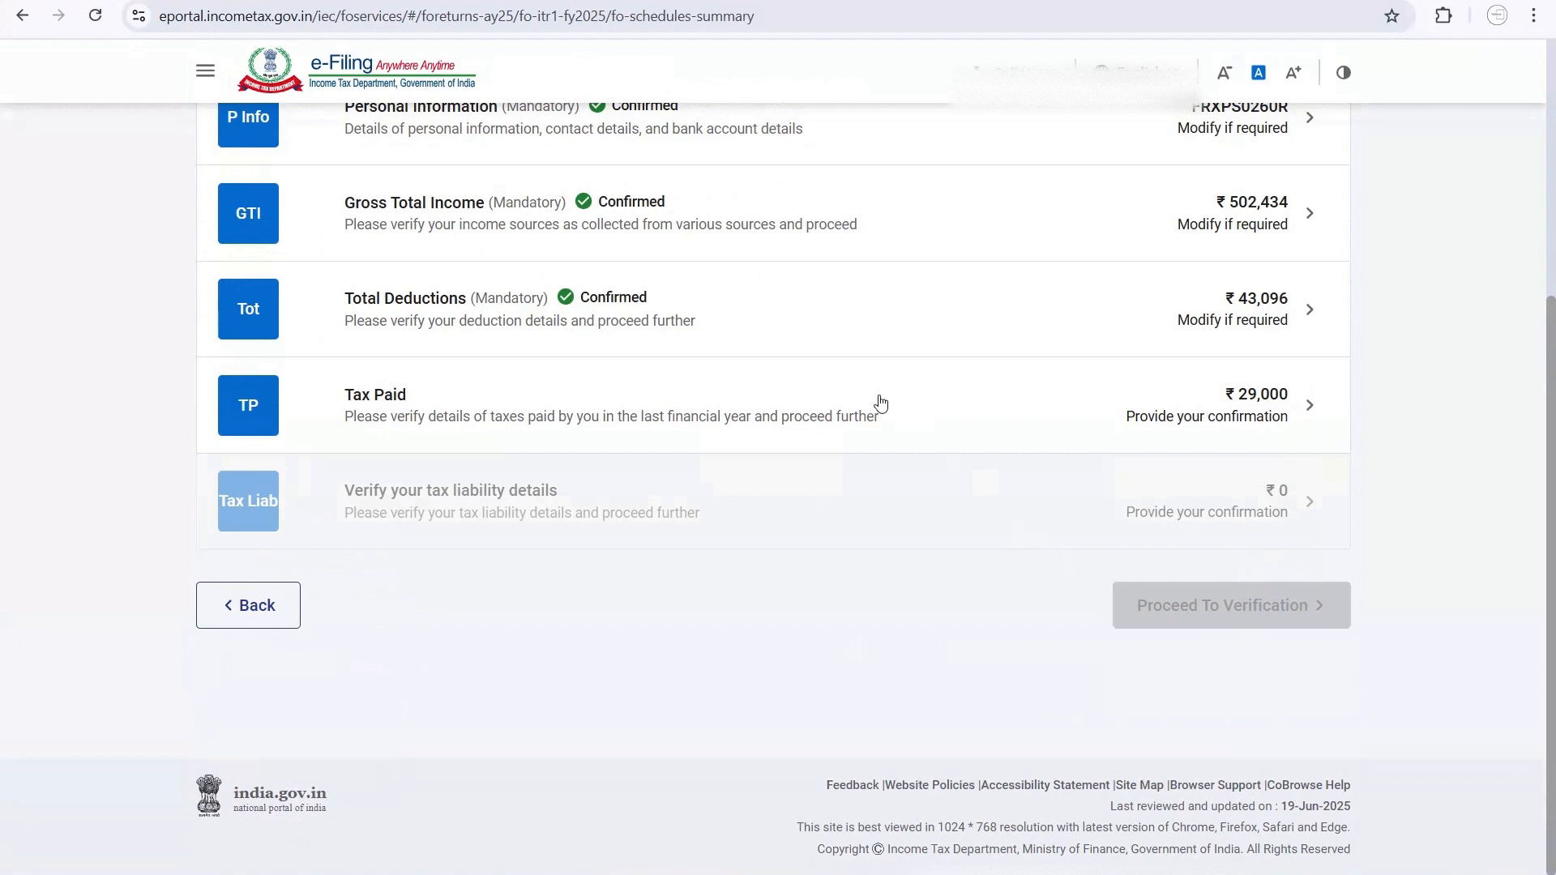
# Open the Tax Paid section, check the total taxes paid, and confirm it
pyautogui.click(813, 402)
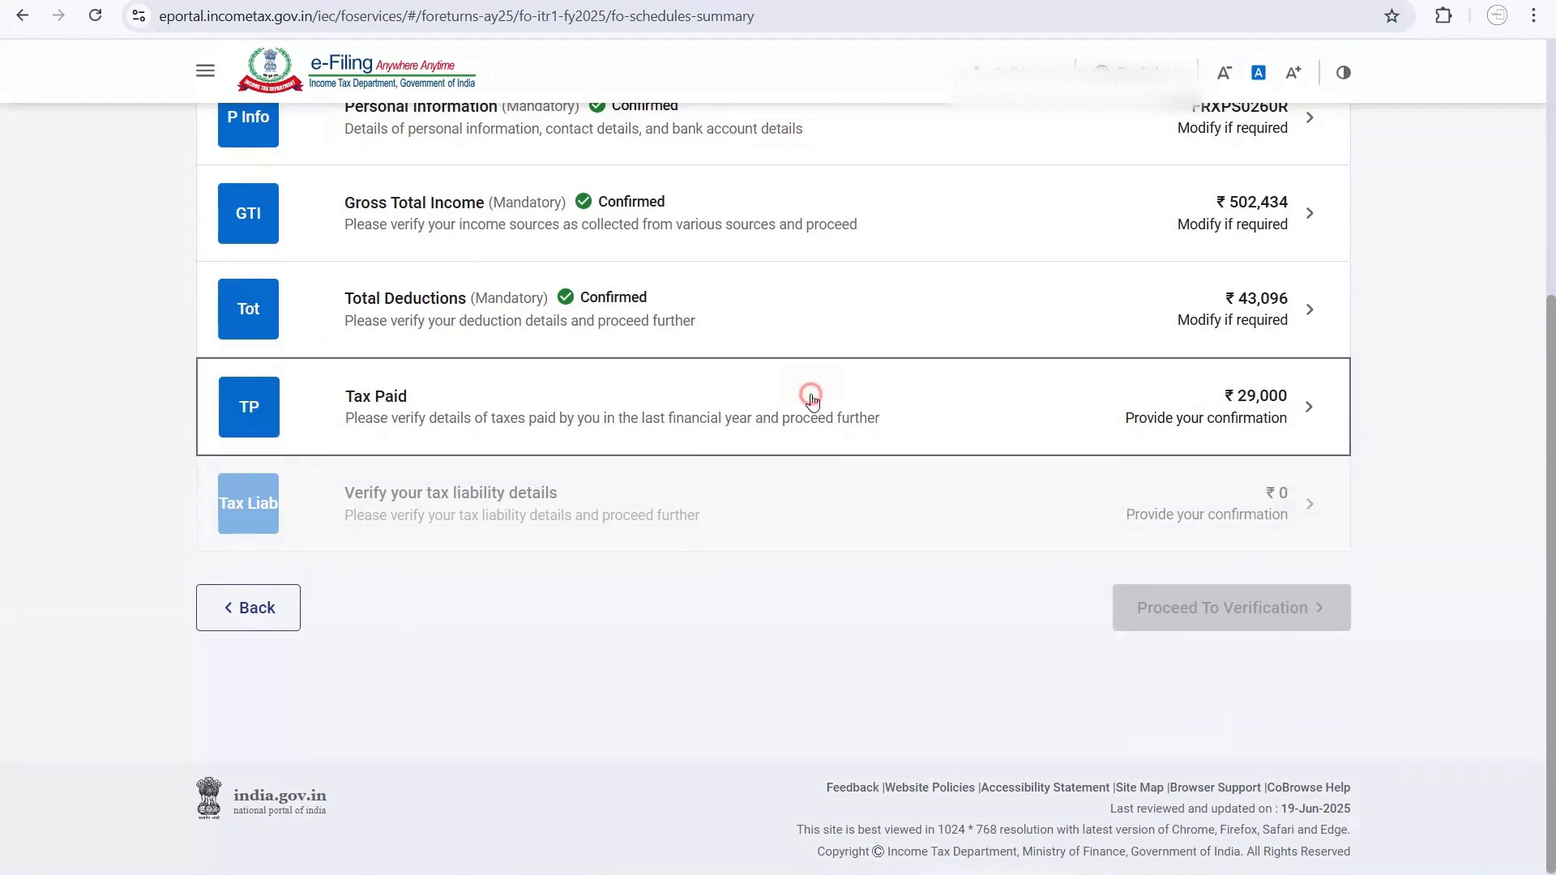
pyautogui.scroll(-3, 939, 585)
pyautogui.scroll(-1, 939, 586)
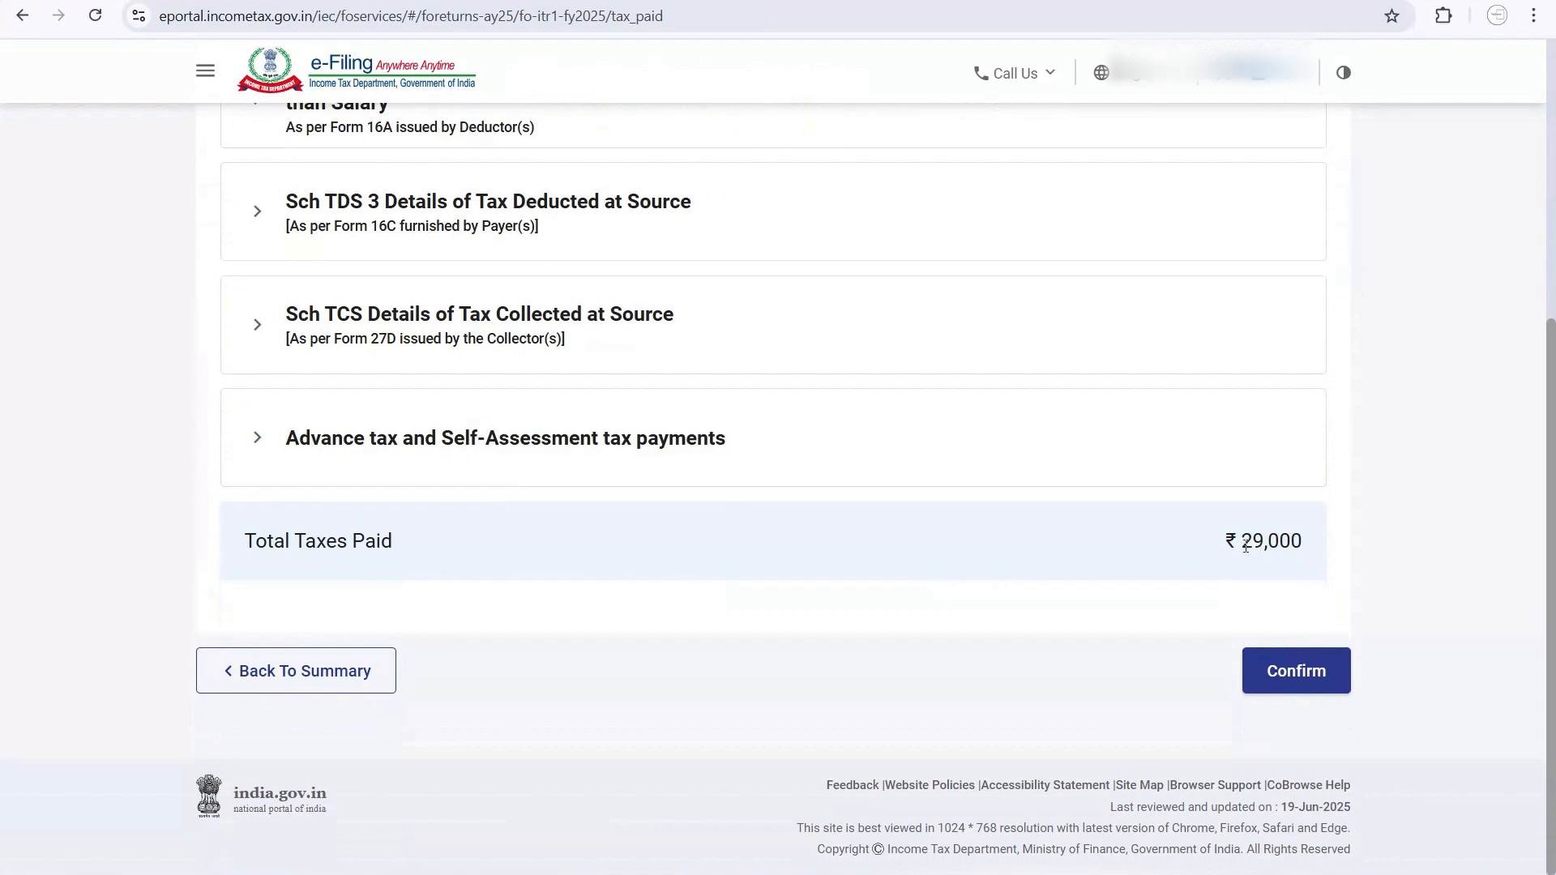
pyautogui.click(1275, 675)
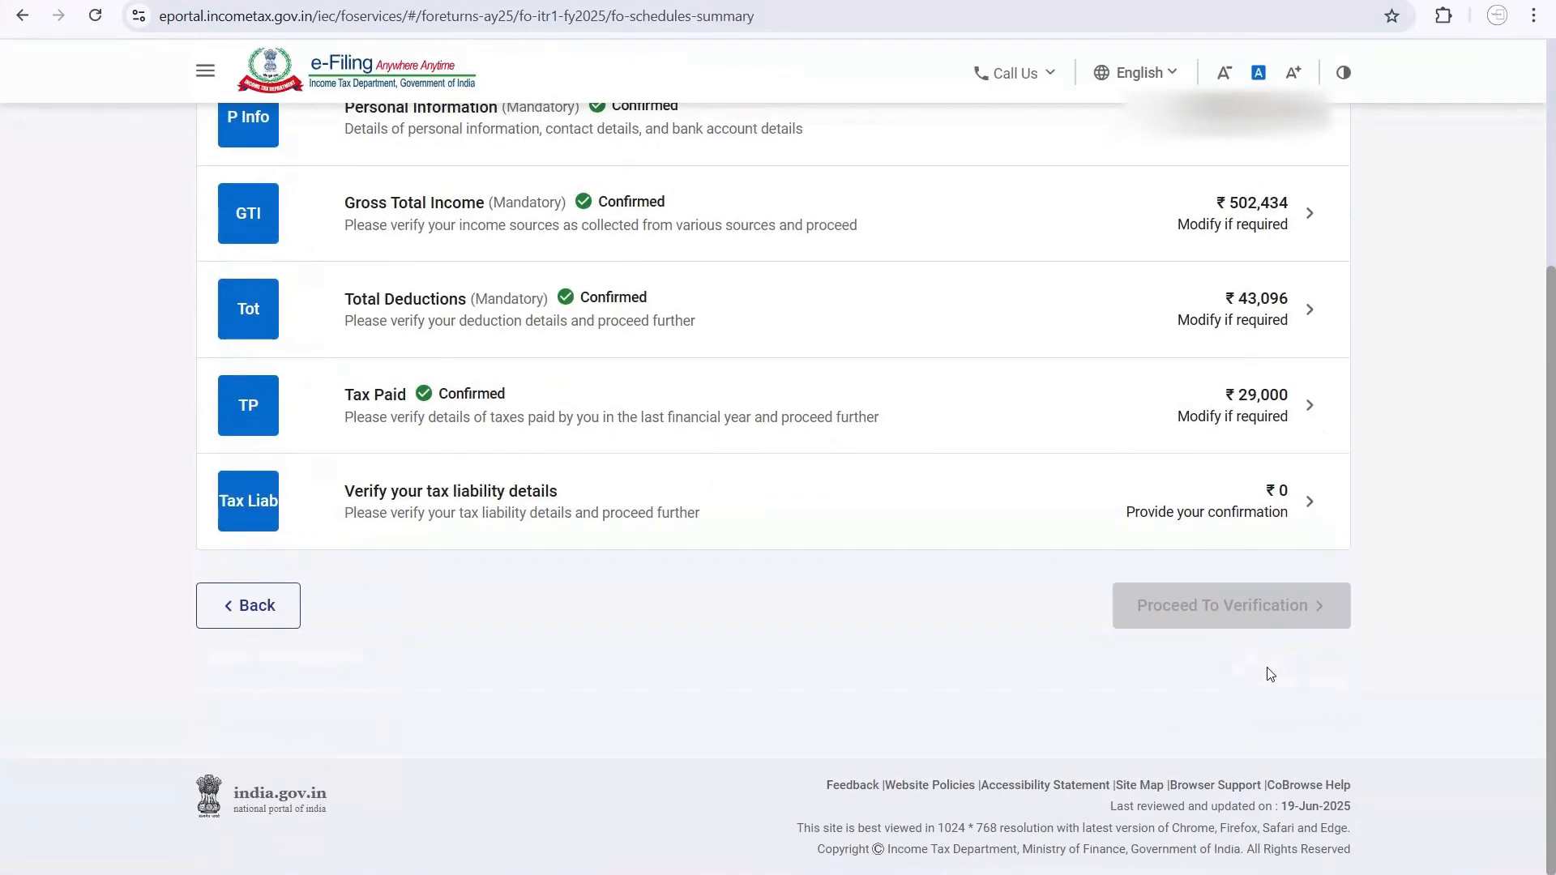
# Open the tax liability details, review the income and tax computation, and confirm them
pyautogui.scroll(4, 894, 642)
pyautogui.scroll(-3, 893, 641)
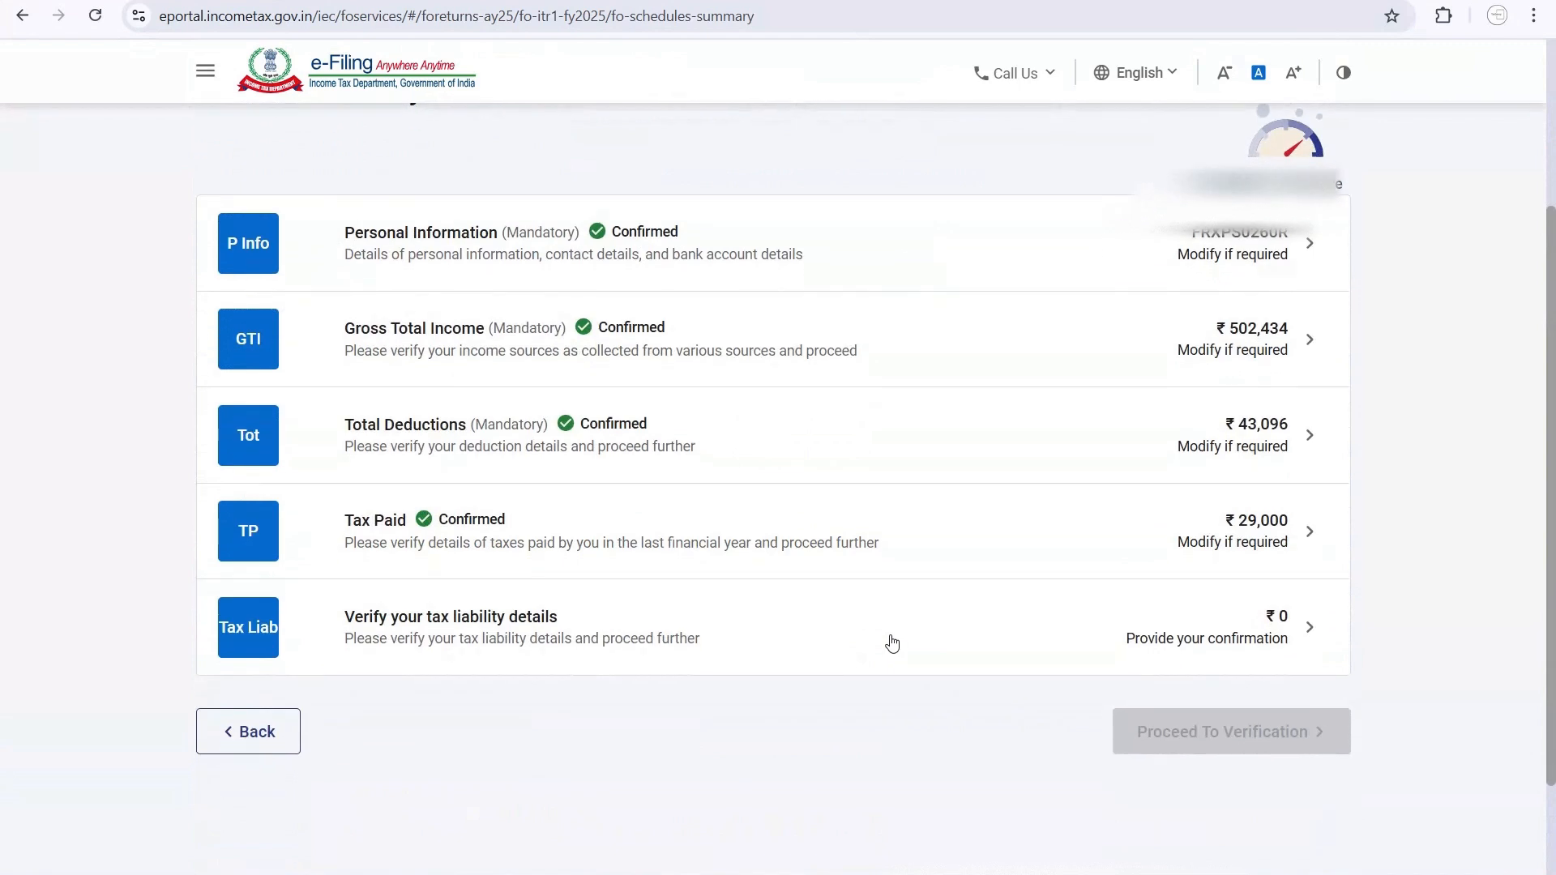
pyautogui.click(681, 622)
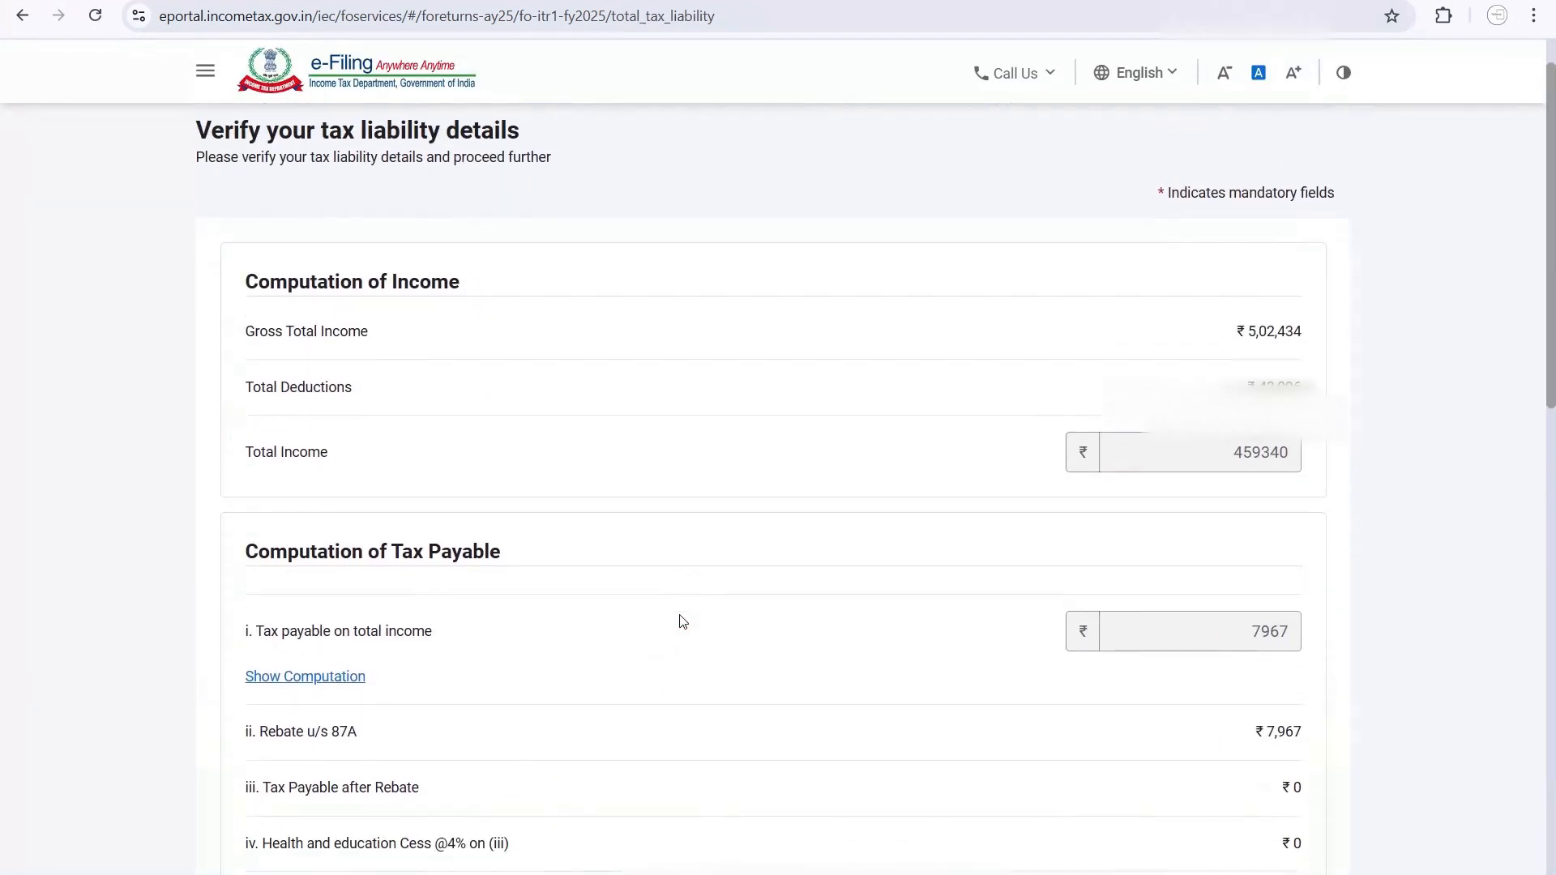
pyautogui.scroll(-12, 681, 622)
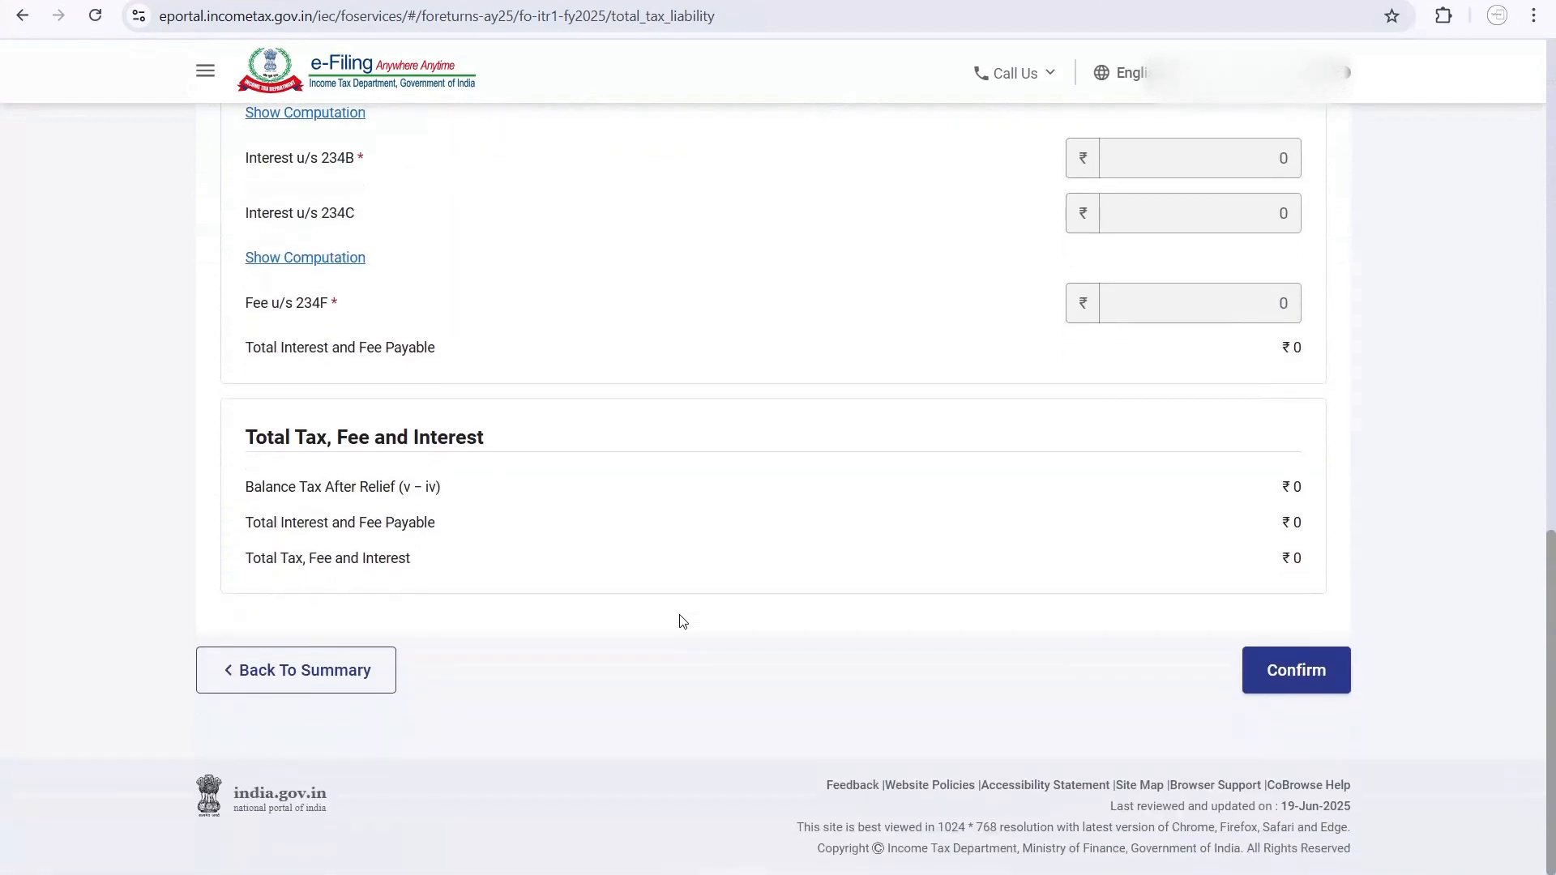
pyautogui.click(1287, 670)
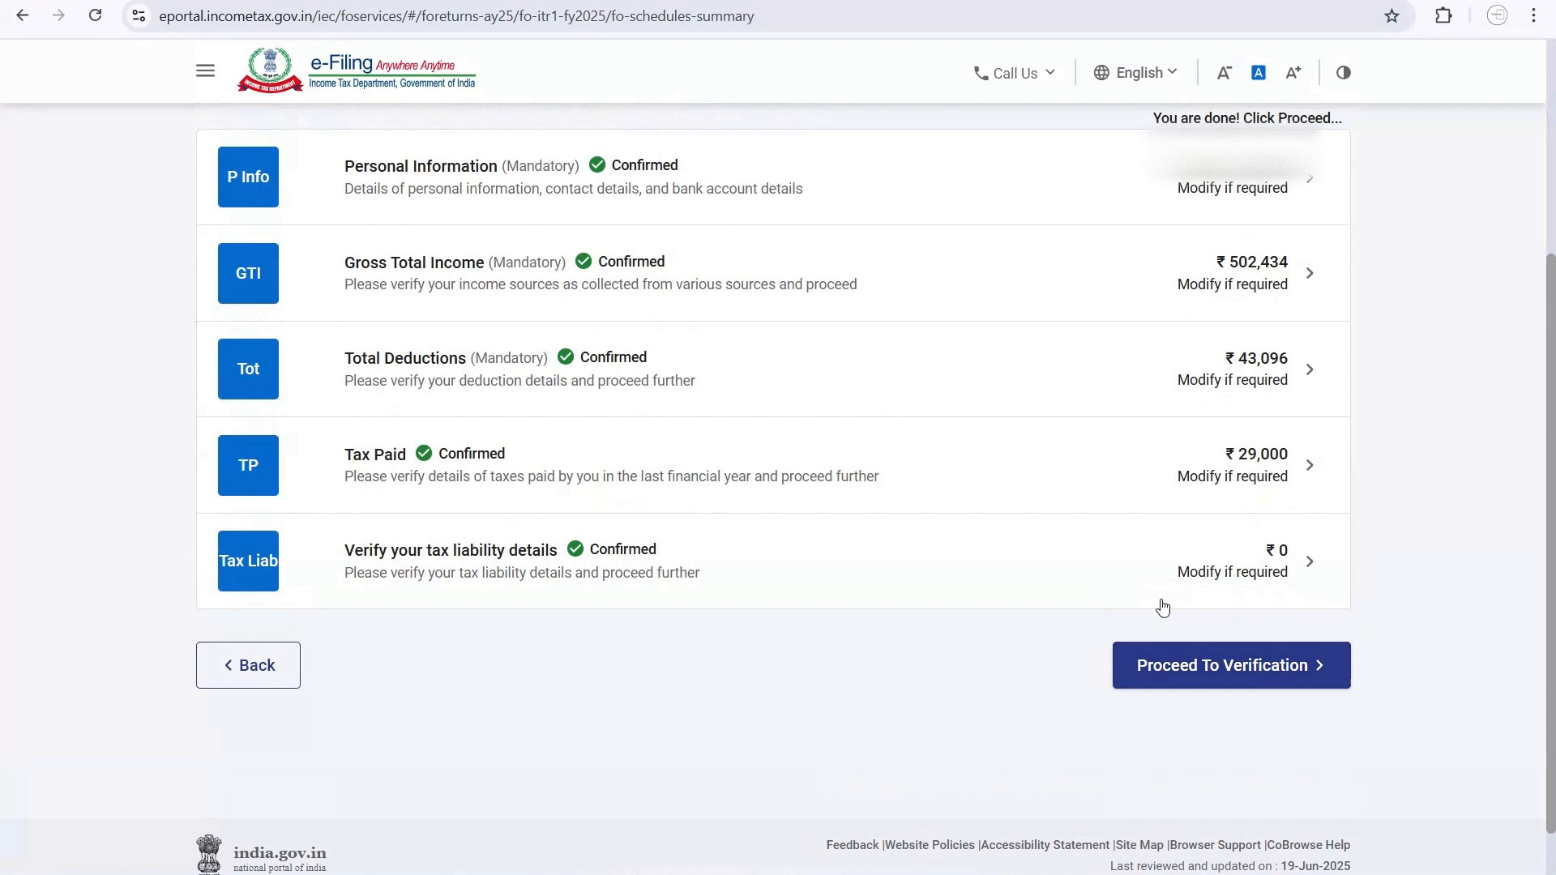
# Check that every section in the Return Summary is confirmed and proceed to verification
pyautogui.scroll(2, 667, 434)
pyautogui.scroll(-2, 667, 434)
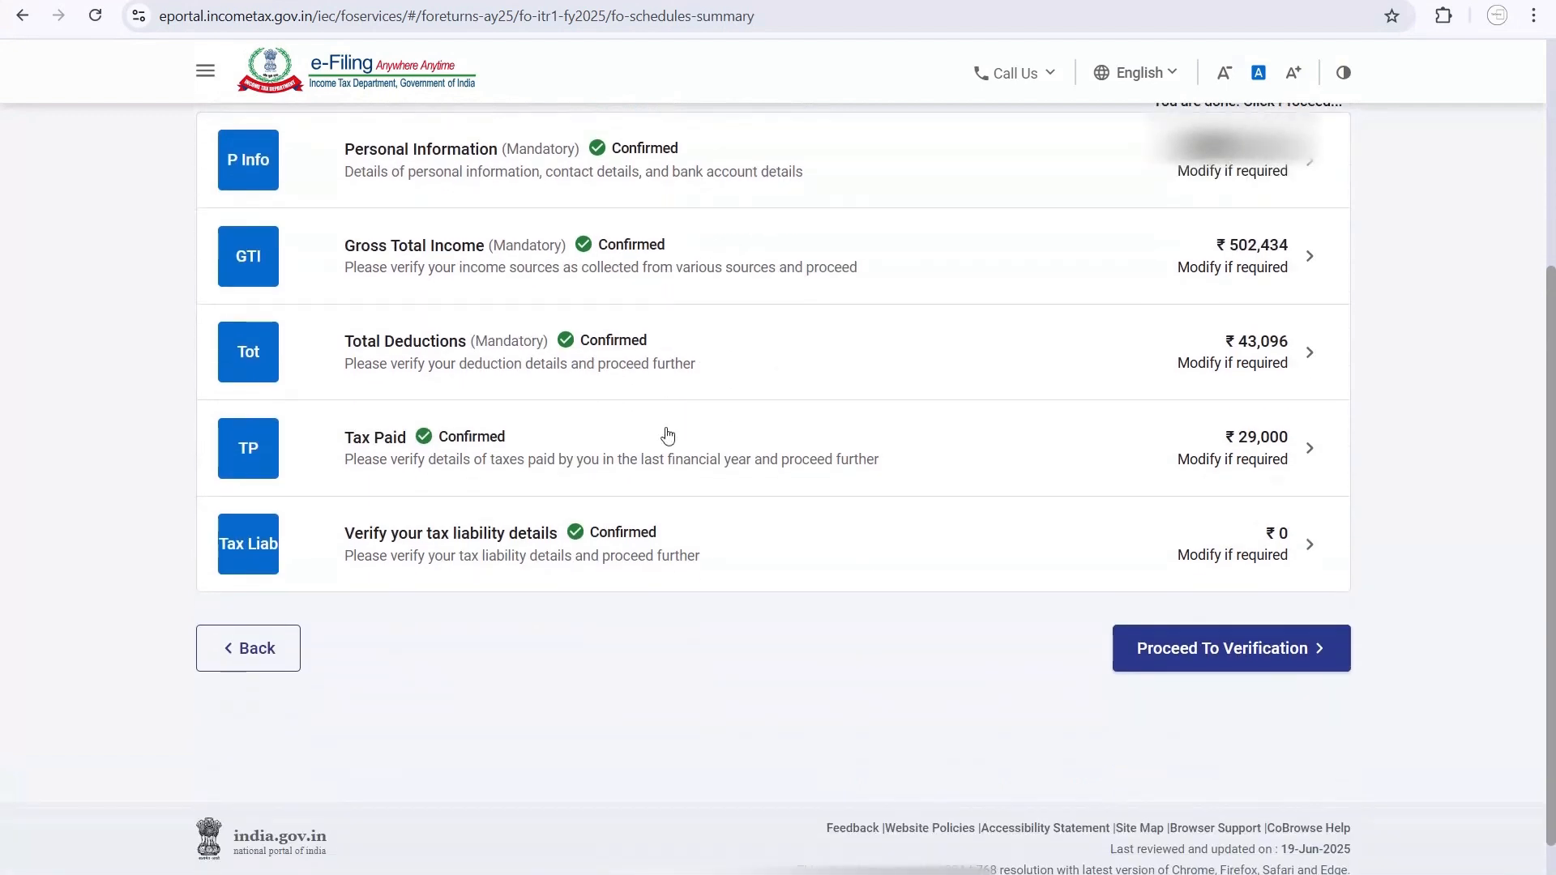
pyautogui.click(1229, 664)
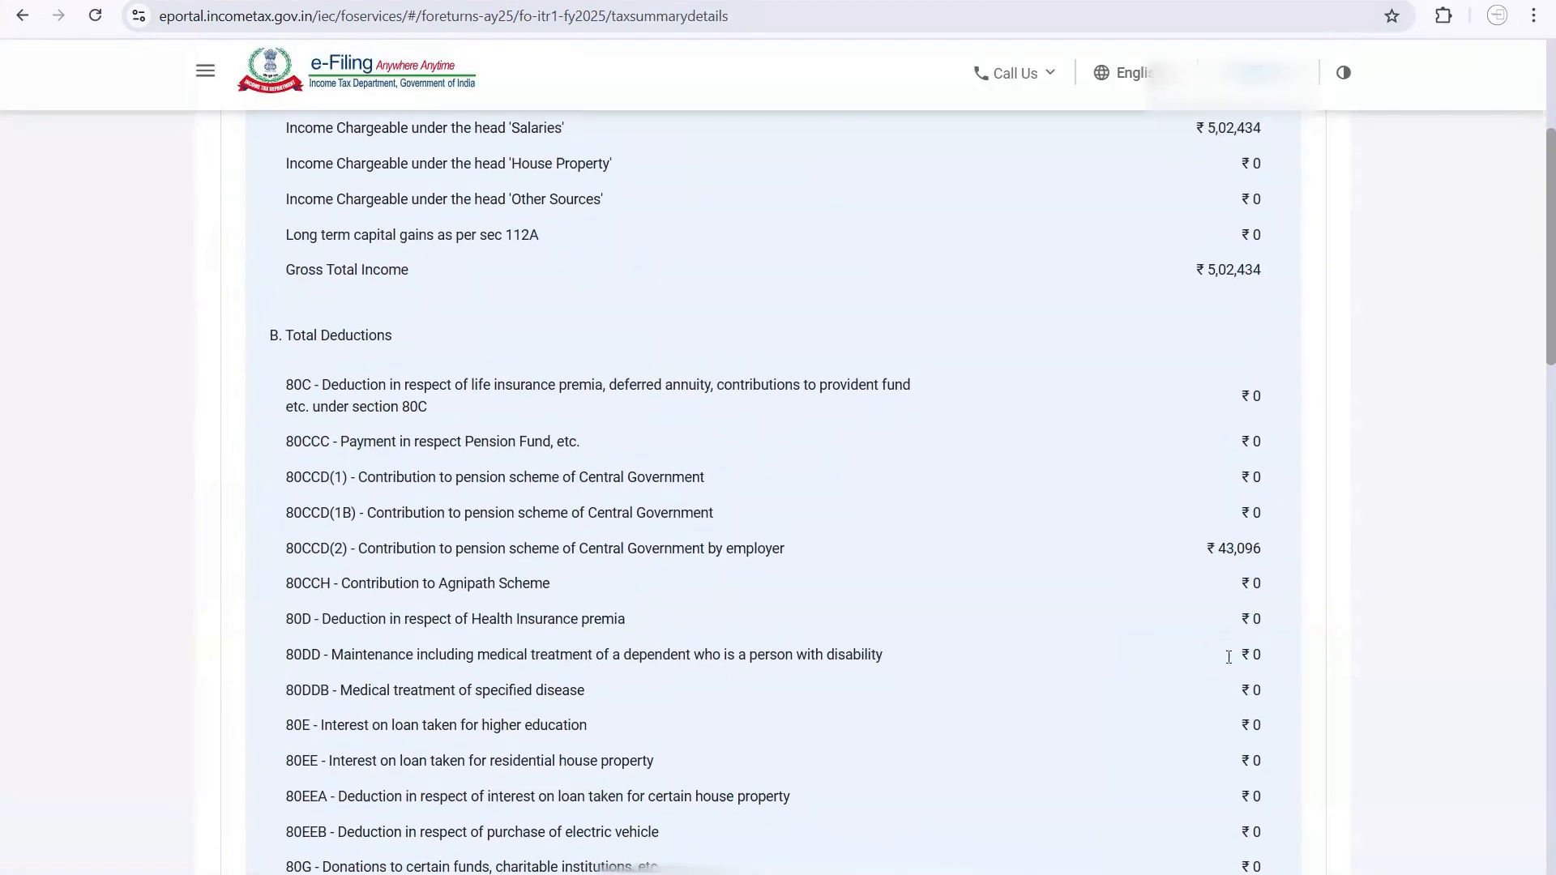
# Review the refund eligibility and taxable income calculation in the tax summary, and open the return's preview and submit page
pyautogui.scroll(2, 950, 500)
pyautogui.scroll(-5, 950, 500)
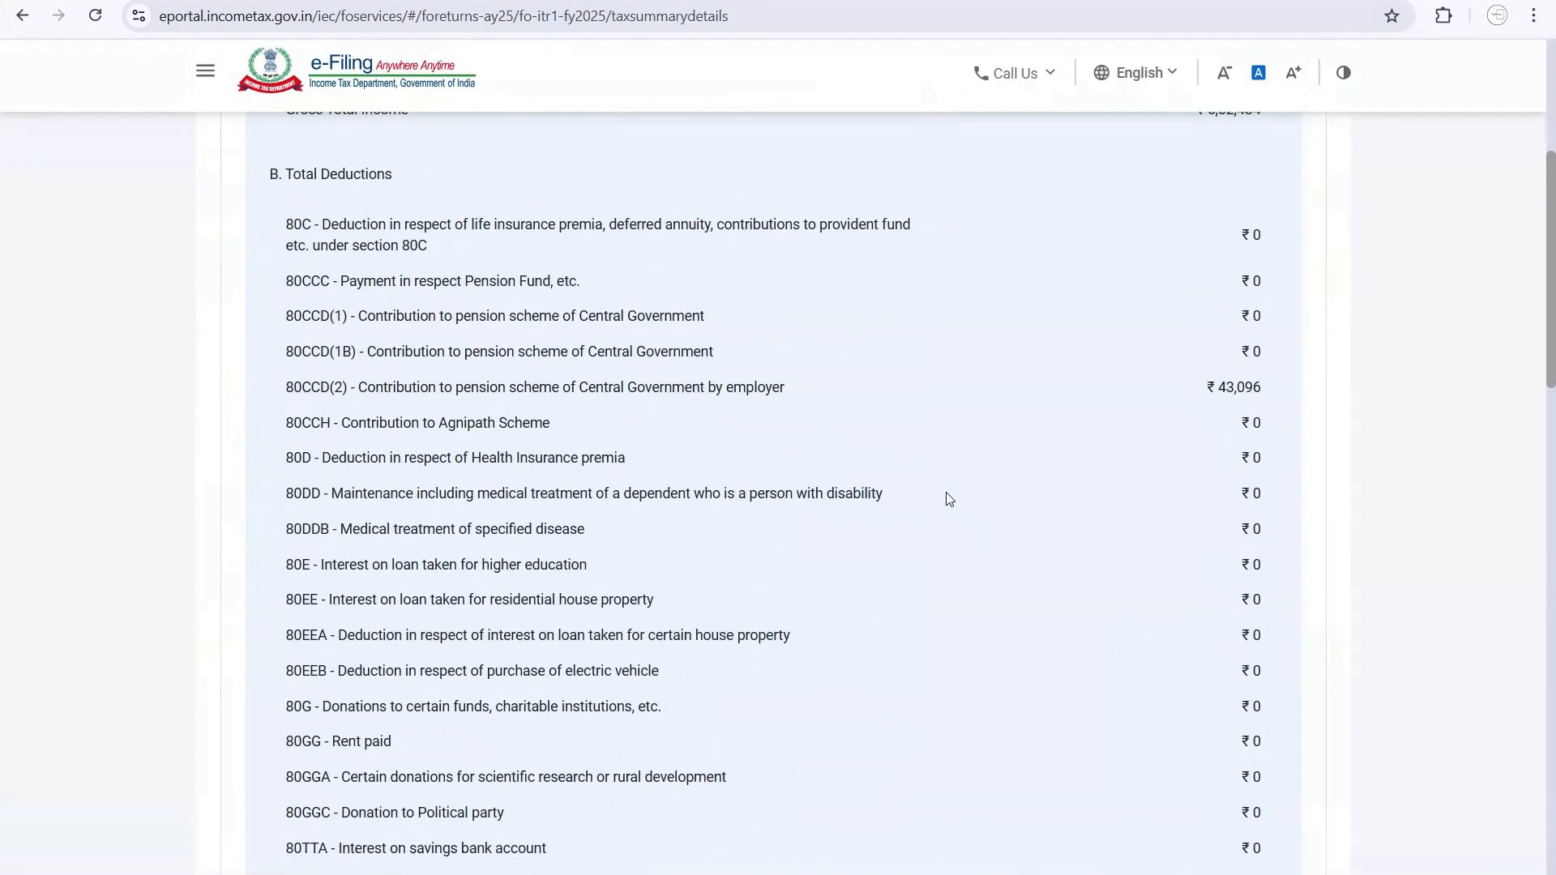
pyautogui.scroll(6, 949, 500)
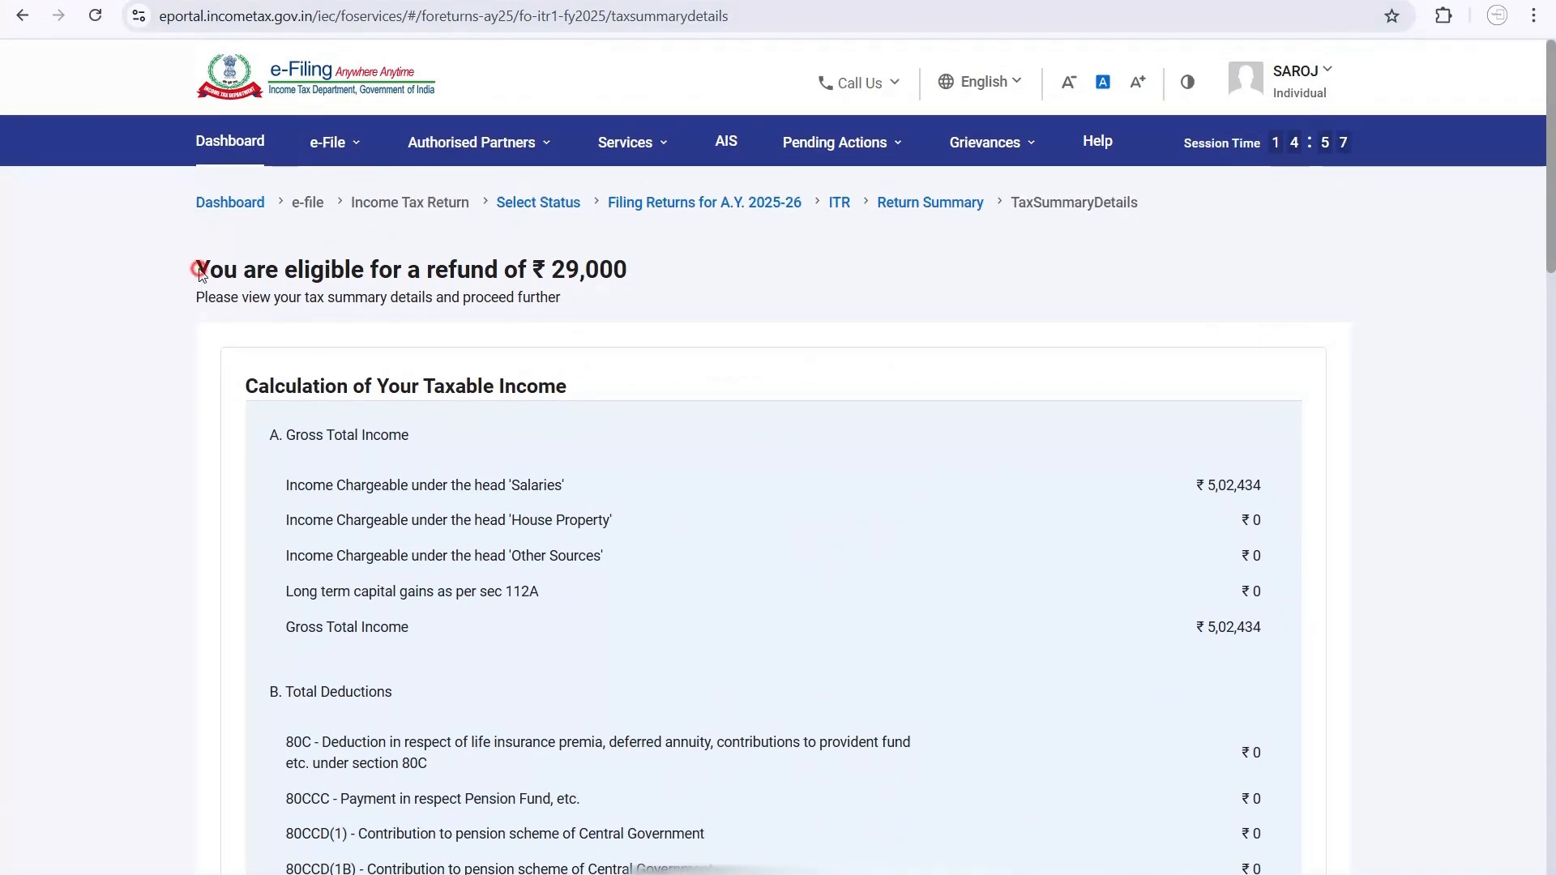
pyautogui.moveTo(197, 280); pyautogui.dragTo(633, 277)
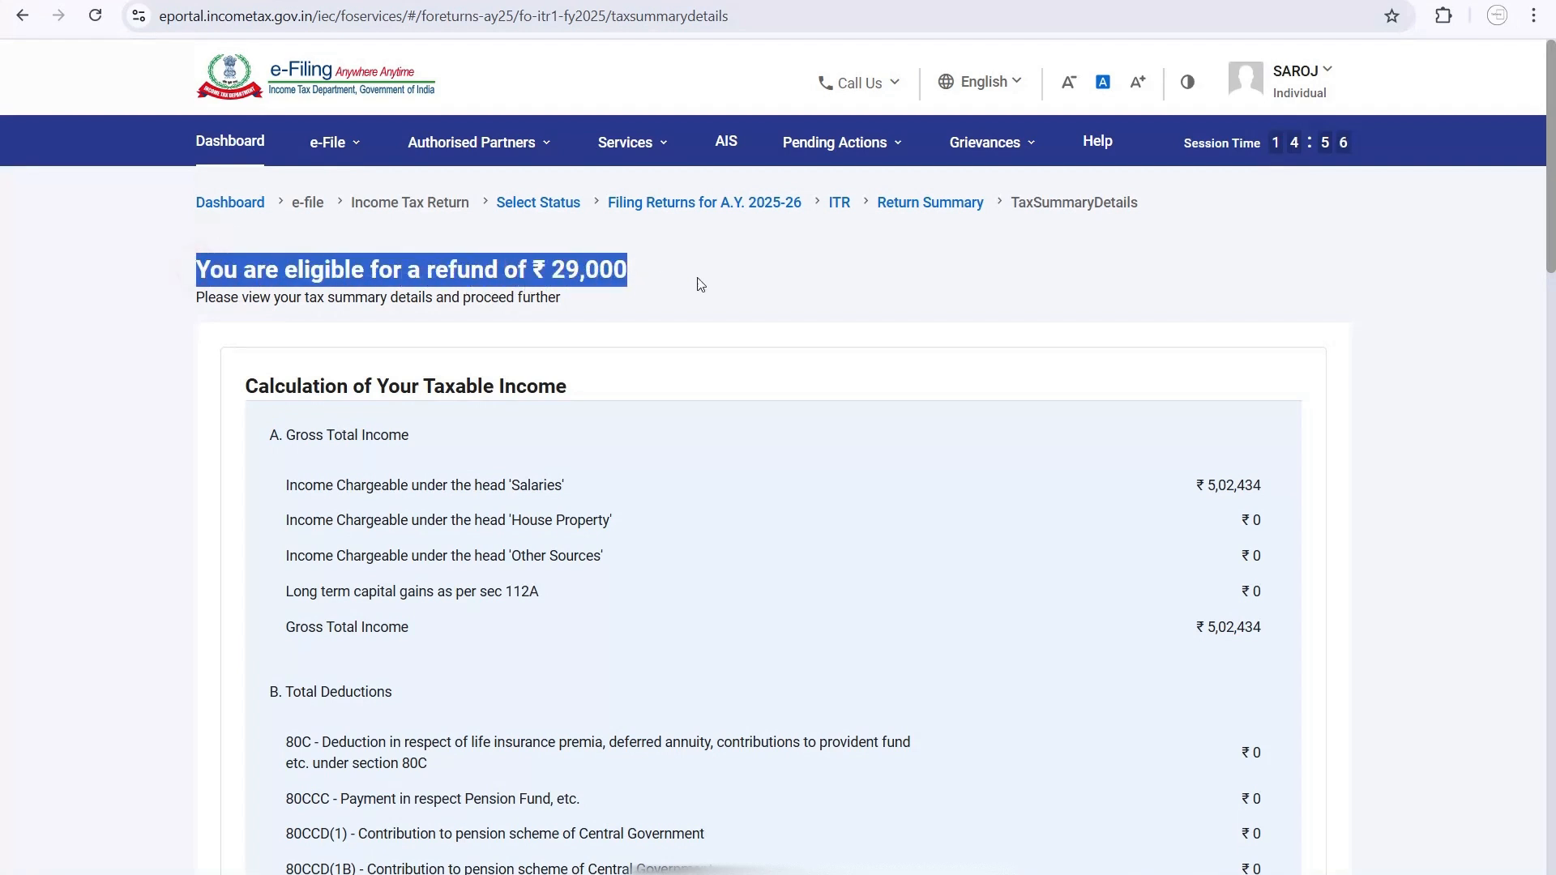
pyautogui.click(726, 289)
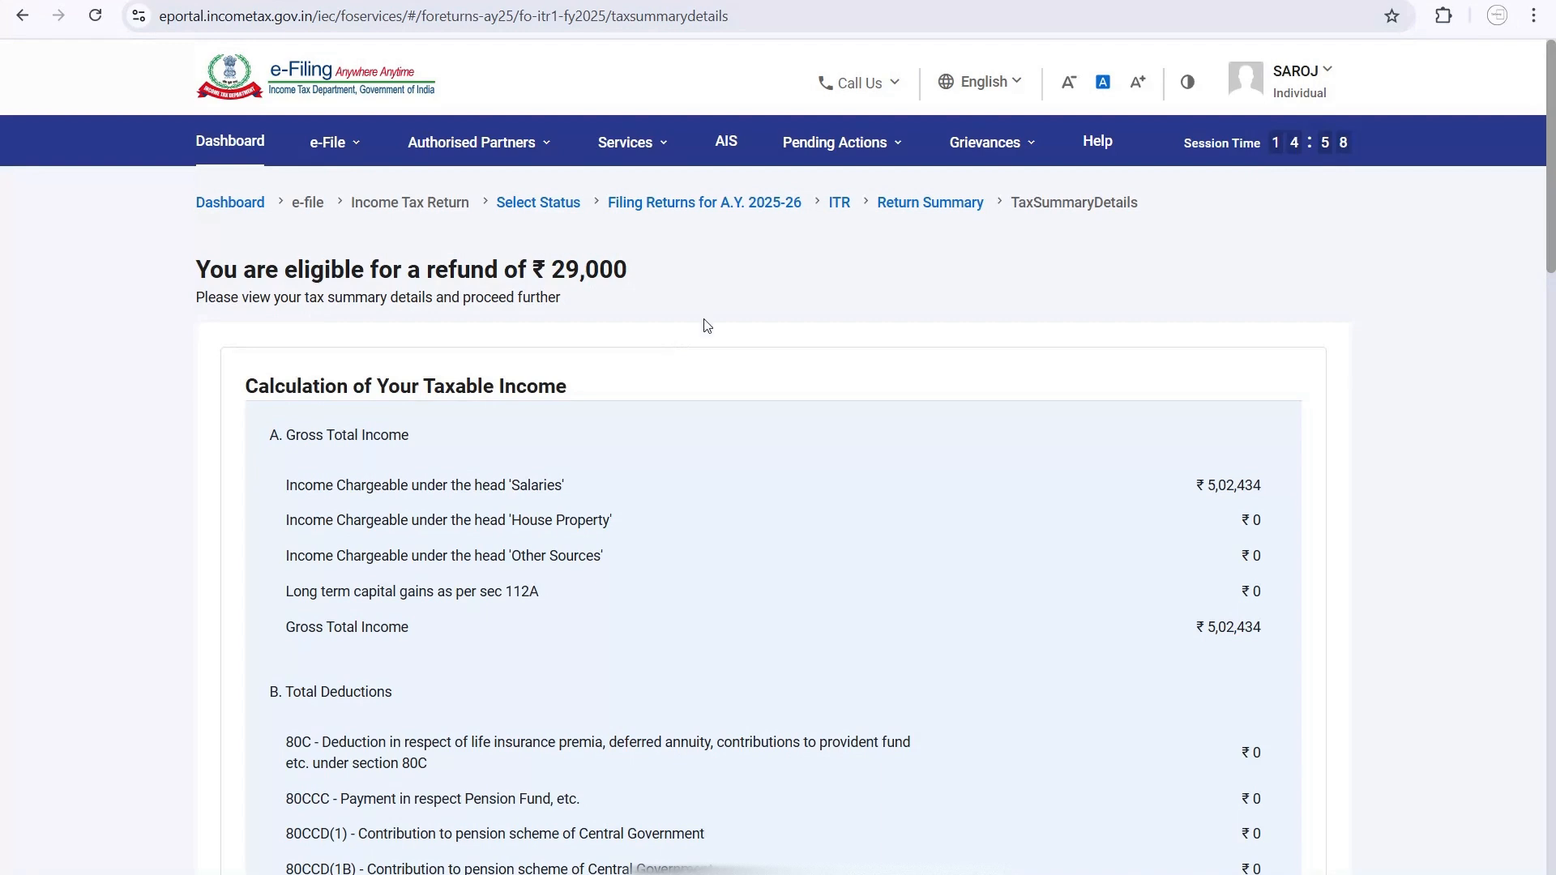
pyautogui.scroll(-12, 702, 323)
pyautogui.scroll(-15, 704, 325)
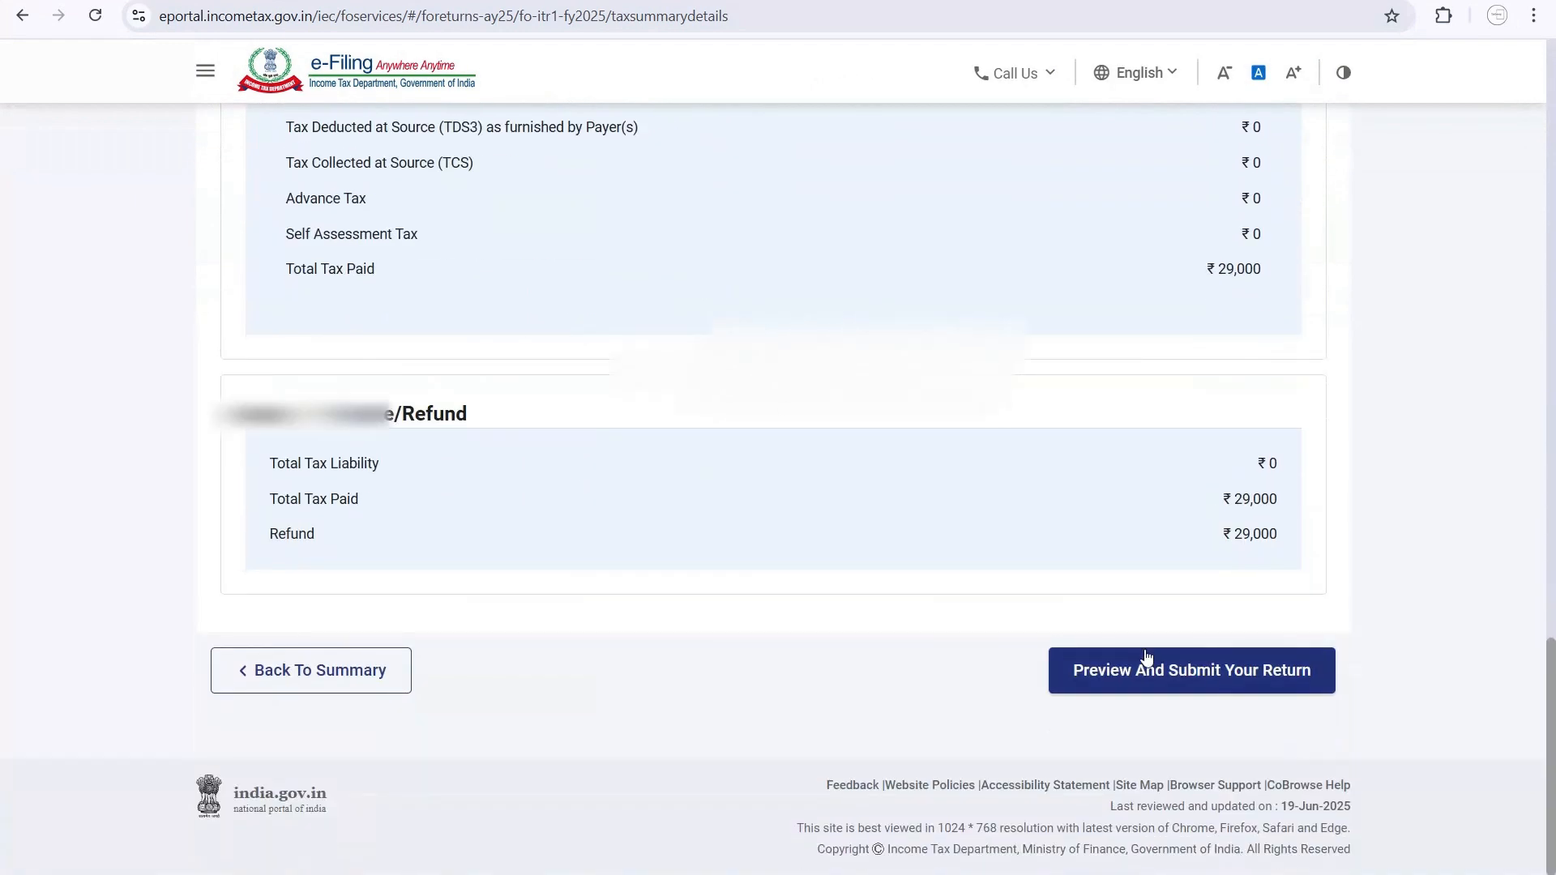
pyautogui.click(1171, 690)
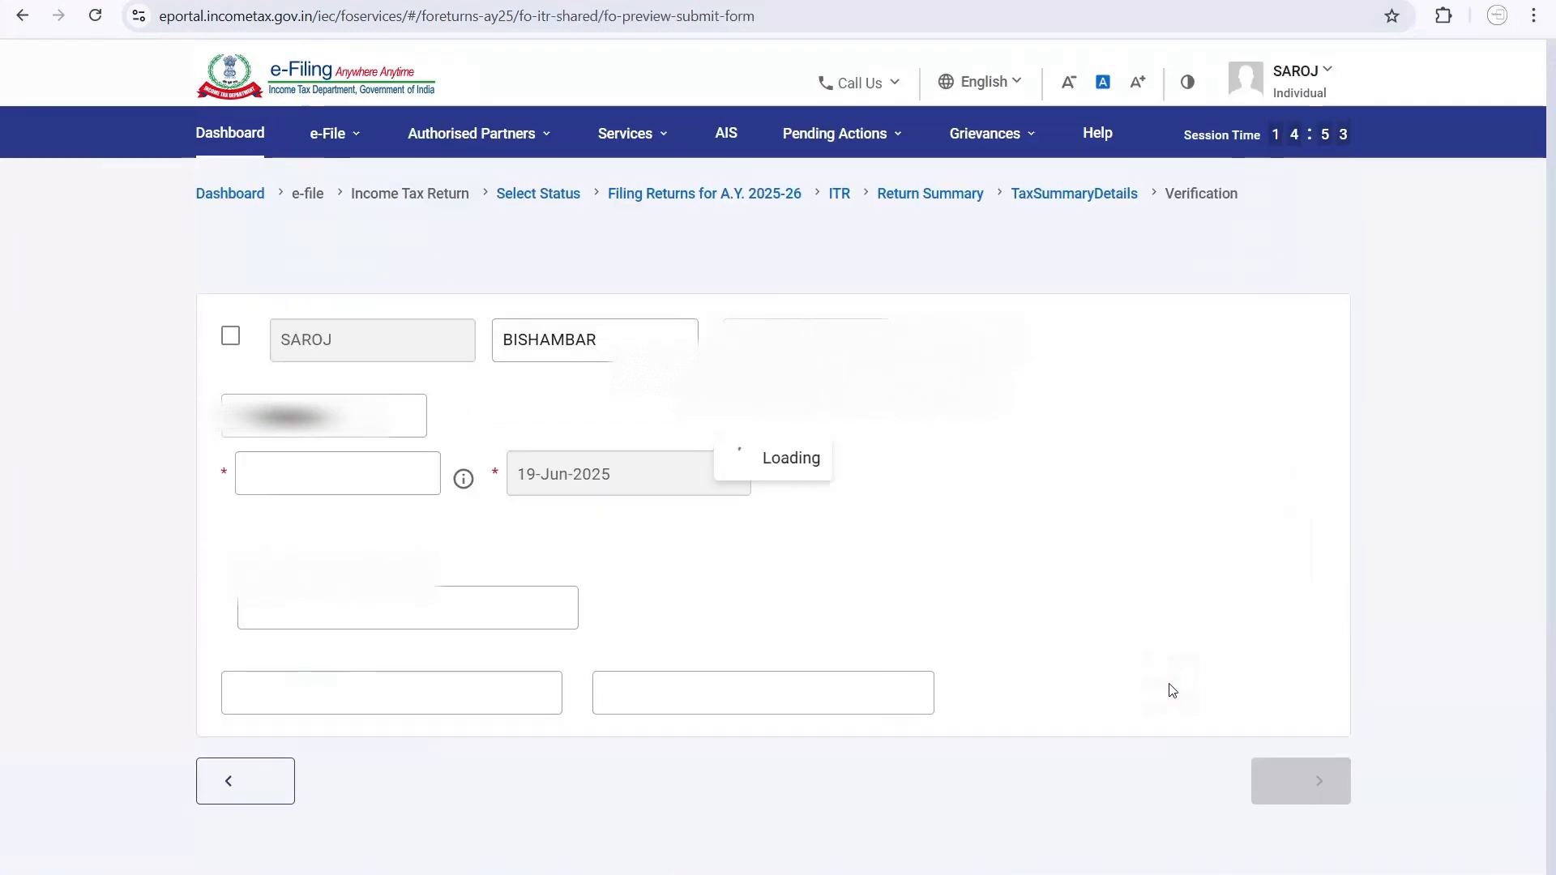
# Accept the declaration in the capacity of Self, enter UP as the place, and proceed to validation
pyautogui.click(230, 385)
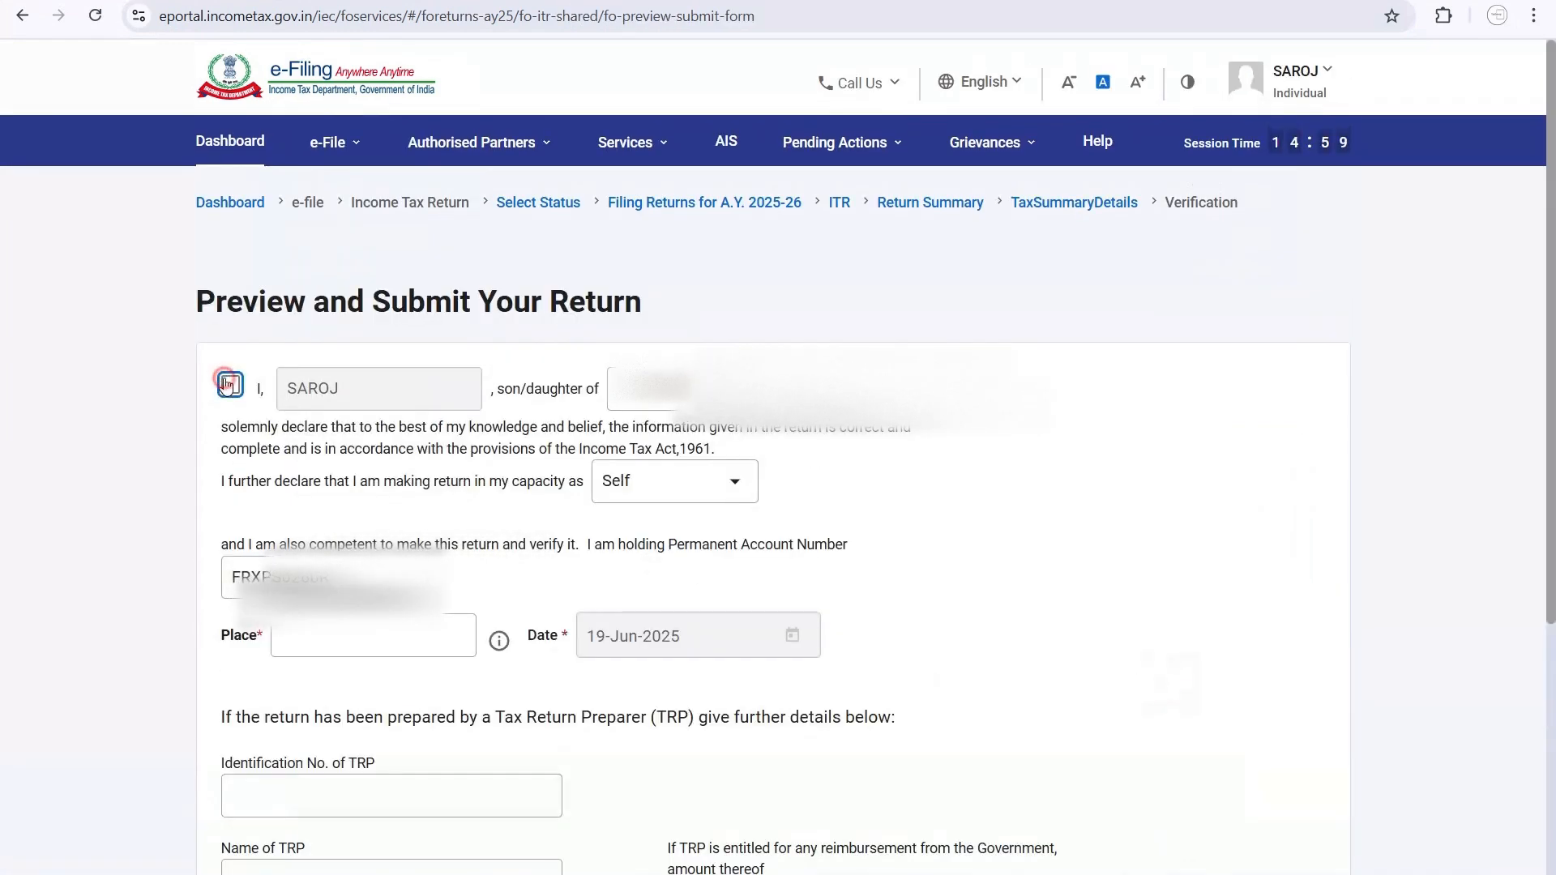
pyautogui.scroll(-3, 480, 530)
pyautogui.scroll(-2, 480, 530)
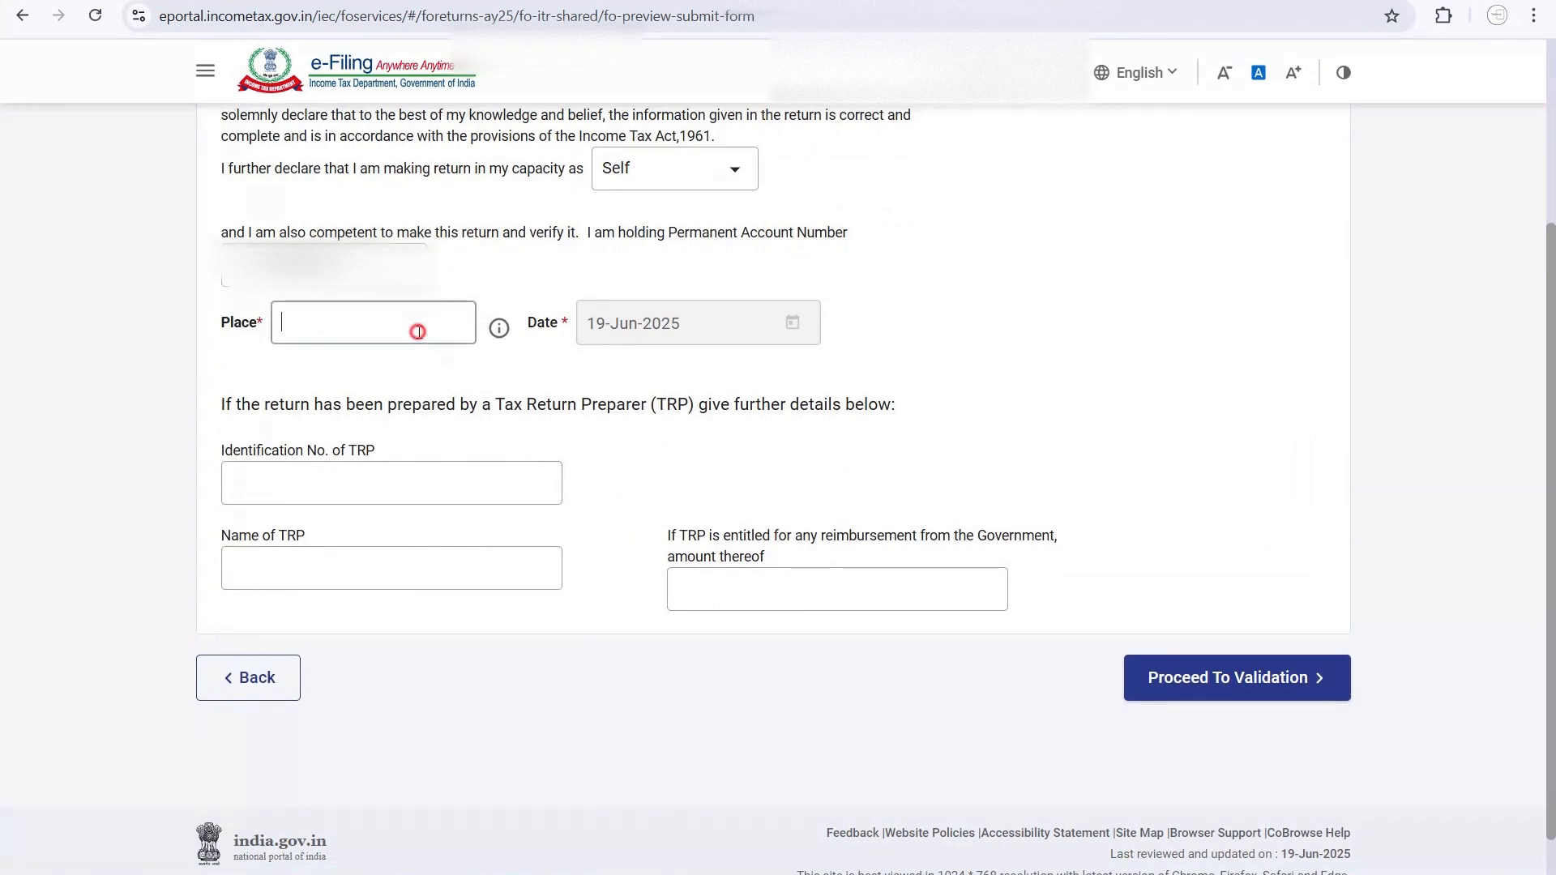
pyautogui.click(415, 331)
pyautogui.click(417, 402)
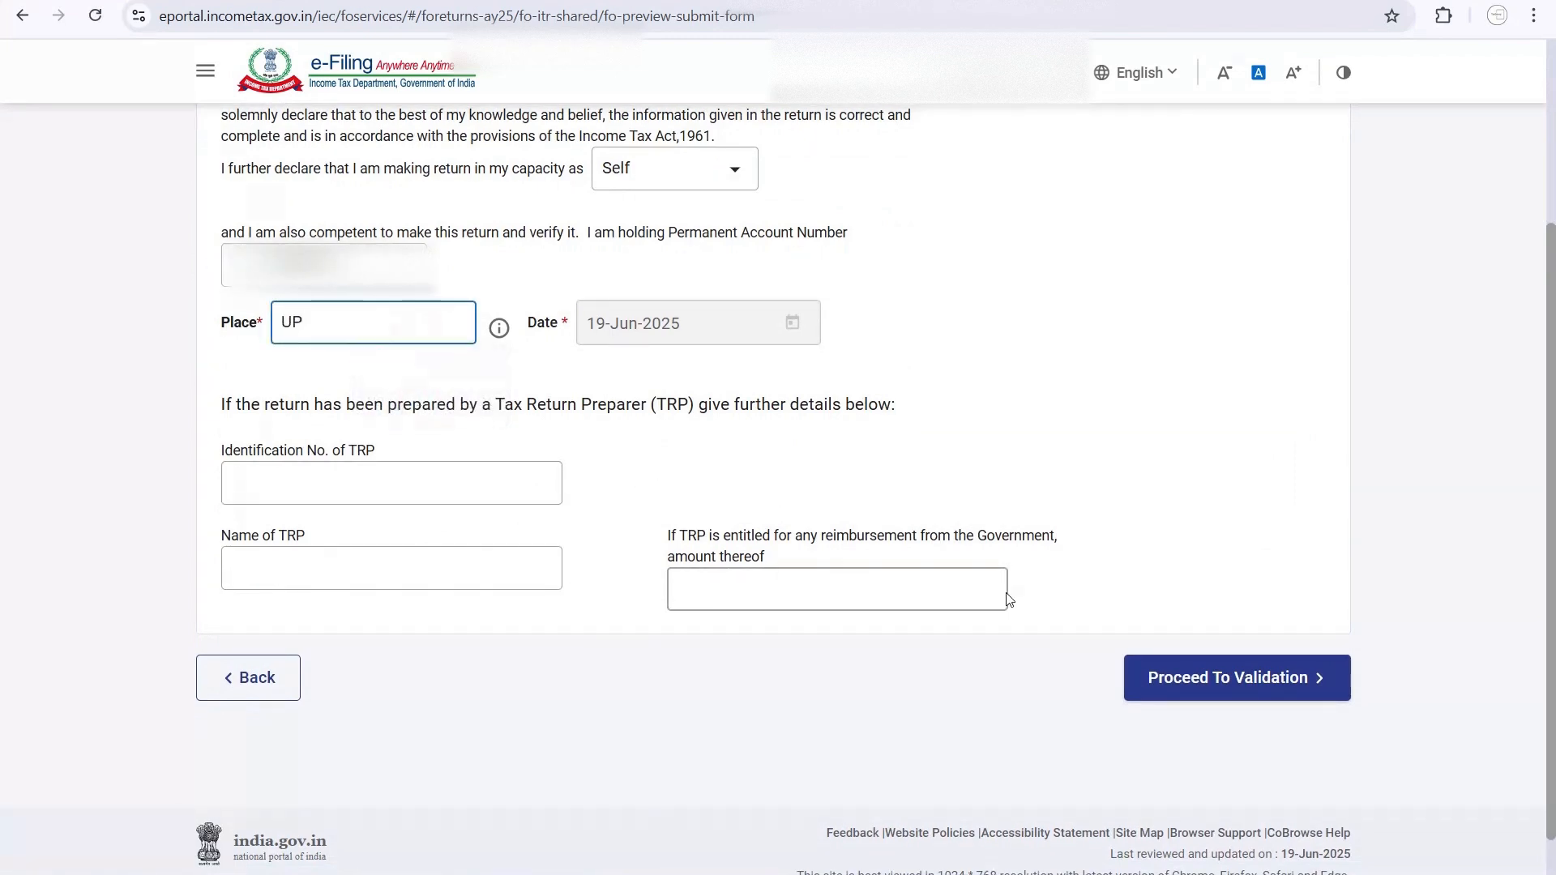
pyautogui.click(1238, 671)
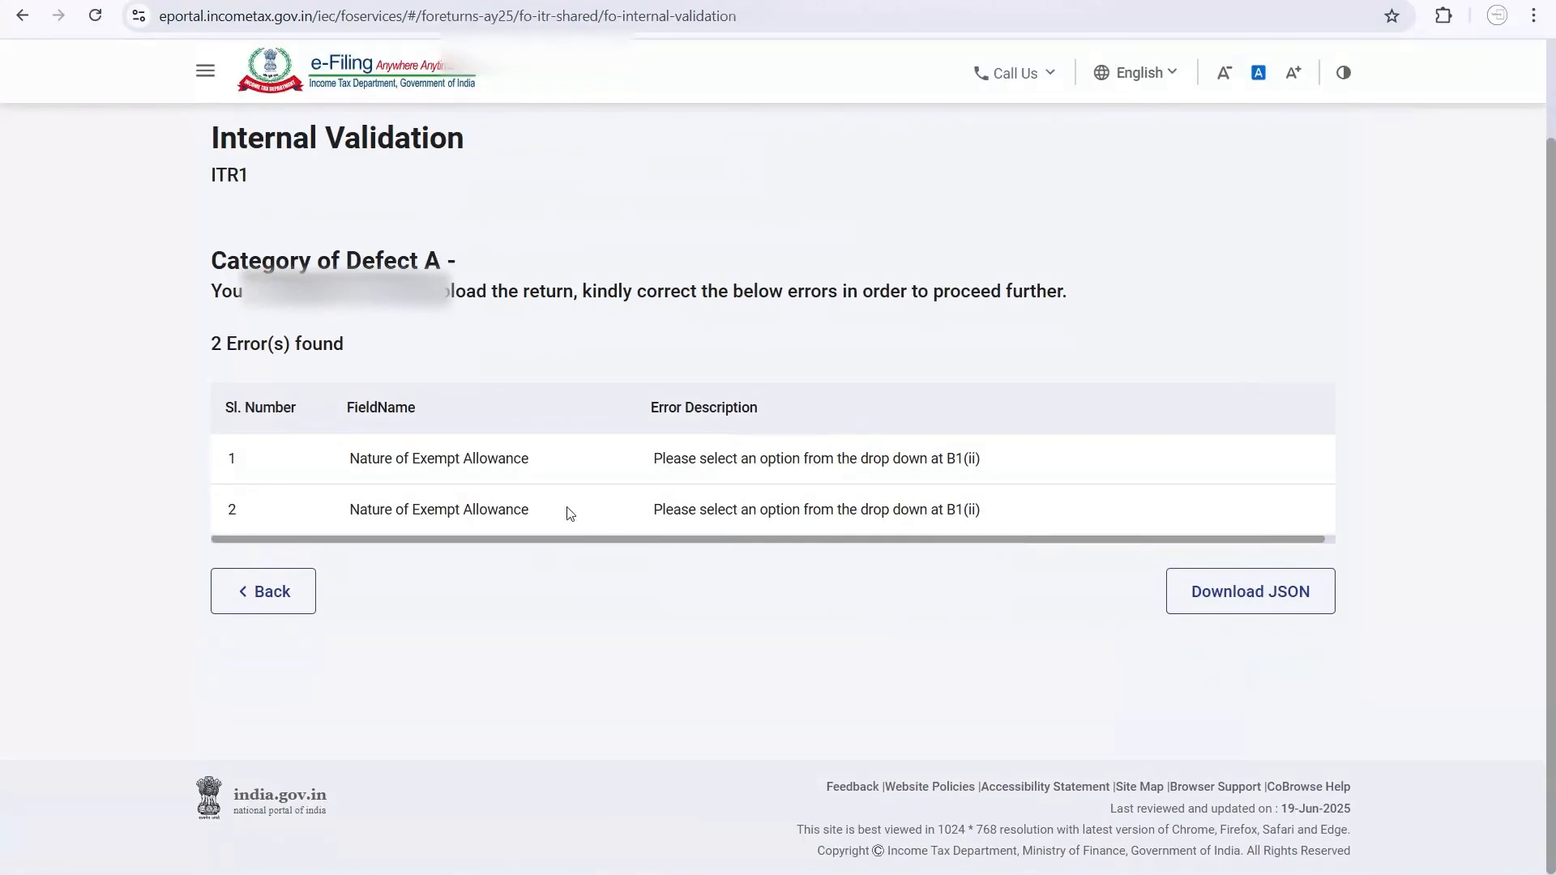
# Read the Category of Defect A errors from the internal validation and open the section behind the first Nature of Exempt Allowance error
pyautogui.scroll(1, 610, 637)
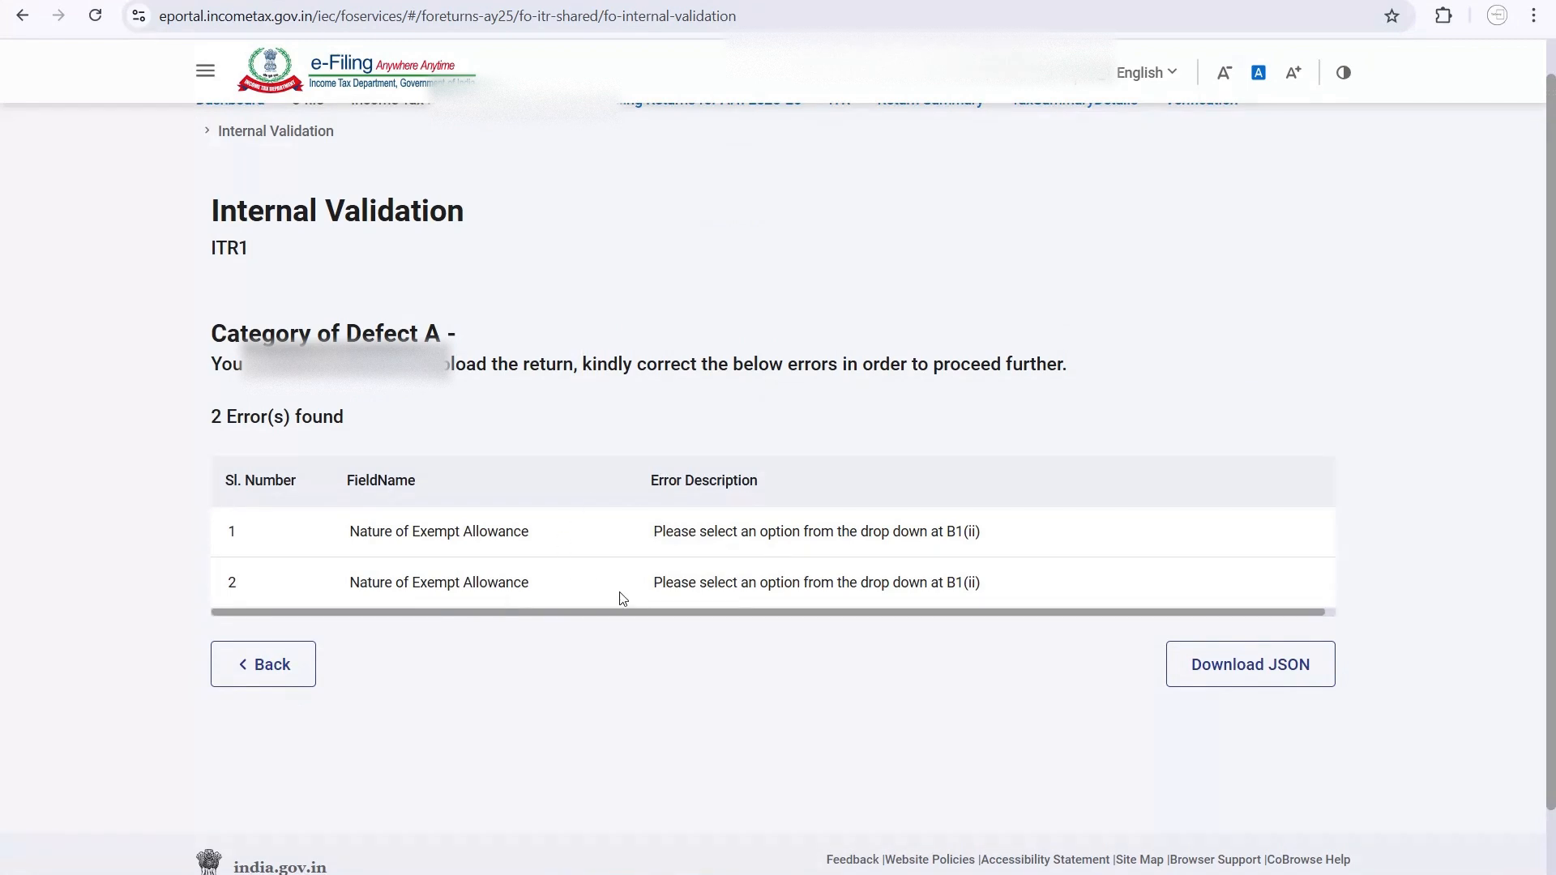
pyautogui.scroll(2, 583, 563)
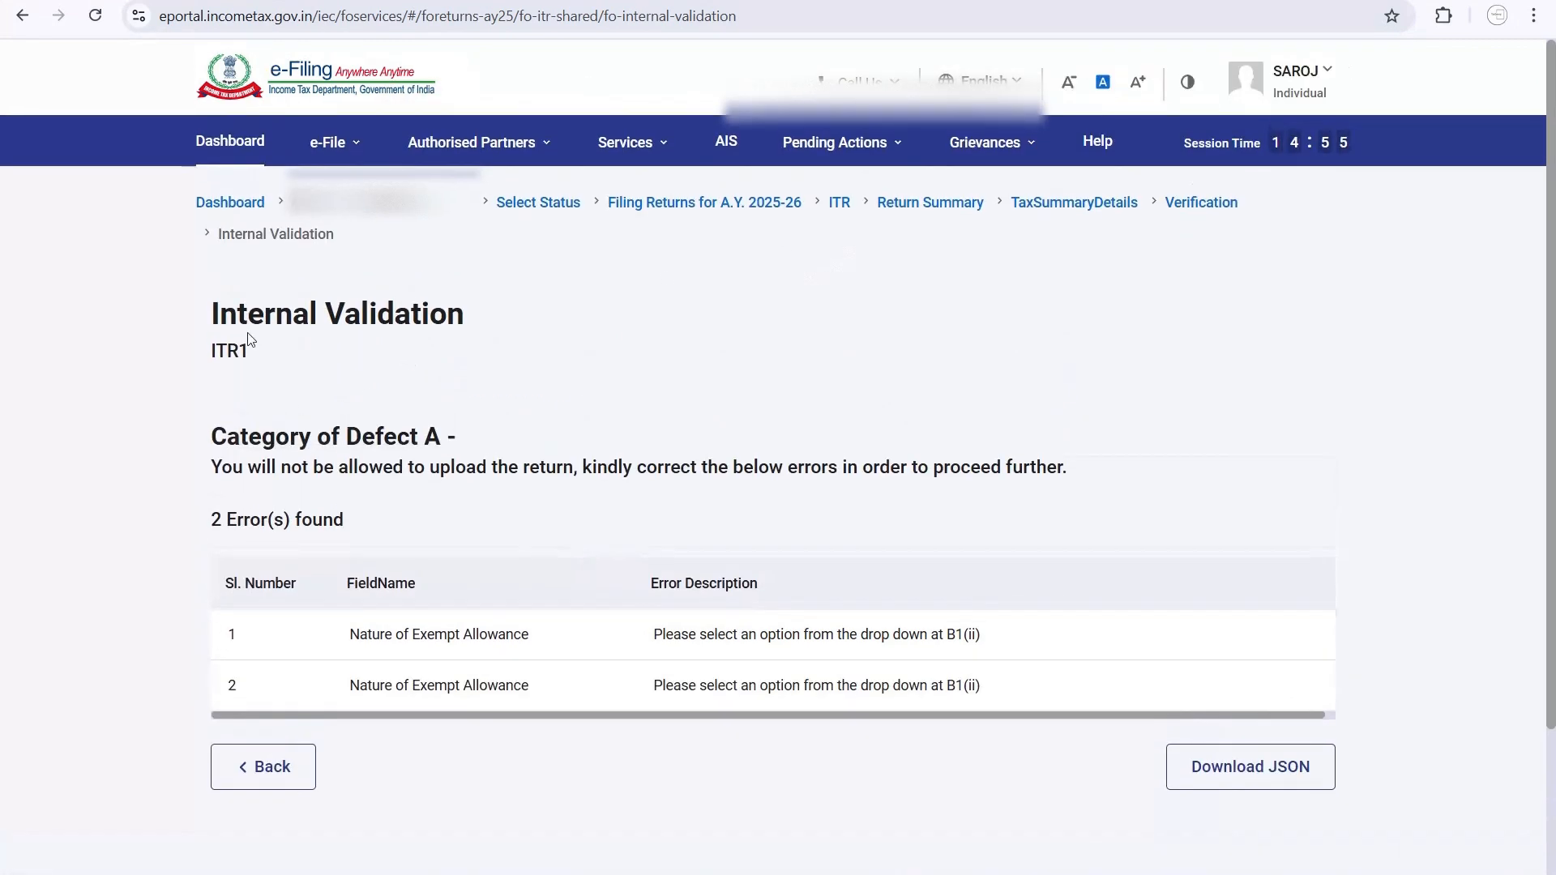
pyautogui.moveTo(224, 322); pyautogui.dragTo(428, 347)
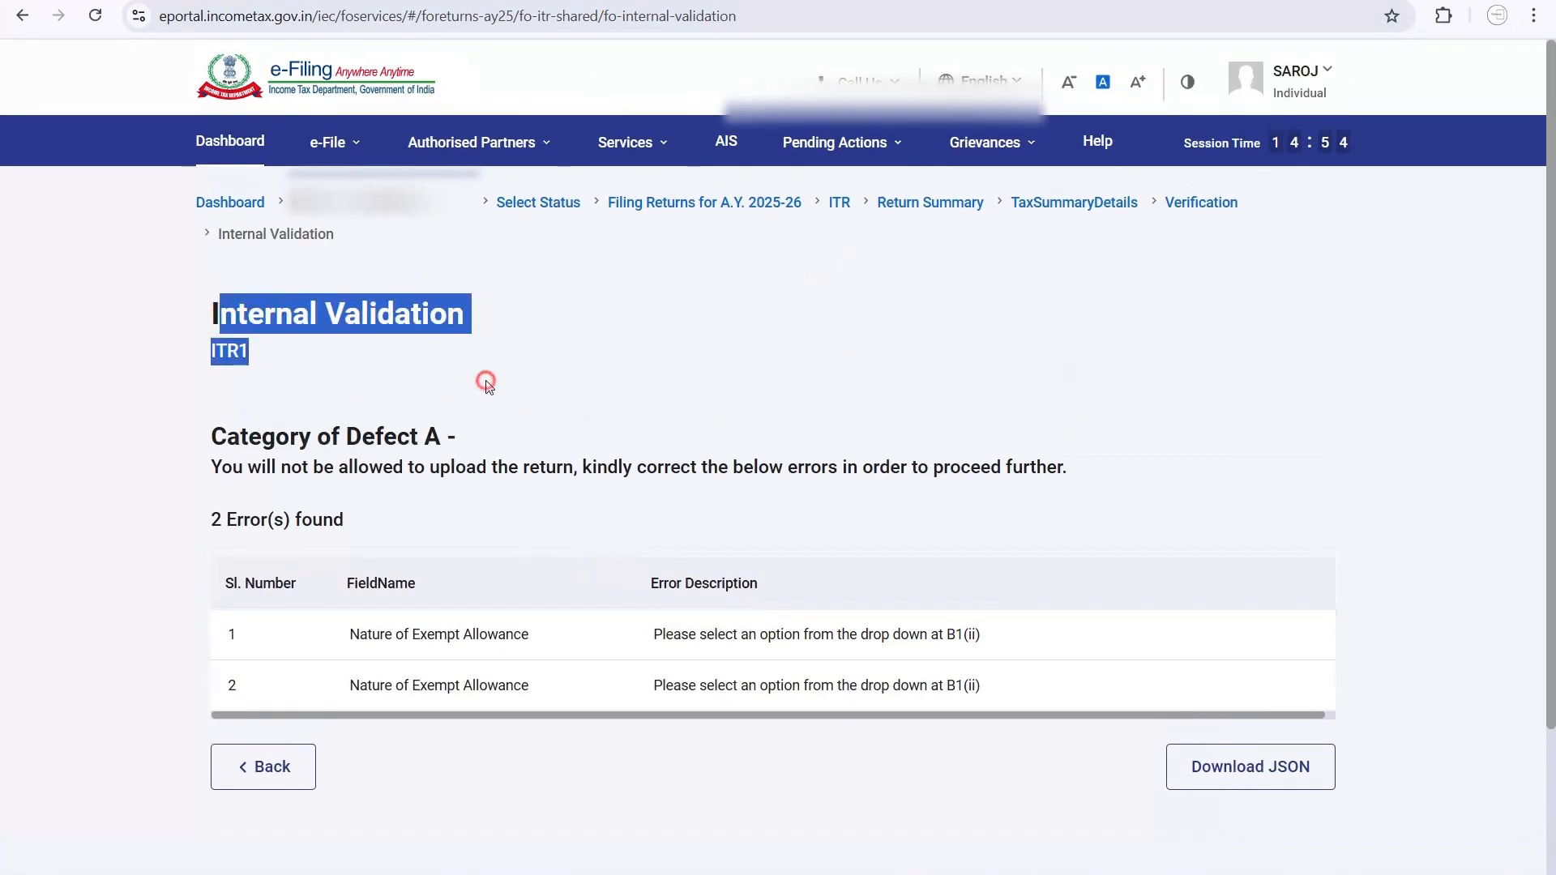
pyautogui.click(487, 381)
pyautogui.scroll(-2, 549, 572)
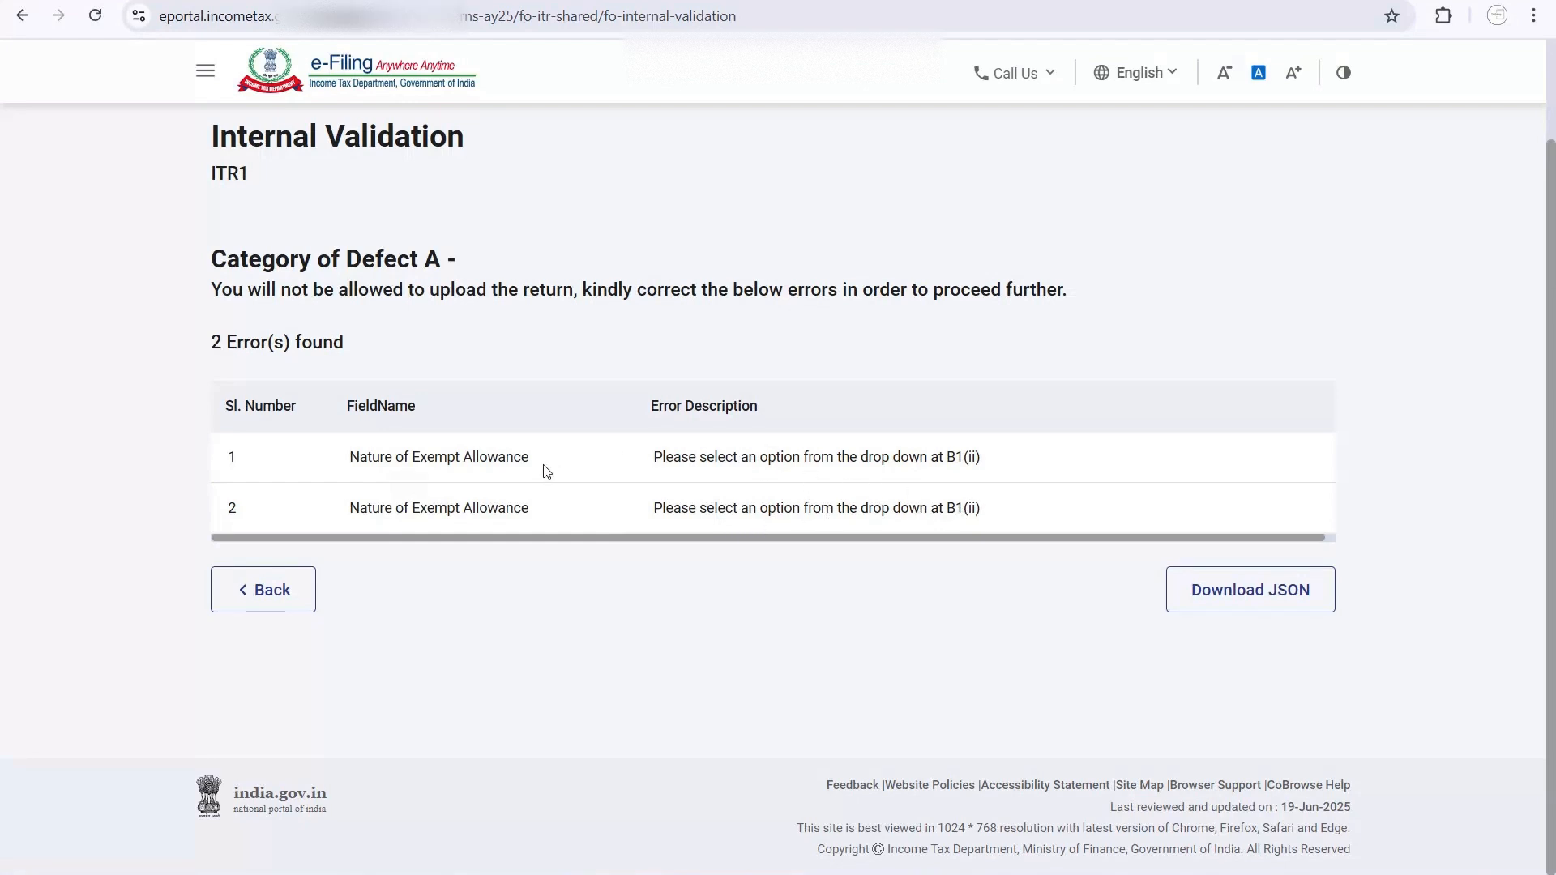
pyautogui.click(752, 461)
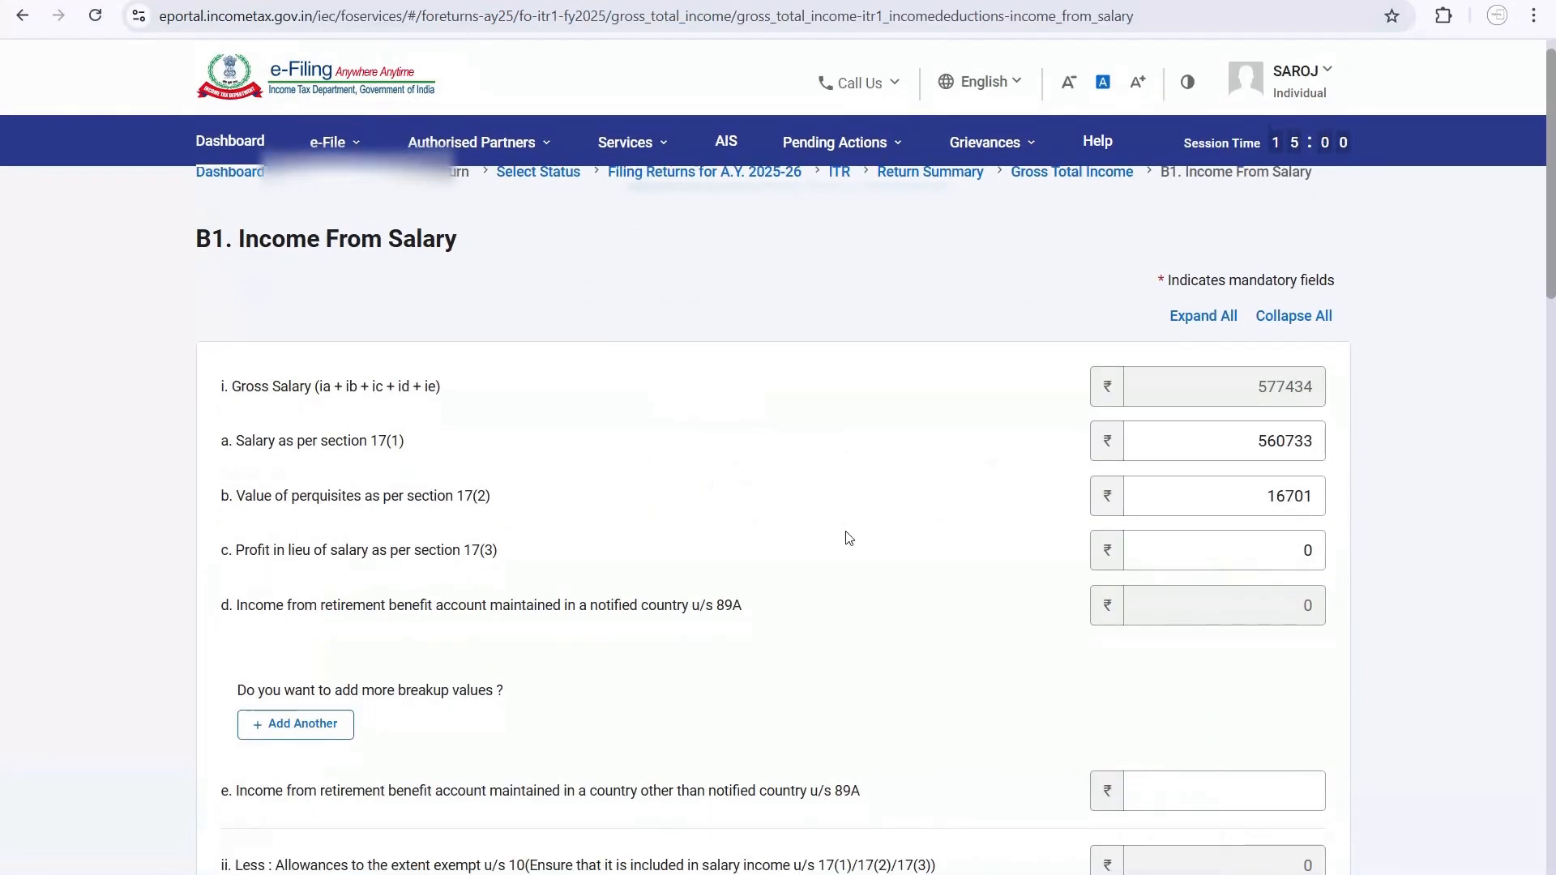
# Delete every exempt allowance entry under B1. Income From Salary, including the Sec 10(10), Sec 10(10A) and blank ones, and save the section
pyautogui.scroll(-9, 847, 537)
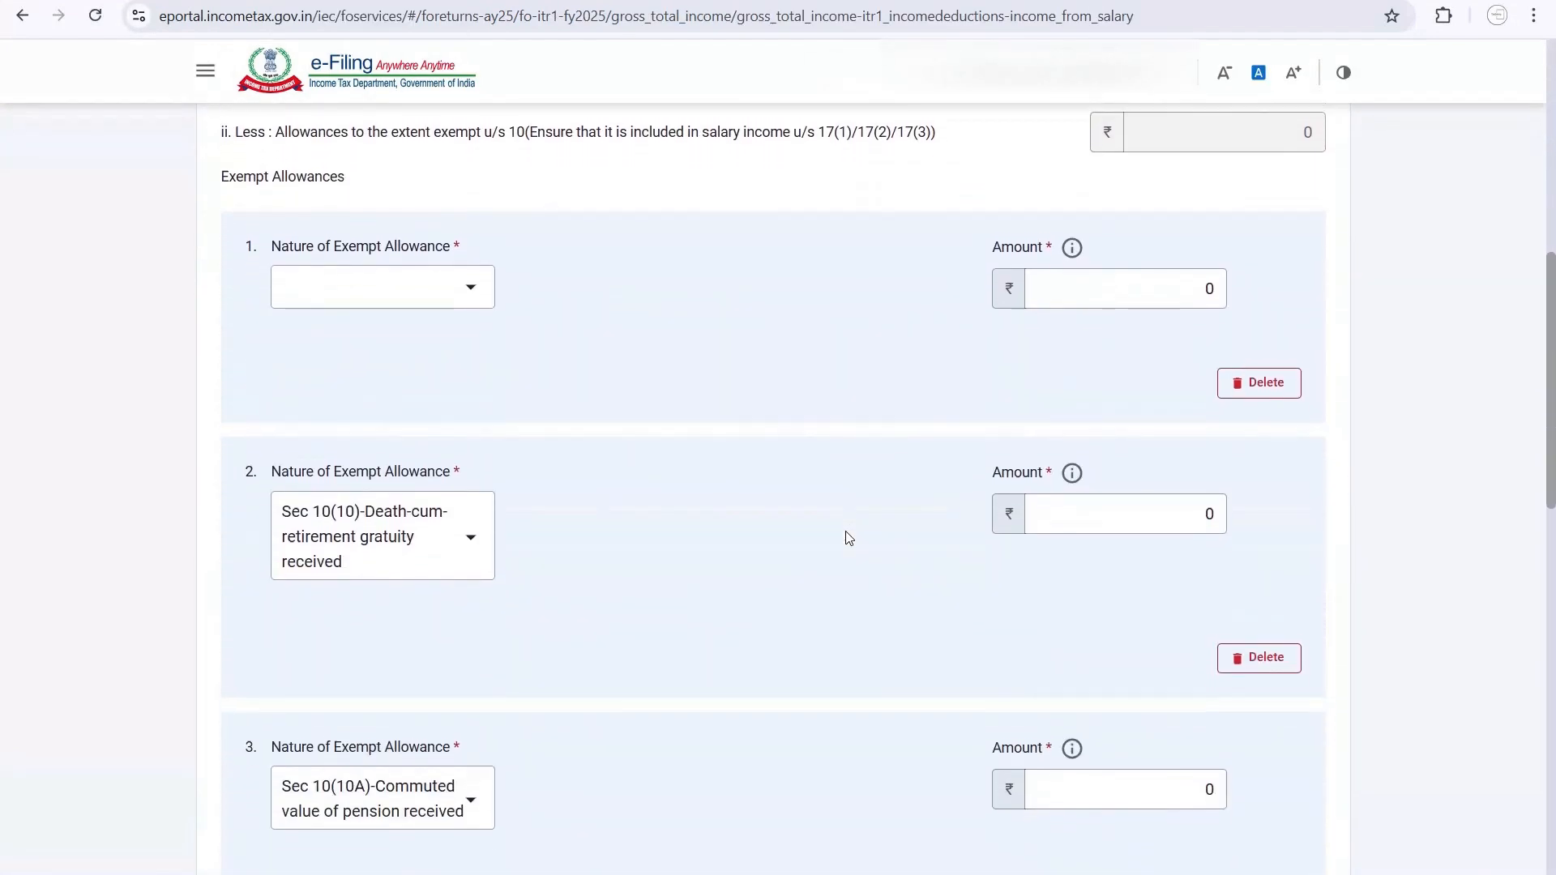
pyautogui.scroll(-1, 846, 538)
pyautogui.scroll(1, 846, 539)
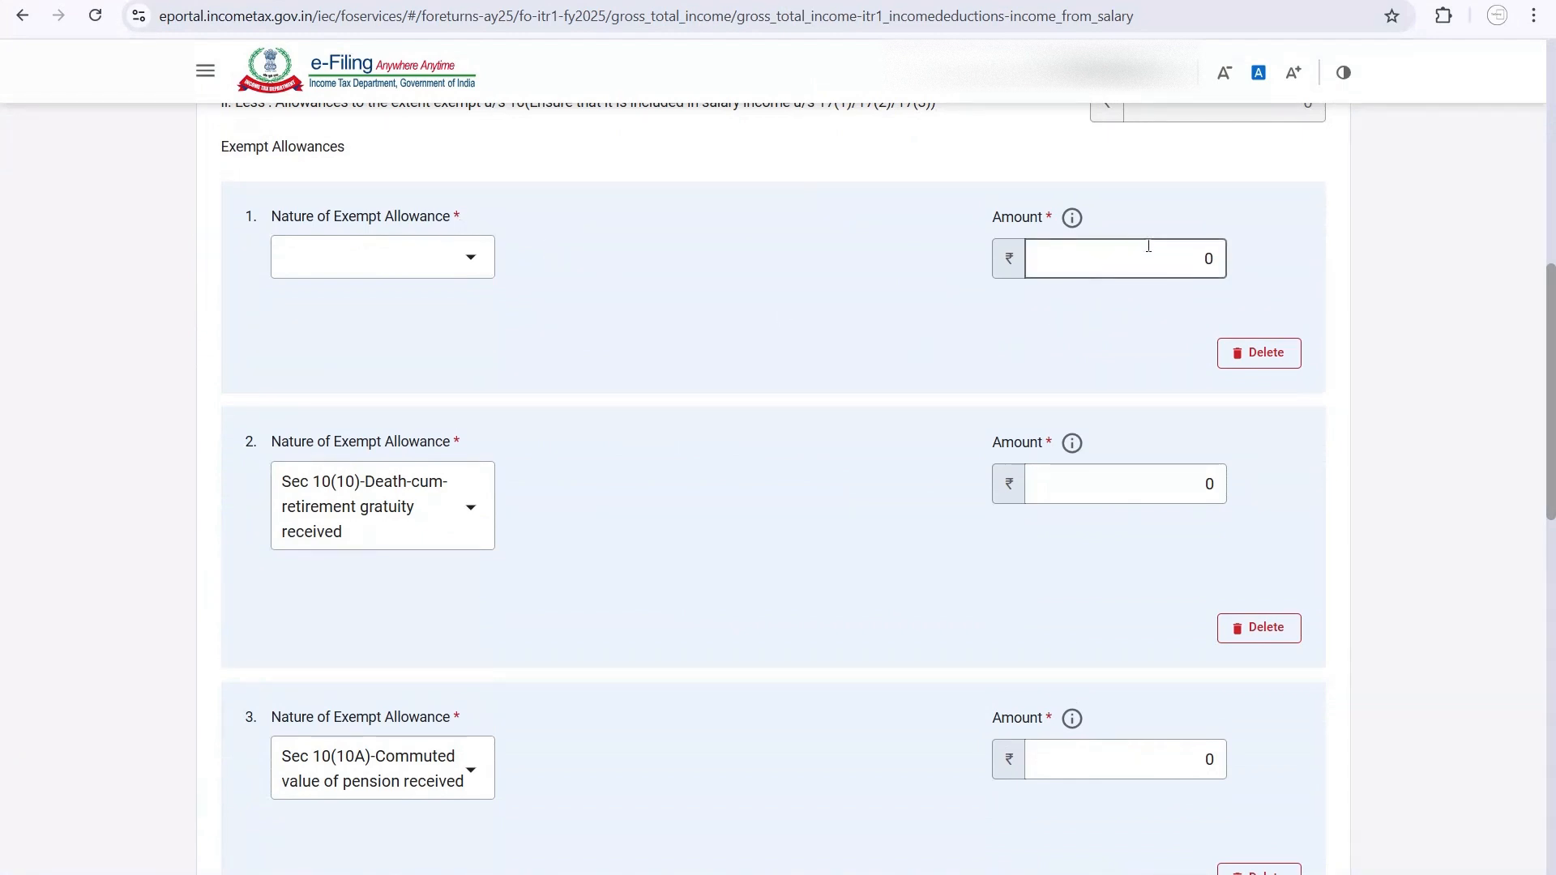
pyautogui.click(1268, 358)
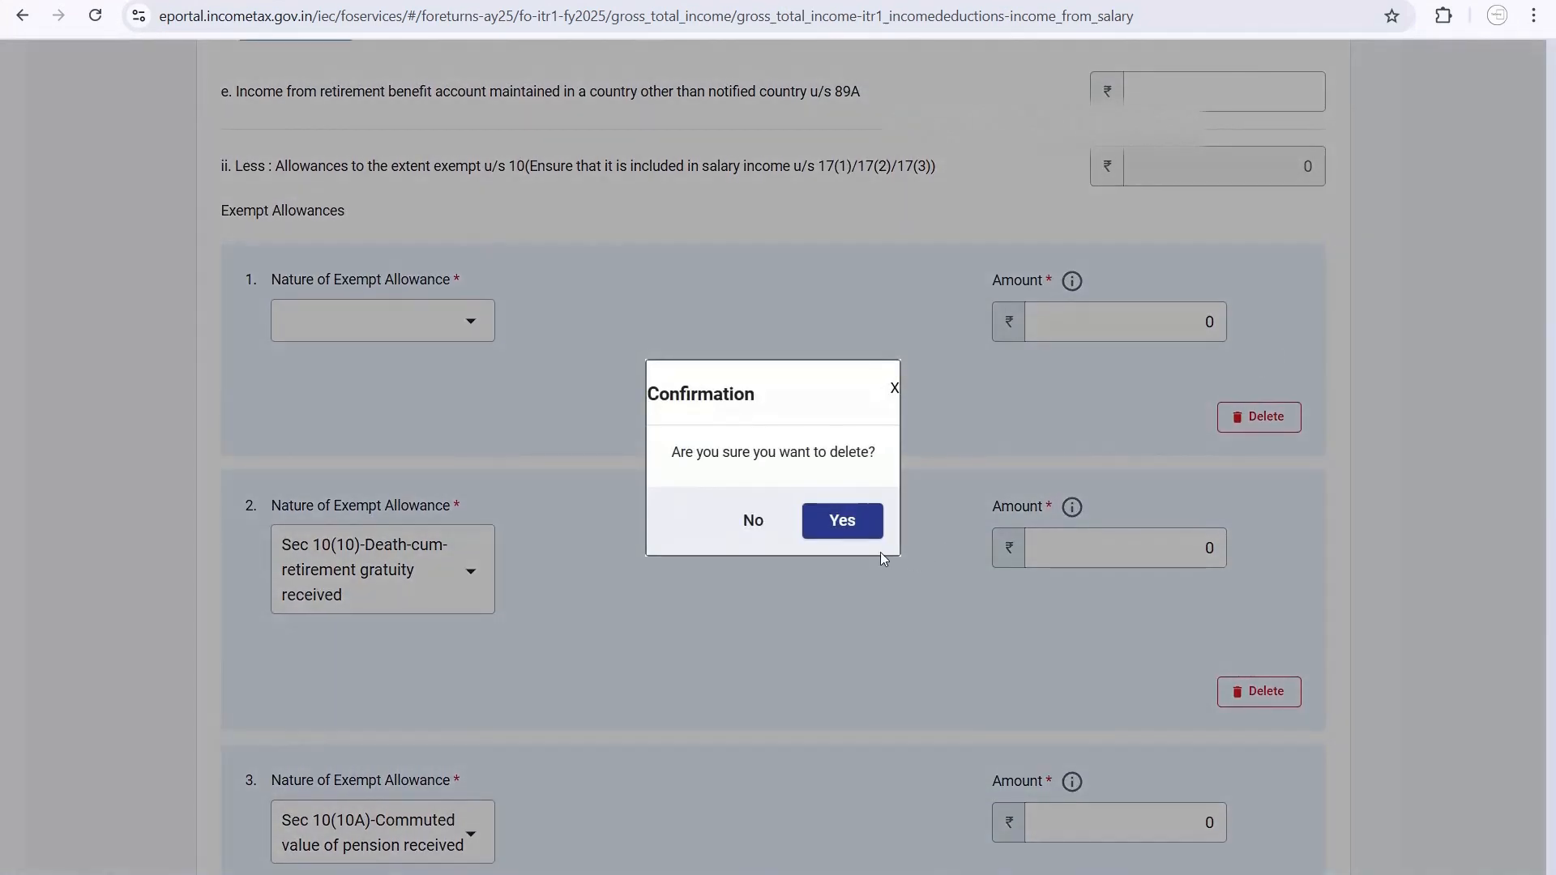
pyautogui.click(851, 521)
pyautogui.scroll(-2, 851, 521)
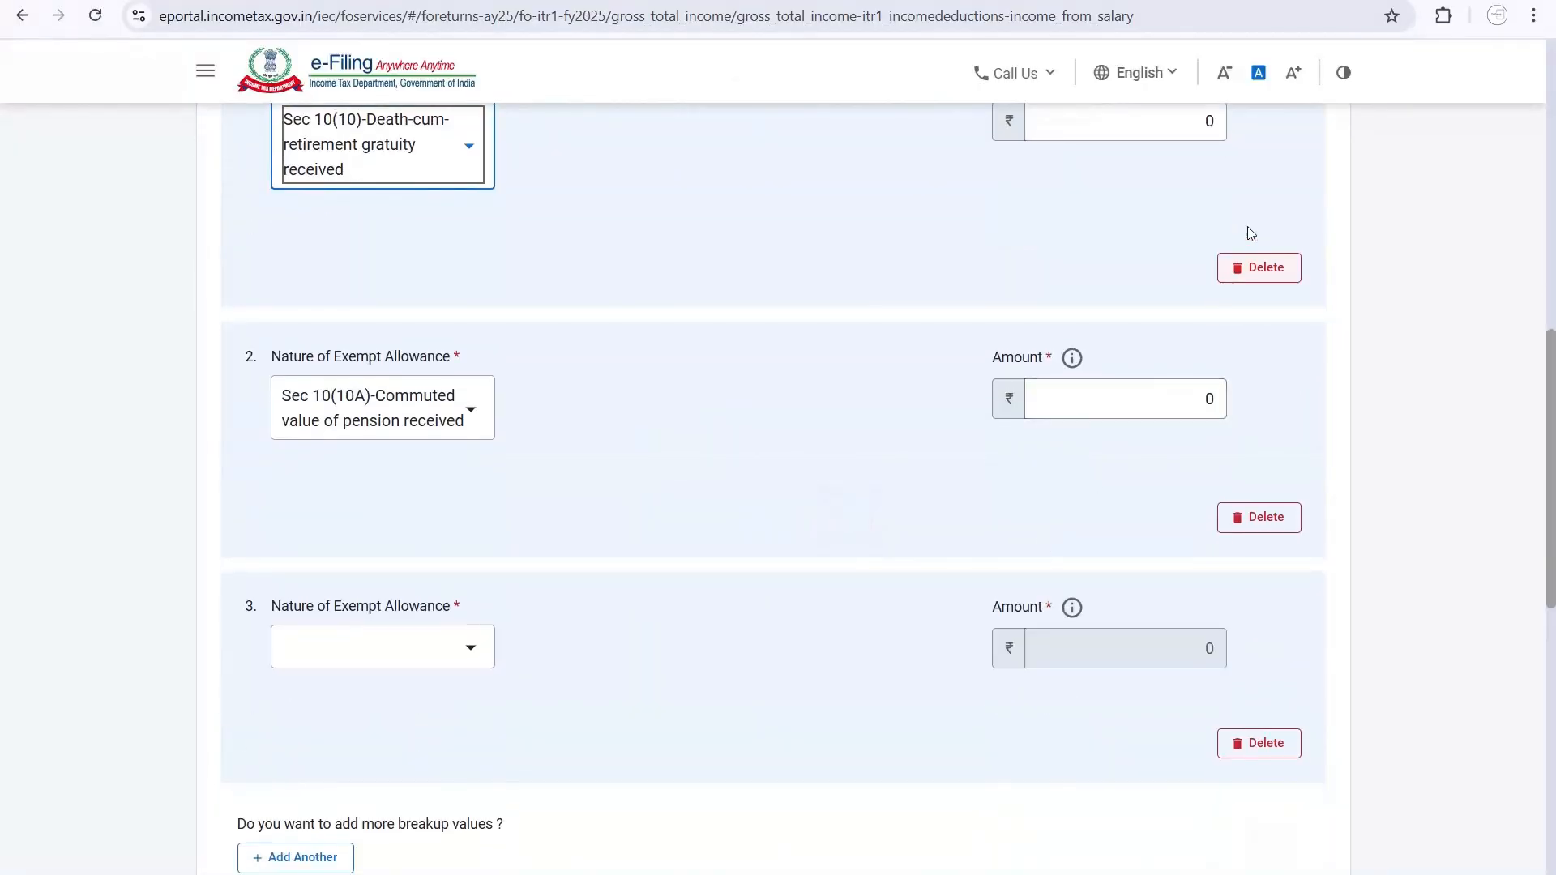
pyautogui.click(1244, 274)
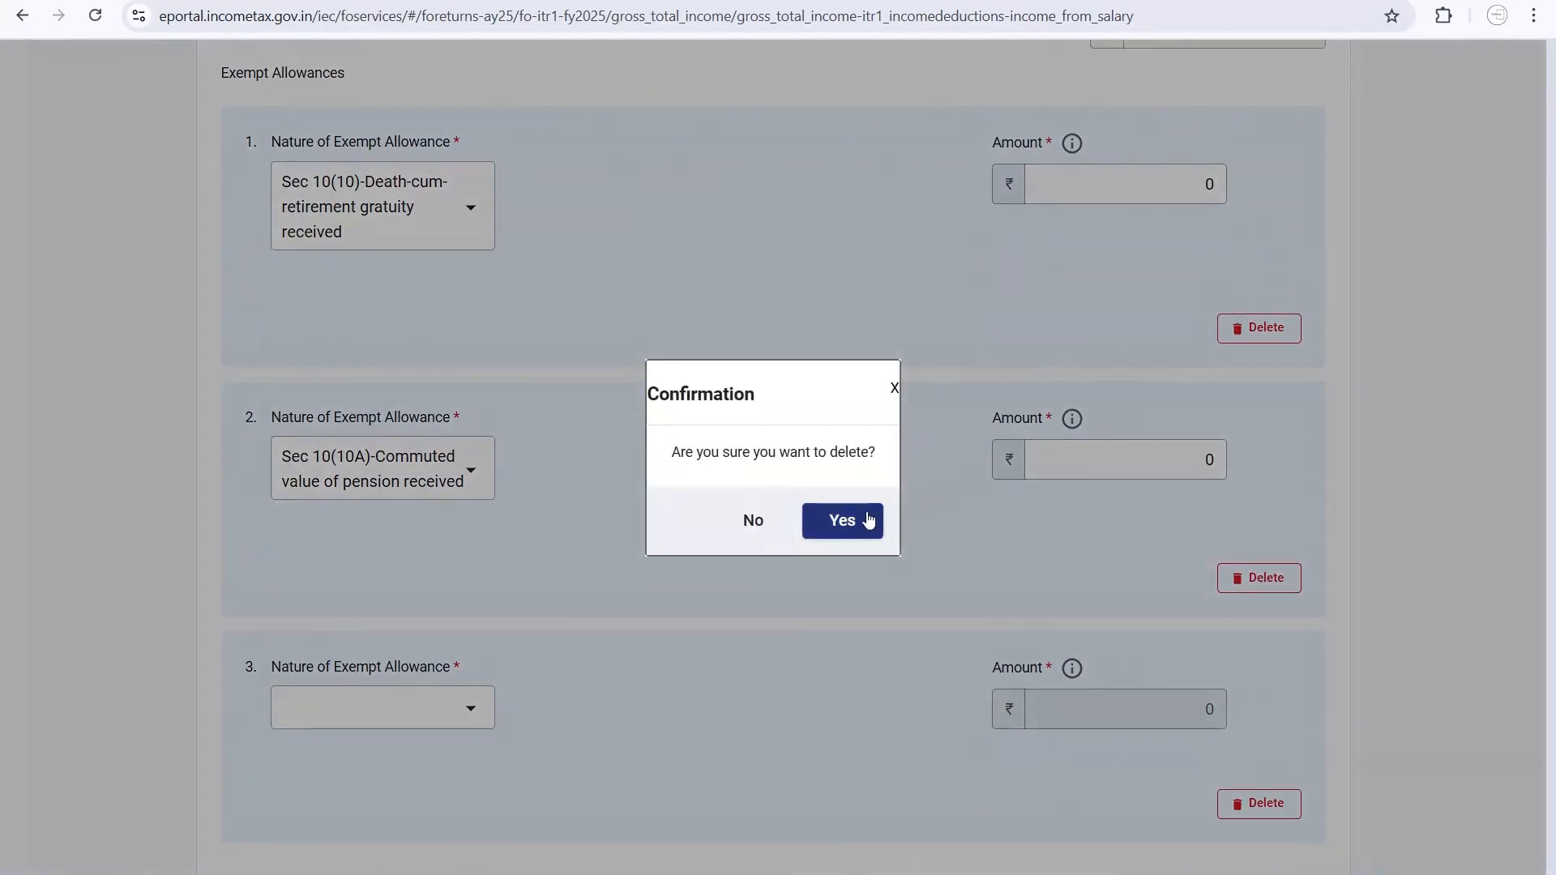
pyautogui.click(865, 519)
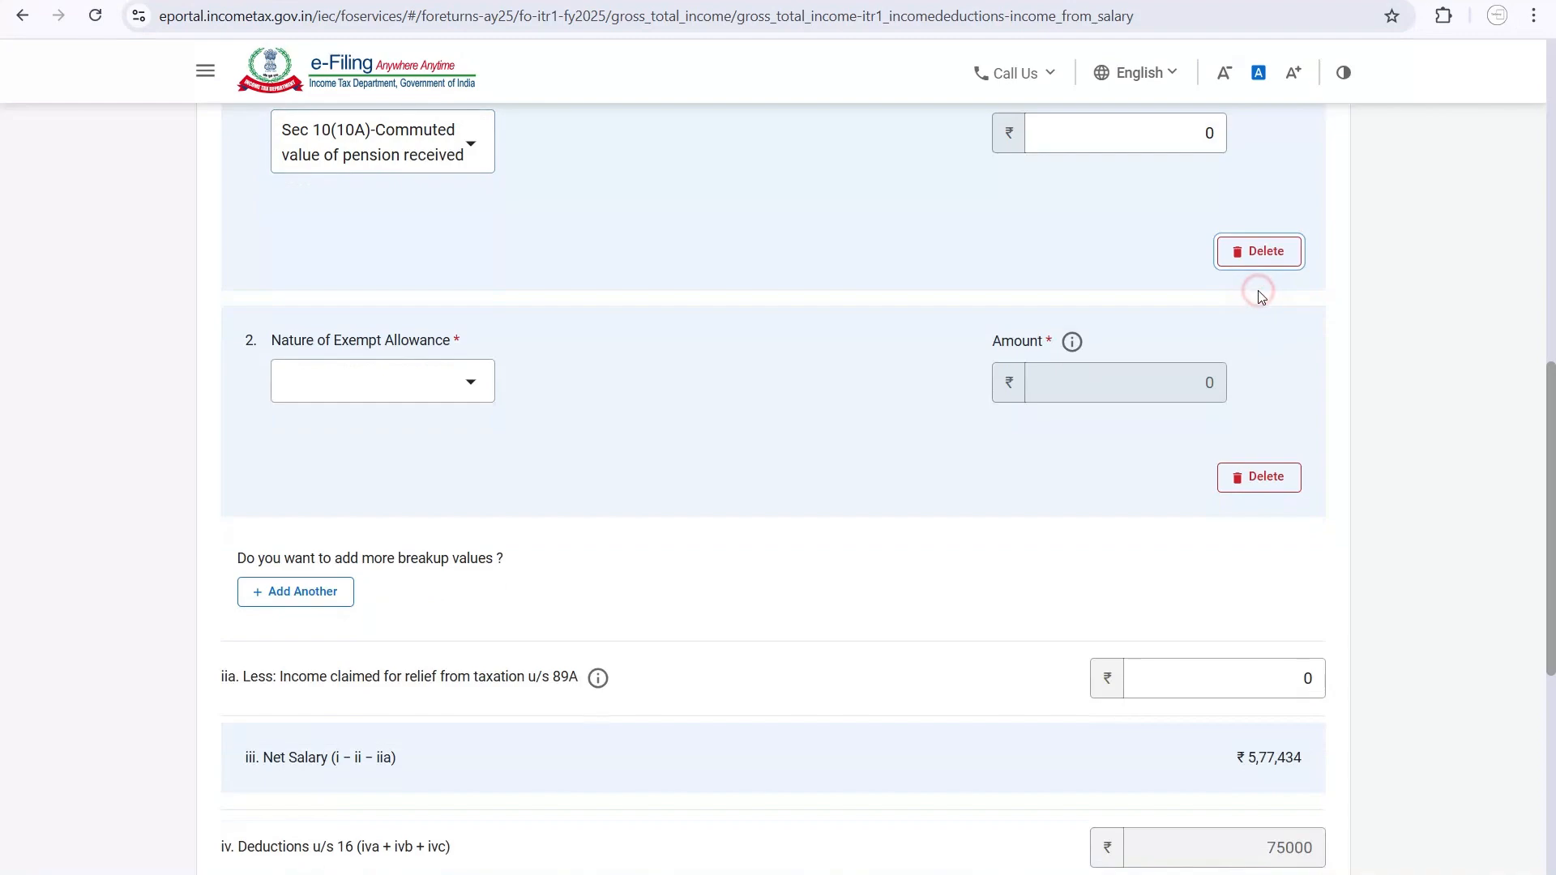
pyautogui.click(1252, 249)
pyautogui.click(835, 521)
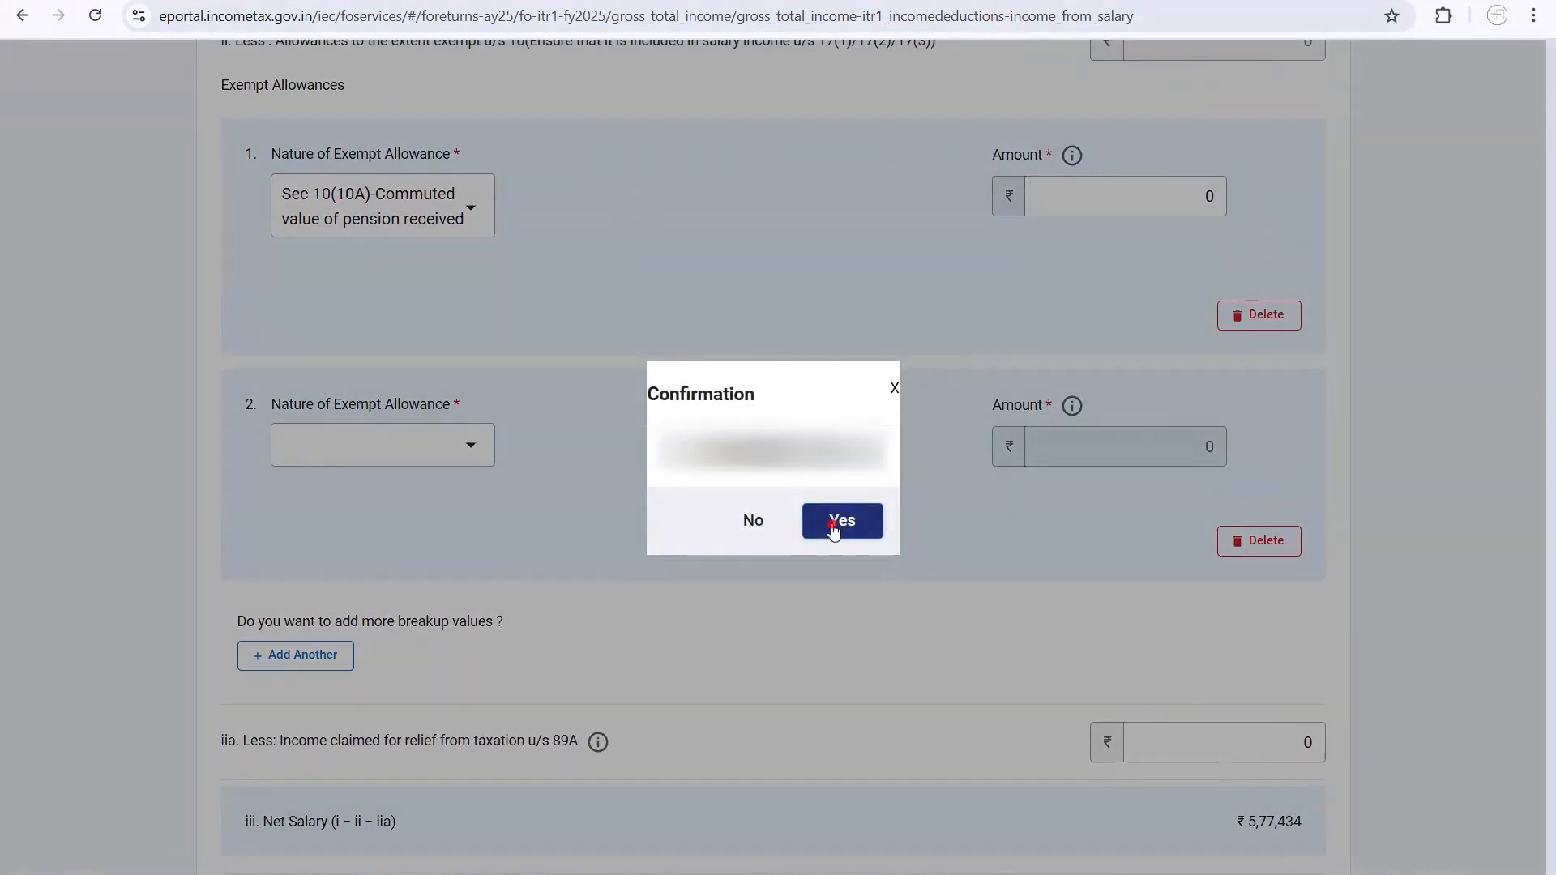
pyautogui.click(1238, 247)
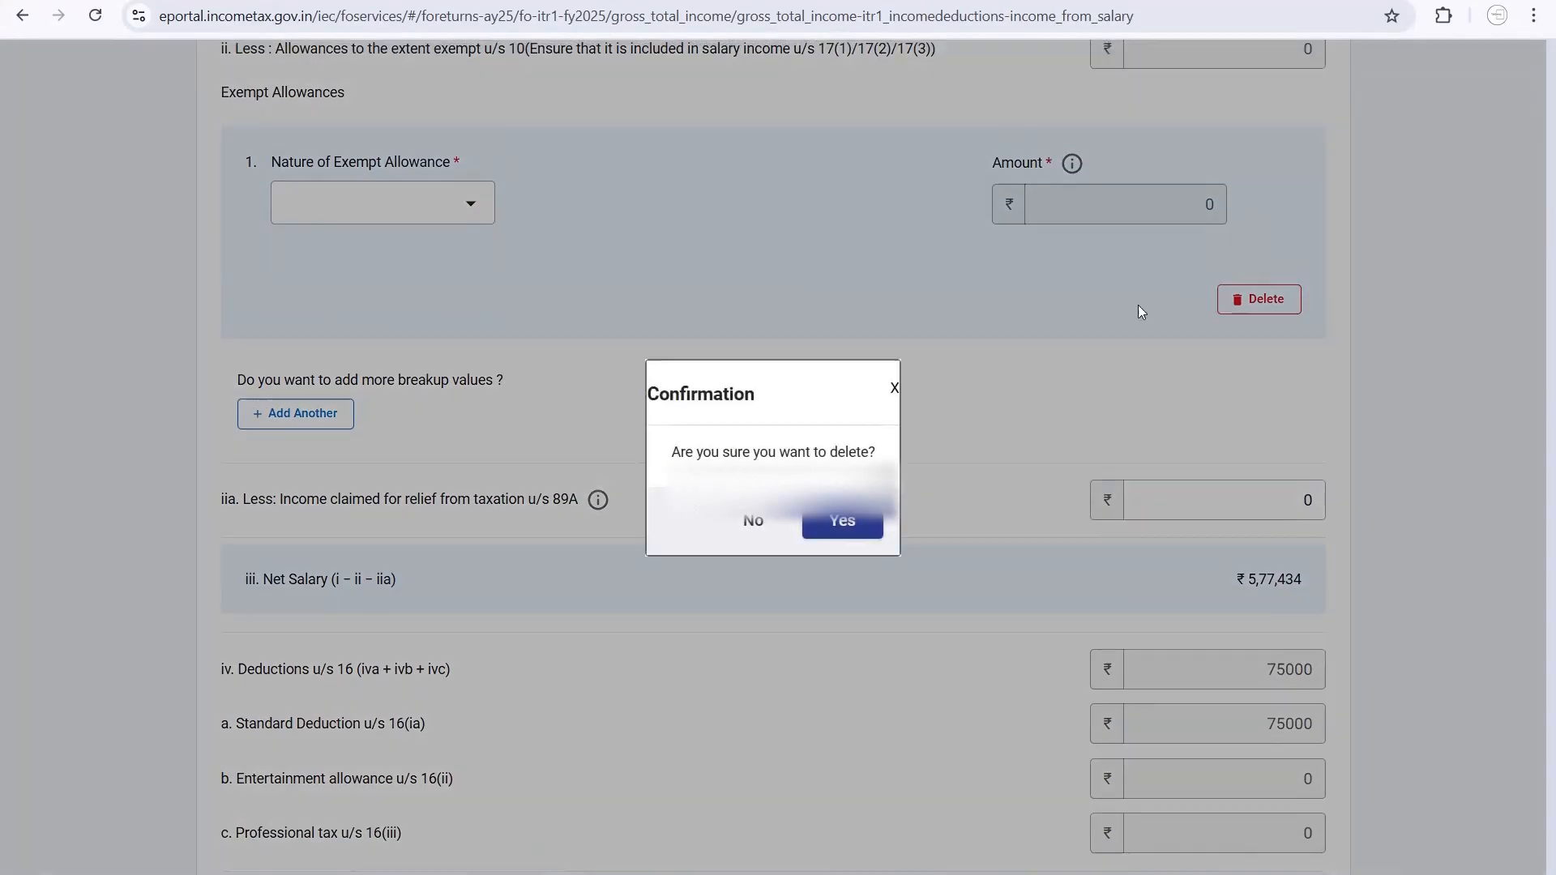
pyautogui.click(859, 531)
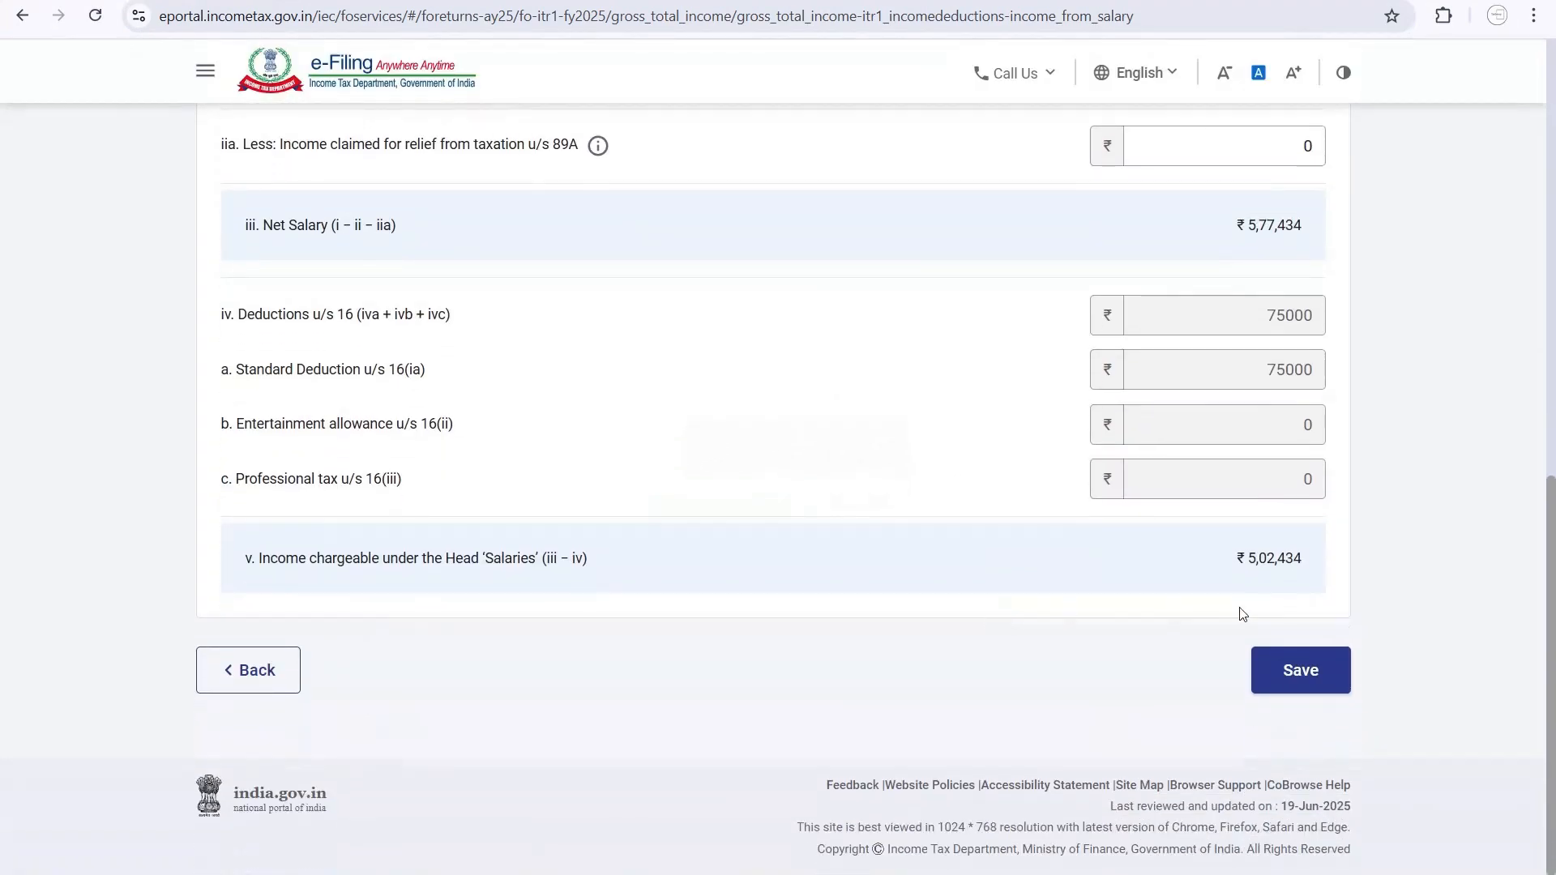
pyautogui.click(1304, 669)
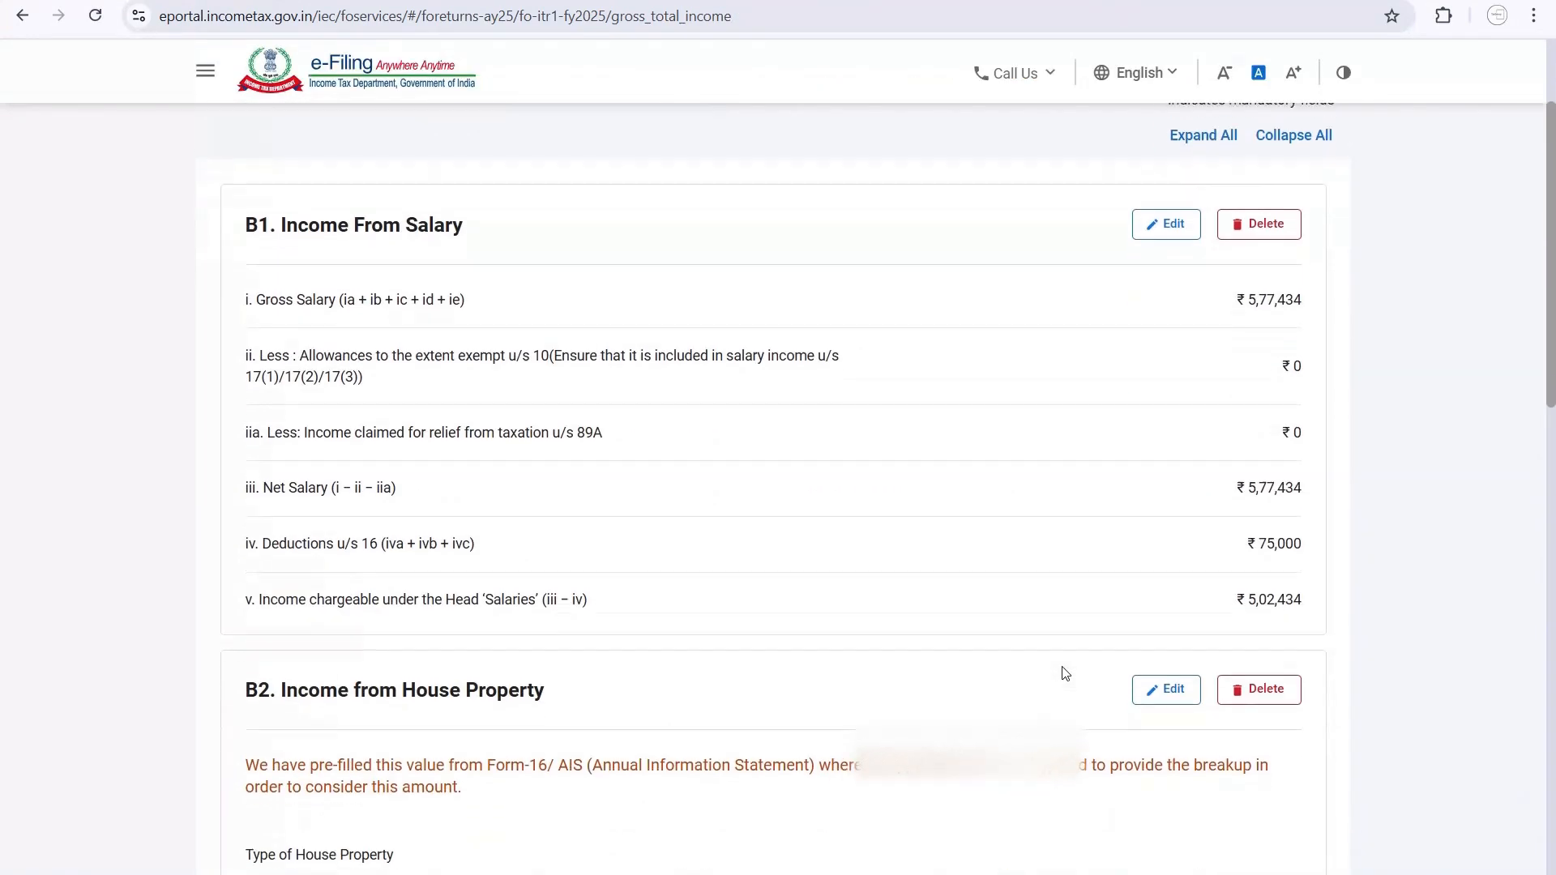
# Confirm the Gross Total Income section and proceed to verification from the return summary
pyautogui.scroll(-10, 1062, 673)
pyautogui.scroll(-5, 1065, 674)
pyautogui.click(1287, 677)
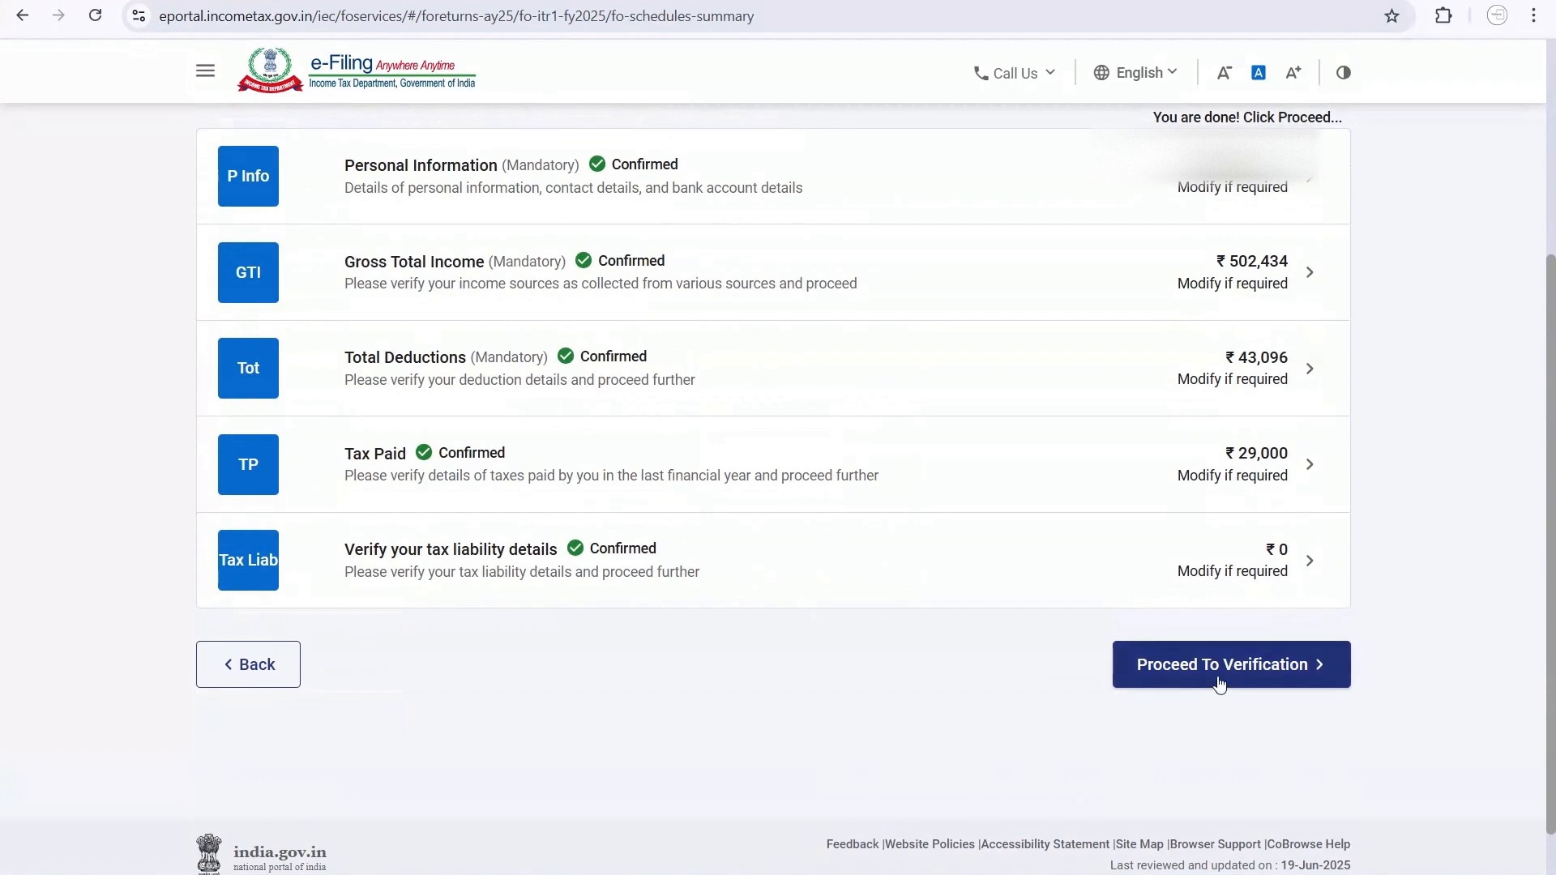
pyautogui.click(1220, 684)
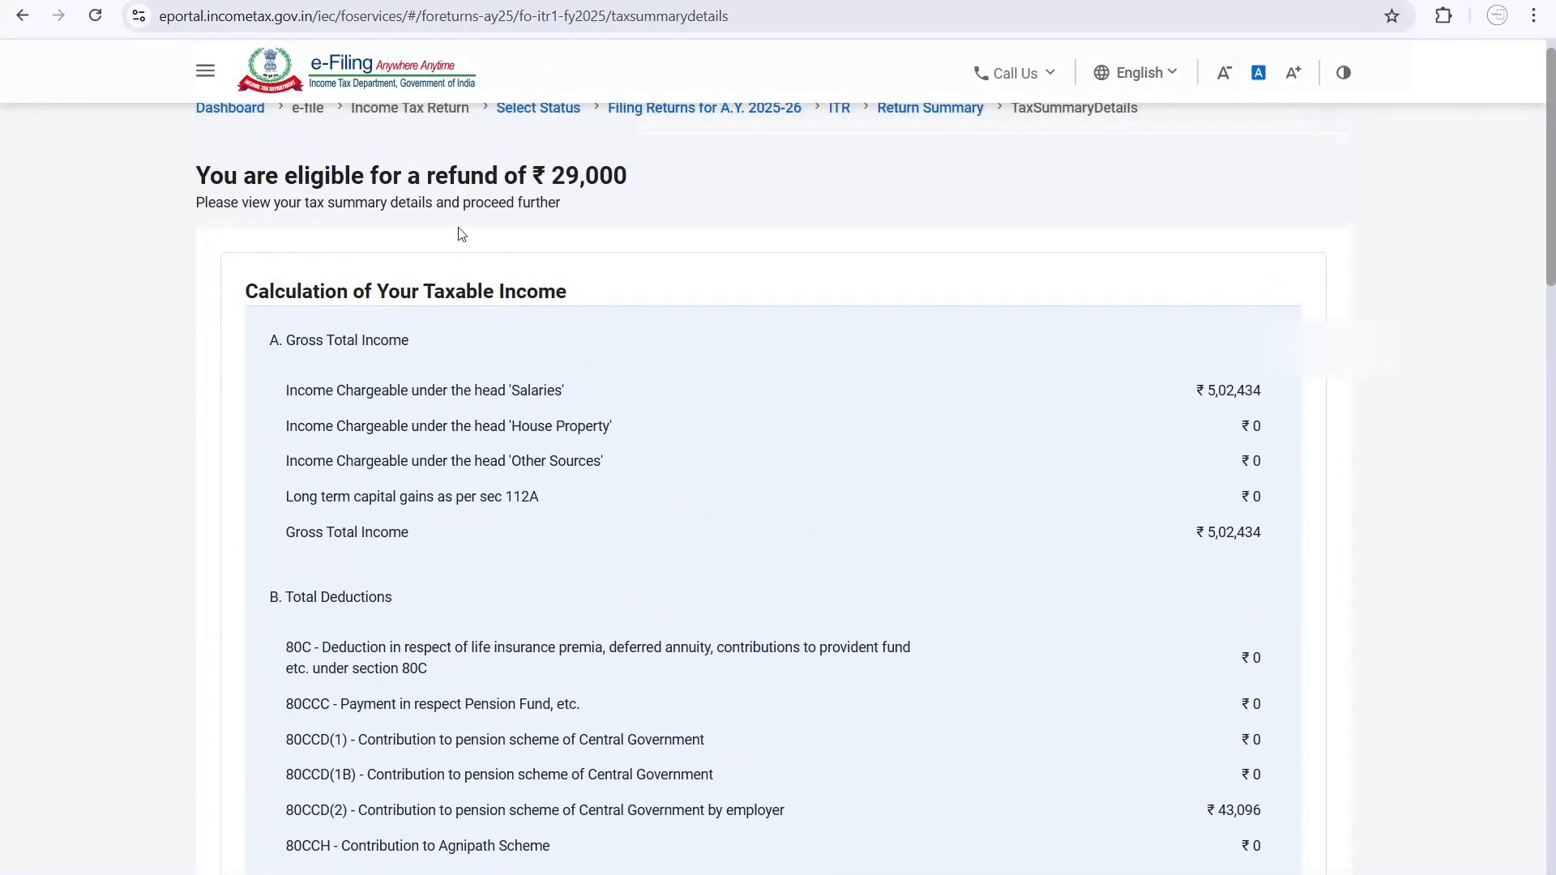
# Recheck the refund amount and total tax paid in the tax summary, and return to the preview and submit page
pyautogui.moveTo(202, 180); pyautogui.dragTo(835, 213)
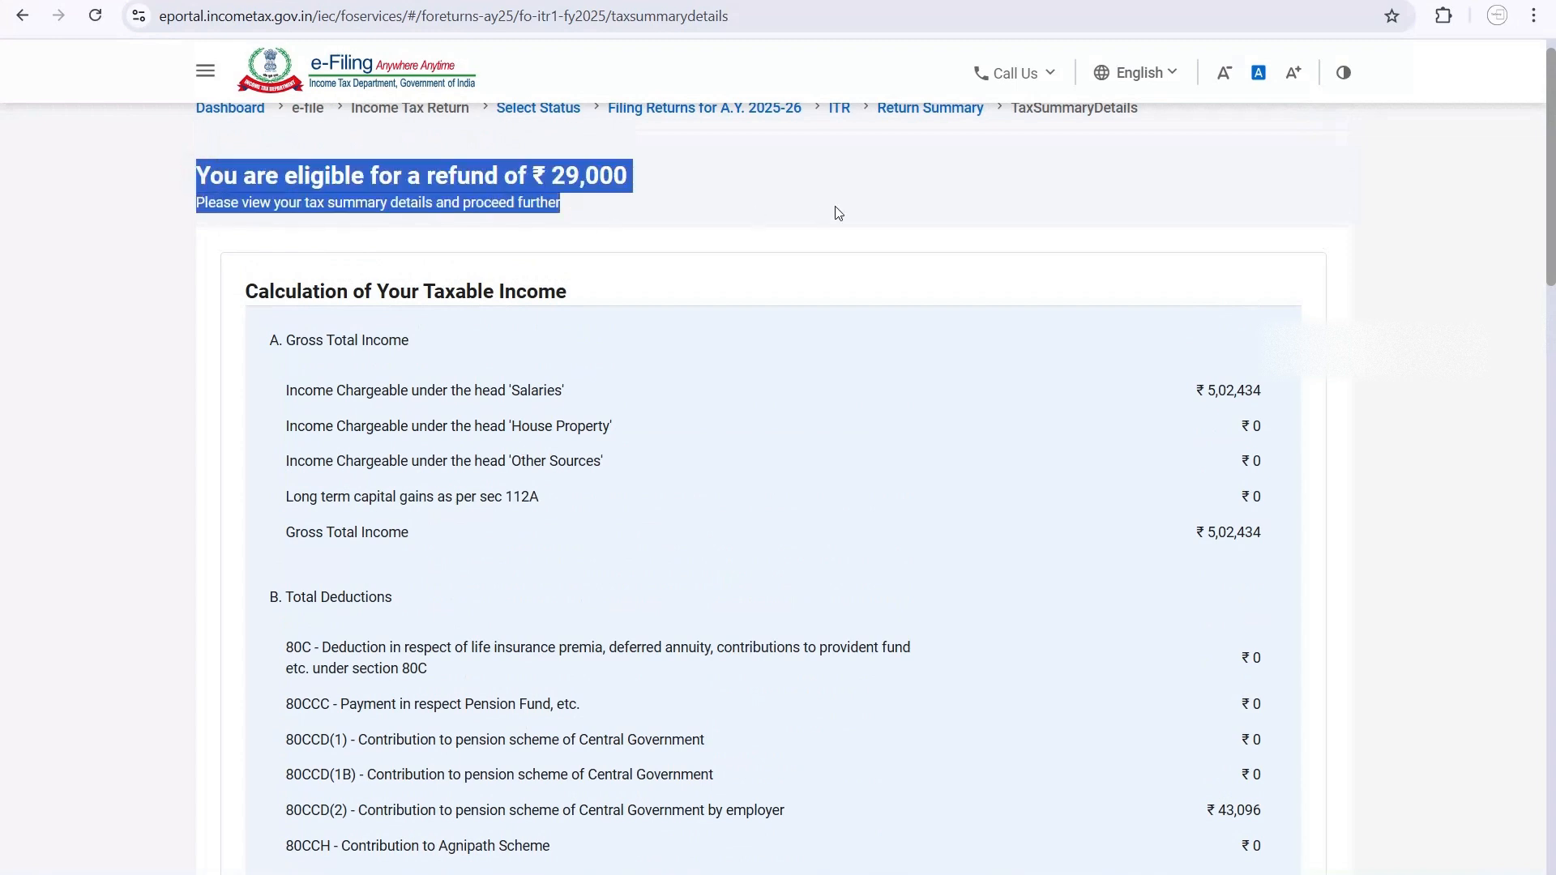
pyautogui.click(838, 213)
pyautogui.scroll(-20, 914, 375)
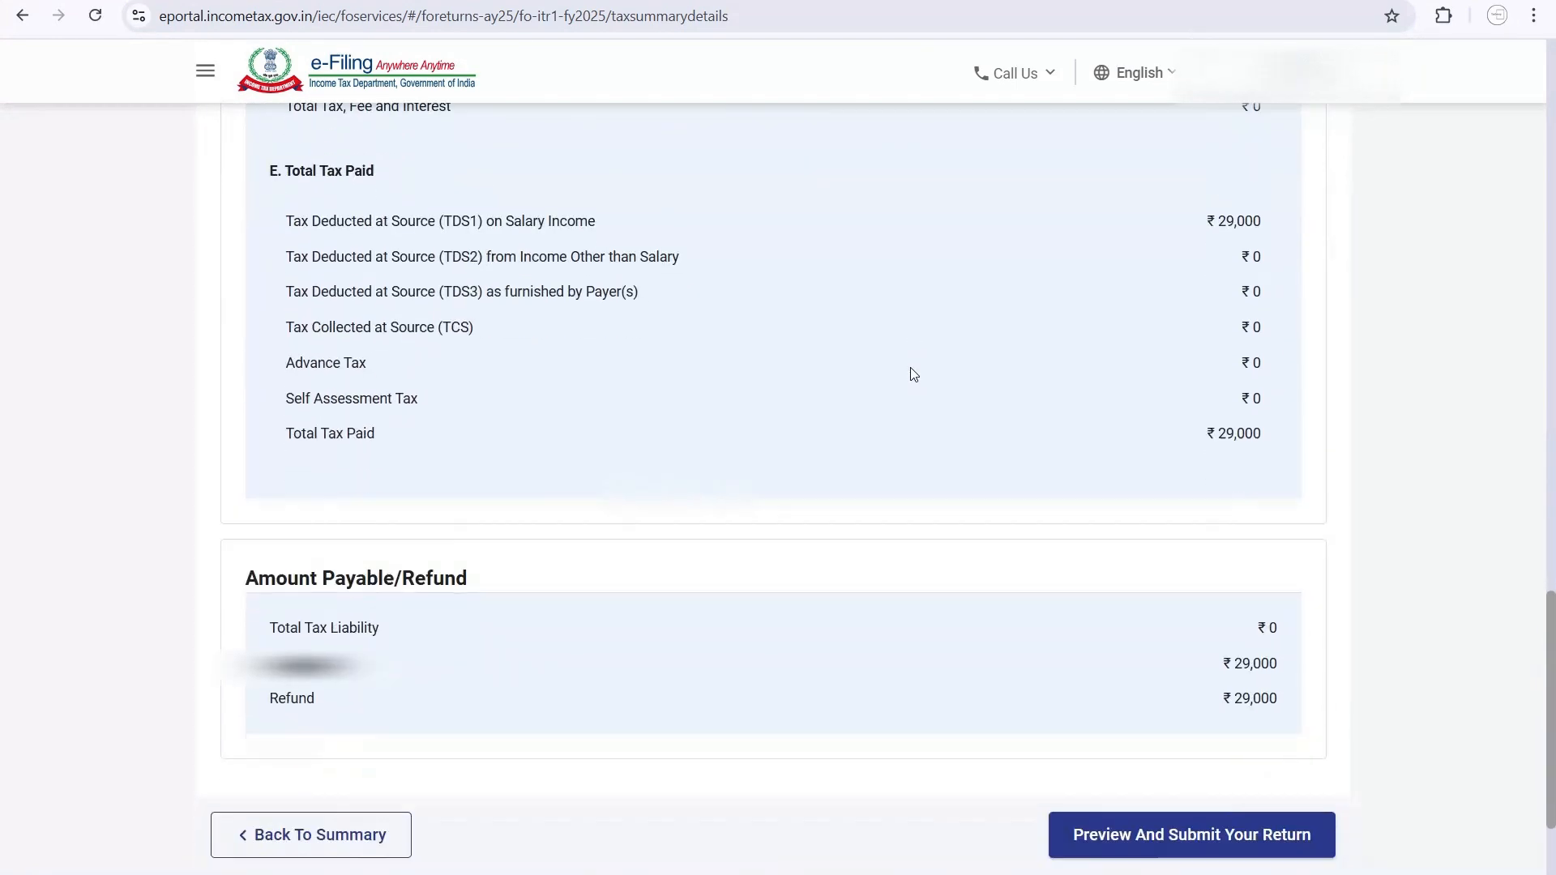
pyautogui.scroll(-2, 914, 374)
pyautogui.click(1160, 669)
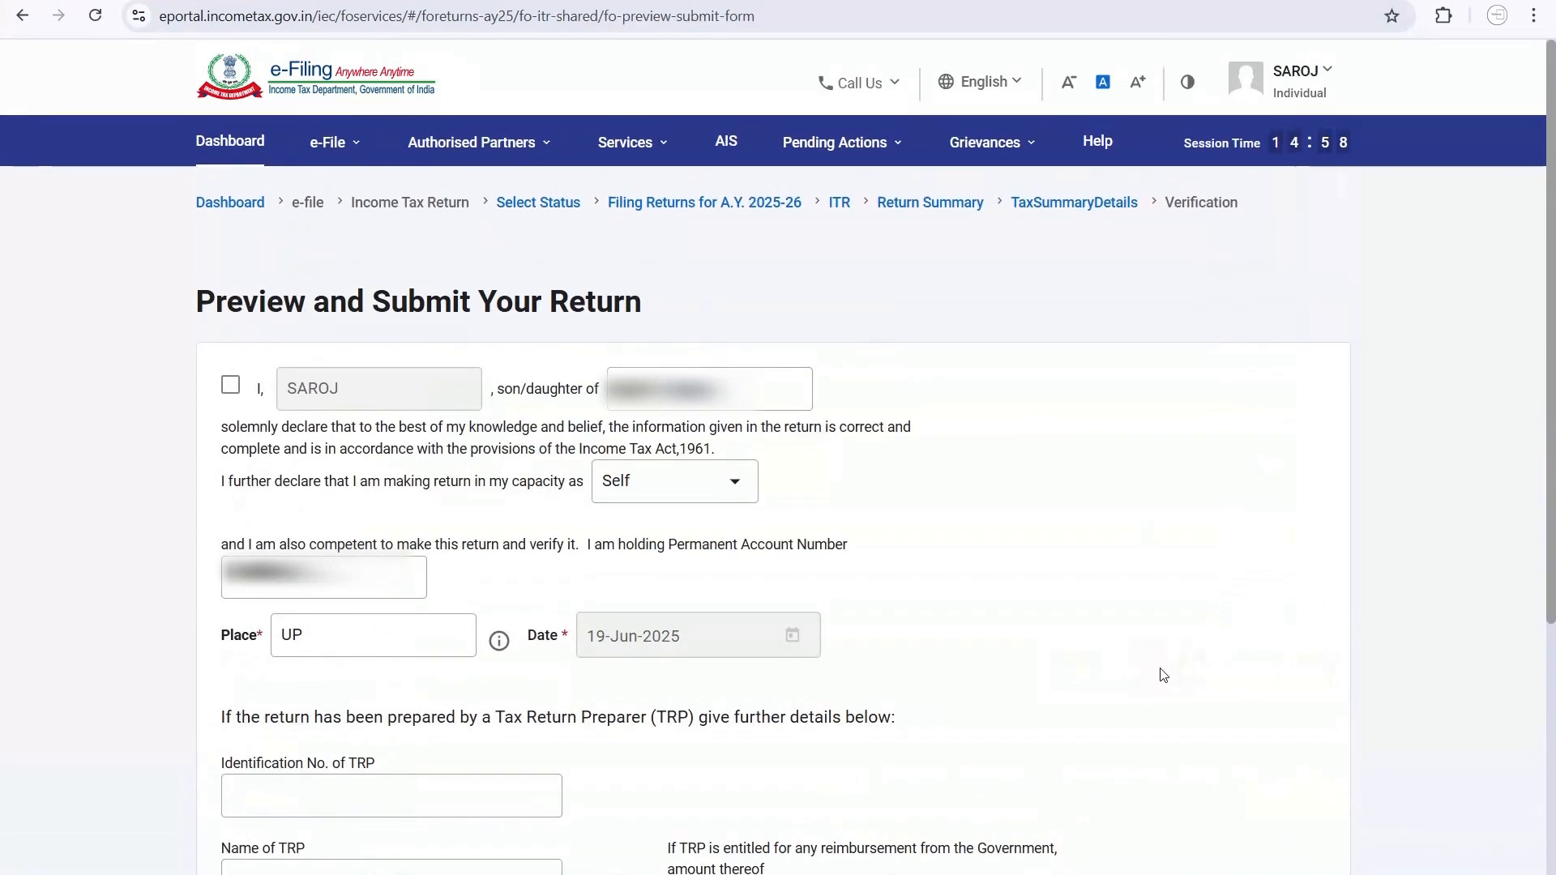
# Accept the declaration again and rerun the internal validation of the ITR-1 return
pyautogui.click(230, 386)
pyautogui.scroll(-5, 908, 730)
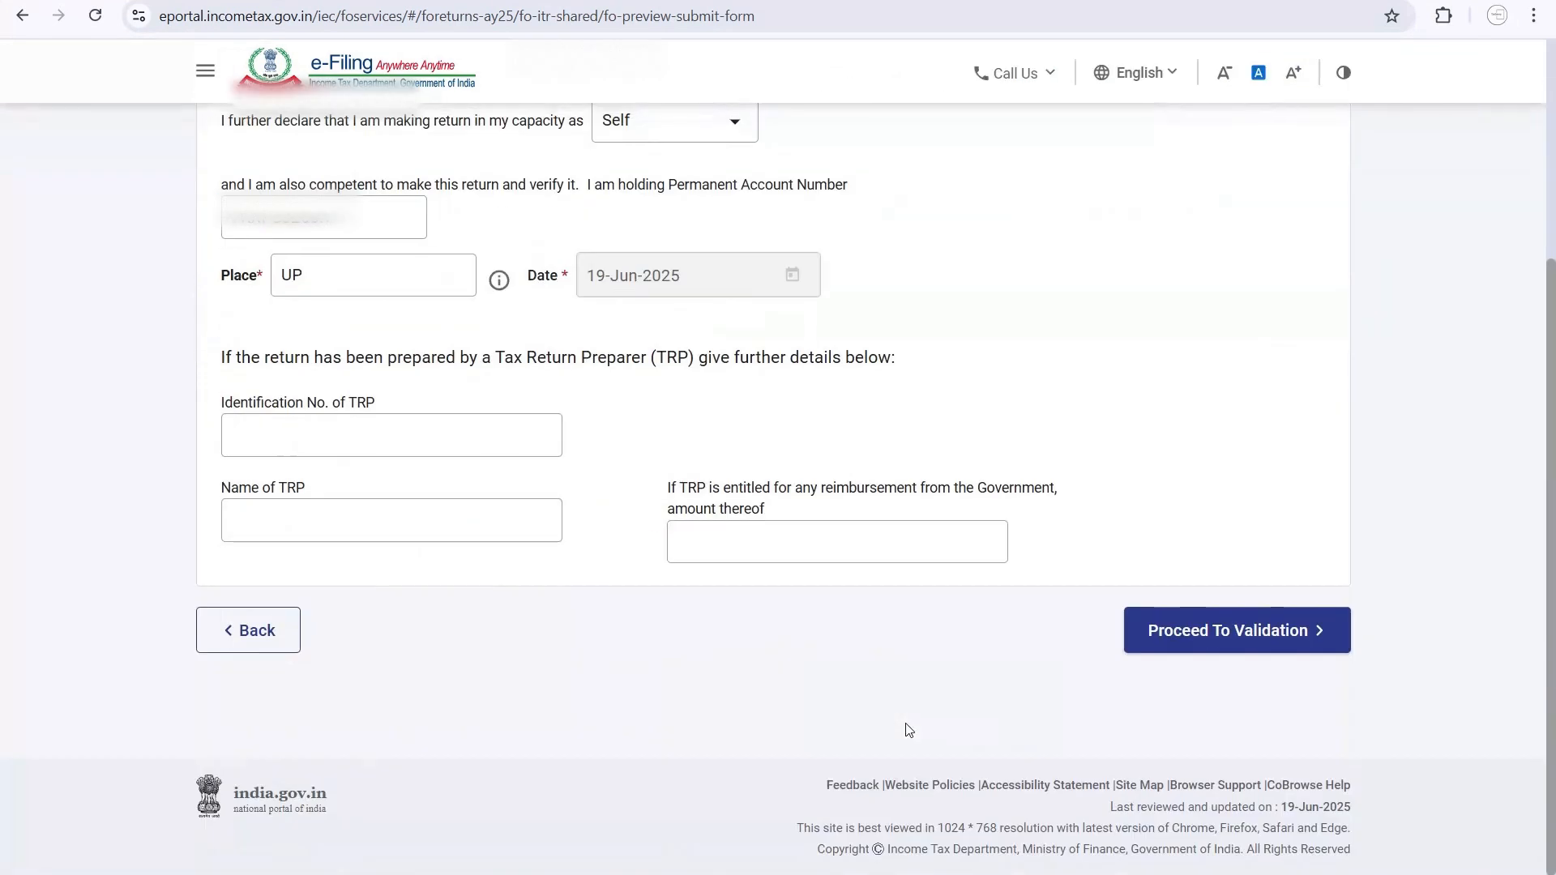
pyautogui.click(1248, 648)
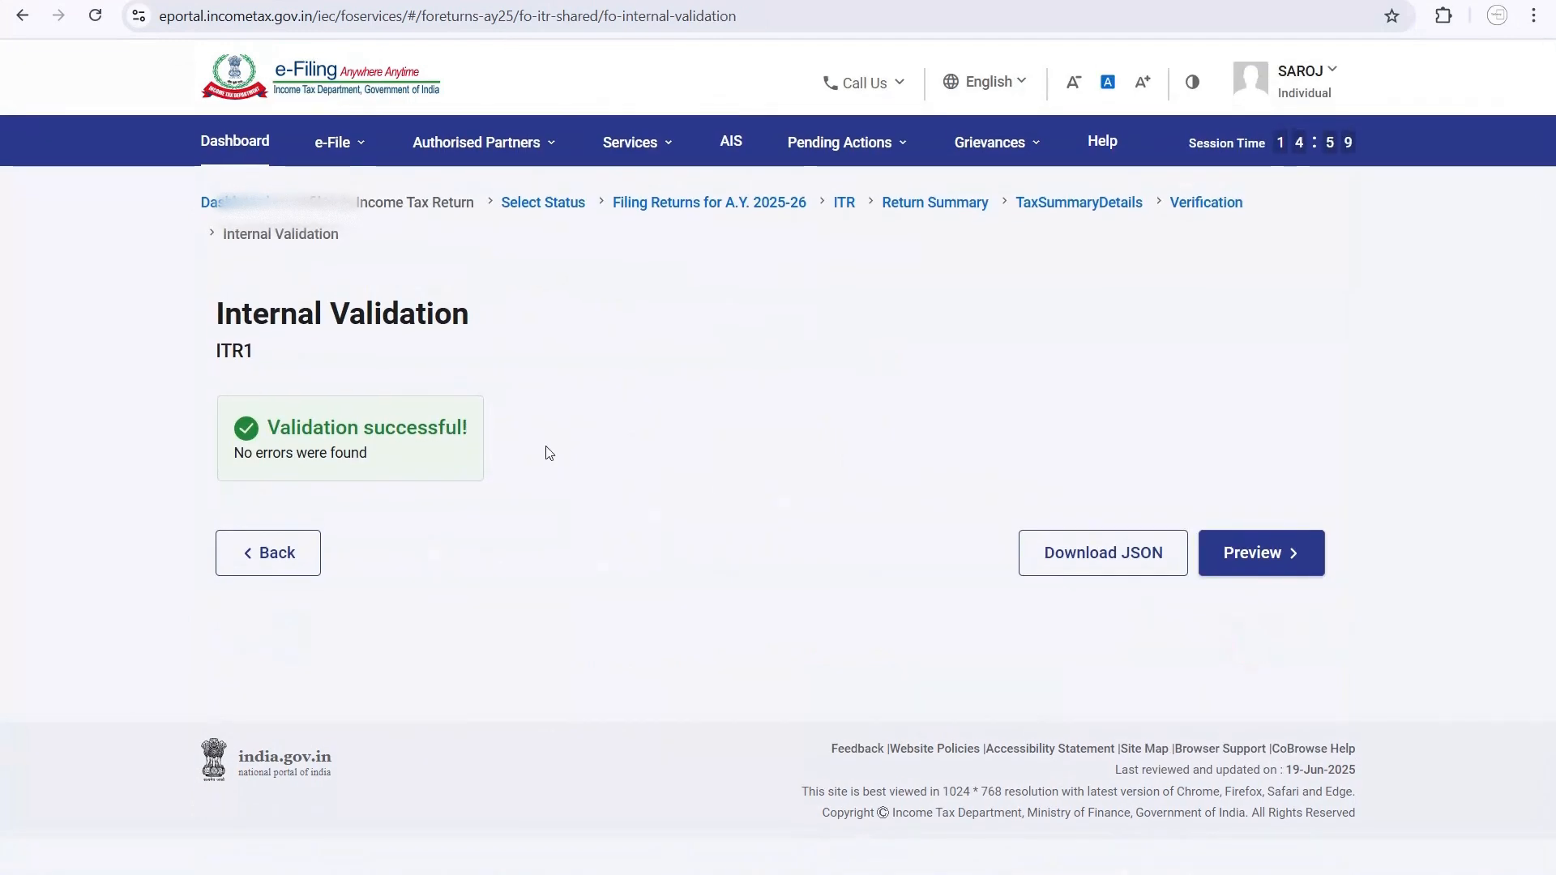
# Preview the completed return, check its personal and bank details, and proceed to upload level validation
pyautogui.click(1280, 562)
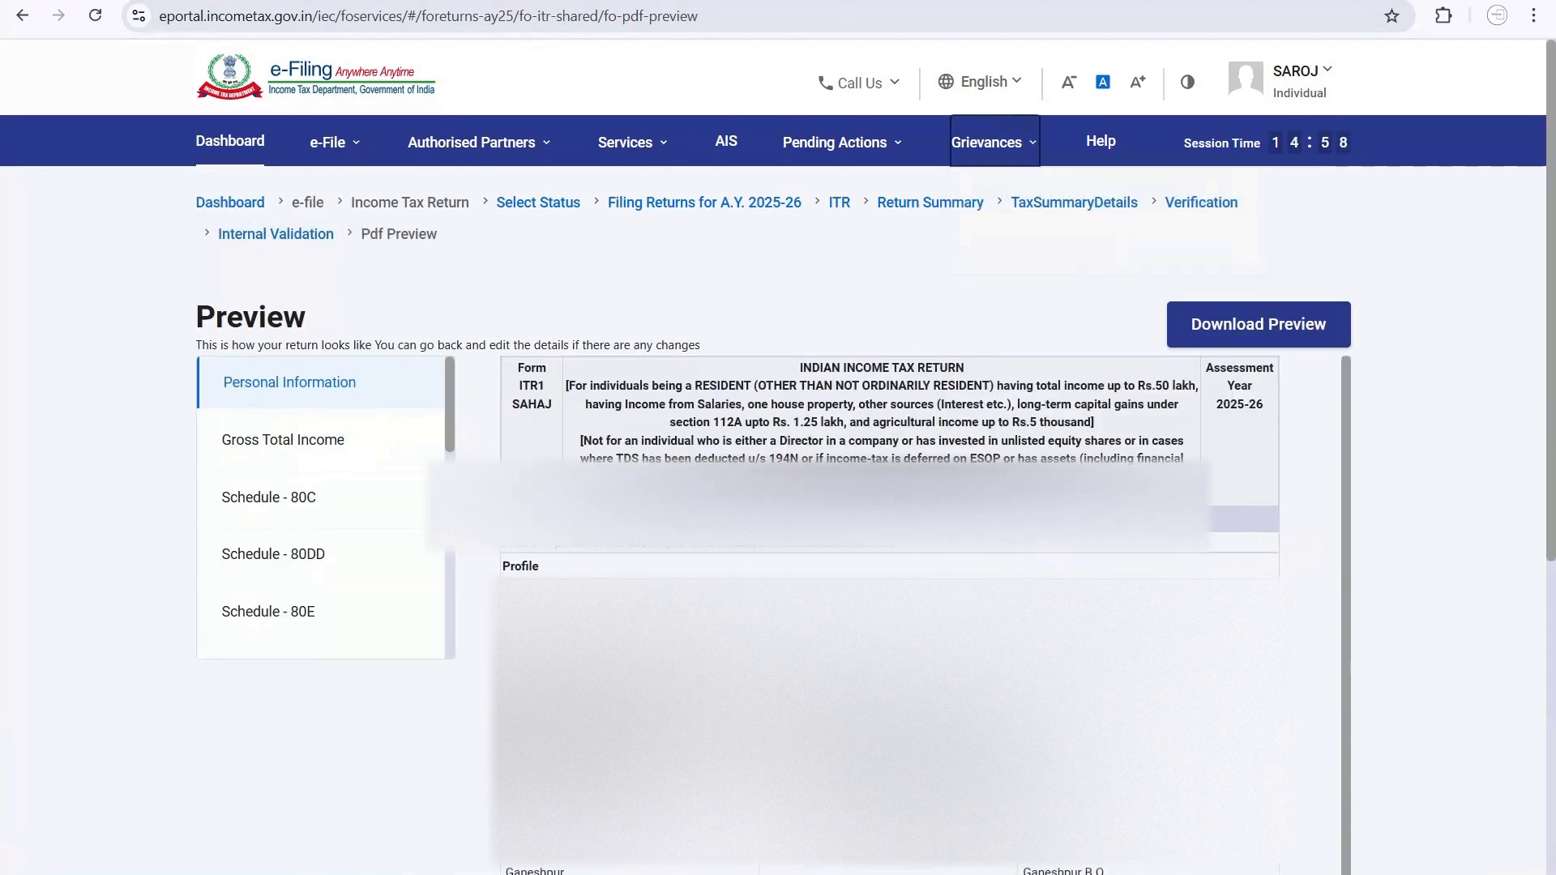
pyautogui.scroll(-5, 892, 325)
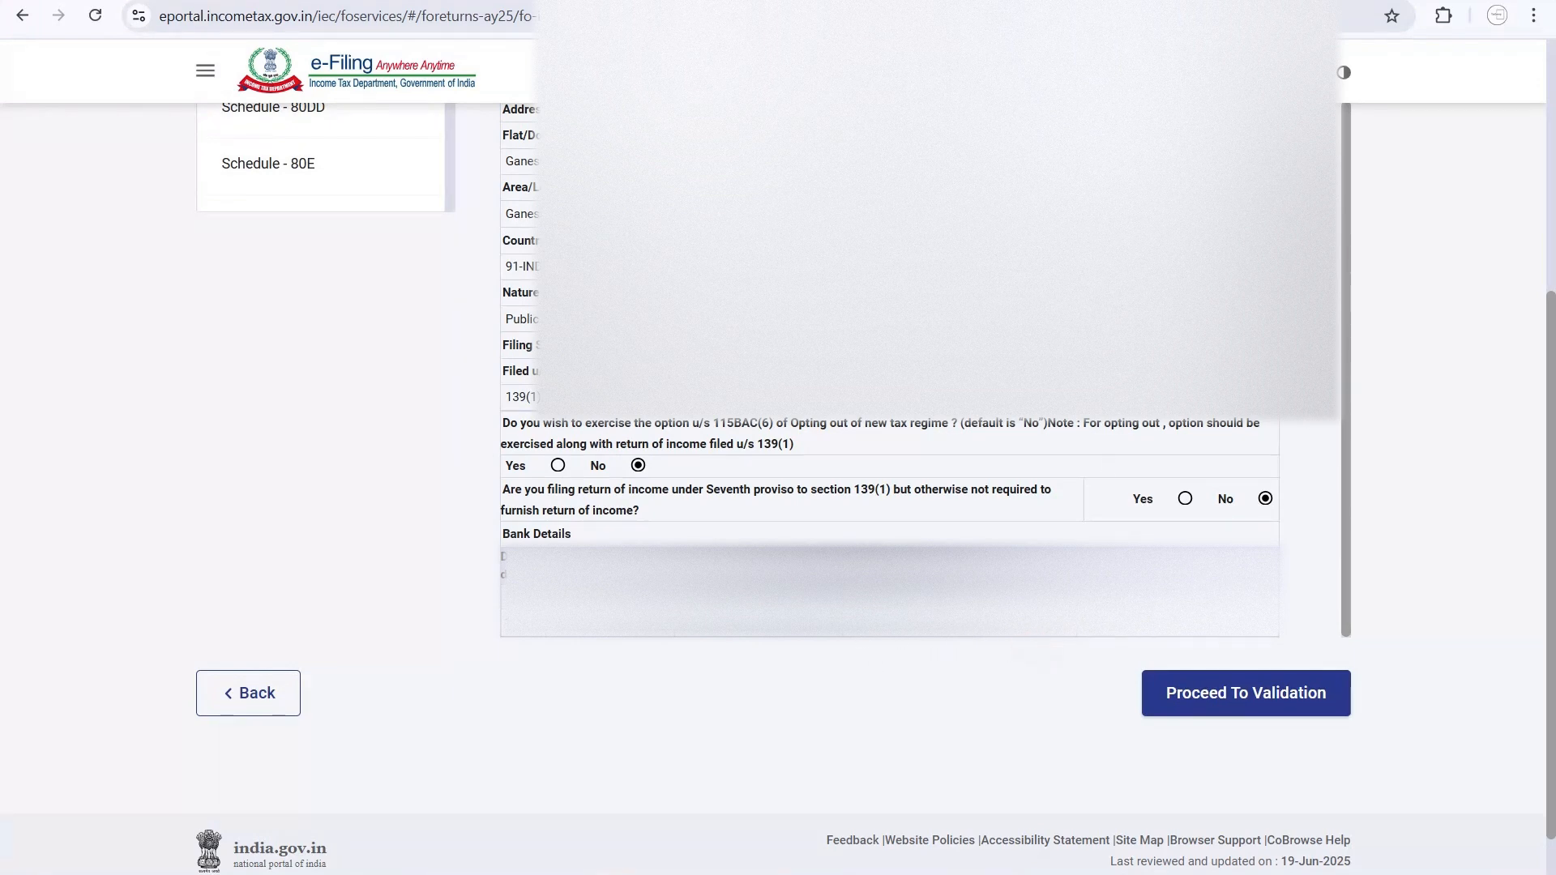
pyautogui.click(1268, 708)
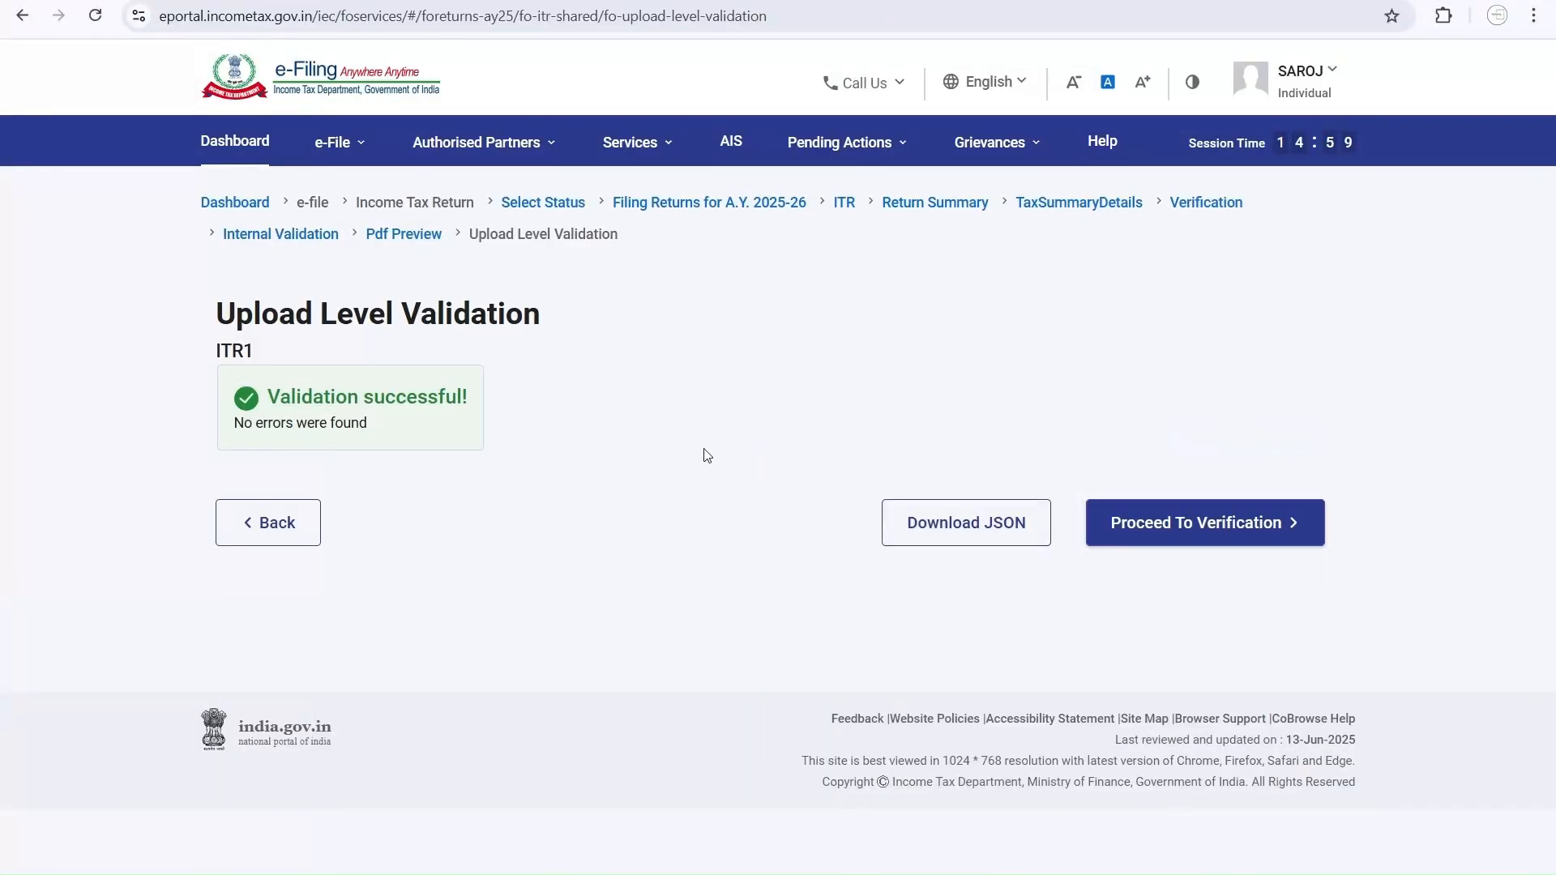
# Proceed to verification from the upload level validation and continue with E-Verify Now as the verification method
pyautogui.click(1229, 528)
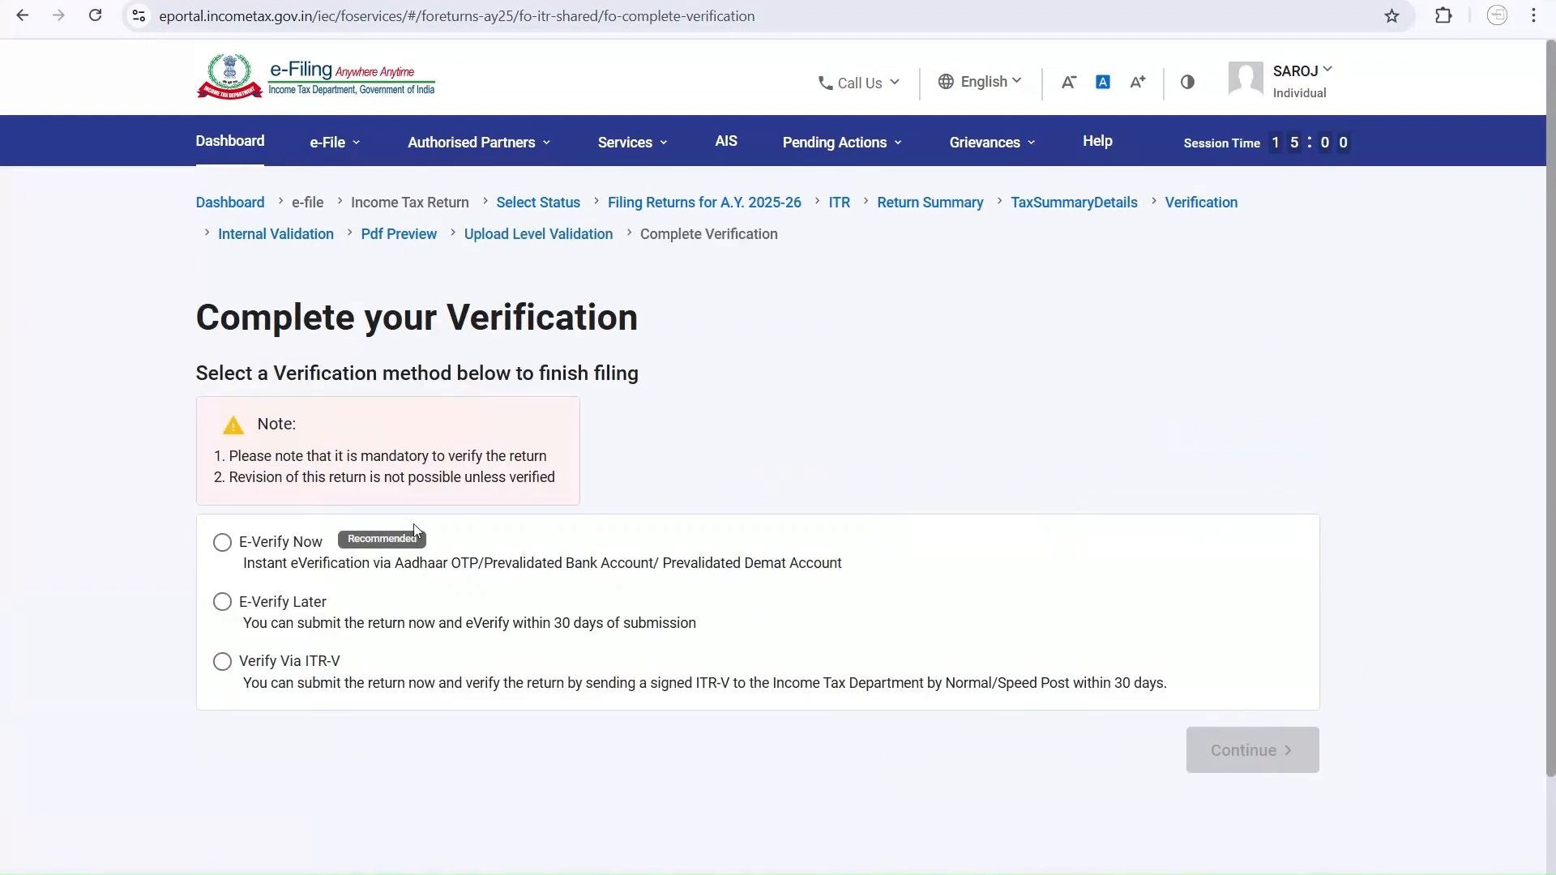
pyautogui.scroll(-2, 311, 678)
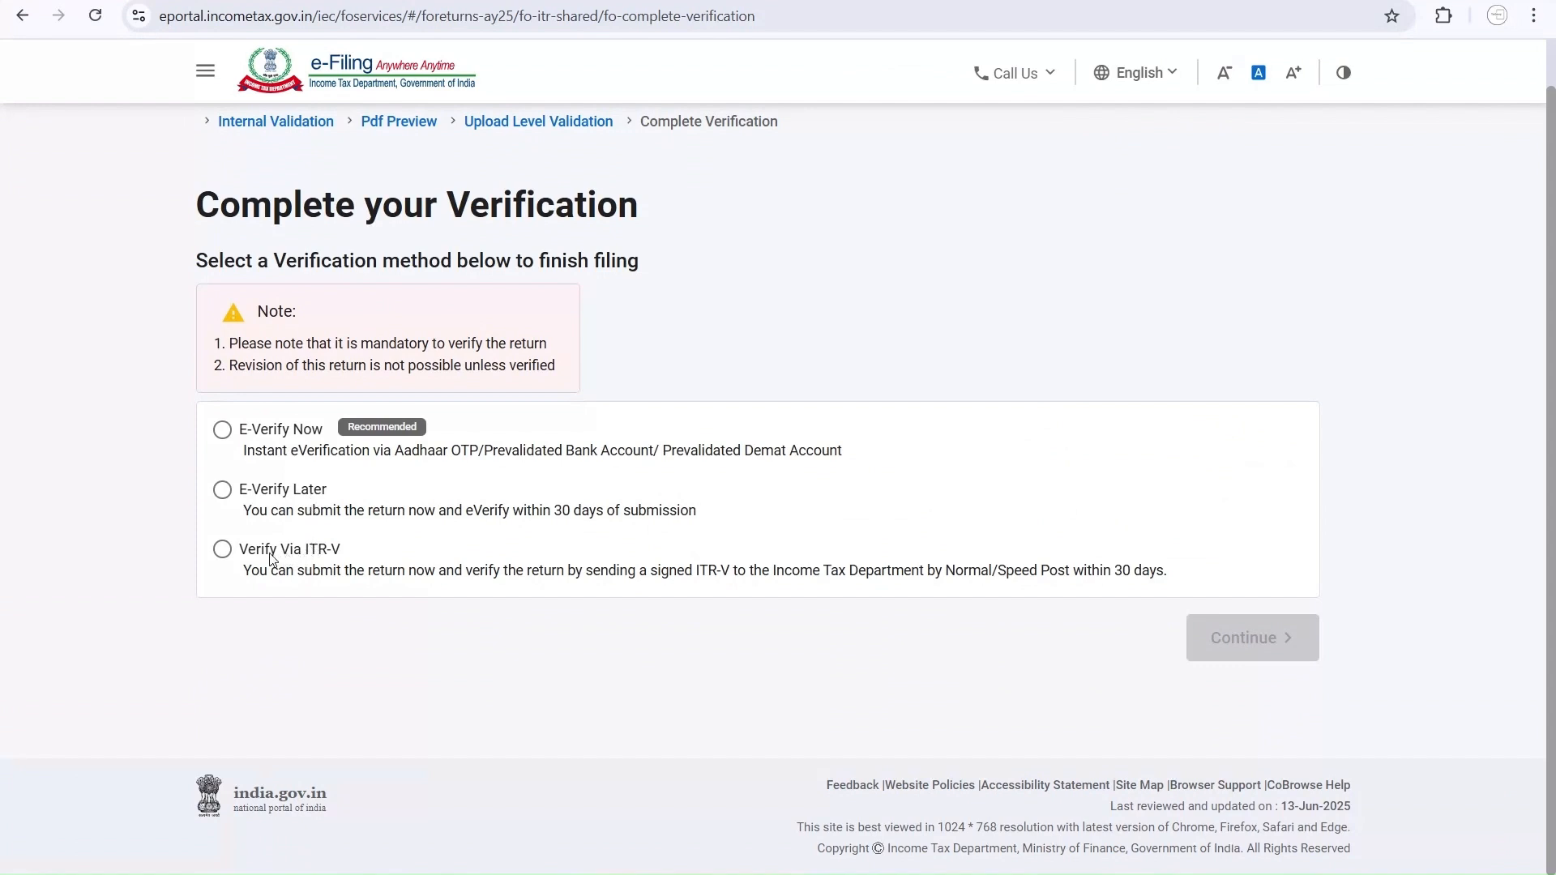
pyautogui.click(234, 431)
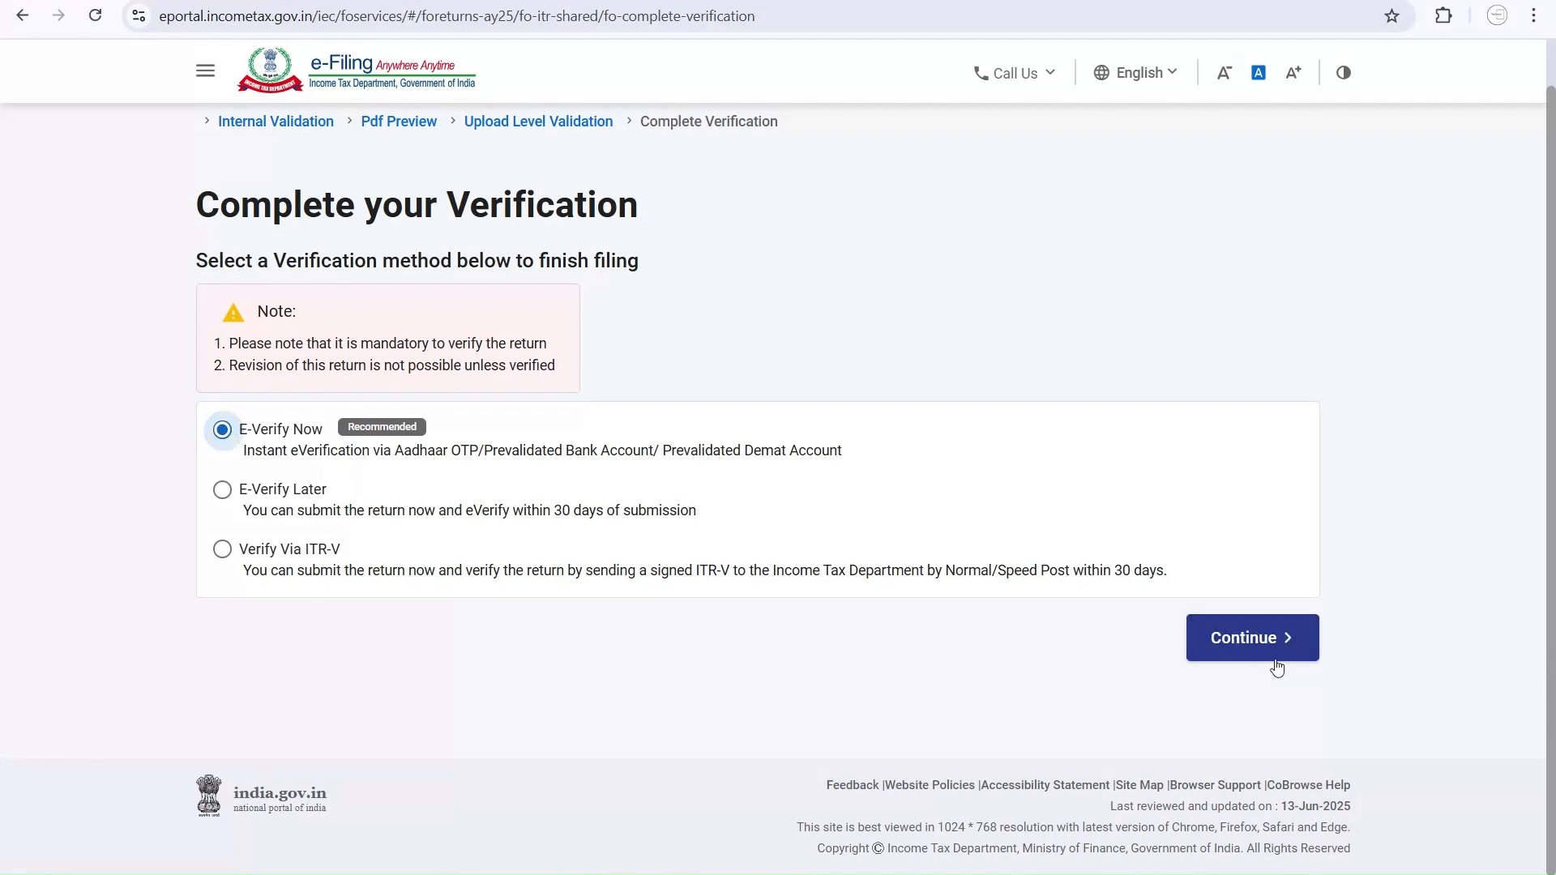
pyautogui.click(1276, 658)
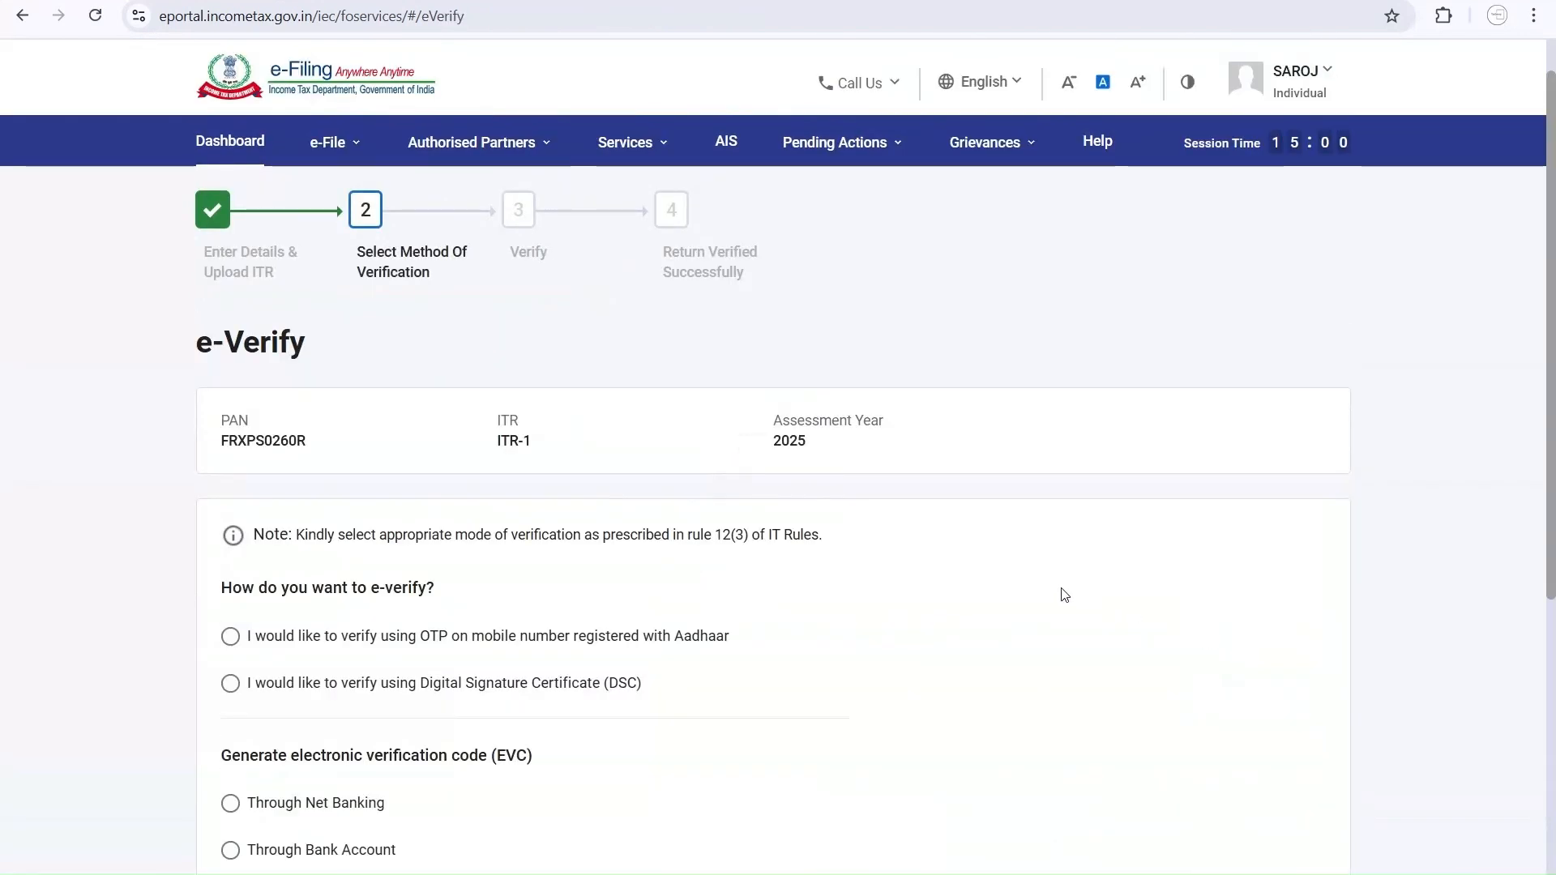
# Choose e-verification by OTP on the Aadhaar-registered mobile number, agree to validate the Aadhaar details, and generate the Aadhaar OTP
pyautogui.scroll(-4, 1064, 595)
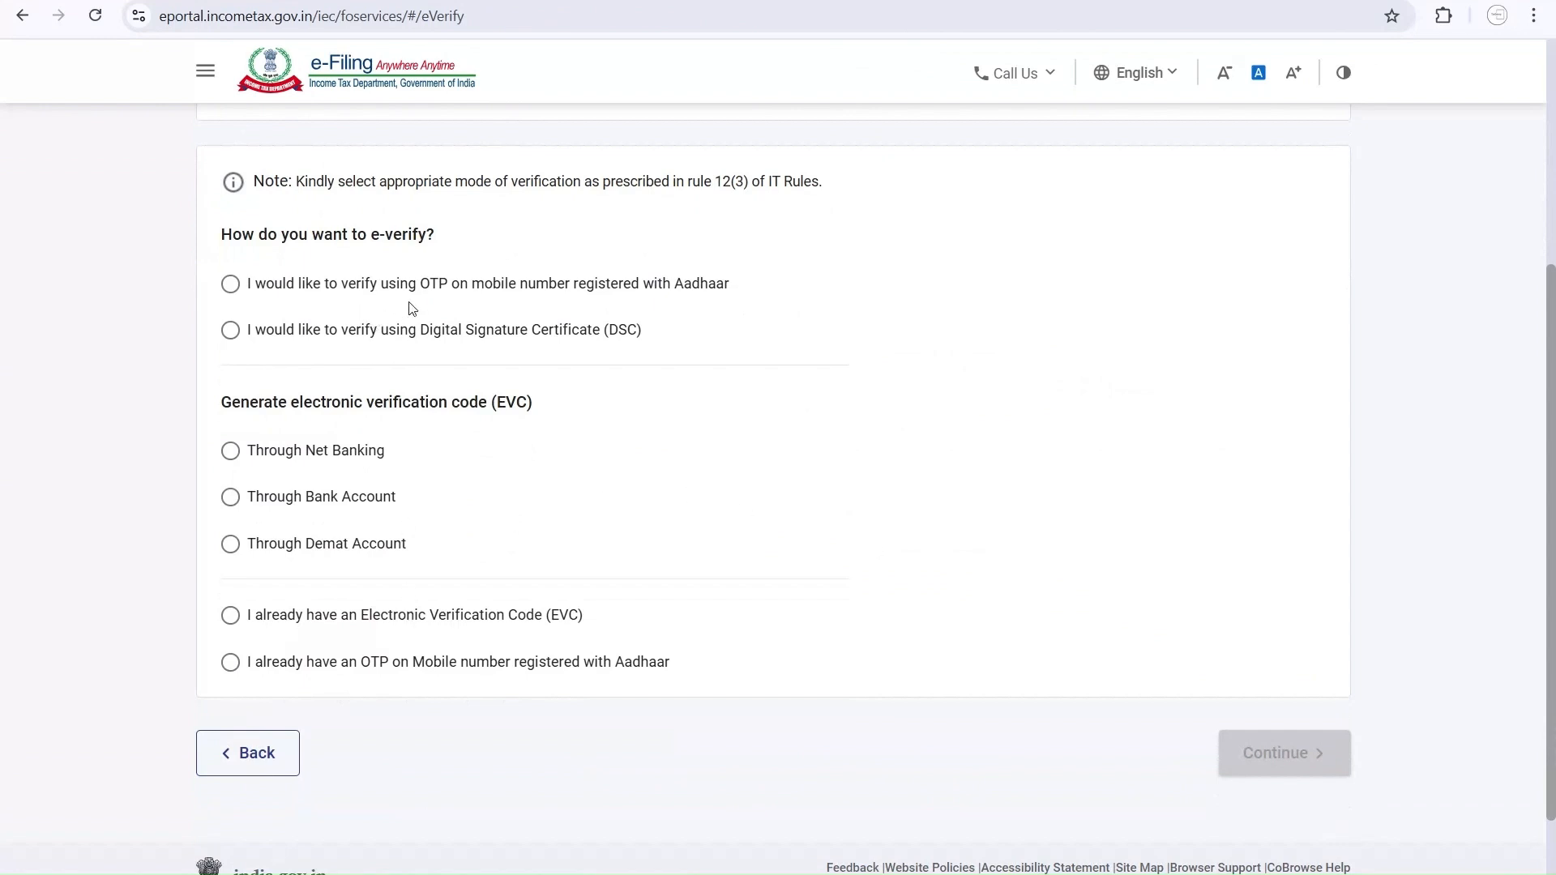
pyautogui.click(383, 290)
pyautogui.scroll(-1, 1038, 709)
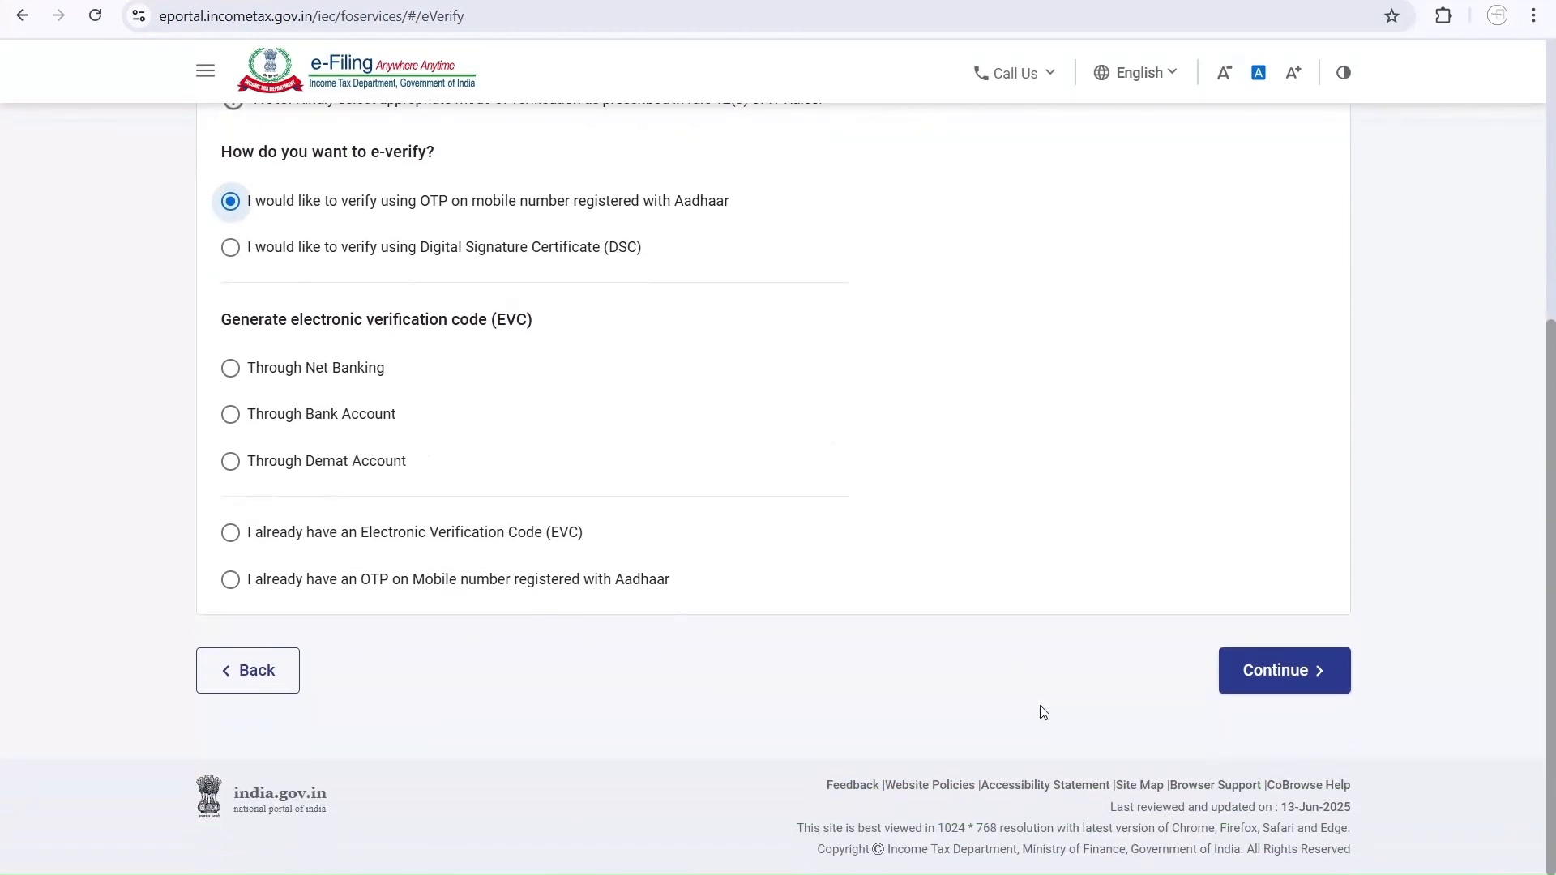
pyautogui.click(1333, 695)
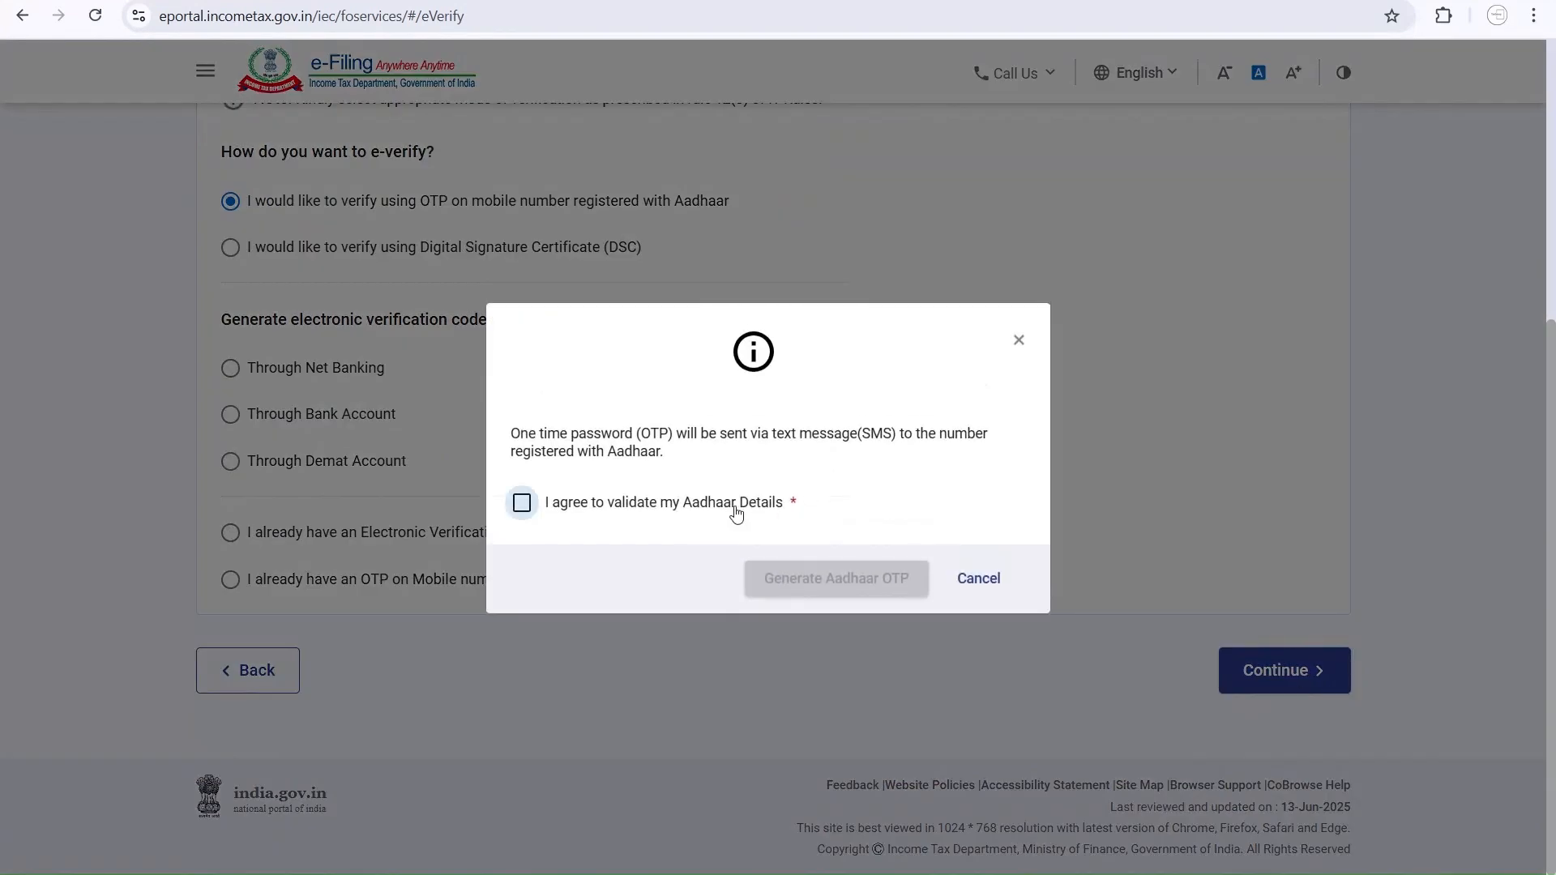
pyautogui.click(727, 506)
pyautogui.click(833, 577)
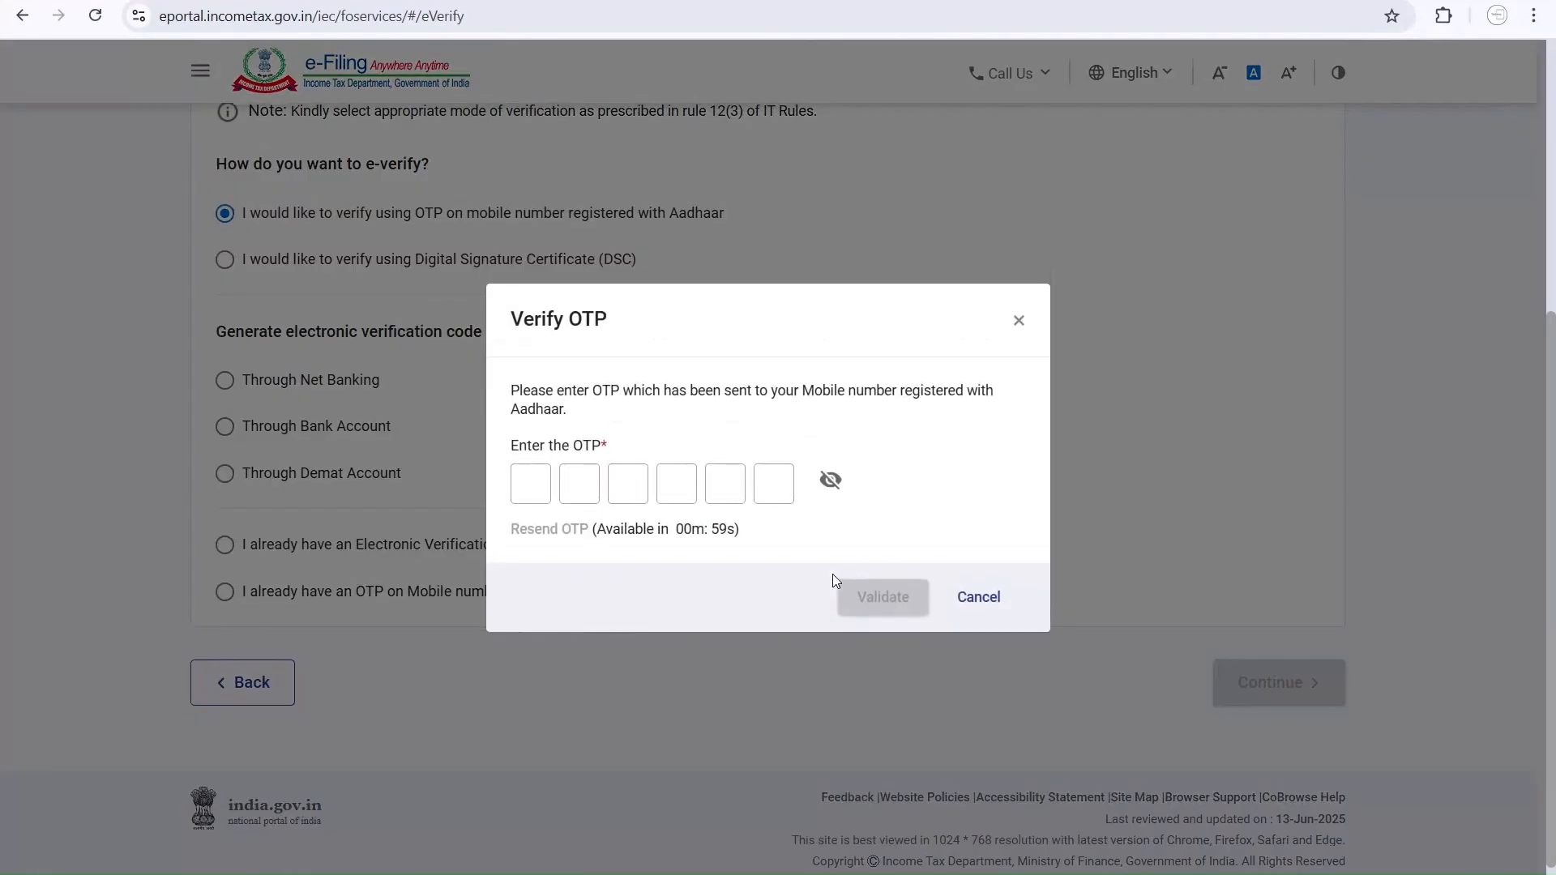
# Confirm the submission of the ITR-1 return and proceed from the submit level validation
pyautogui.click(831, 480)
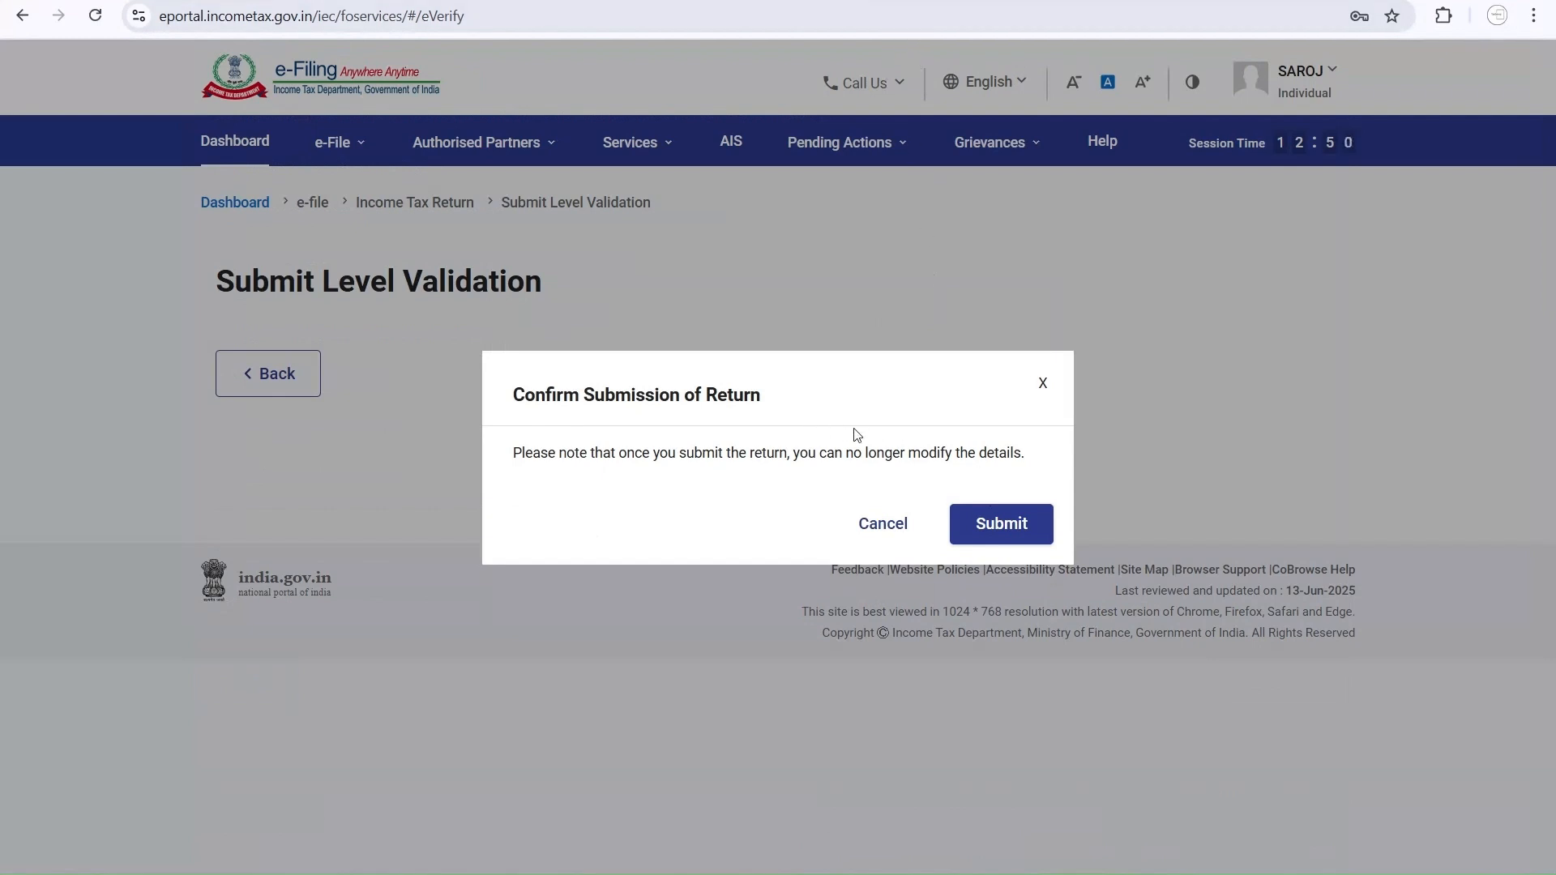
pyautogui.click(1011, 541)
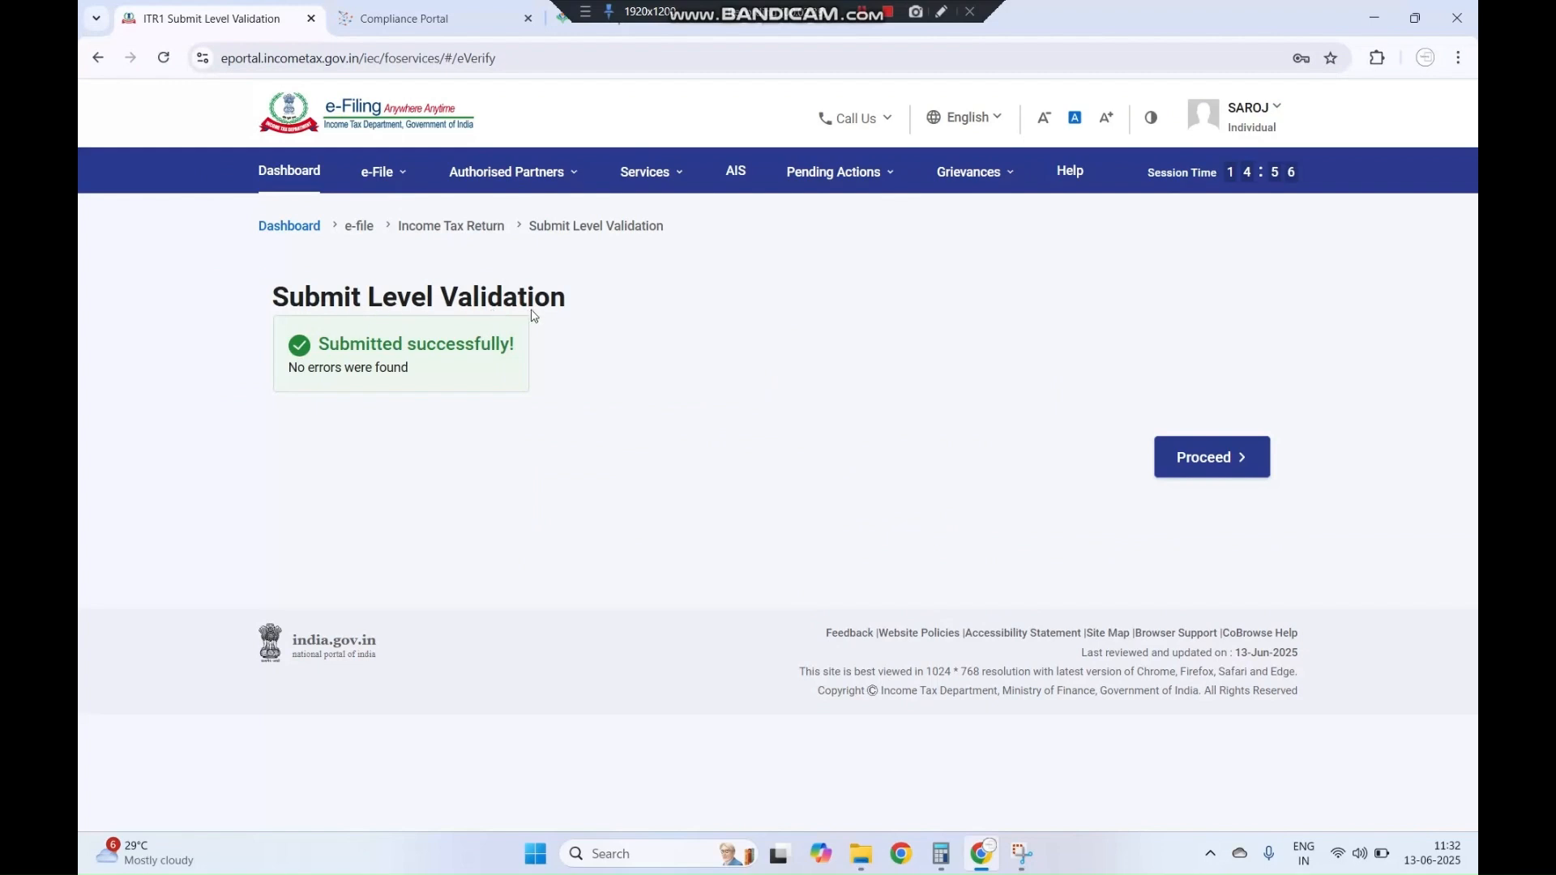
pyautogui.click(1223, 458)
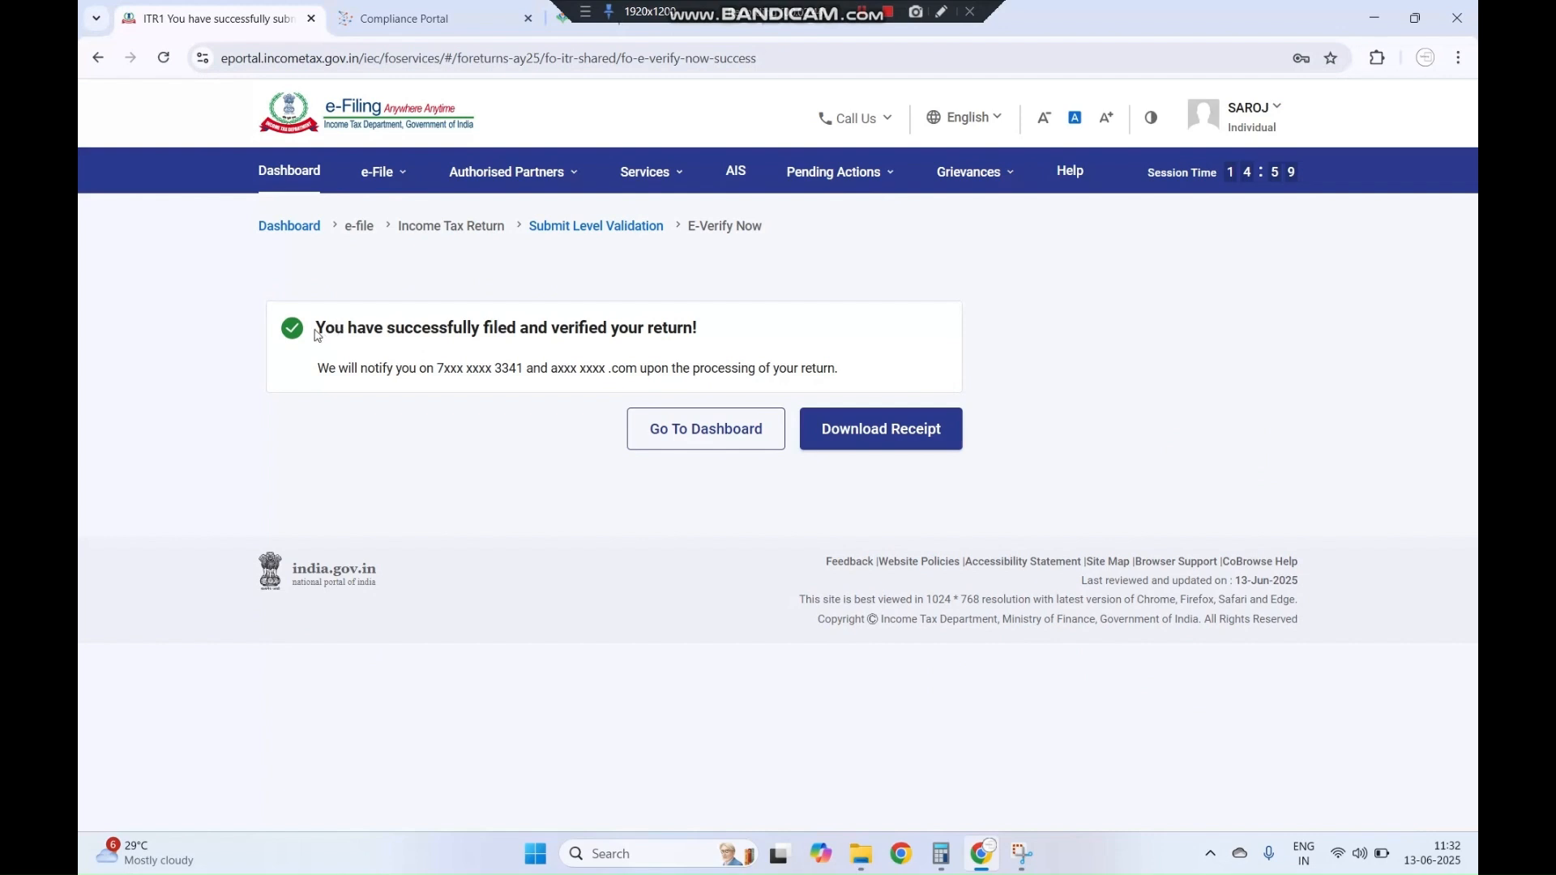
# Read the filing confirmation message and download the receipt of the return
pyautogui.moveTo(316, 328); pyautogui.dragTo(868, 383)
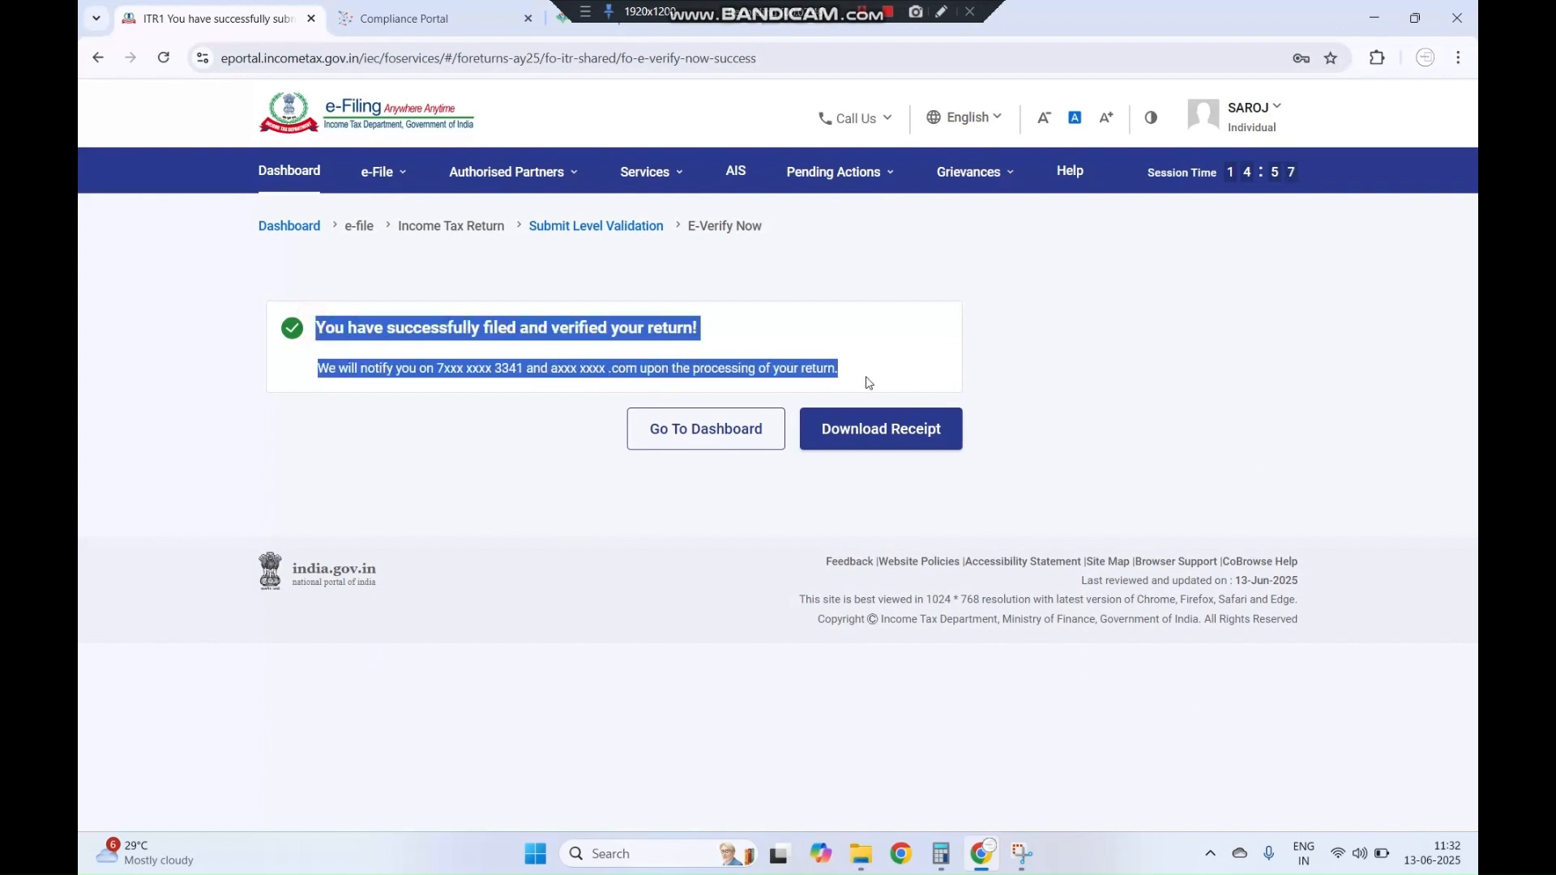
pyautogui.click(846, 335)
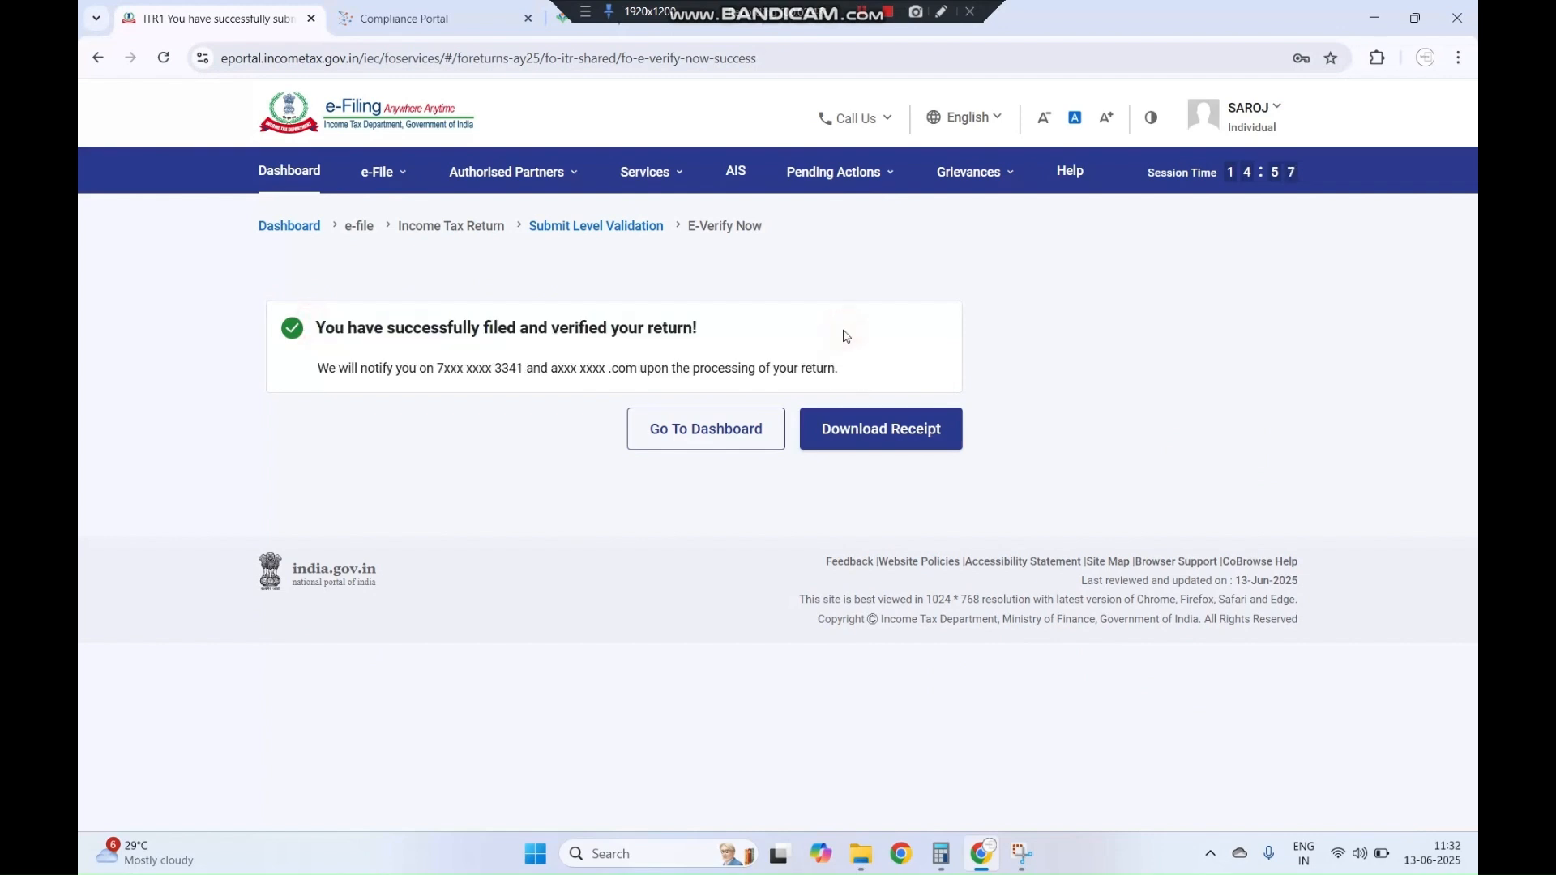
pyautogui.click(906, 434)
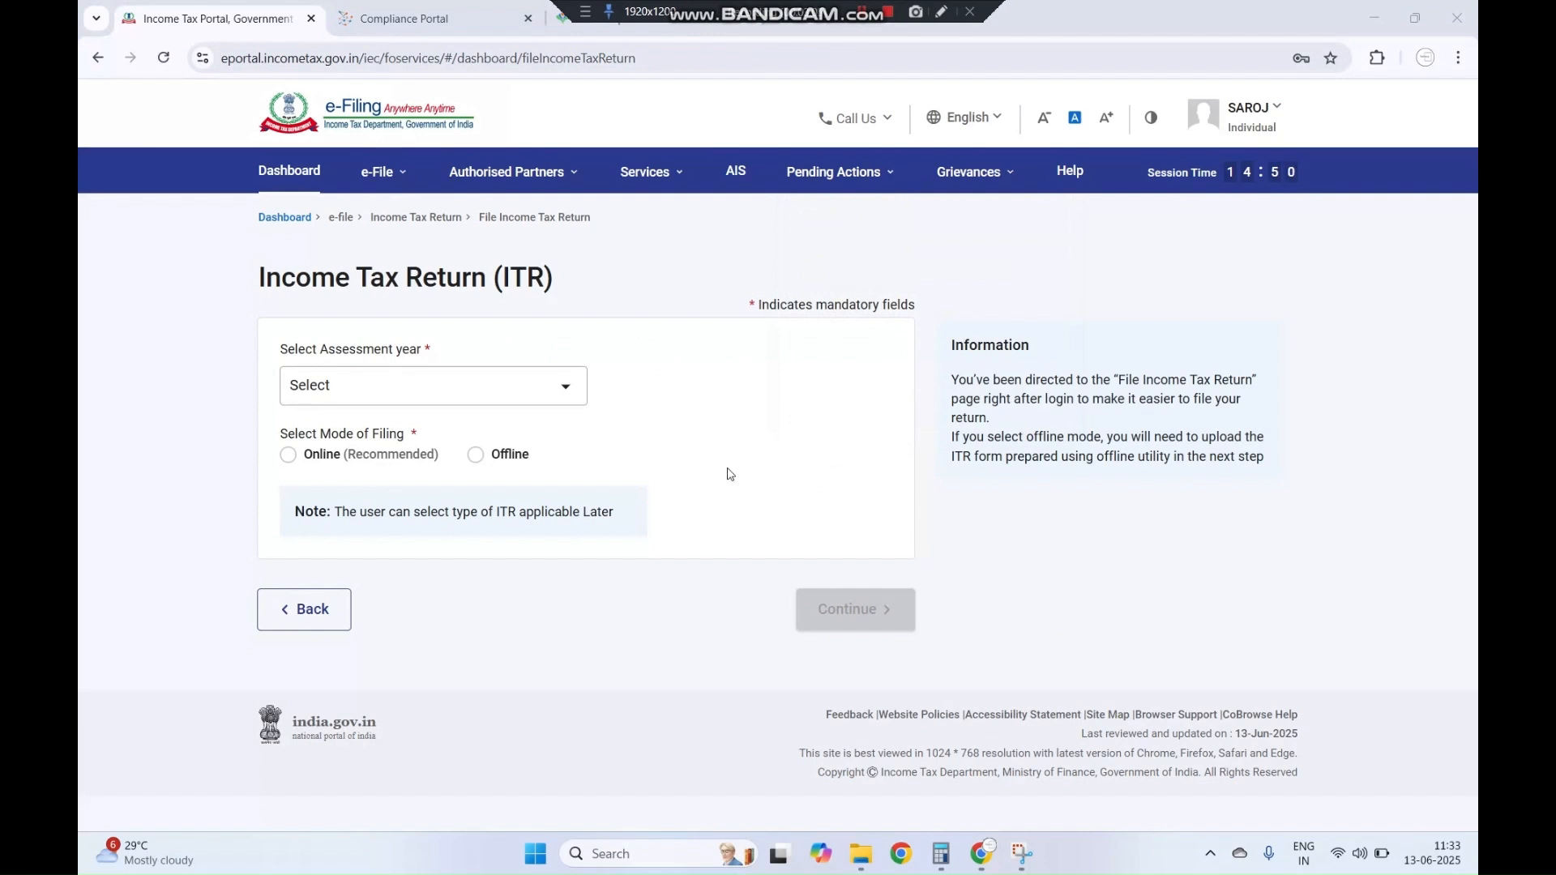
# Open the filed returns list and examine the filing type, status timeline and download options of the A.Y. 2025-26 return
pyautogui.moveTo(382, 174)
pyautogui.moveTo(454, 223)
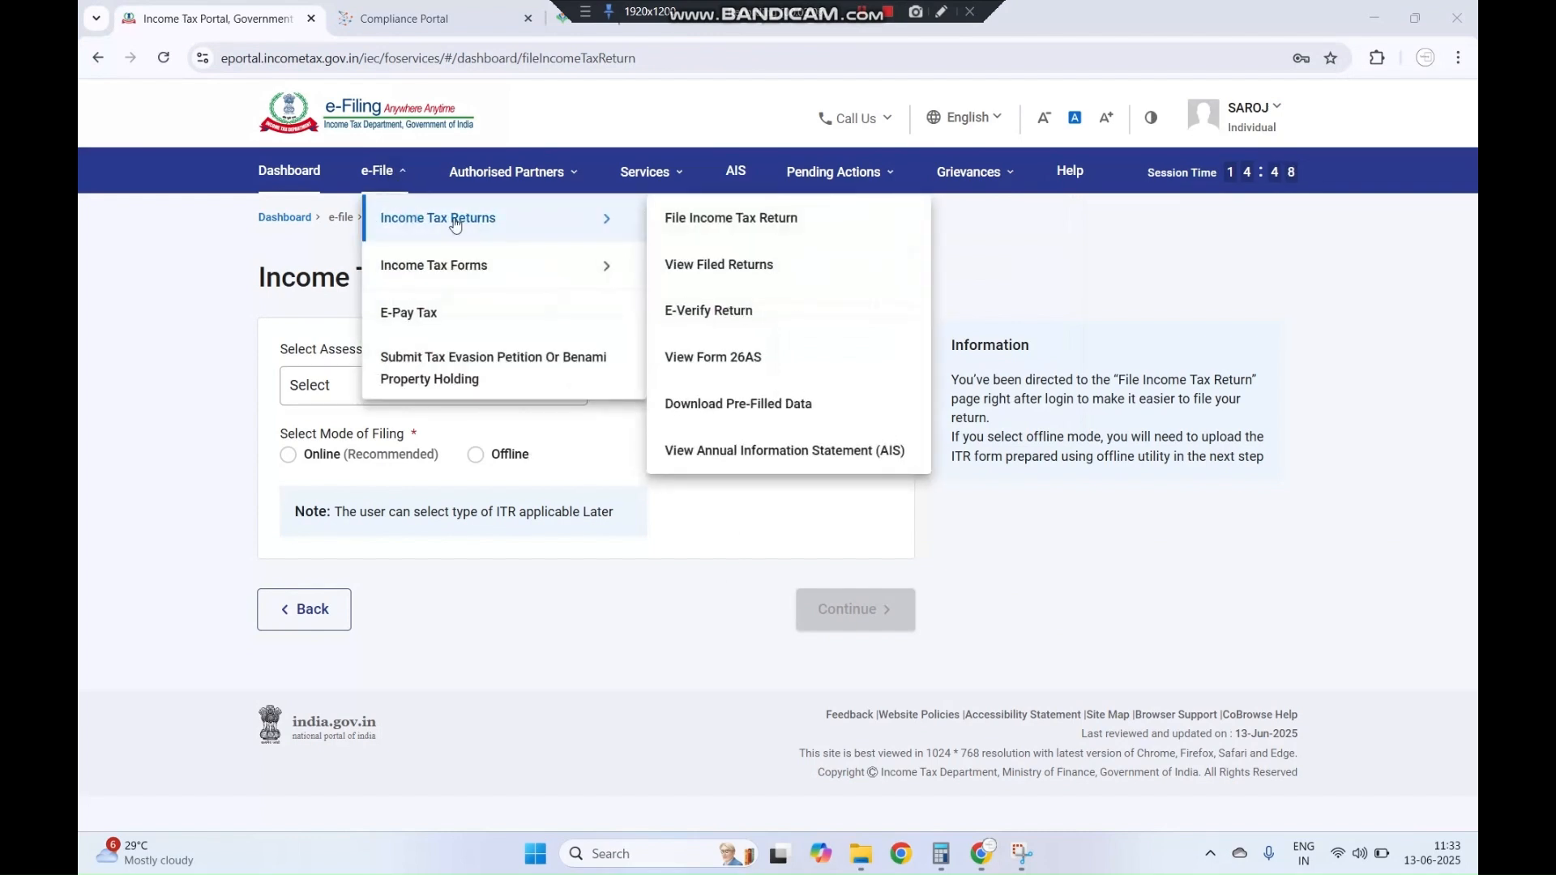
pyautogui.click(690, 270)
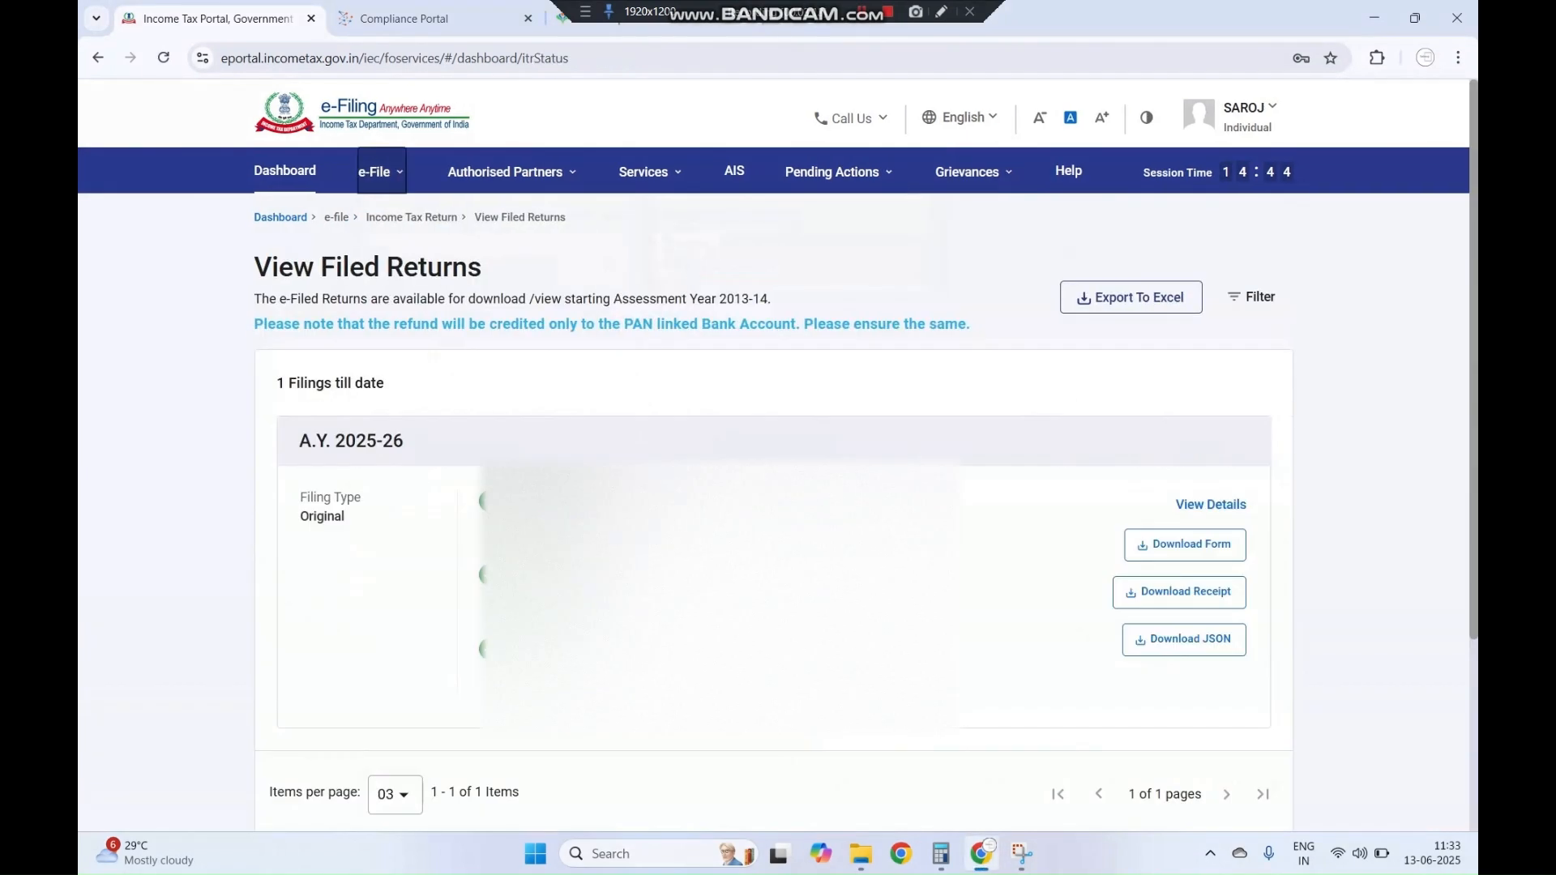
pyautogui.scroll(-3, 316, 268)
pyautogui.moveTo(308, 273); pyautogui.dragTo(438, 272)
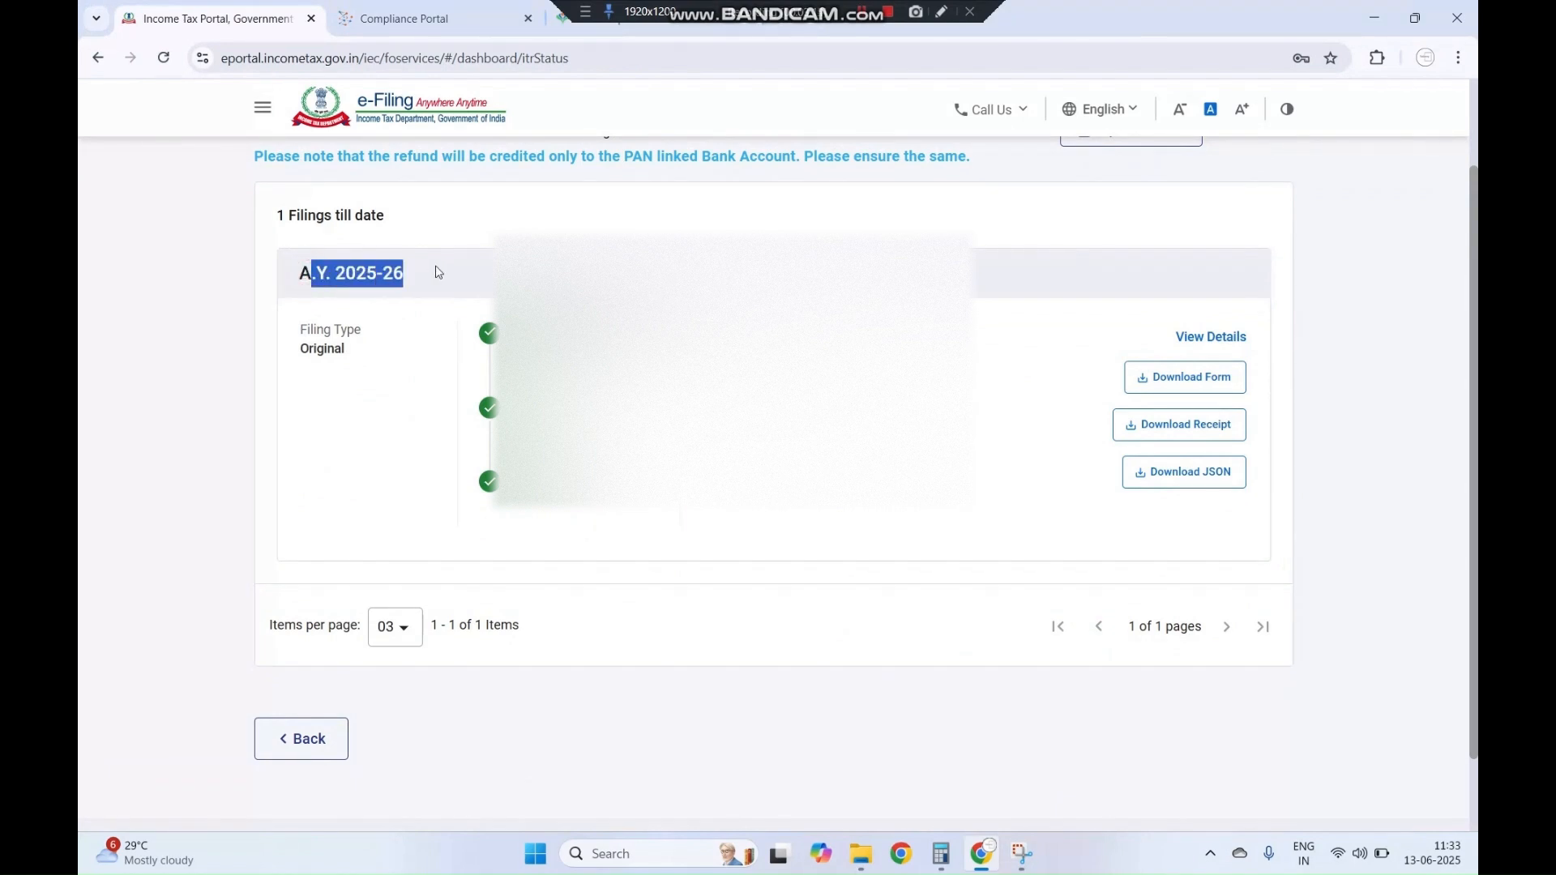
pyautogui.click(402, 379)
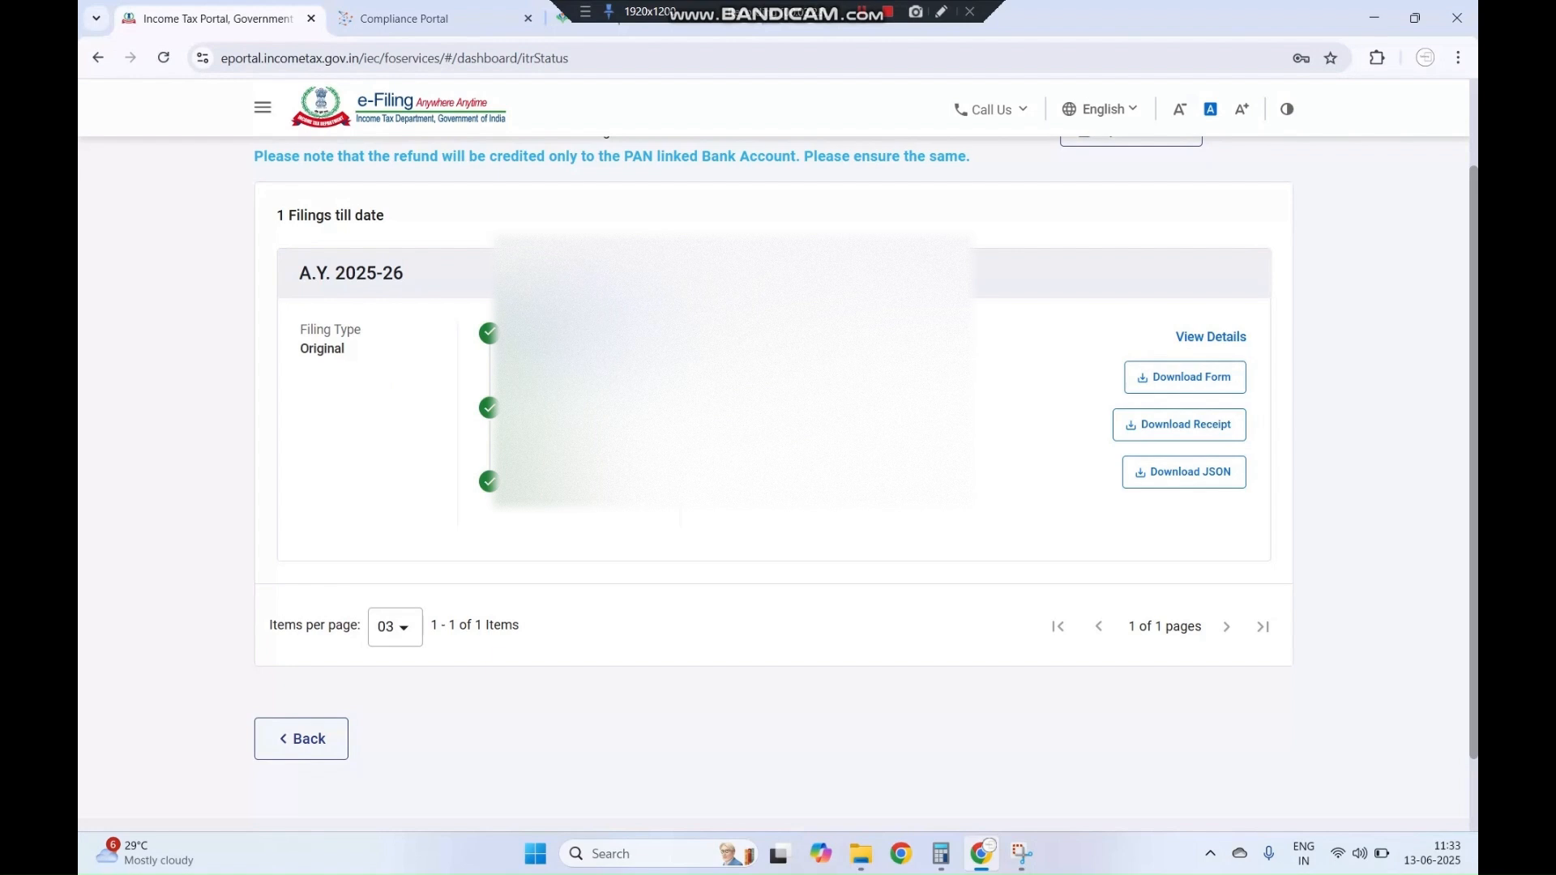
pyautogui.moveTo(516, 331); pyautogui.dragTo(616, 426)
pyautogui.click(579, 415)
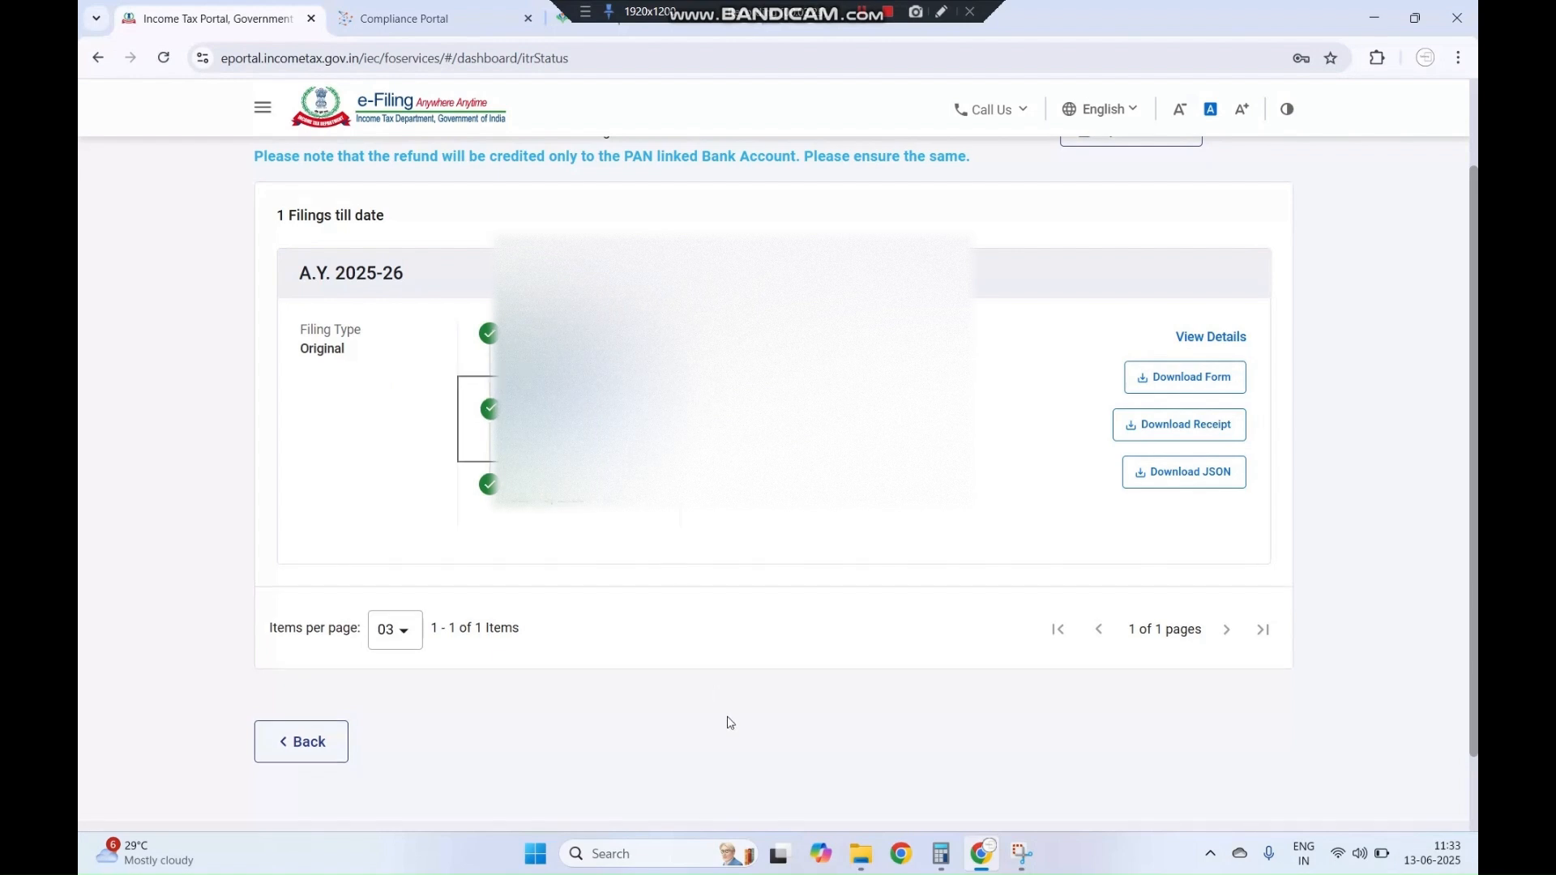
pyautogui.click(748, 665)
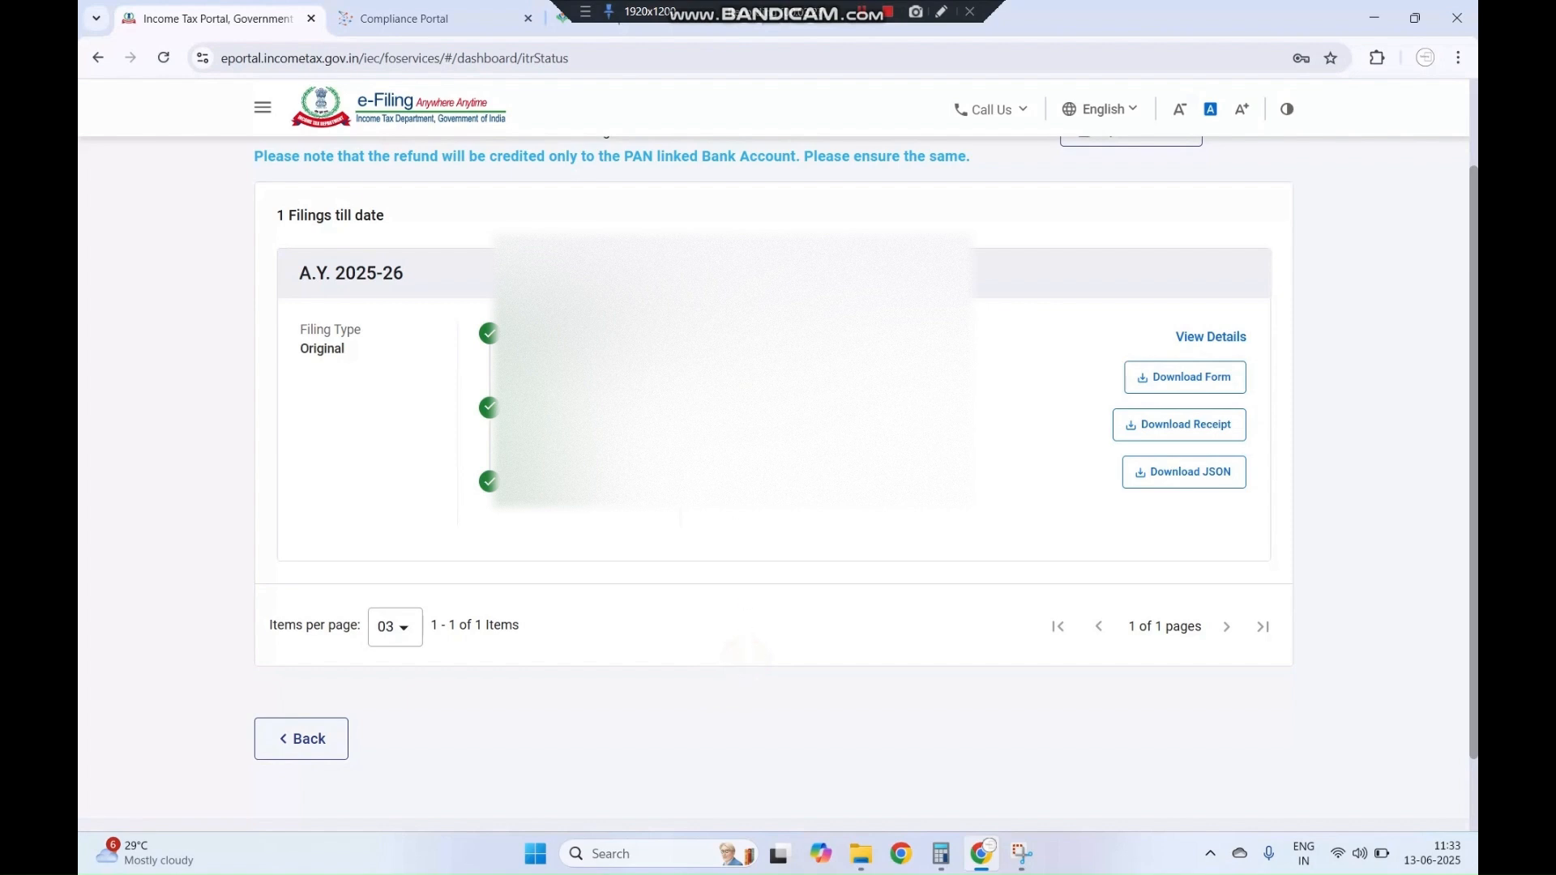
pyautogui.scroll(-1, 734, 483)
pyautogui.scroll(4, 734, 483)
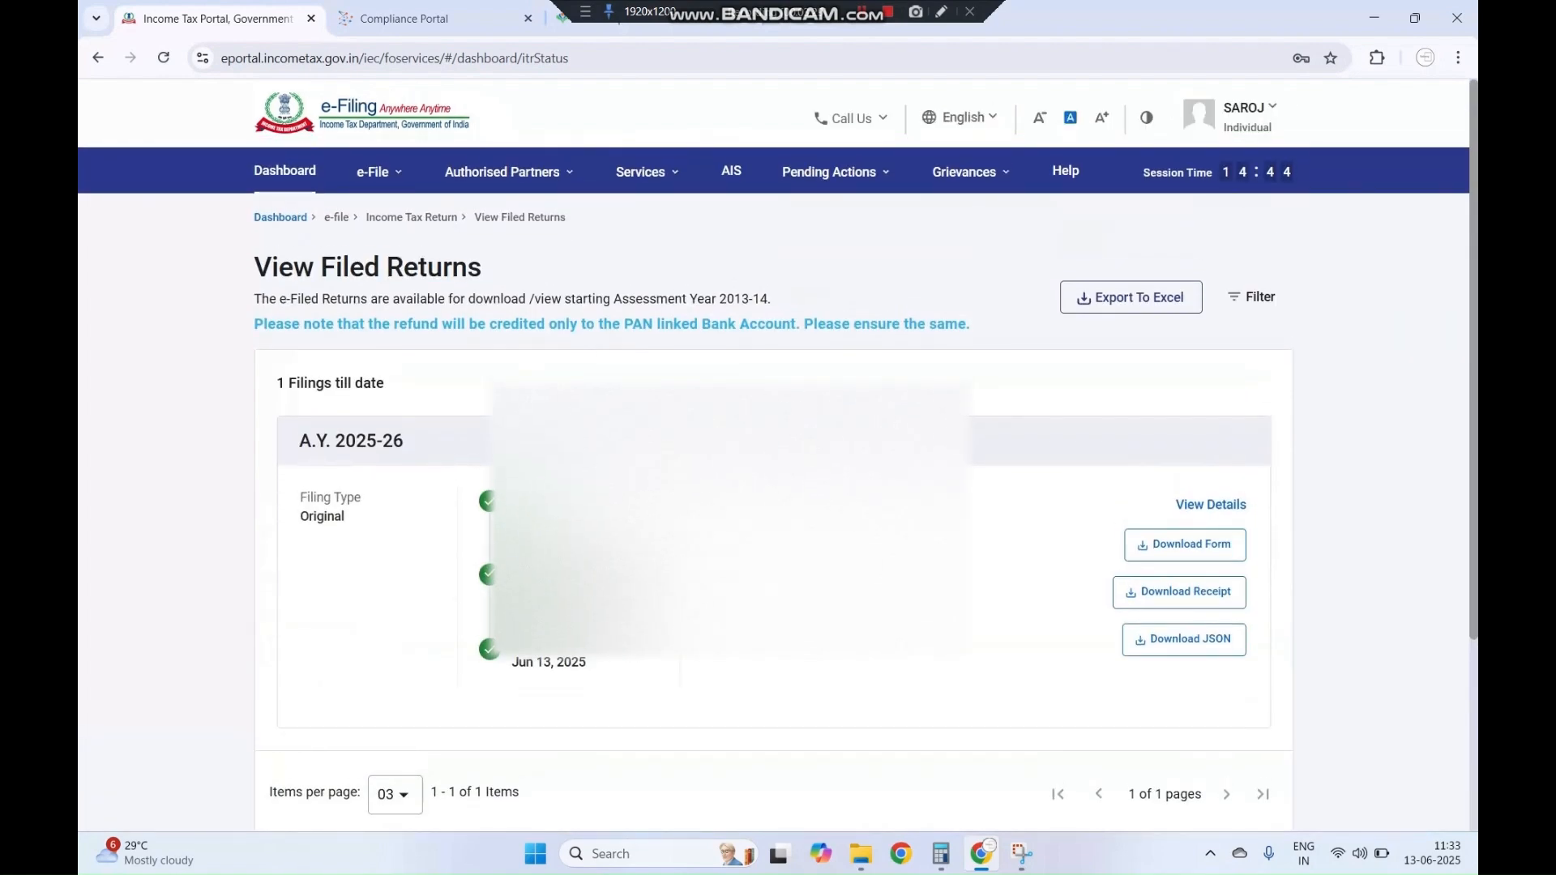